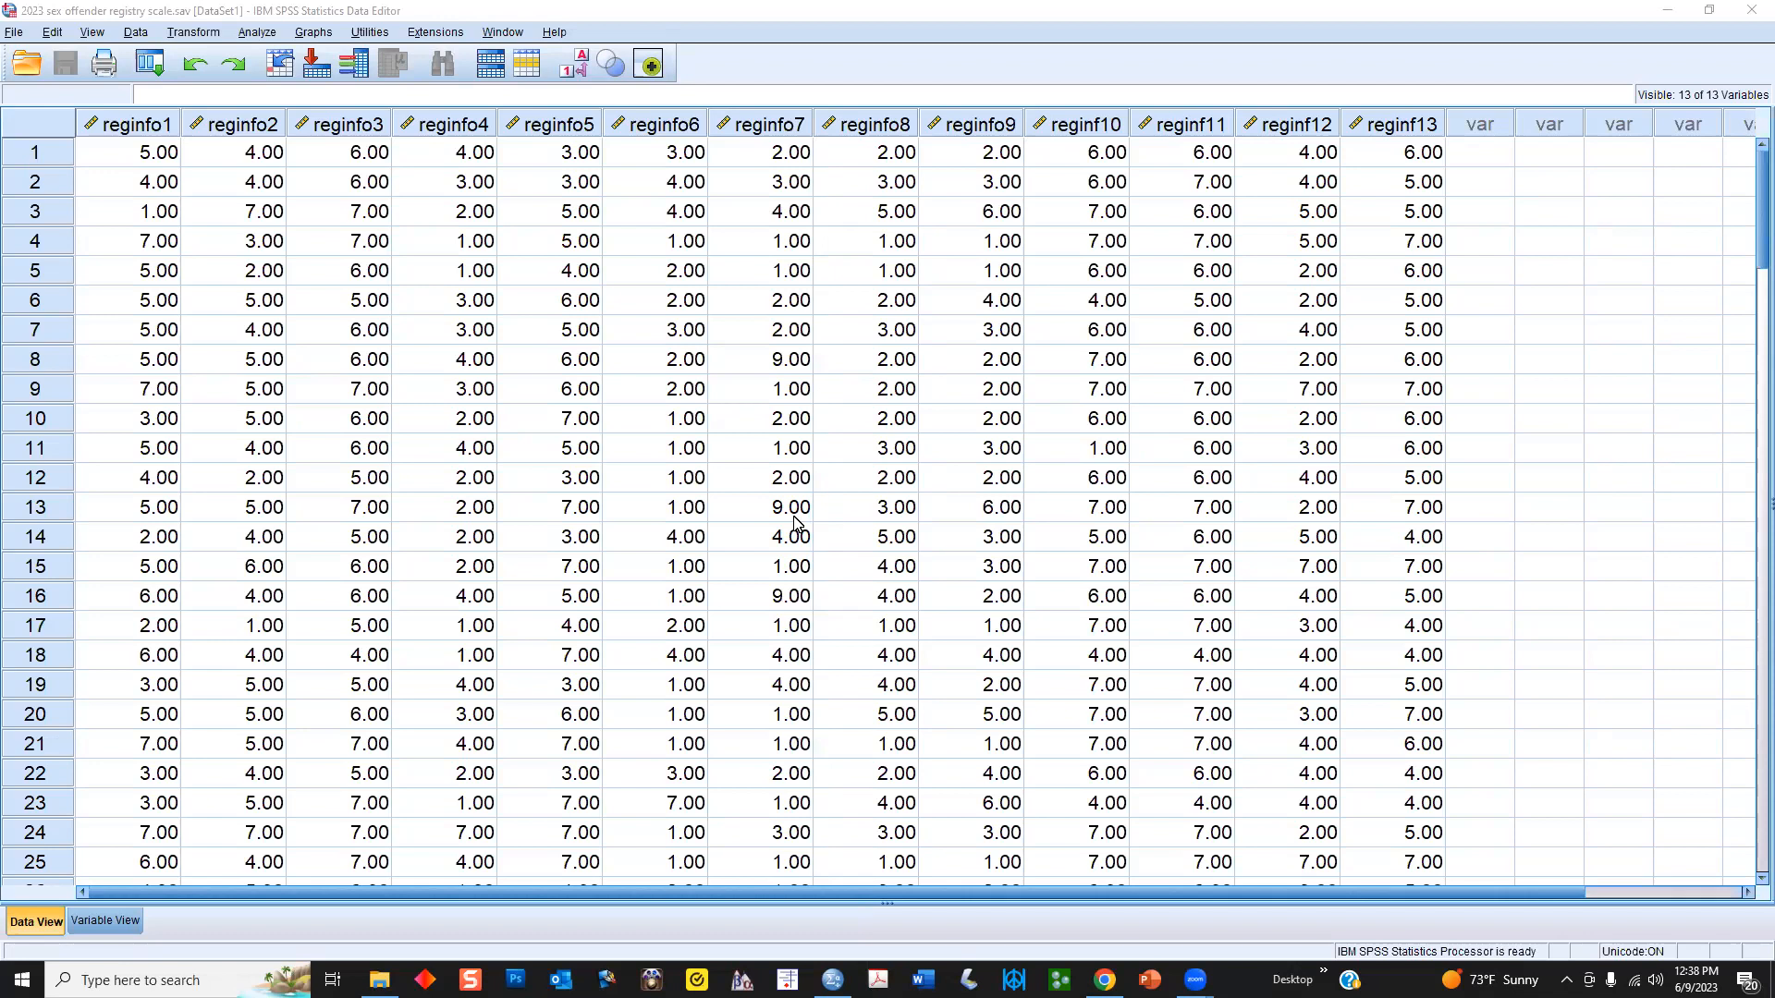
- Look through all the data rows from the first case to the last and return to the first case
scroll(647, 658, down, 11)
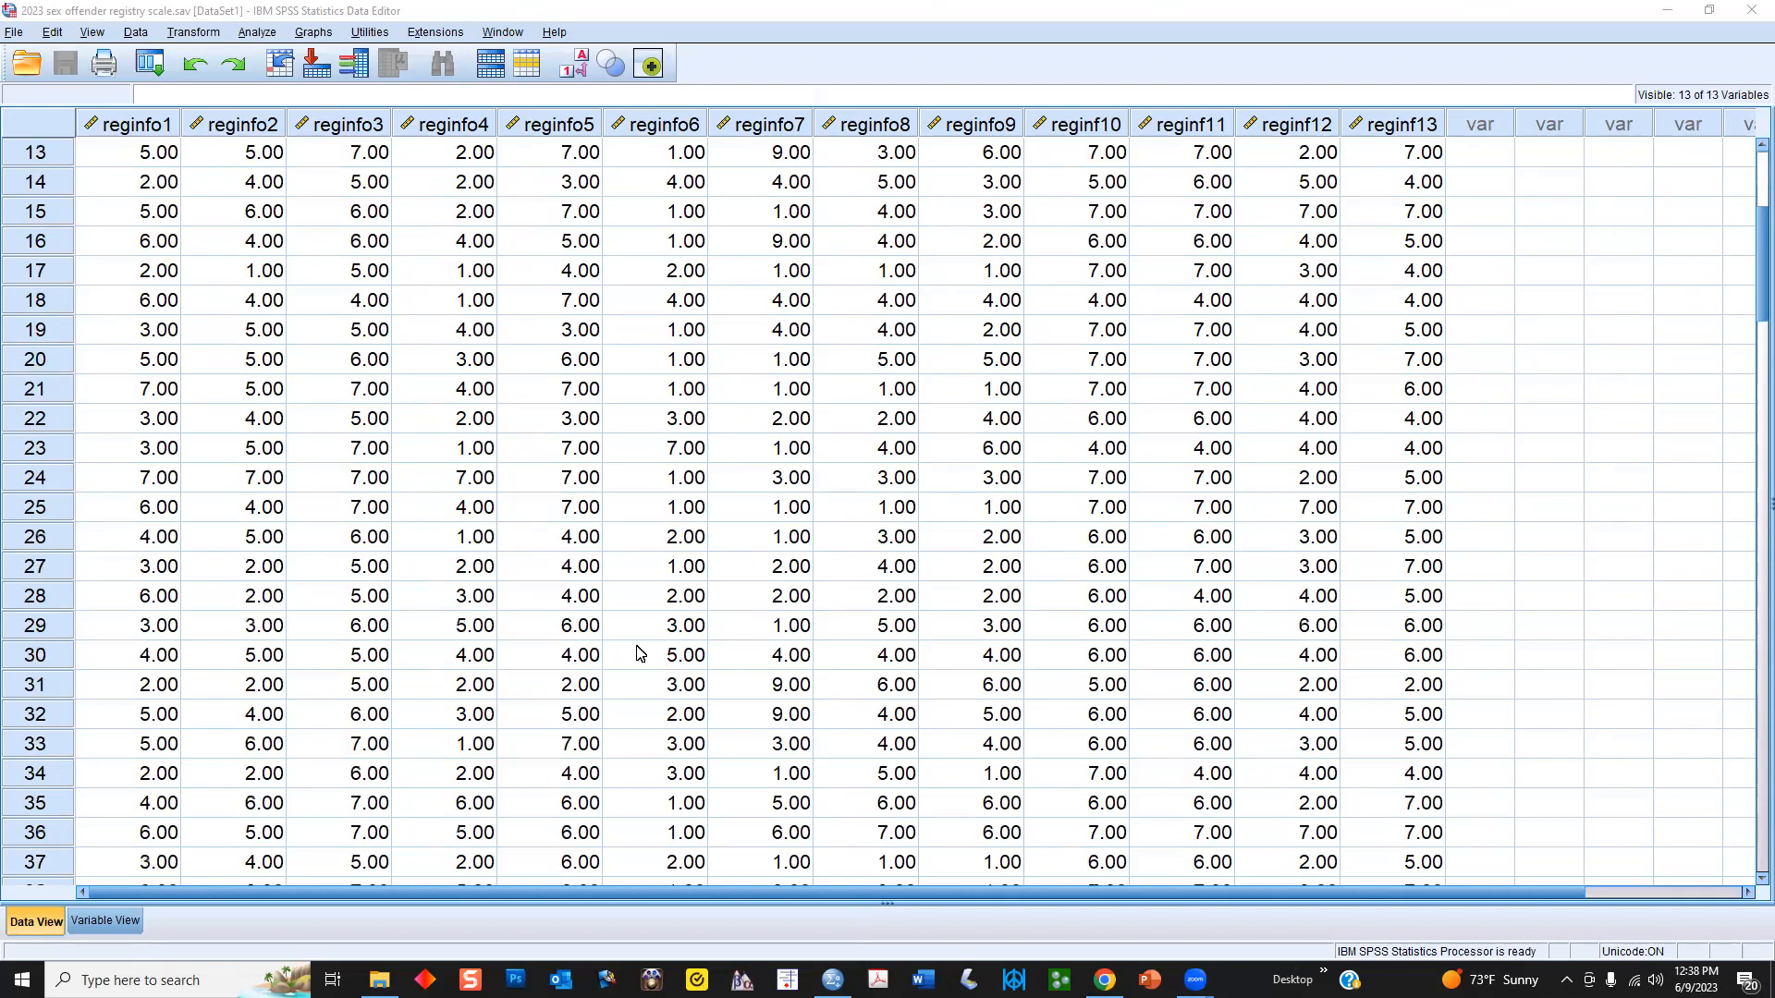
scroll(636, 666, down, 20)
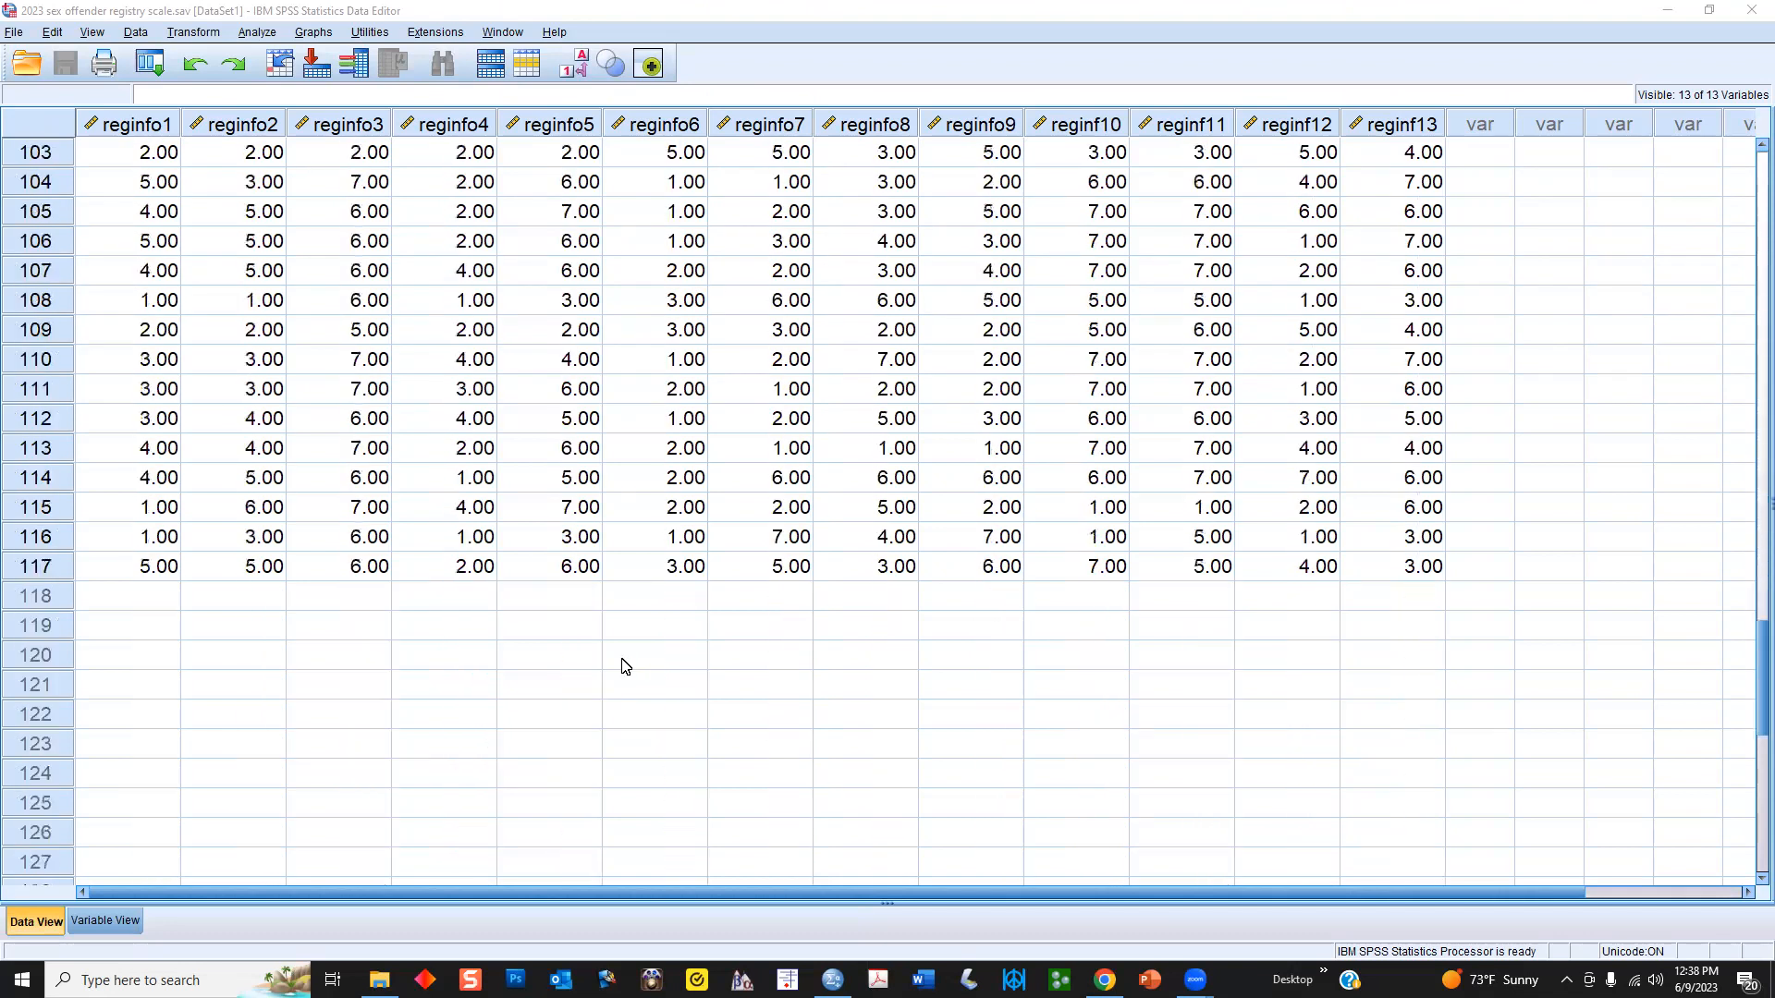
scroll(166, 519, up, 1)
scroll(883, 538, up, 9)
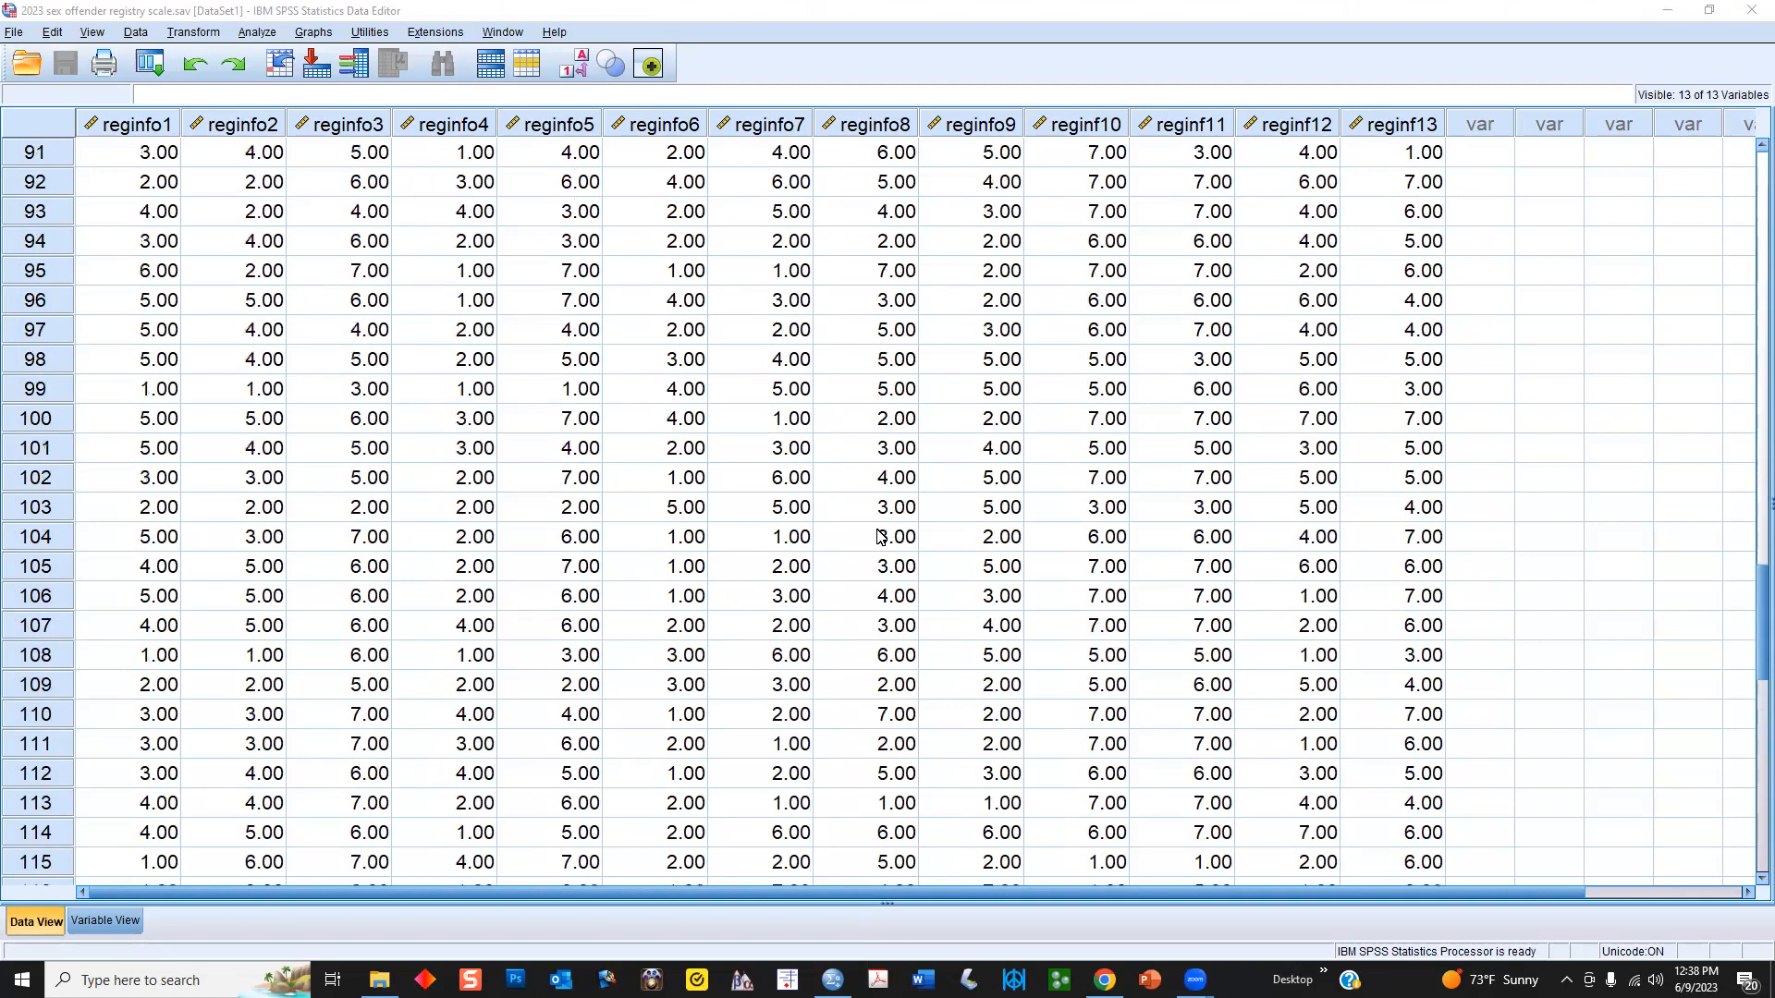
scroll(883, 538, up, 20)
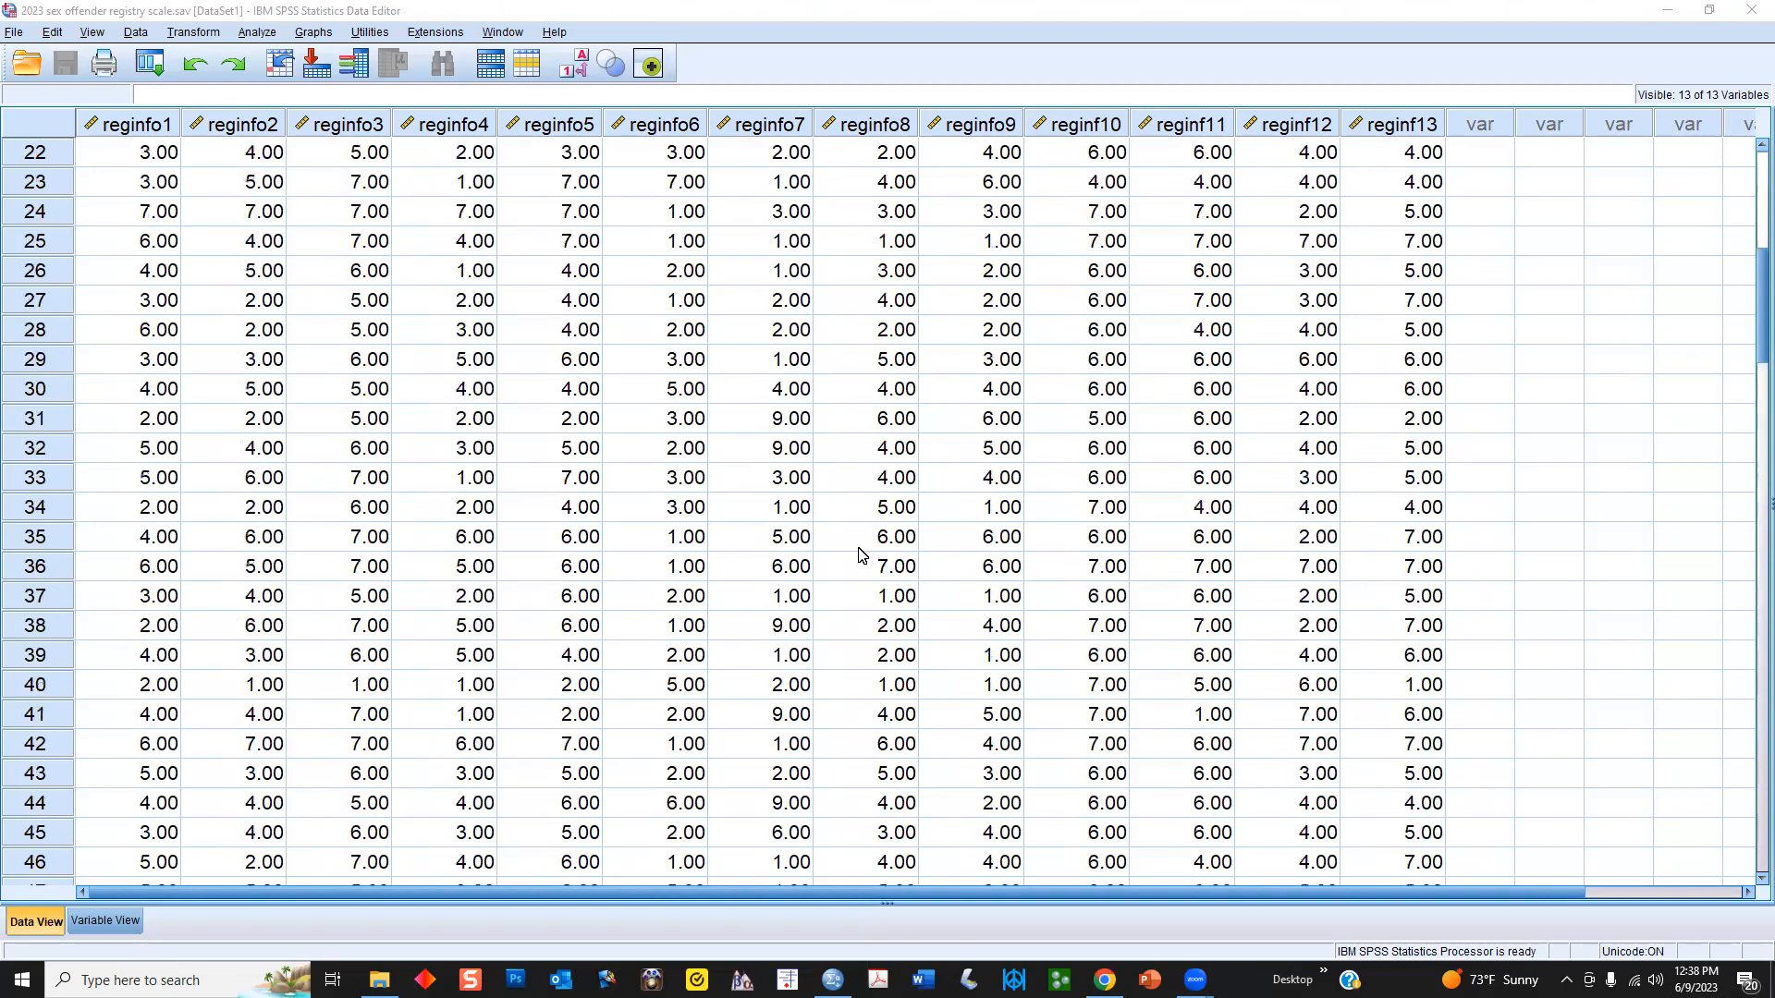
scroll(836, 546, up, 2)
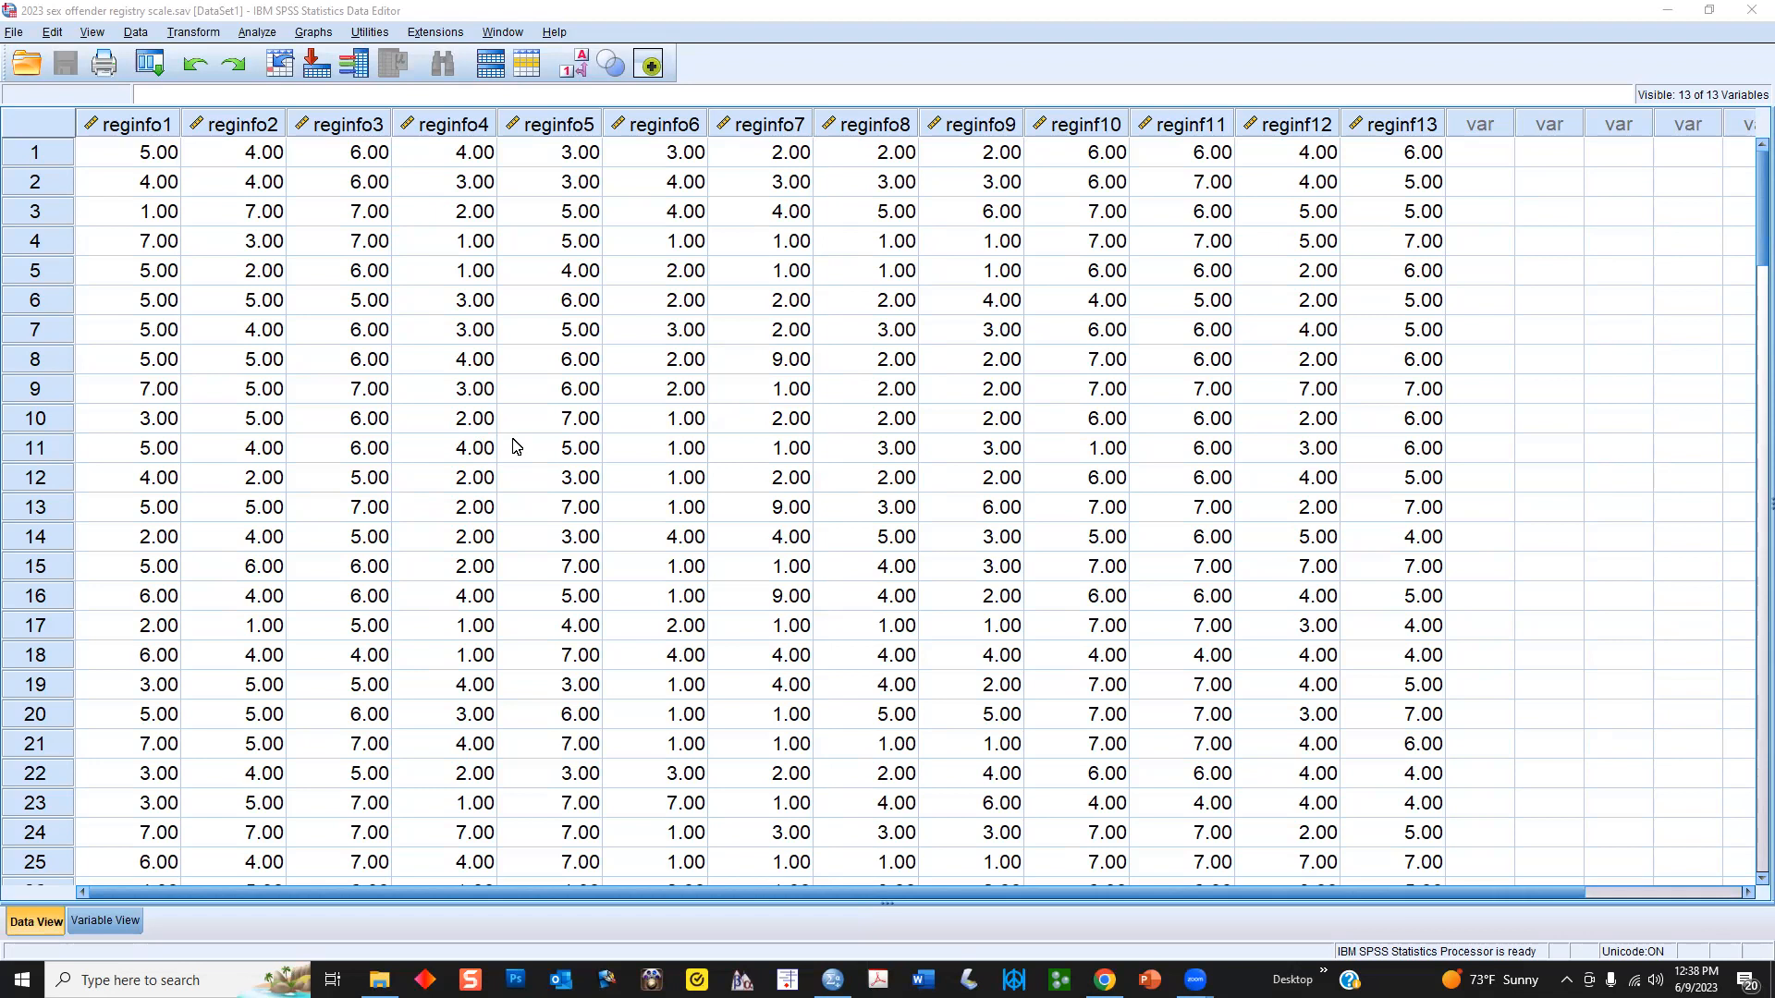
- Show the variable definitions and widen the Label column to read the full survey item wording, narrowing it again when done
click(98, 933)
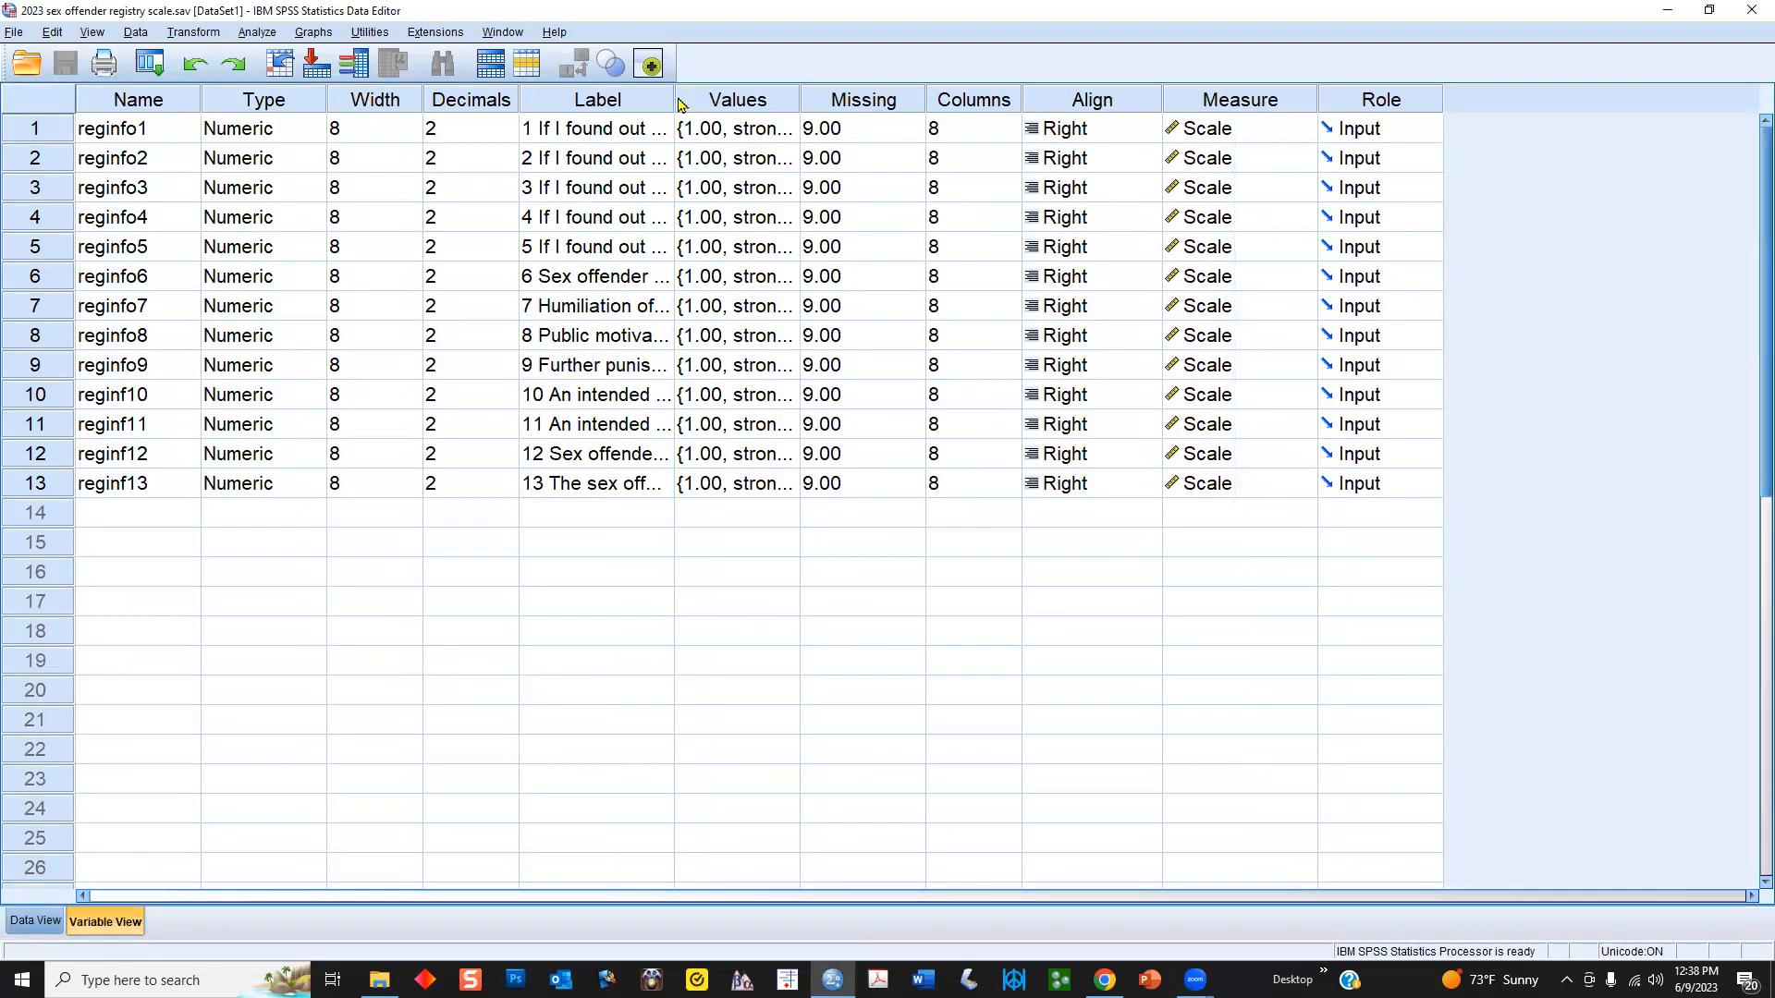
drag(673, 98, 1364, 89)
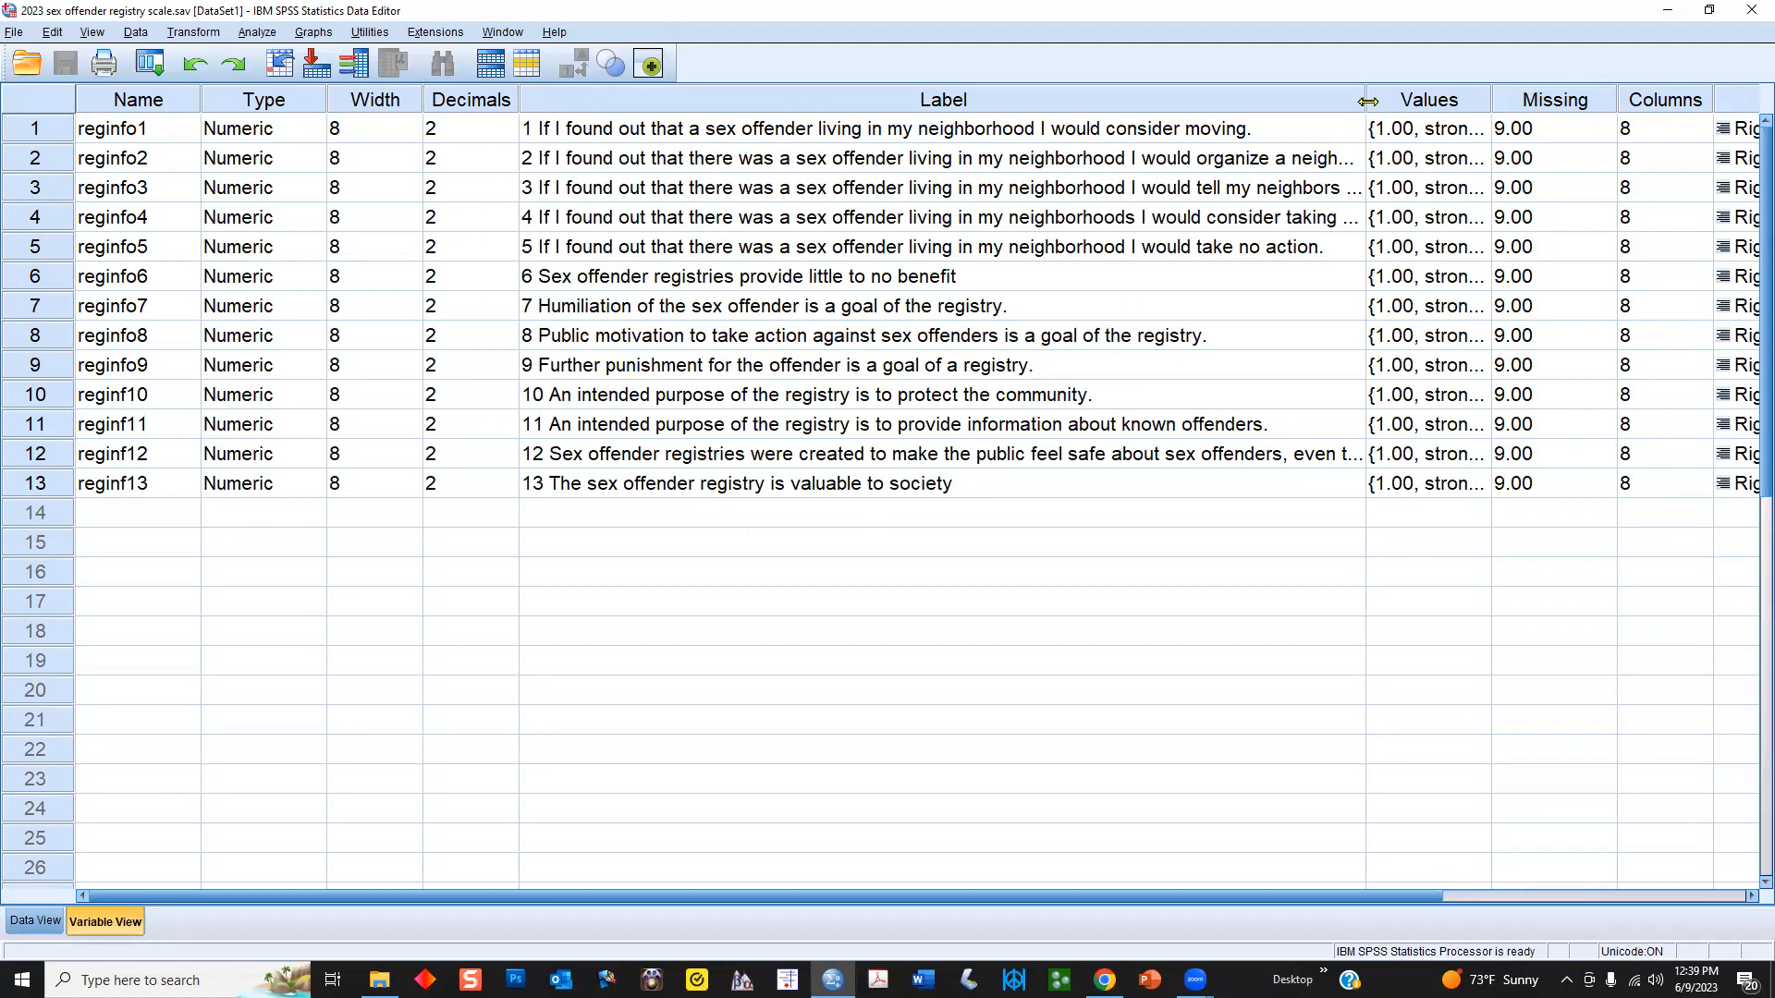
drag(1364, 100, 809, 108)
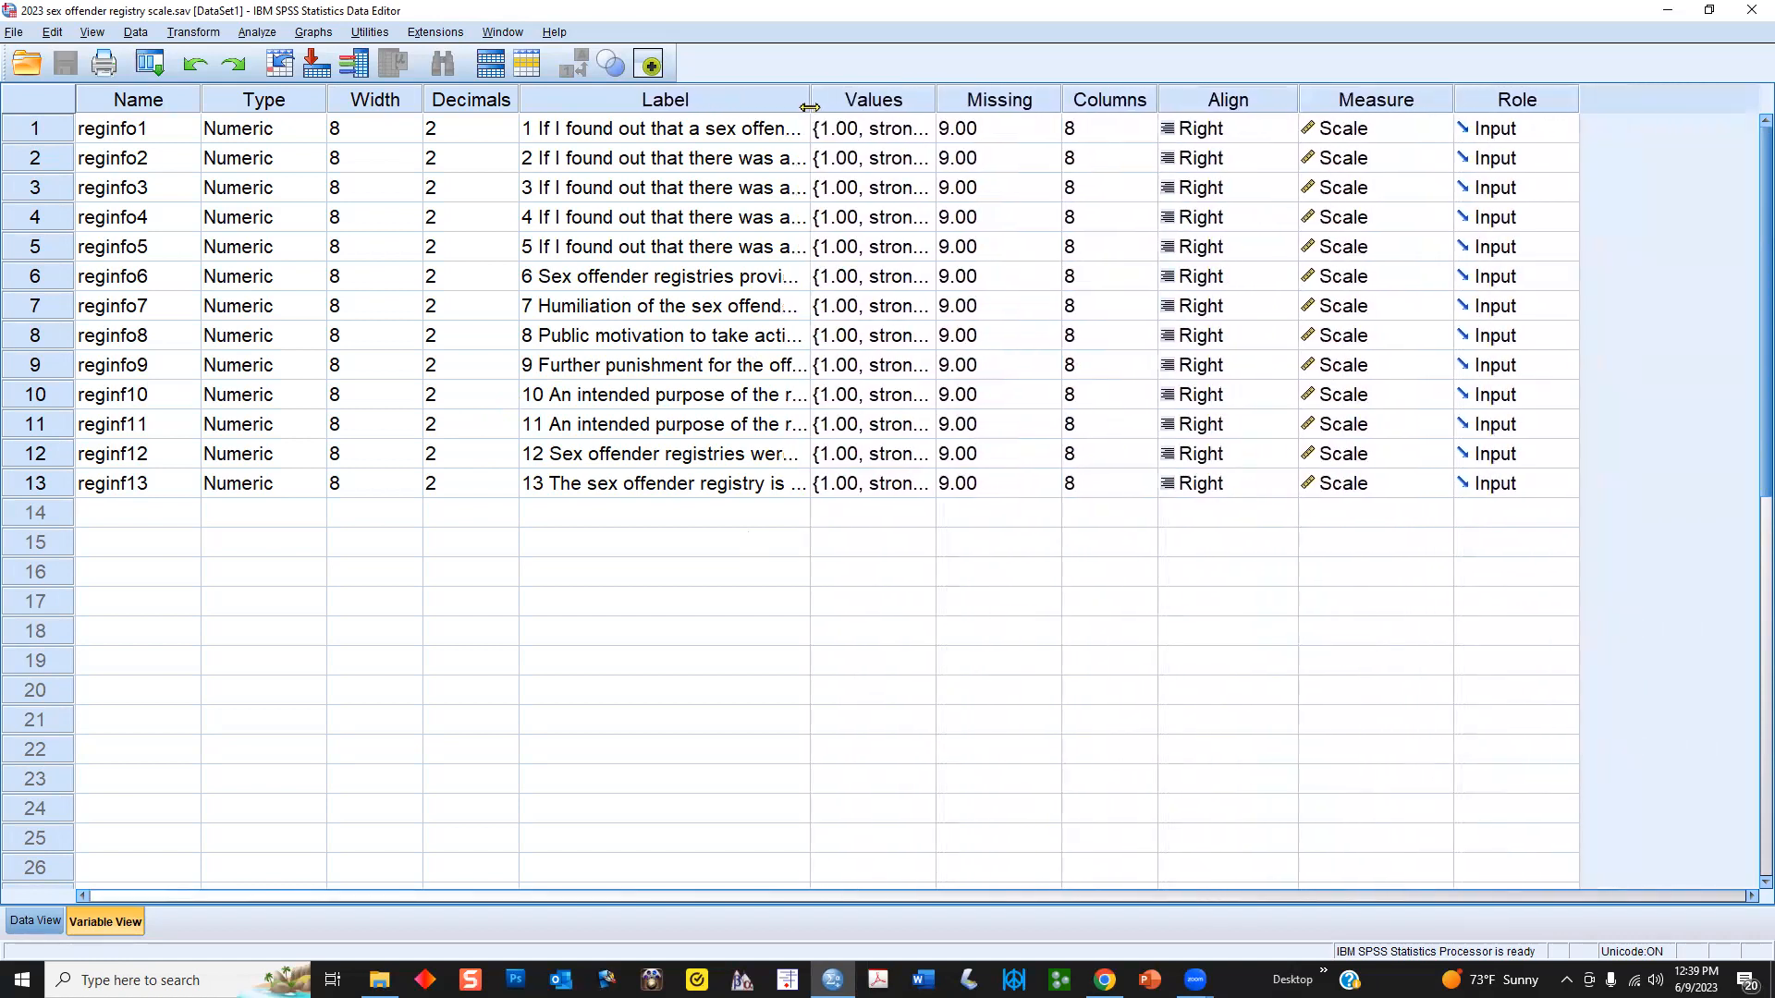
- Review the complete list of value labels defined for reginfo1 without changing it, and return to the data rows
click(866, 117)
double_click(866, 117)
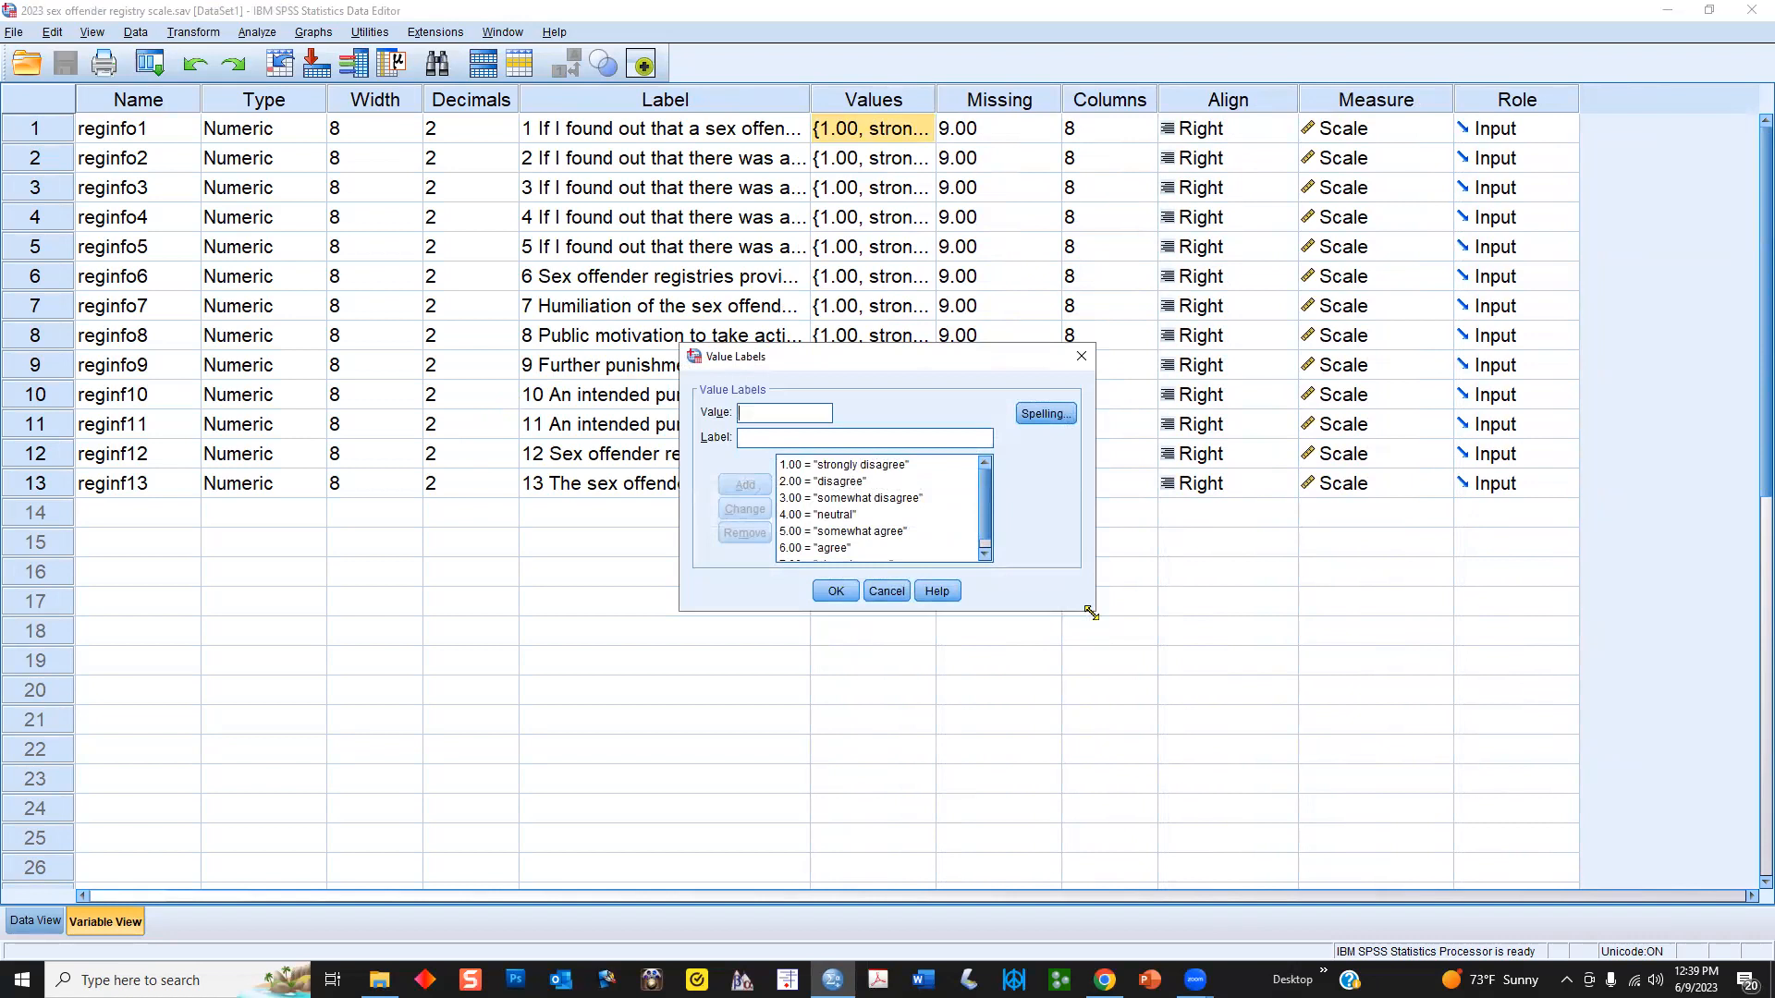
drag(1091, 612, 1204, 664)
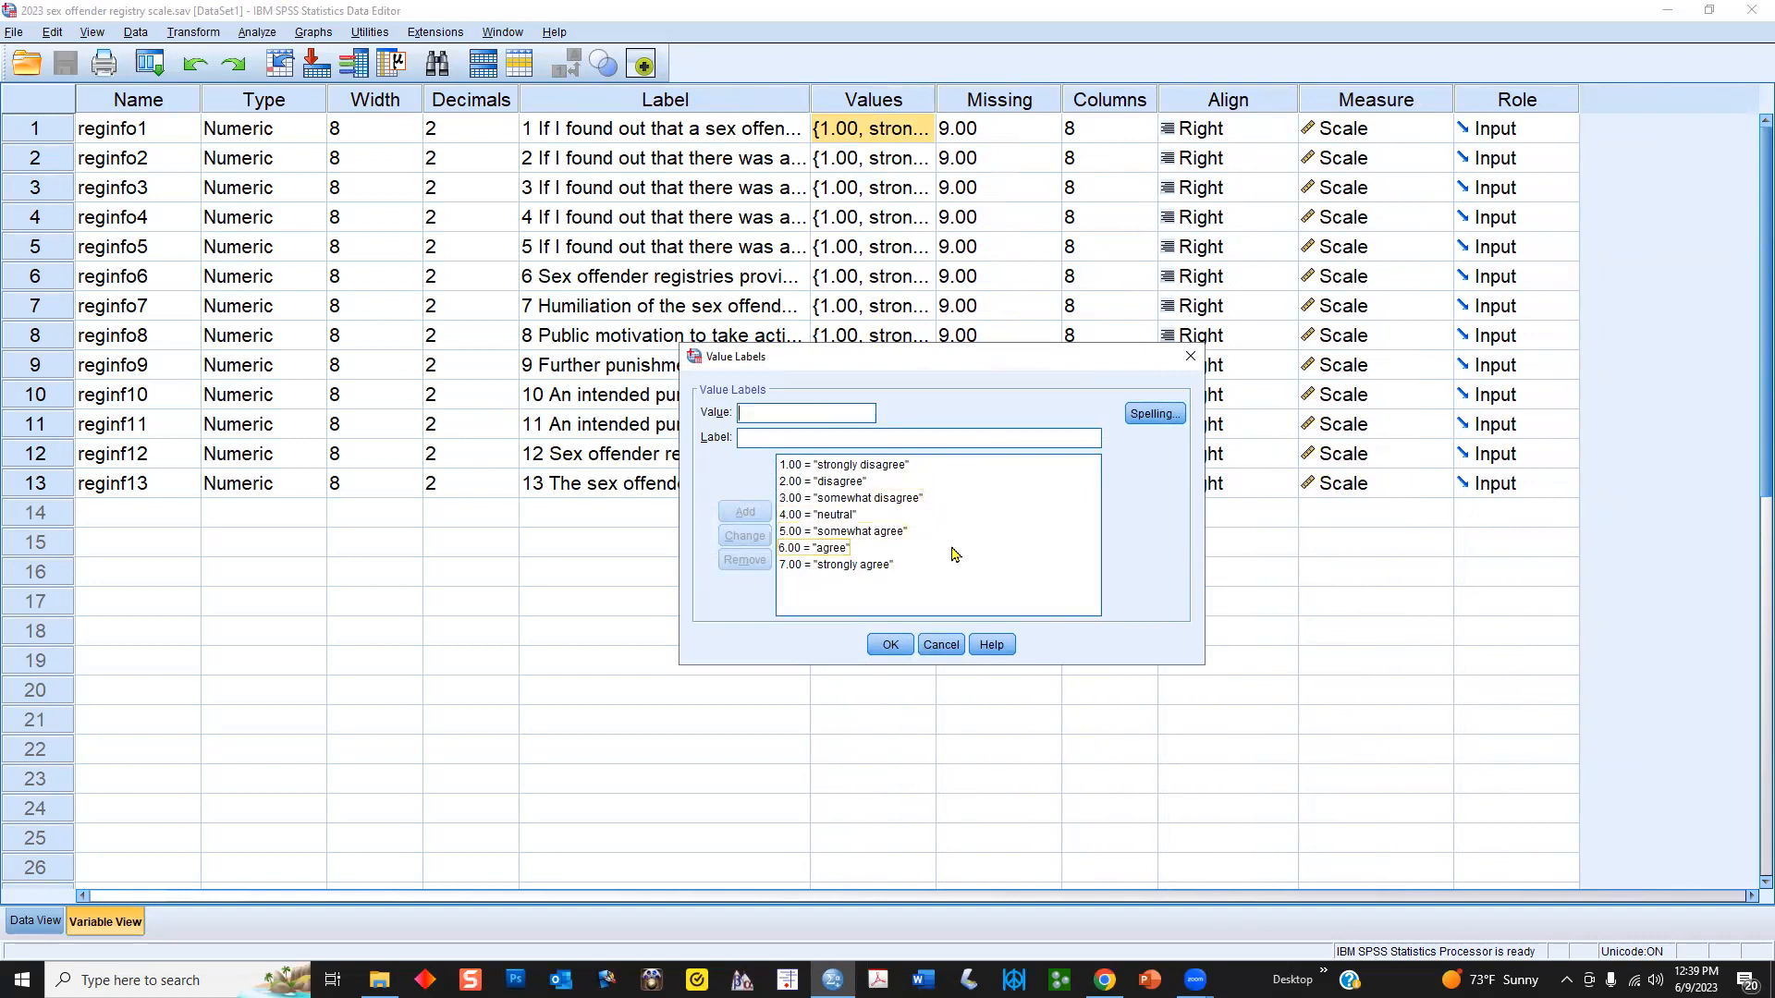
click(941, 644)
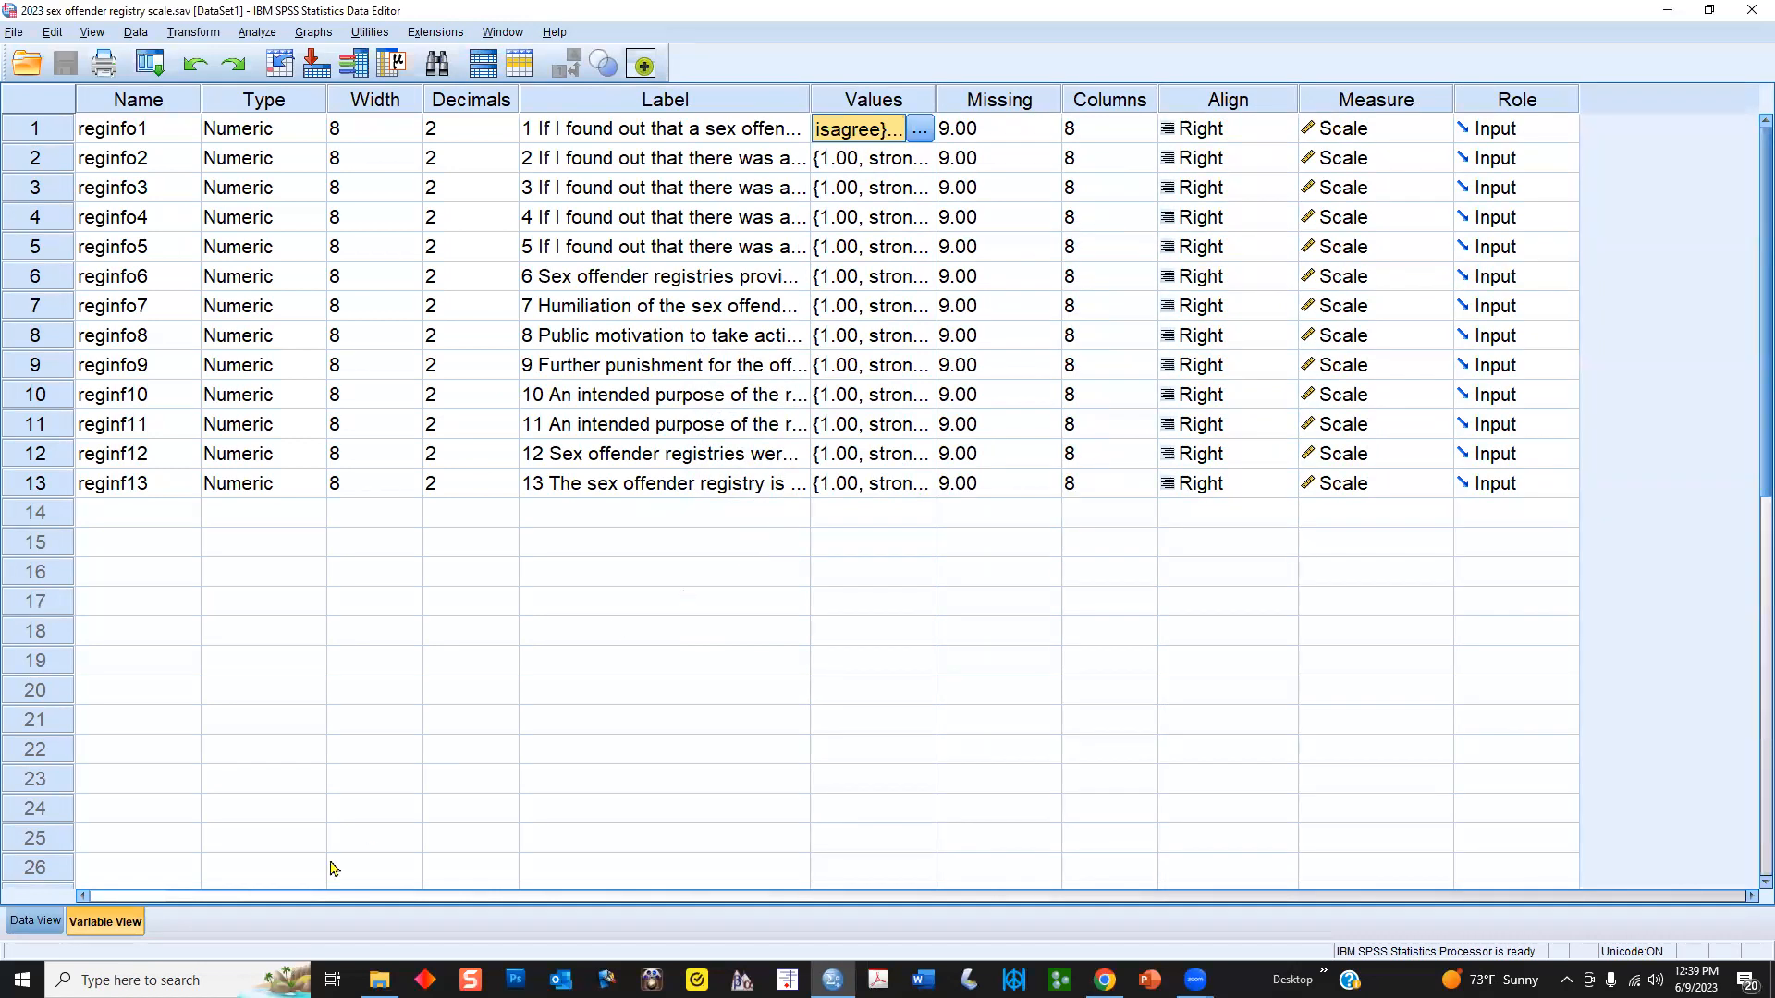
click(37, 922)
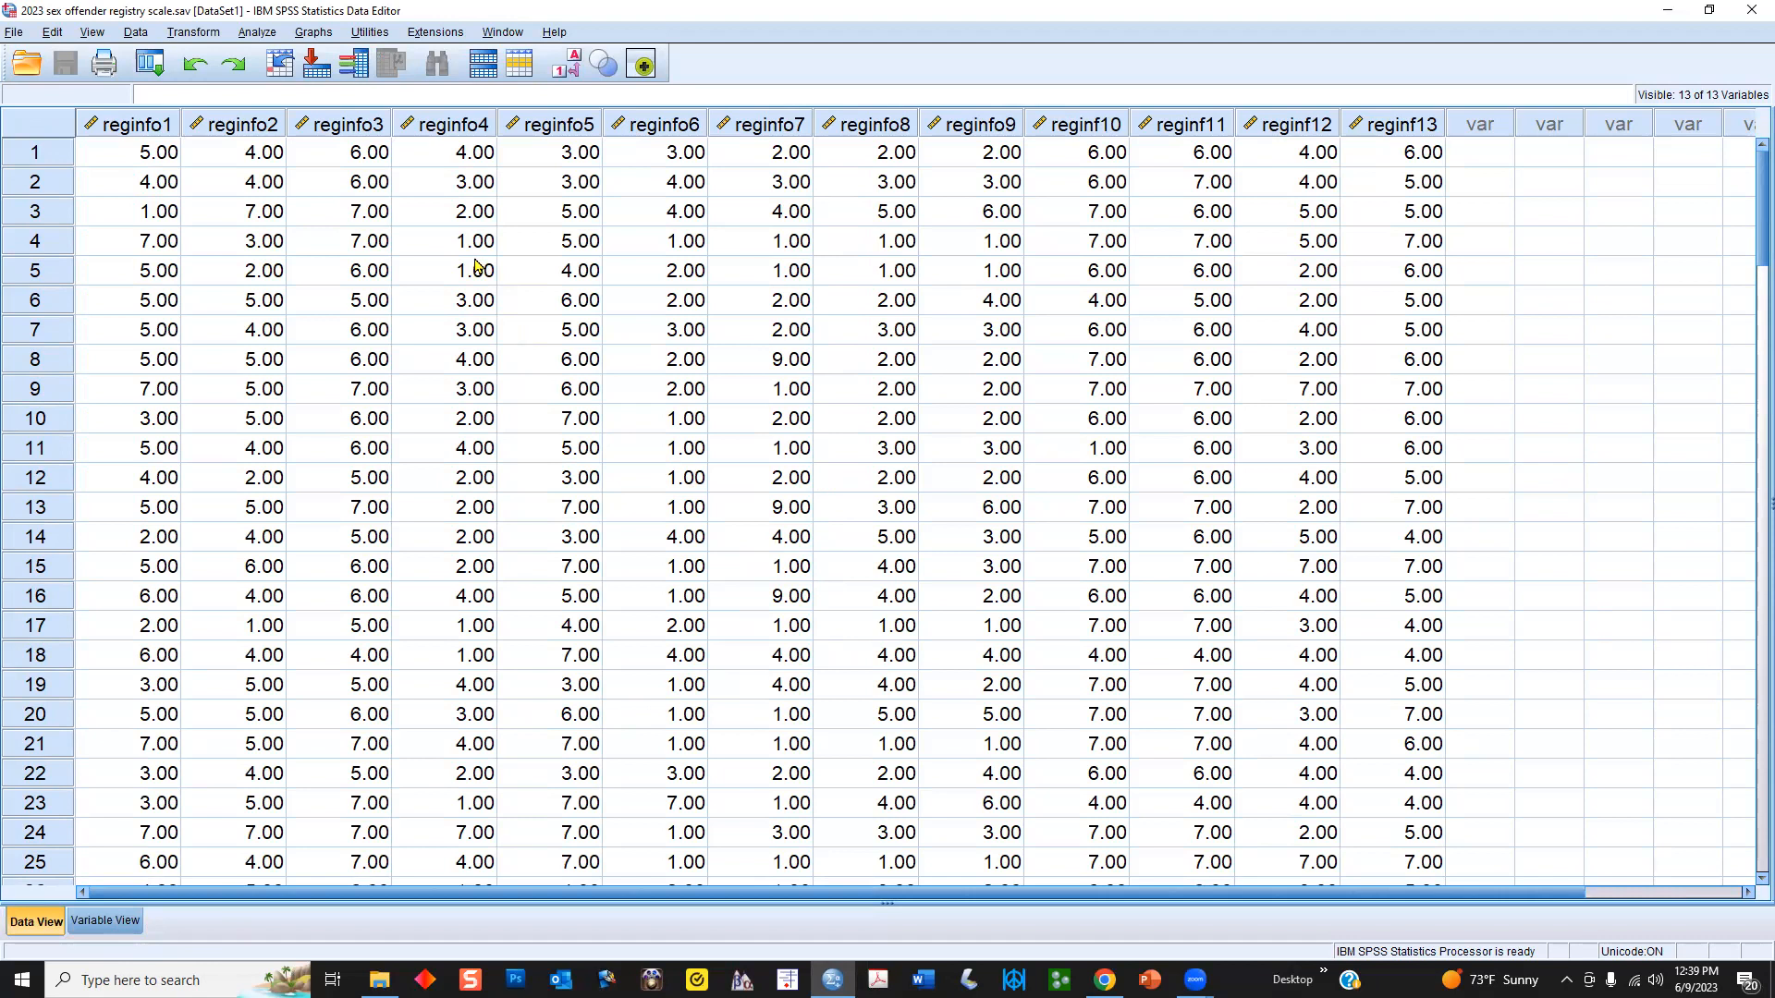
- Start a Factor analysis under Dimension Reduction and include all 13 items, reginfo1 through reginf13, as its variables
click(257, 33)
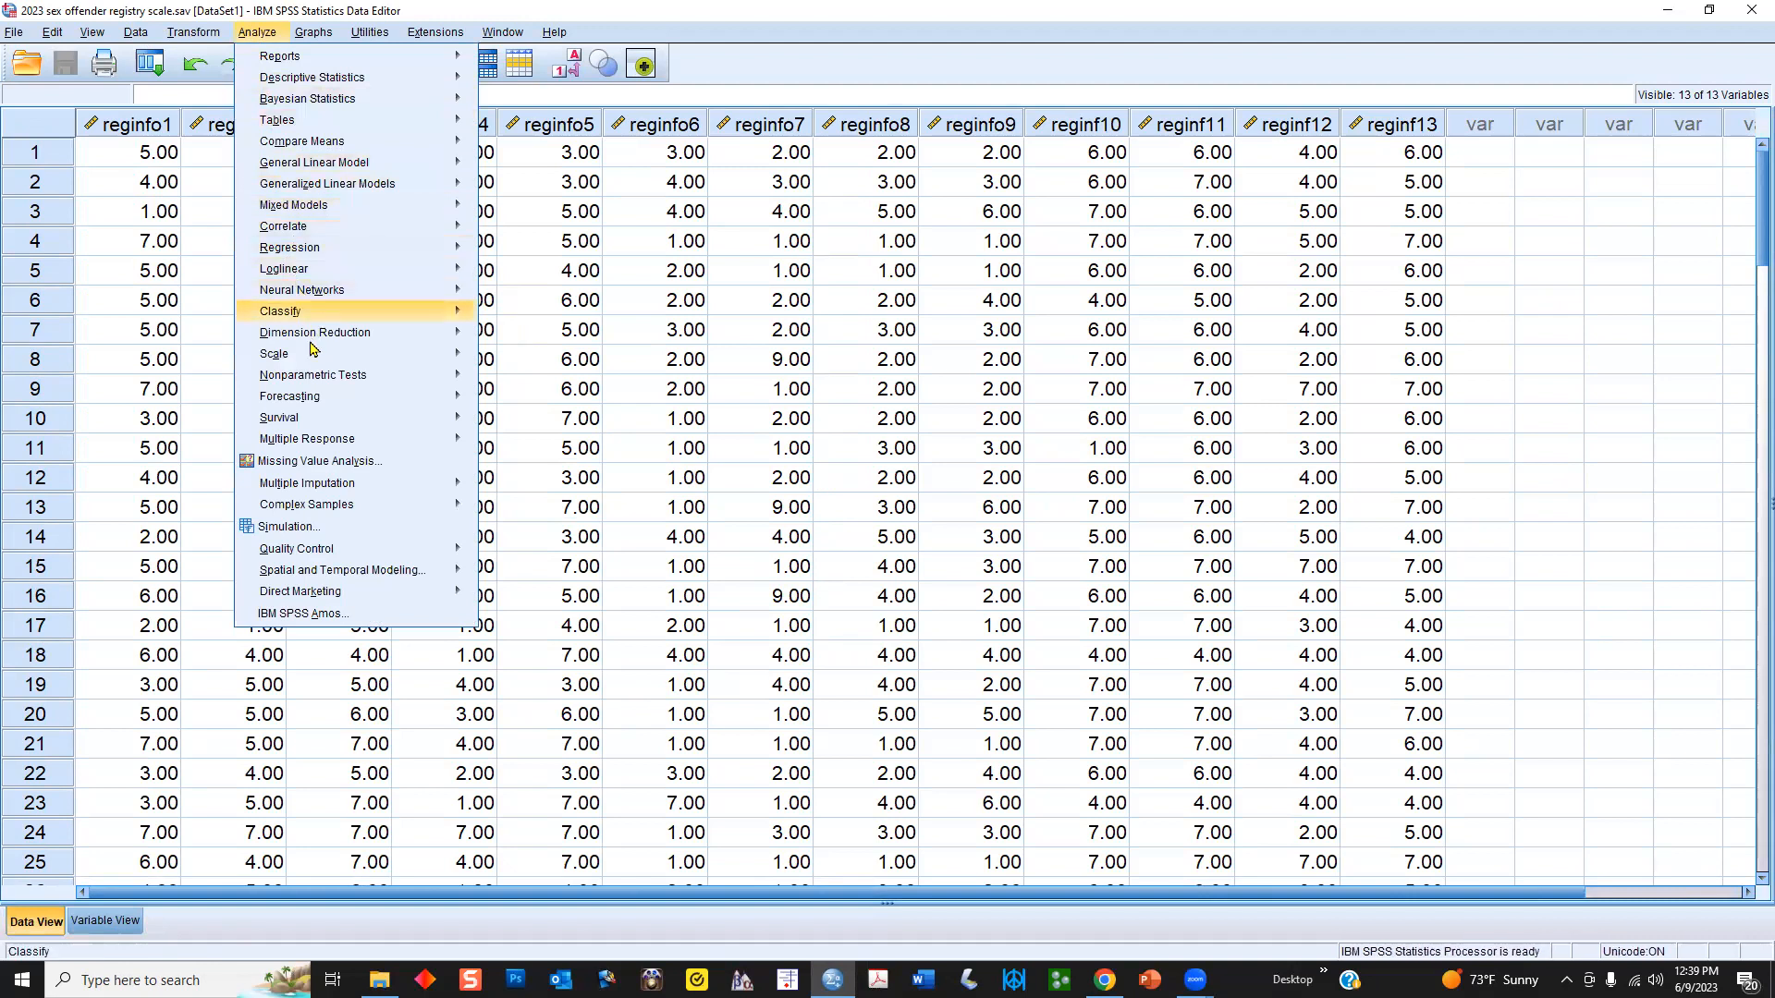
mouse_move(315, 364)
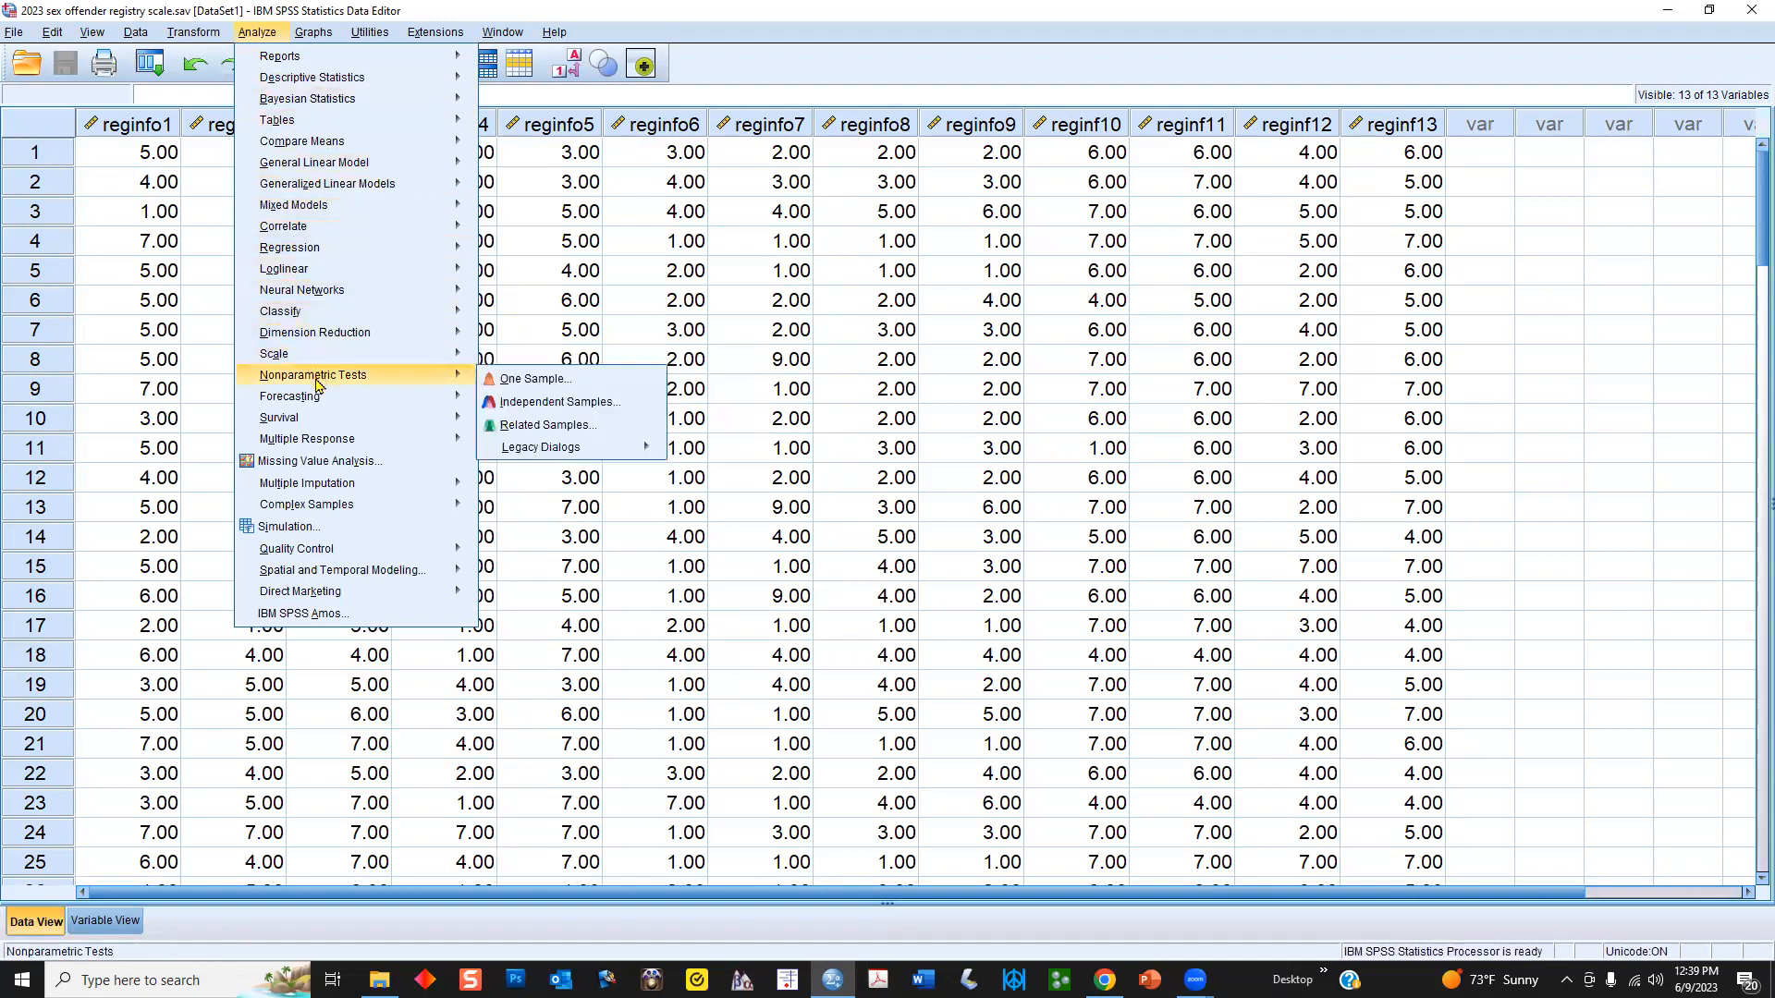
mouse_move(358, 332)
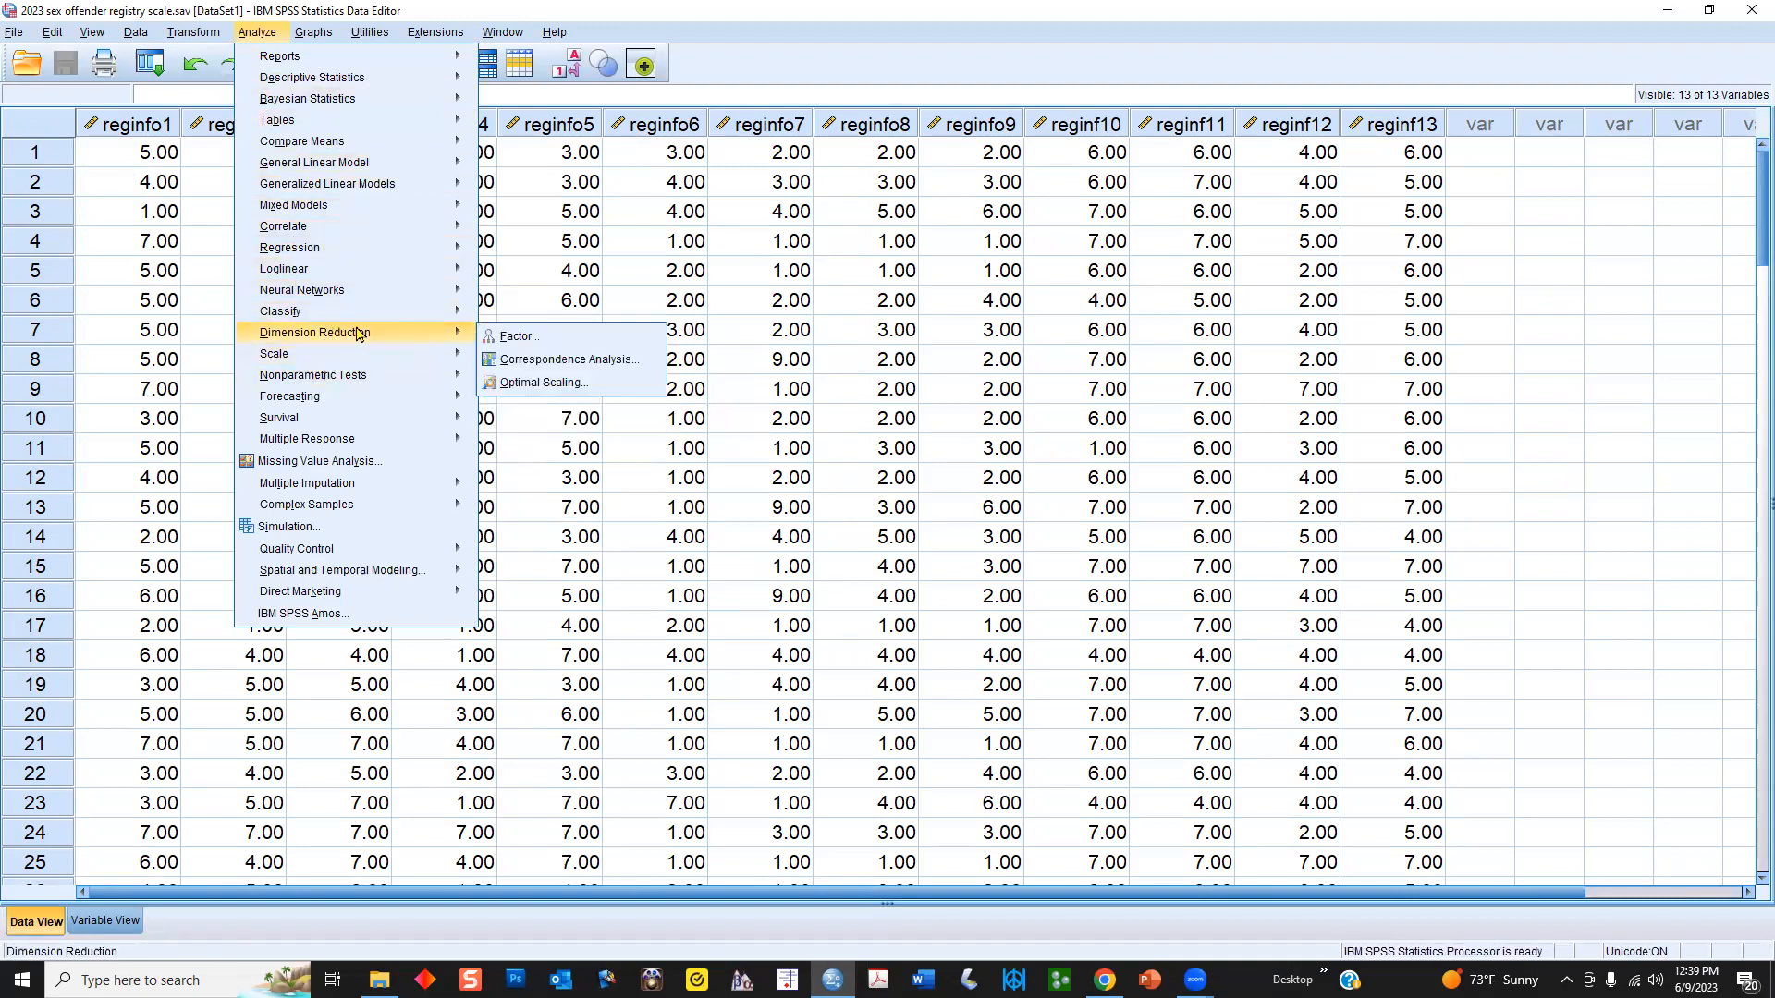
click(544, 338)
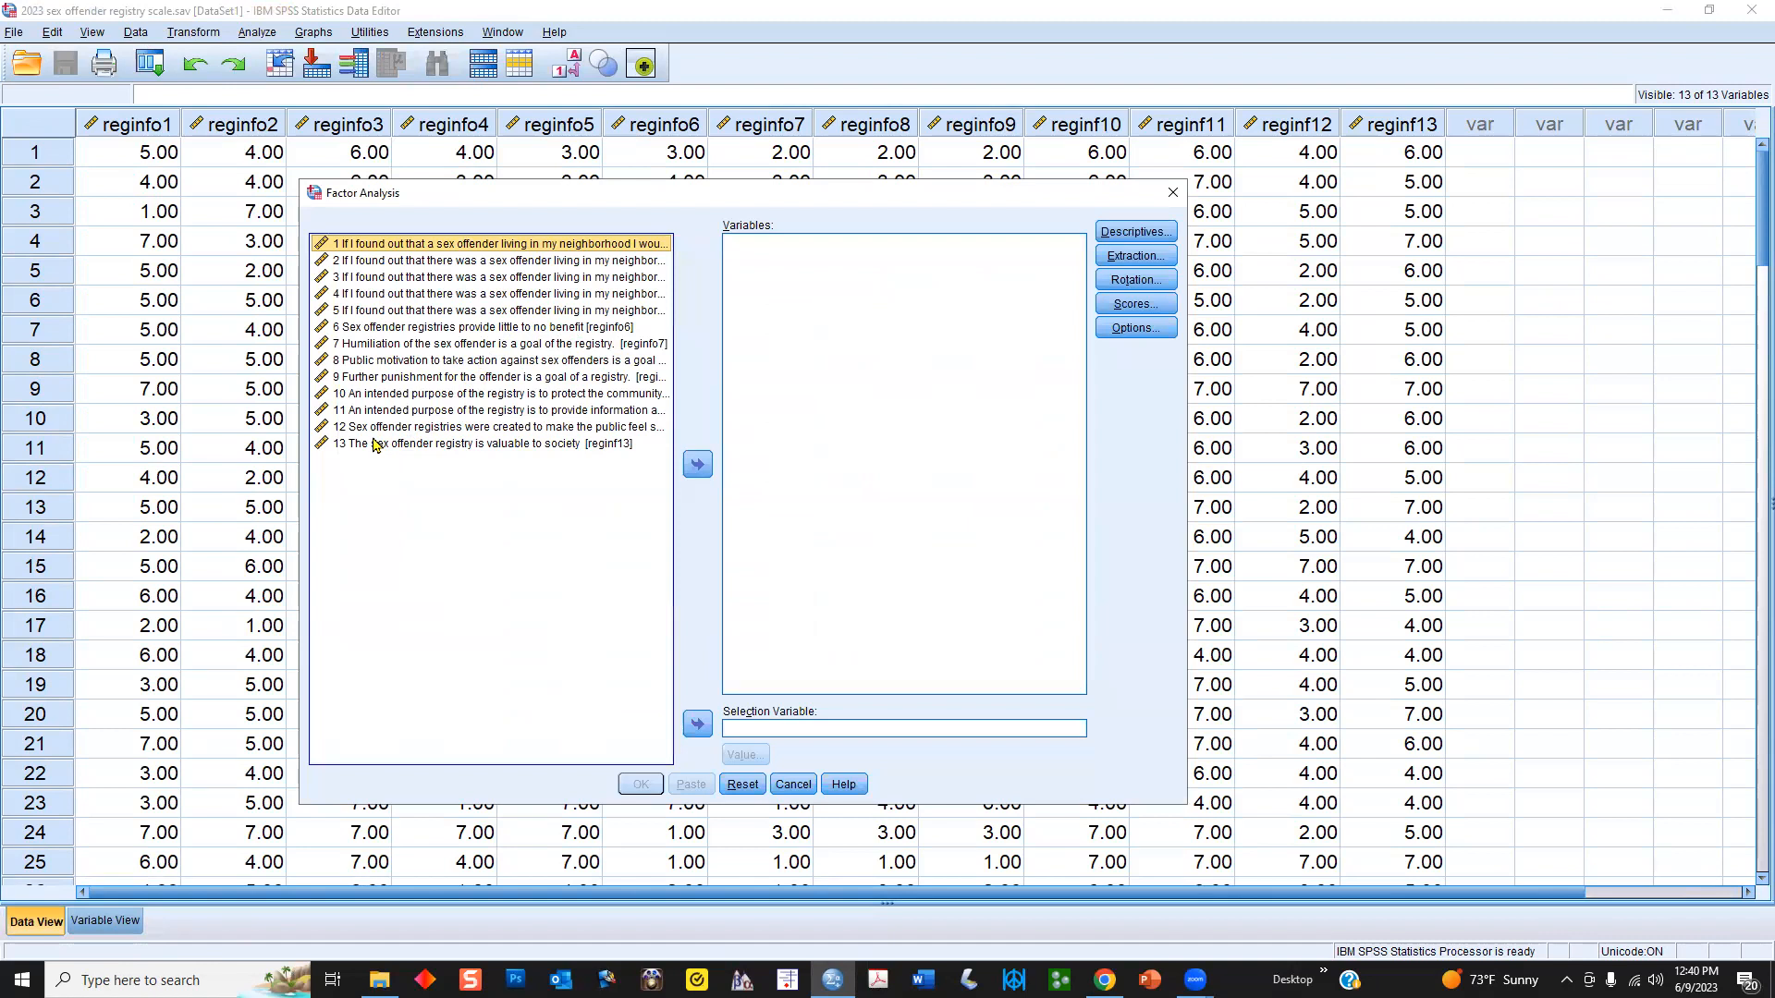
shift+click(361, 444)
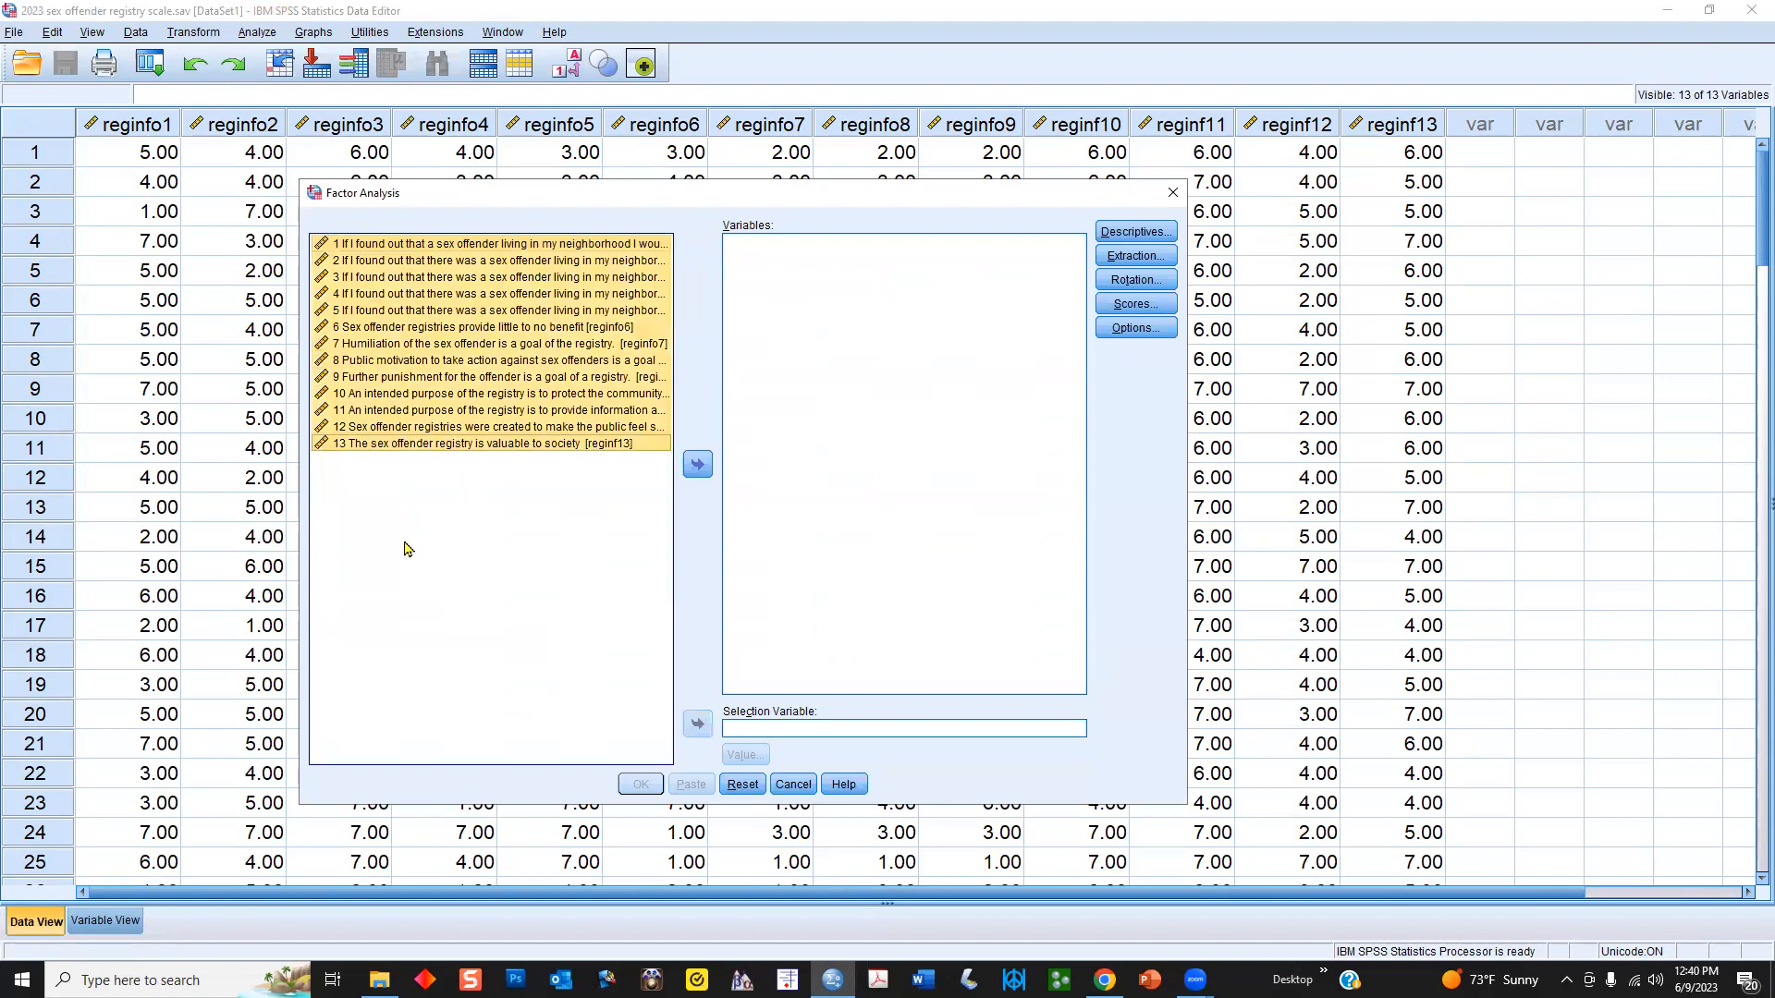
click(696, 466)
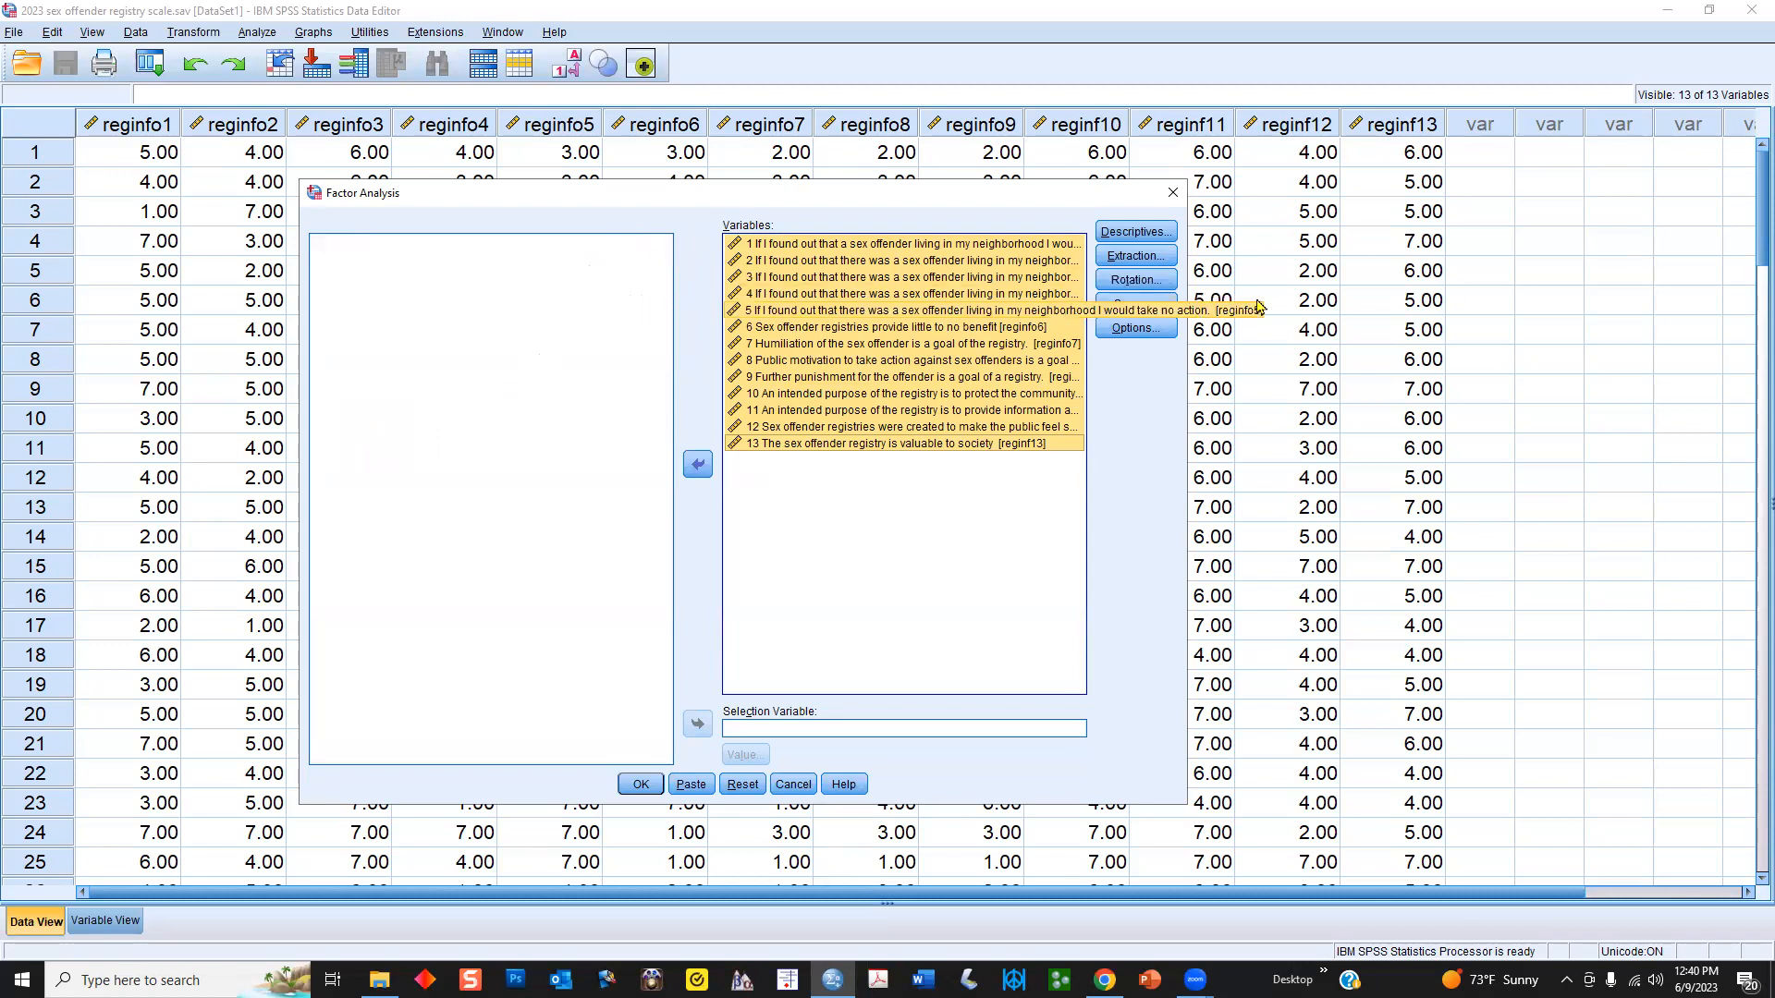
- Request KMO and Bartlett's test of sphericity and the anti-image matrix in the factor analysis descriptives
click(1152, 239)
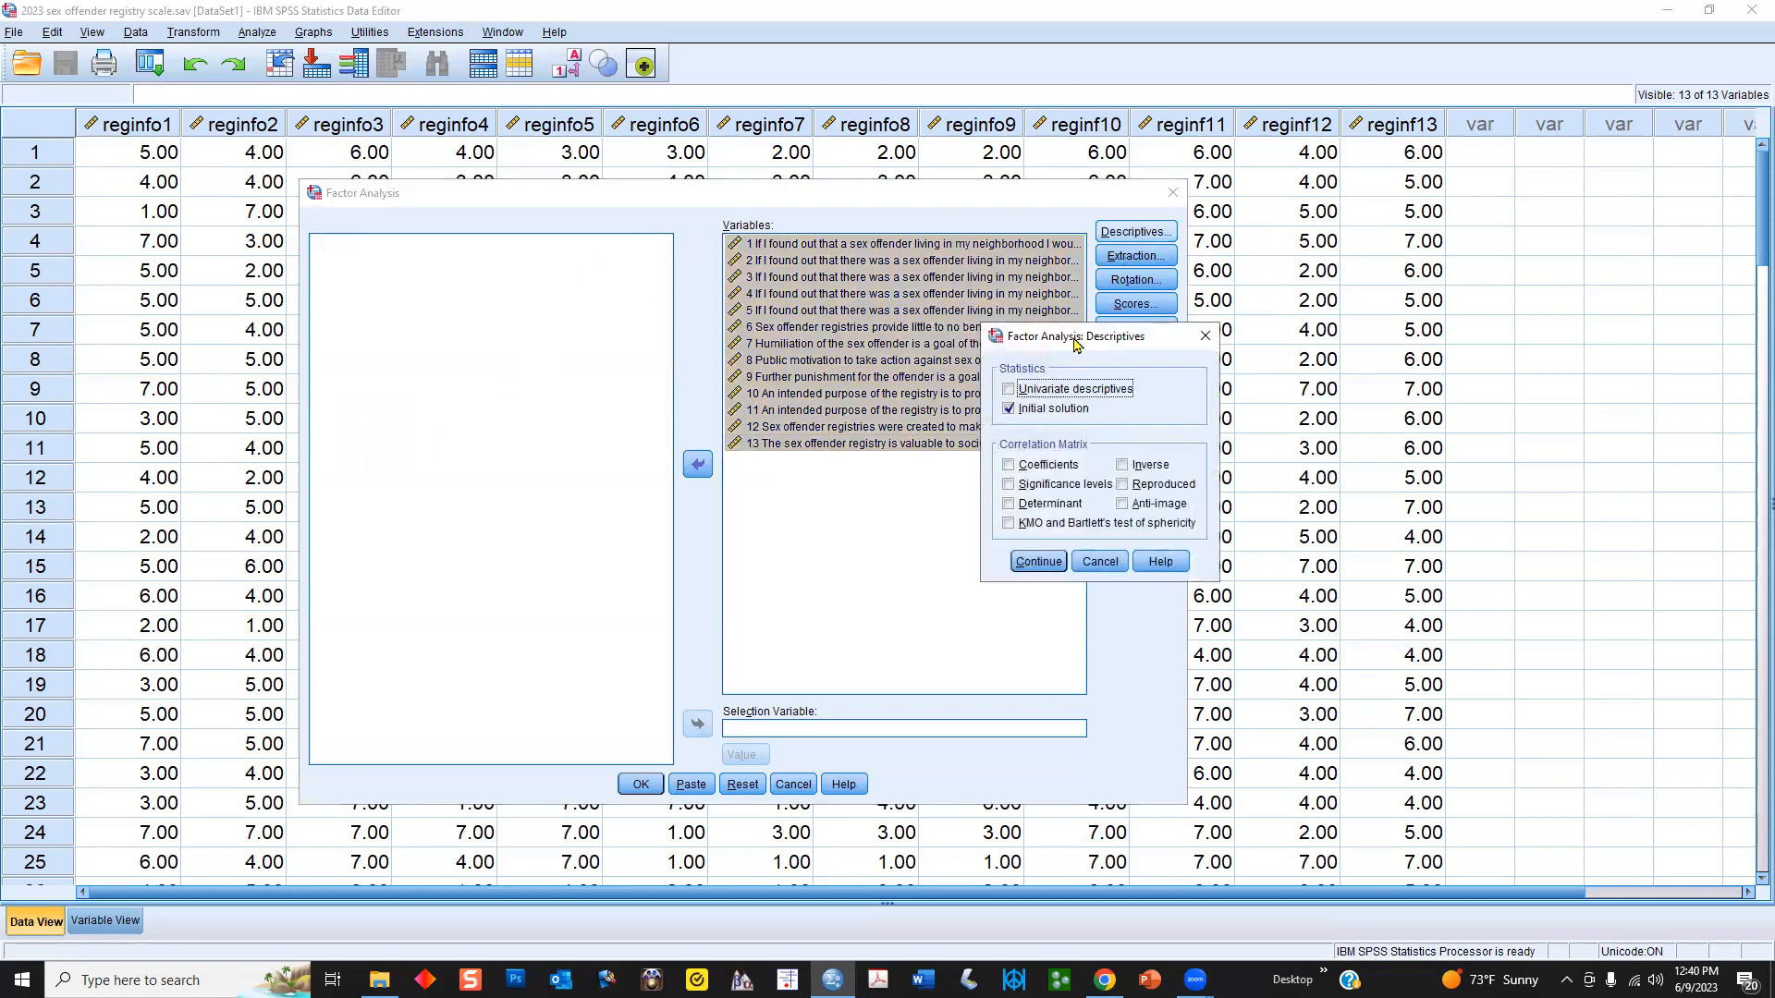
drag(1075, 342, 934, 370)
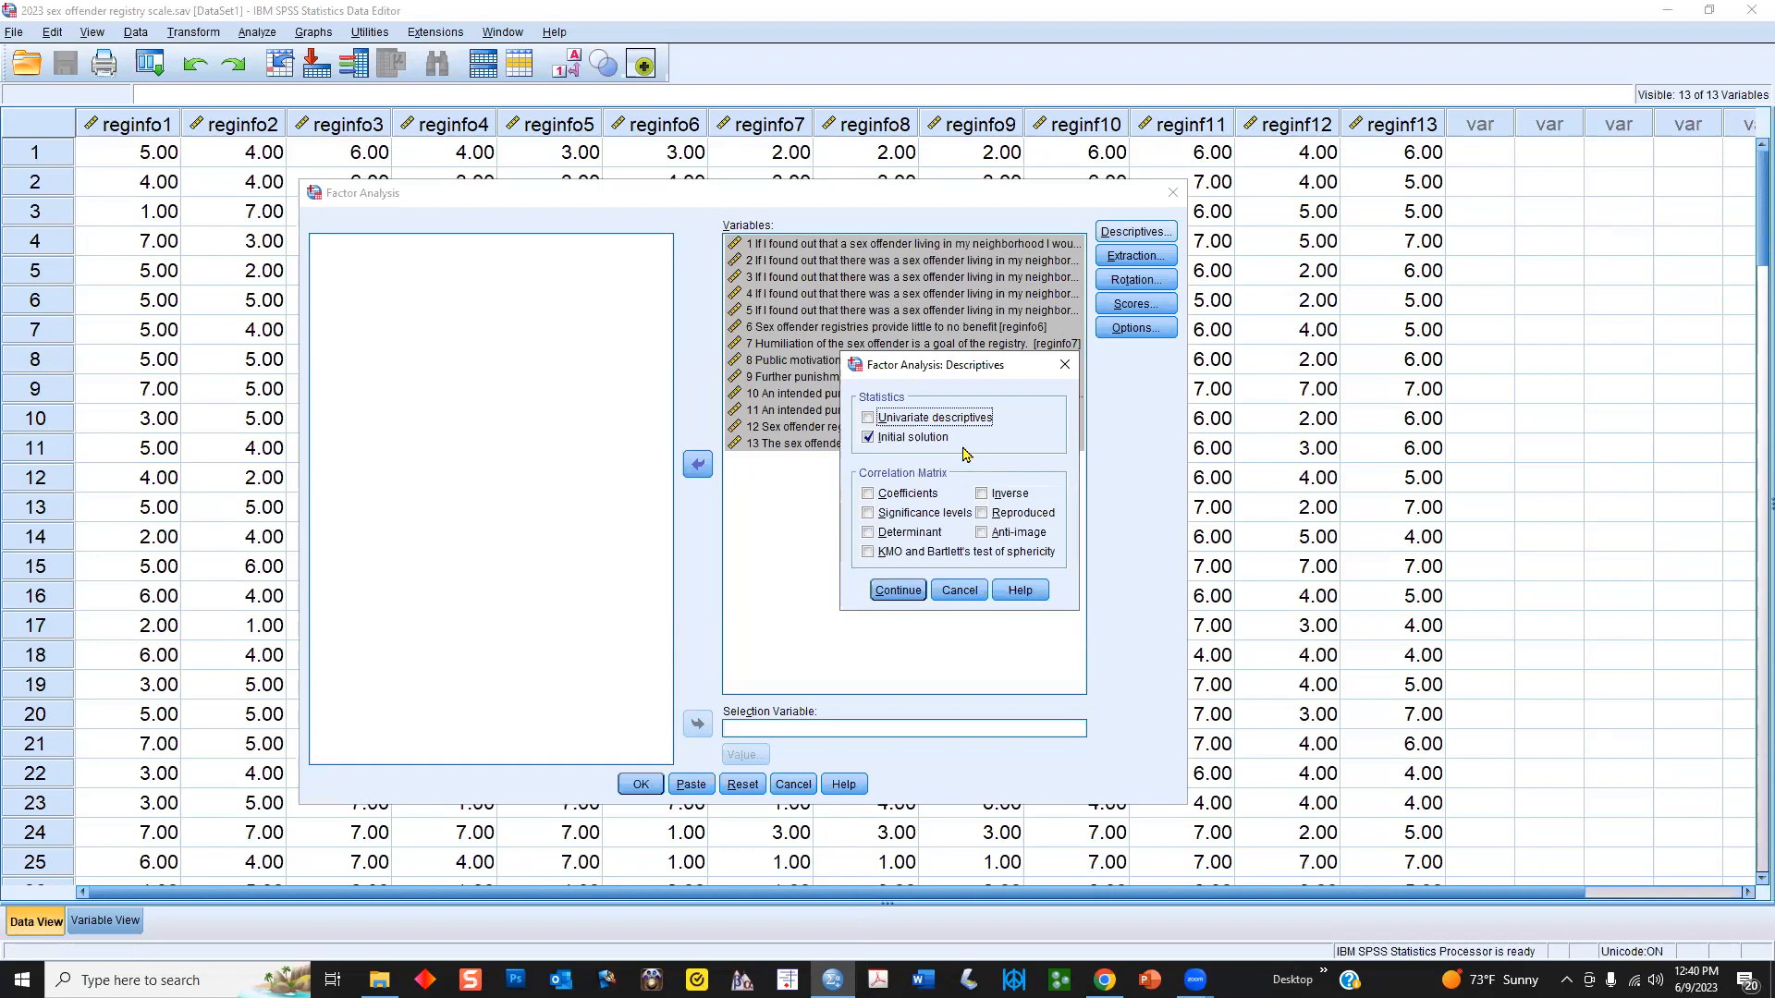
click(867, 556)
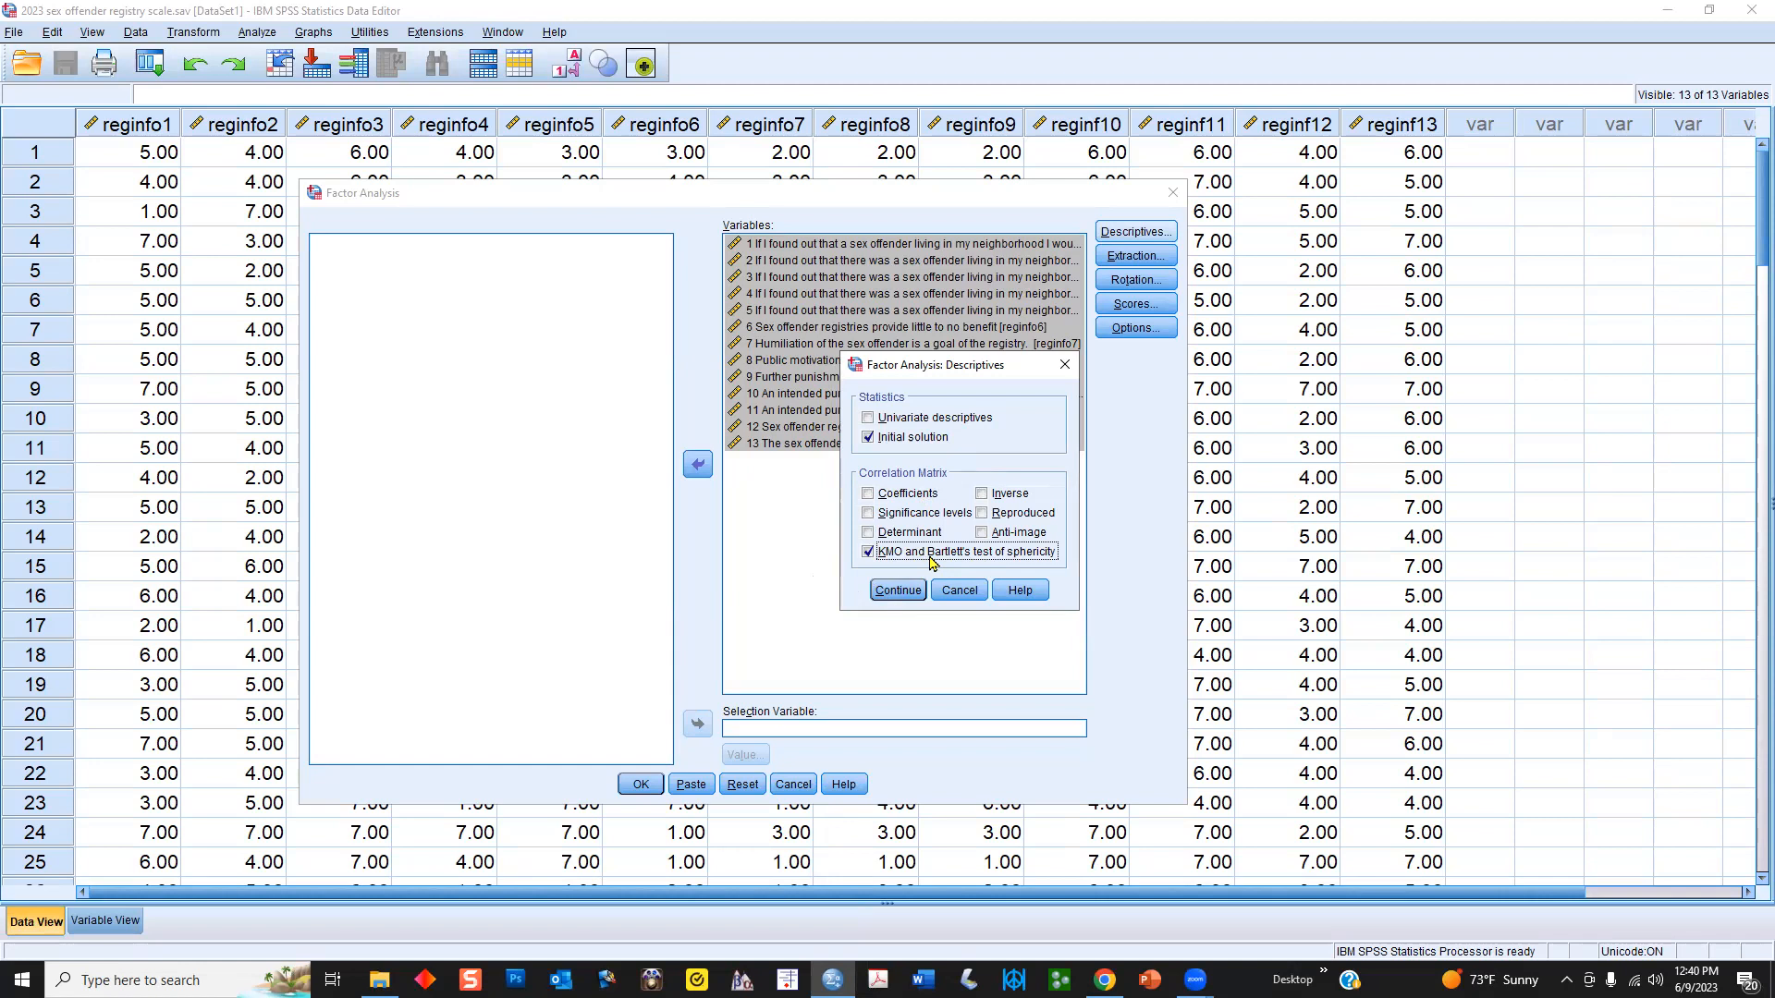
click(984, 534)
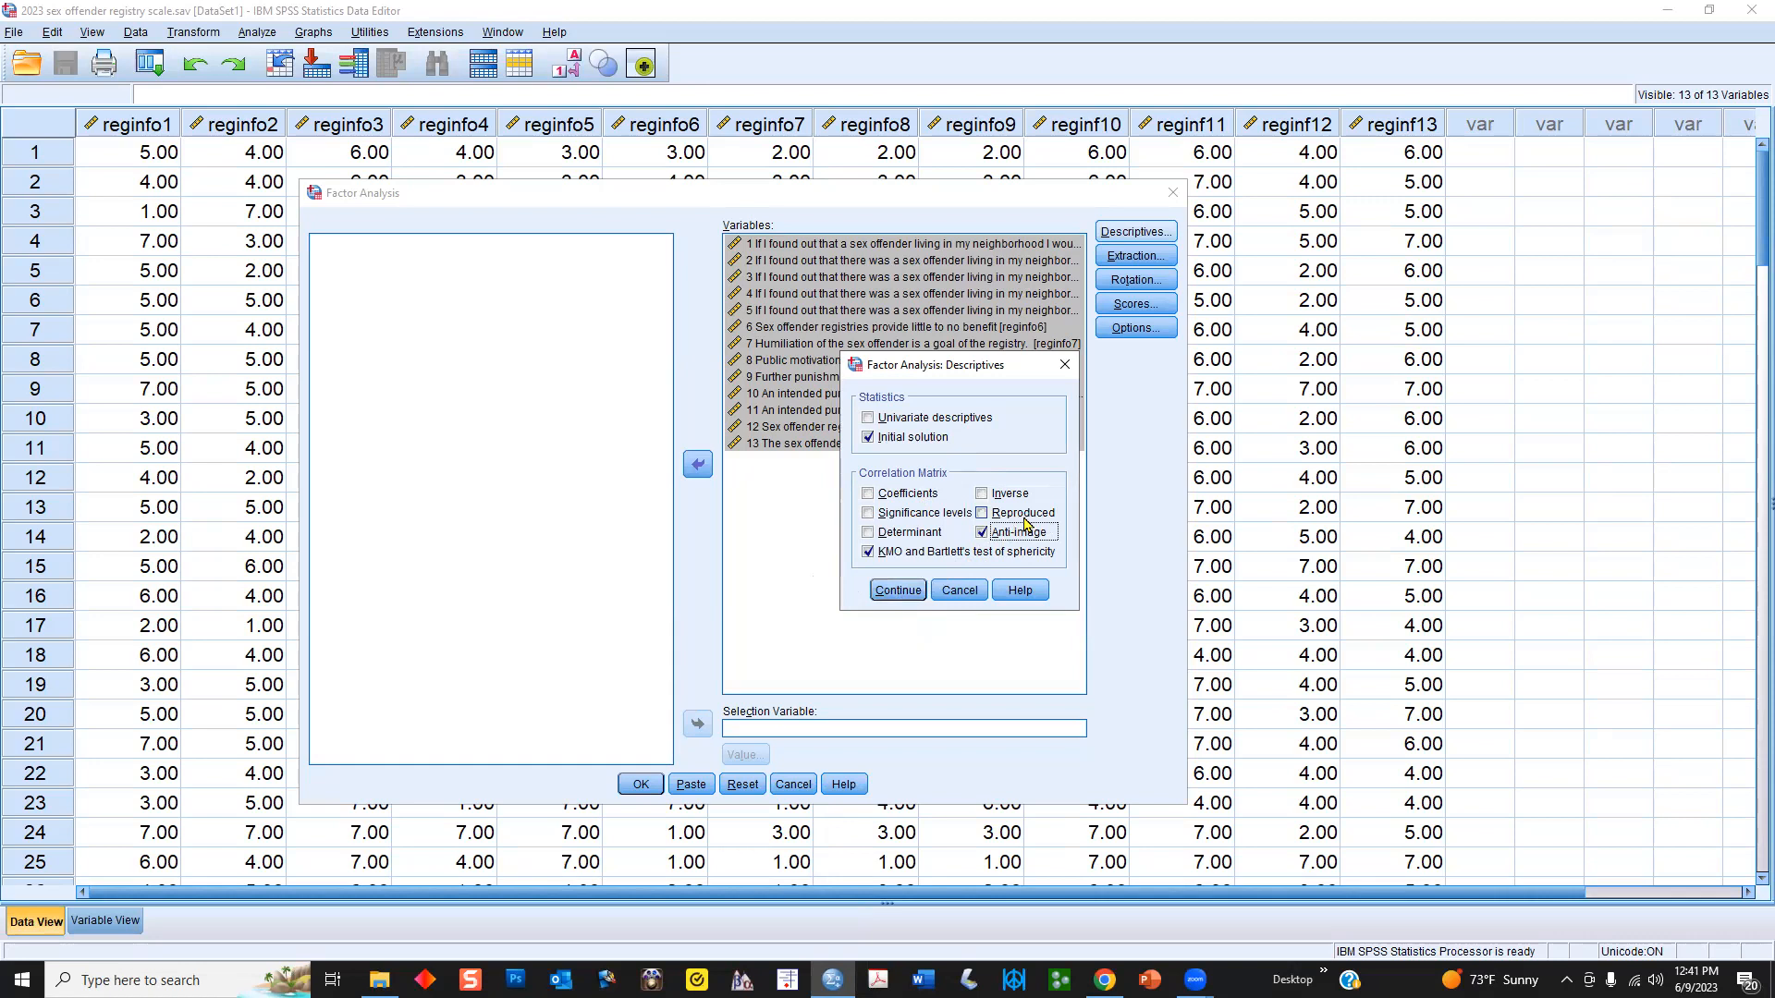
click(895, 591)
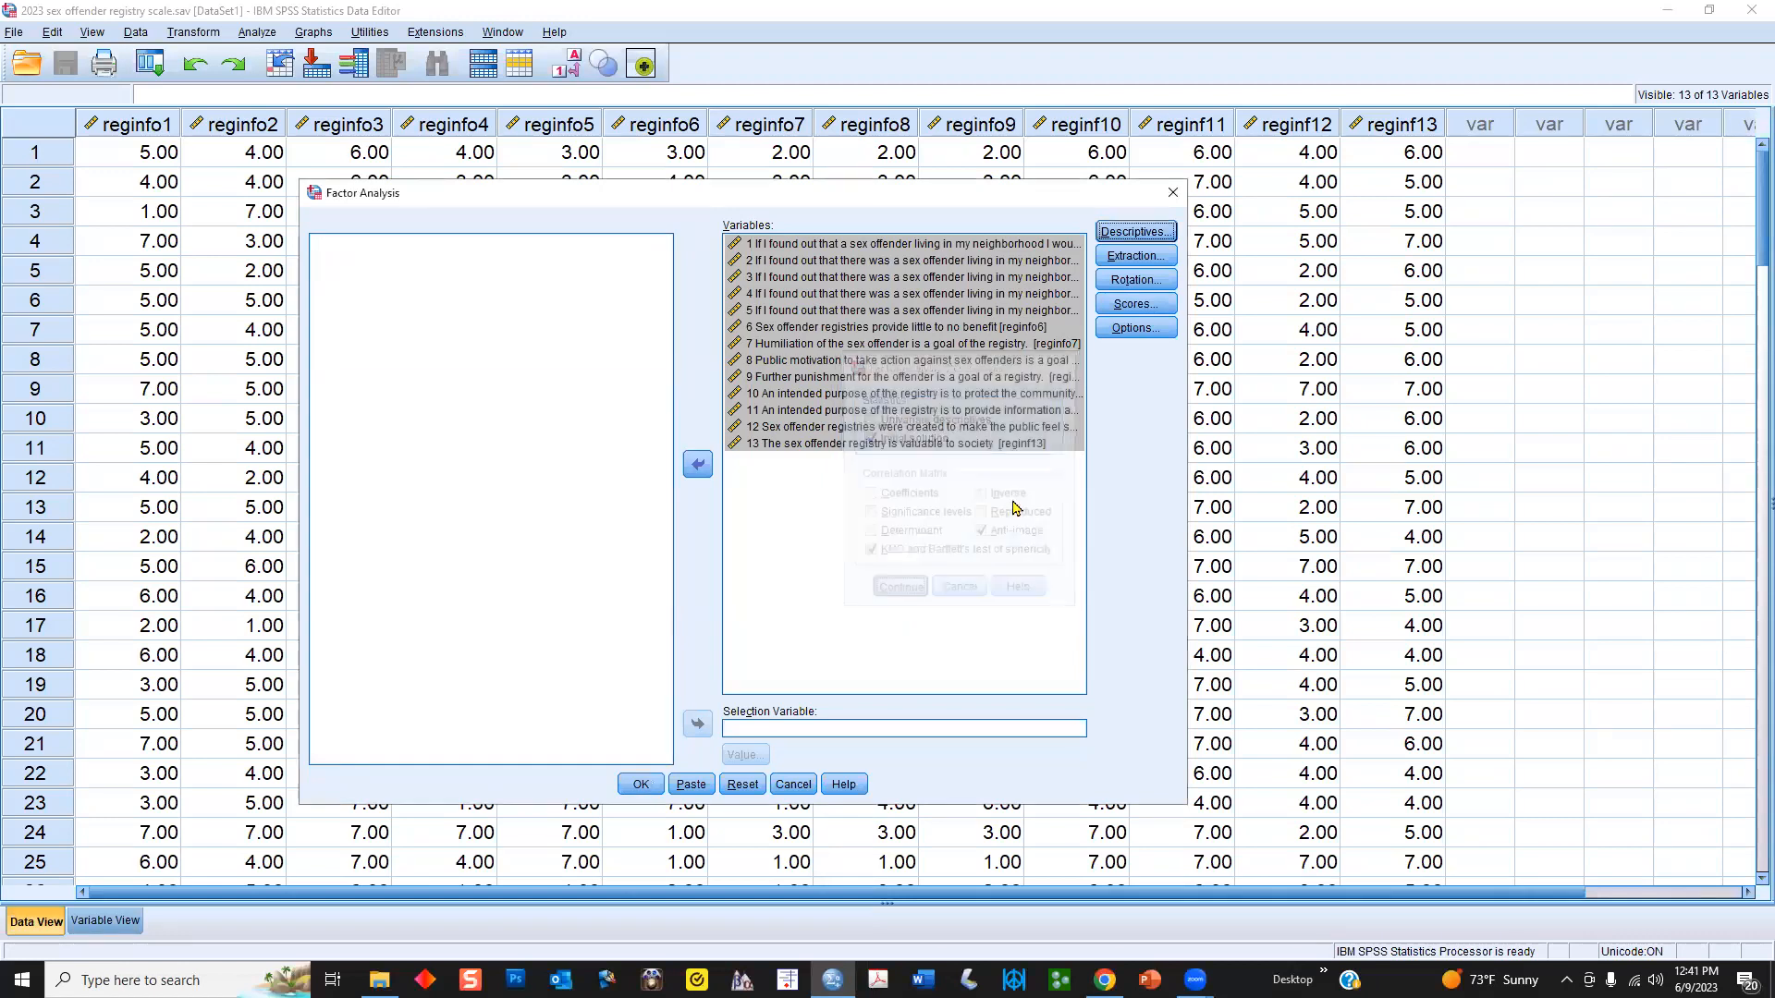
- Set the extraction method to Principal axis factoring and add a scree plot to the output
click(1158, 260)
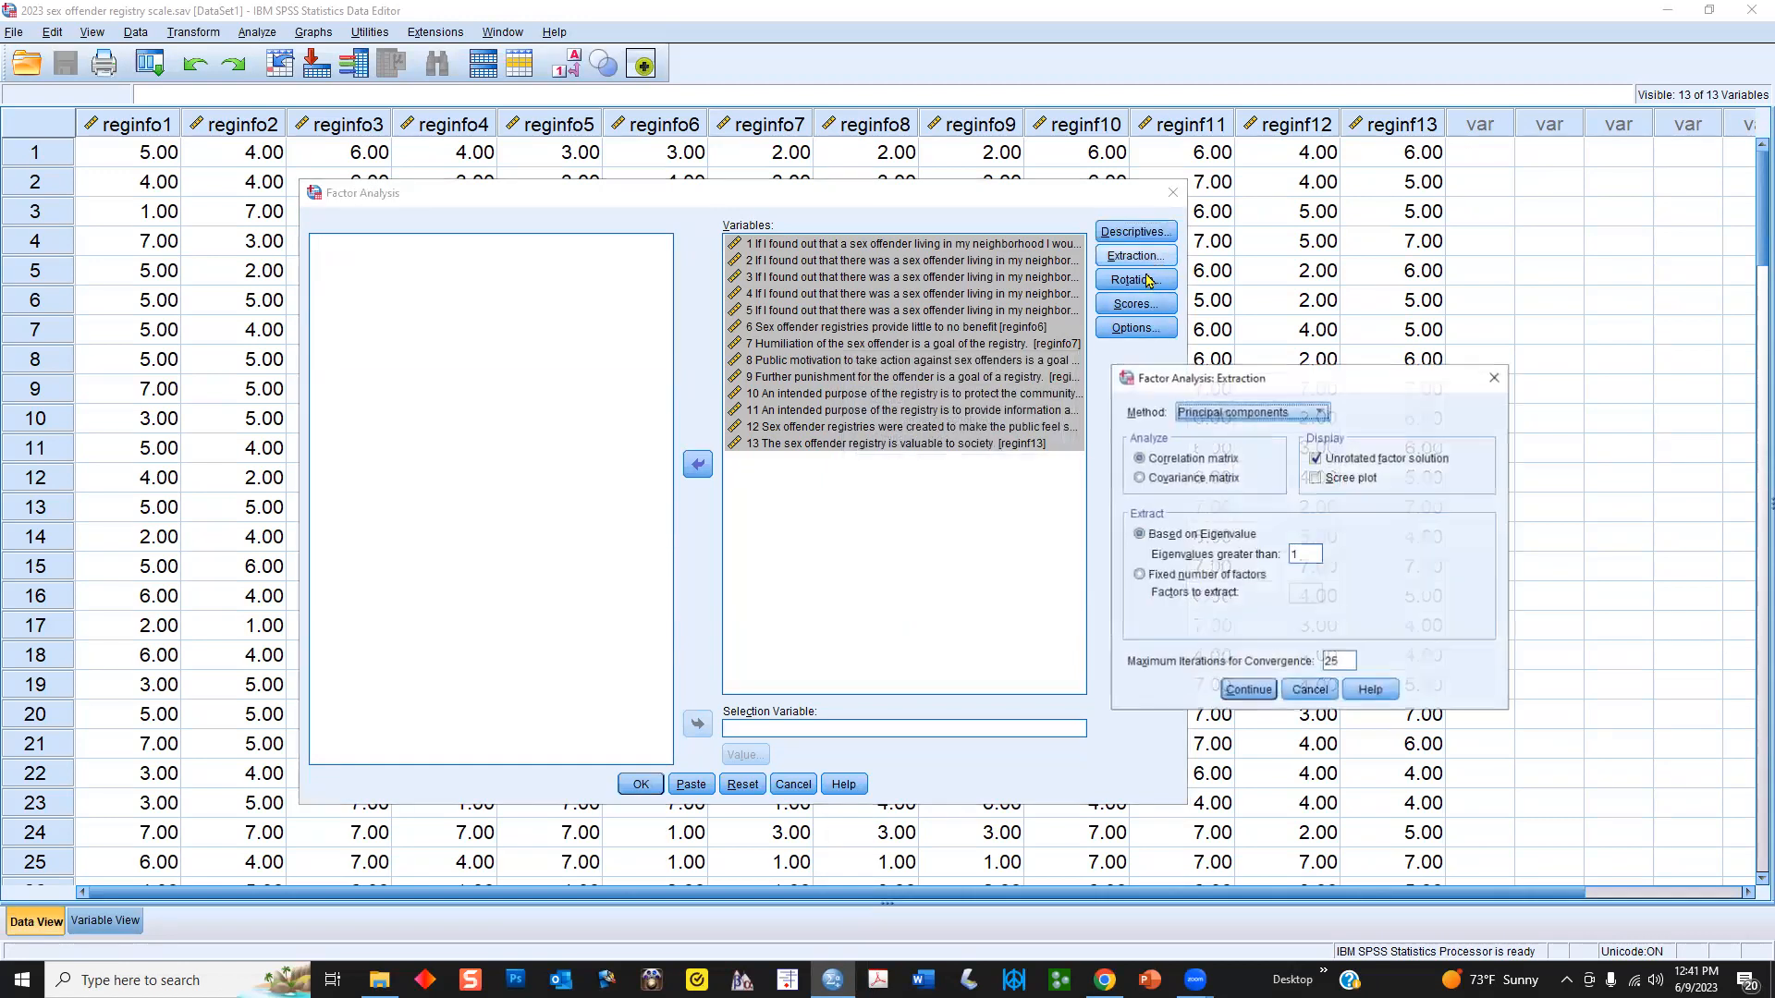
drag(1192, 381, 843, 388)
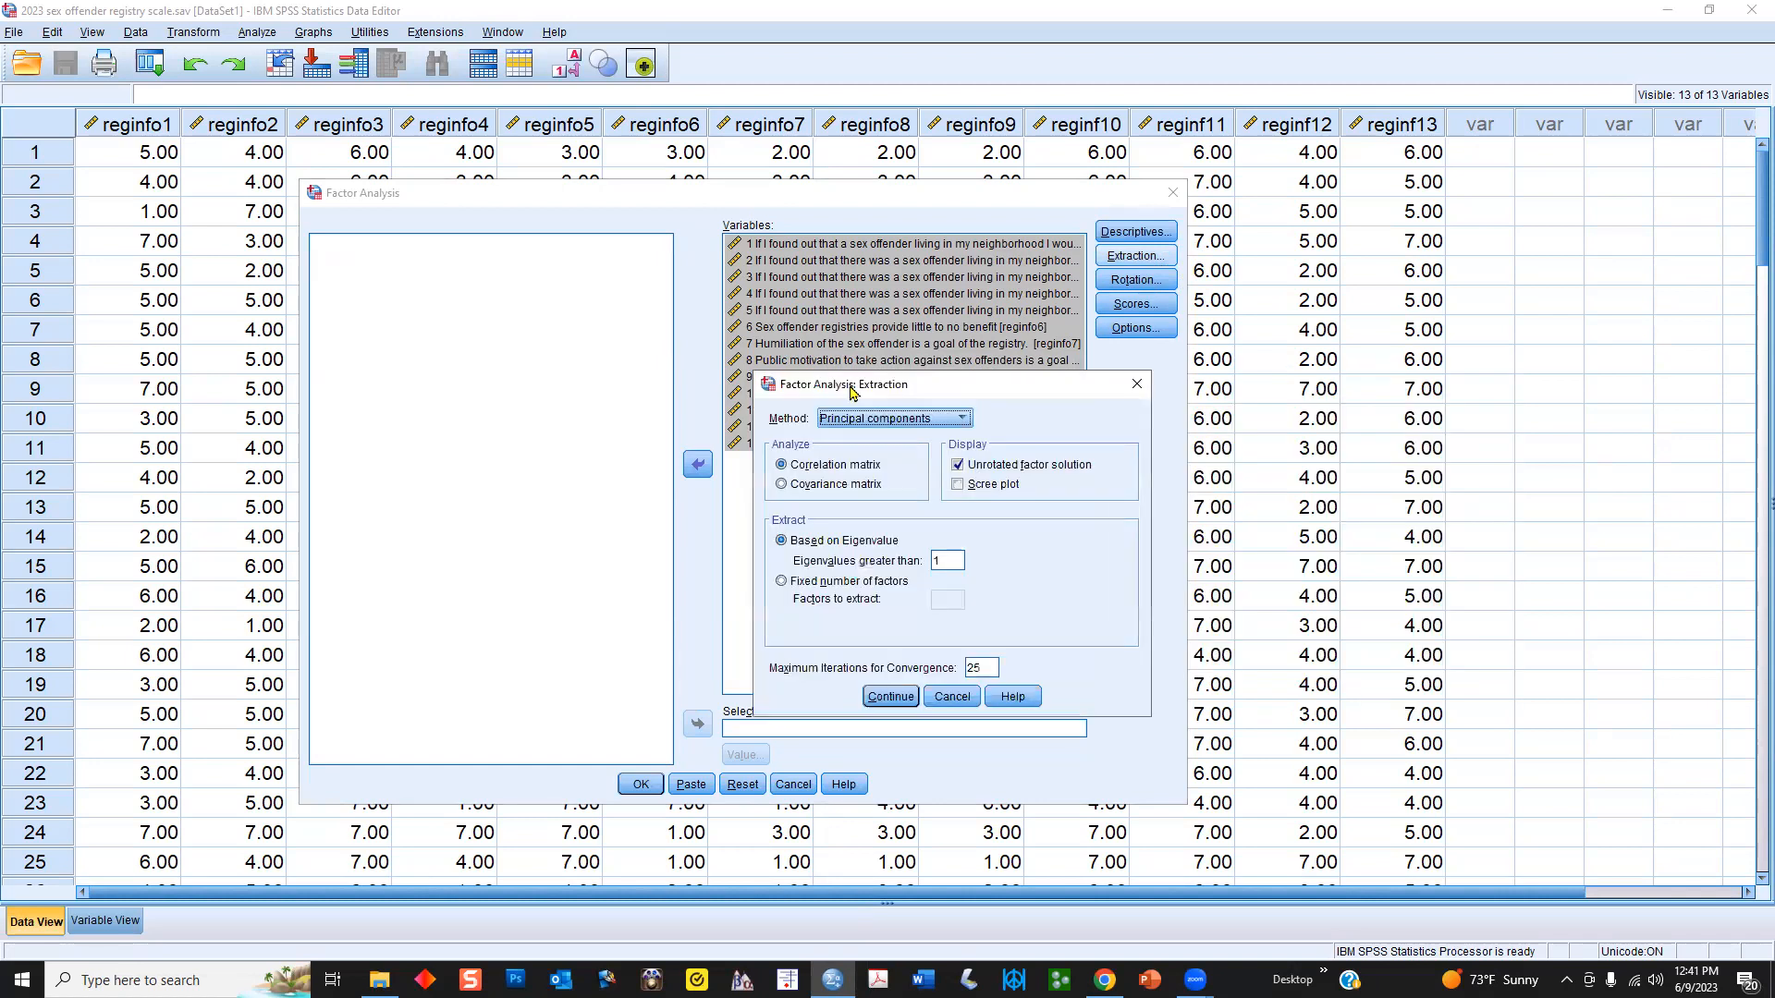
click(944, 422)
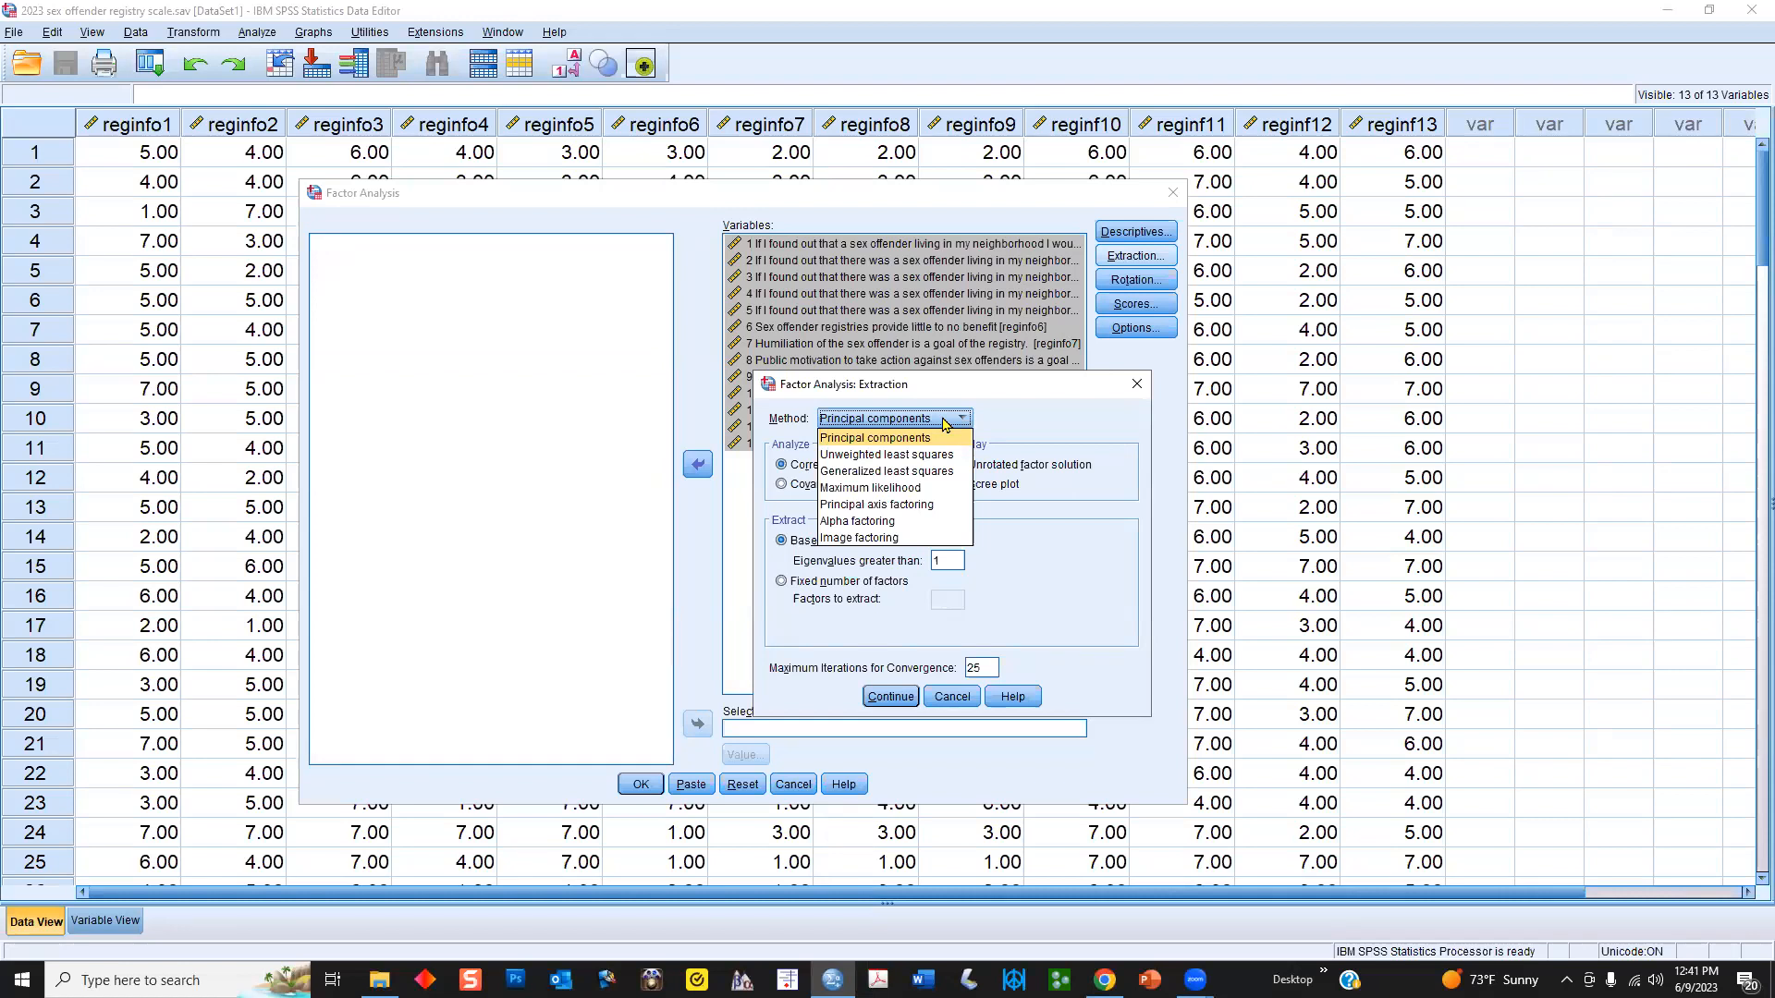
click(890, 506)
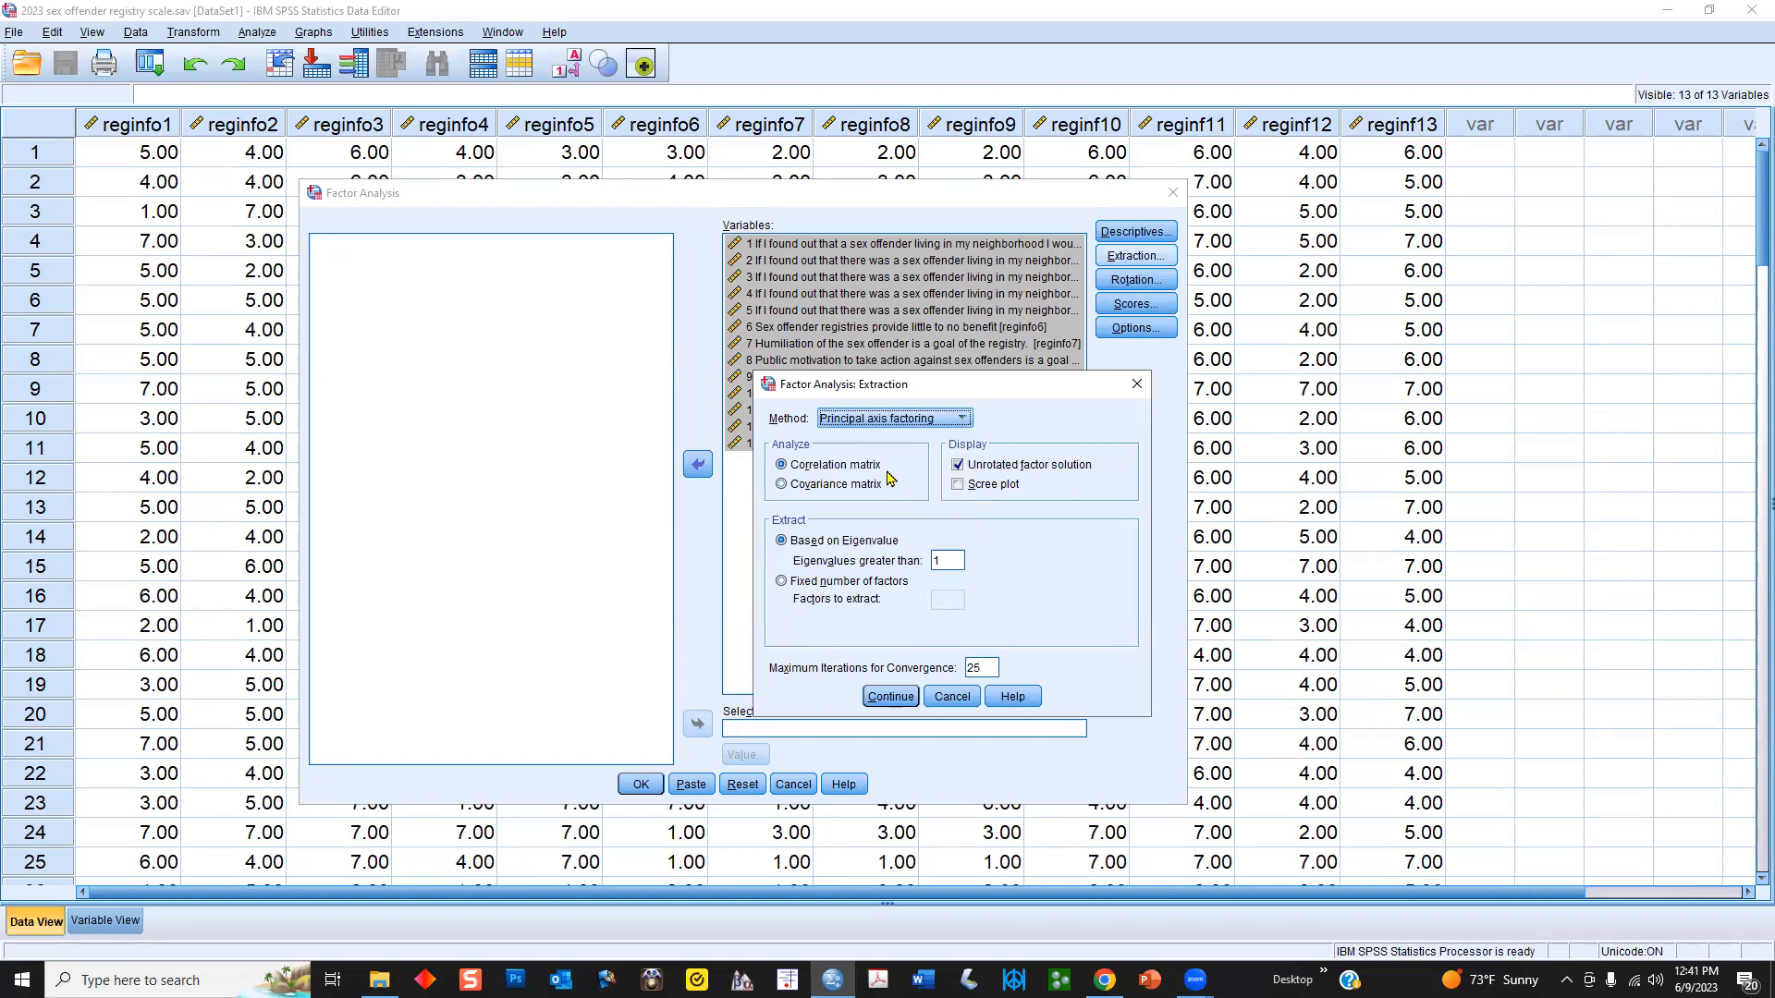
click(925, 422)
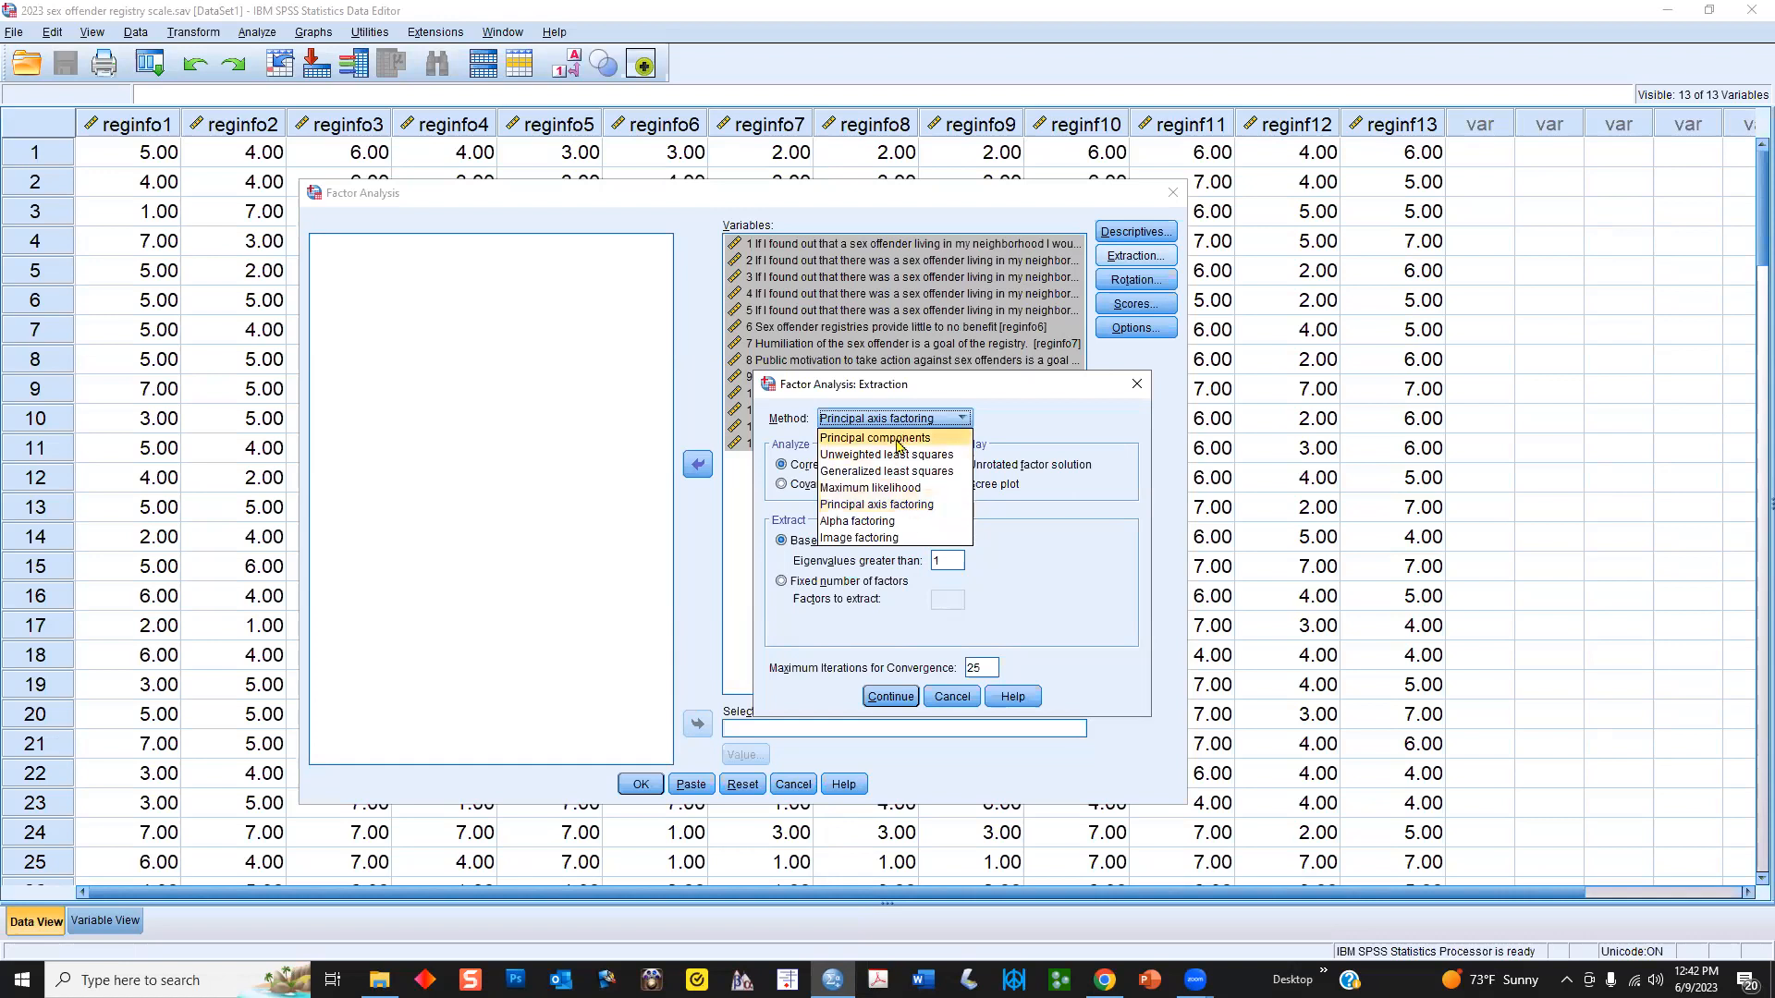
click(939, 505)
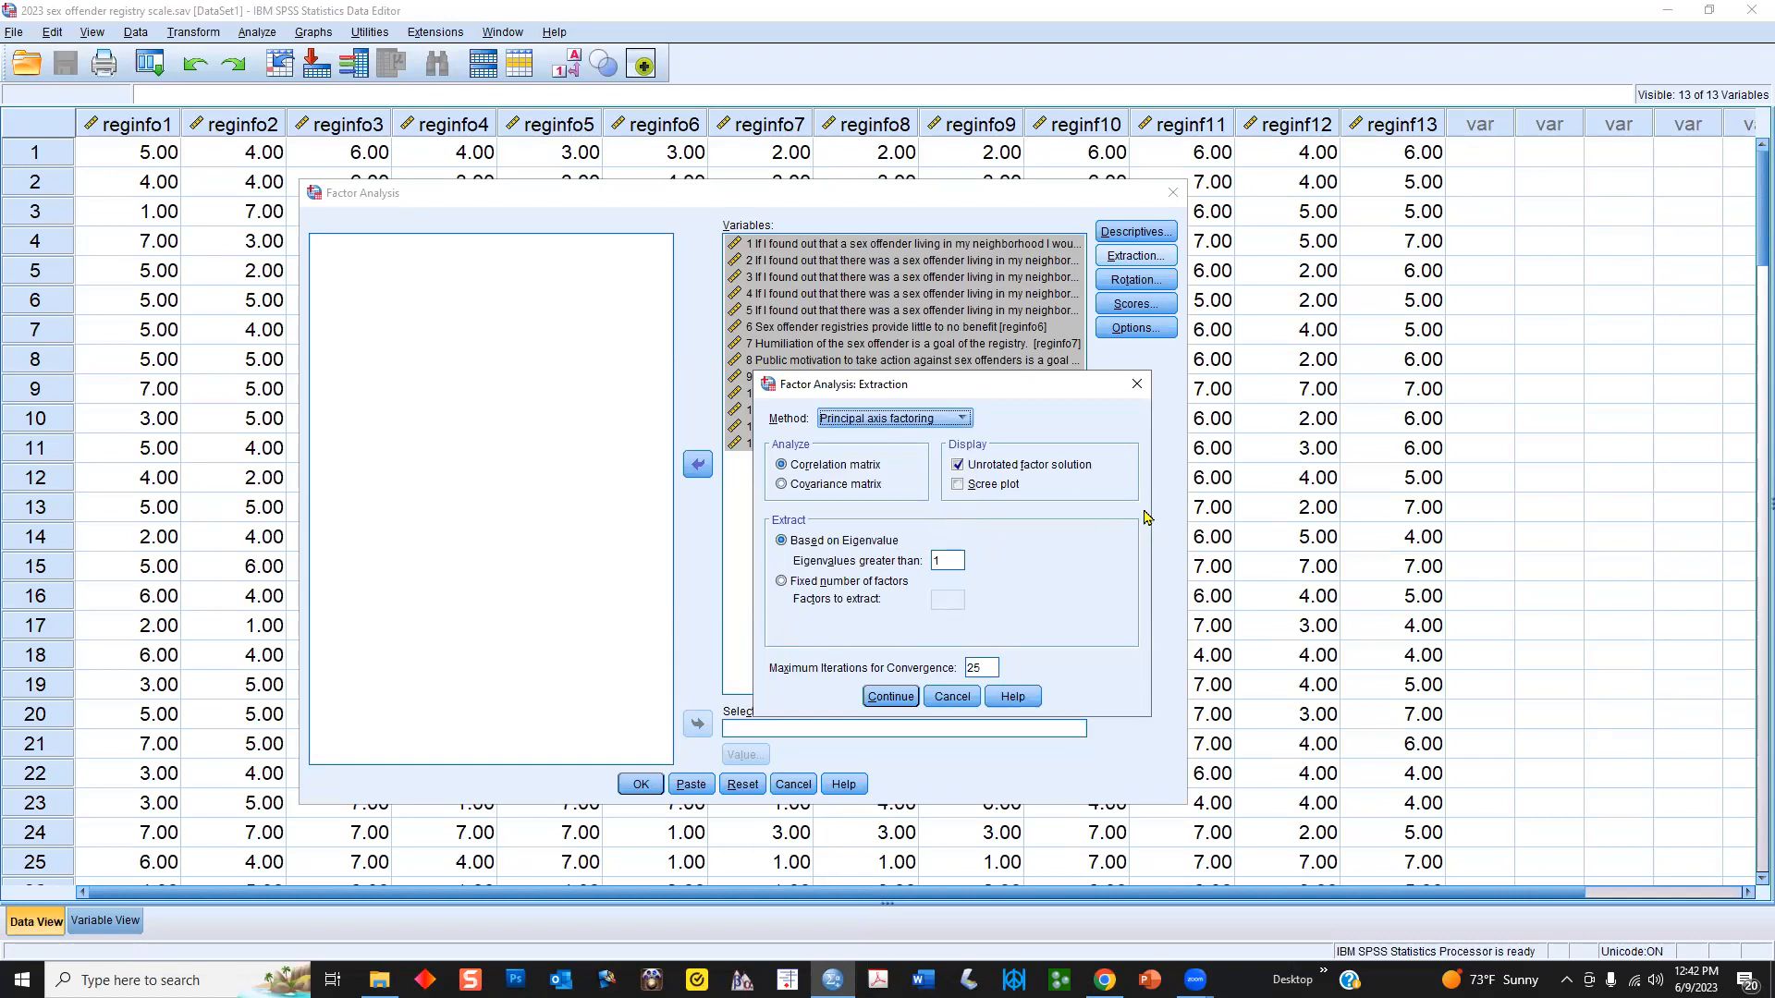
click(960, 486)
click(890, 696)
- Set the factor rotation method to Direct Oblimin
click(1135, 280)
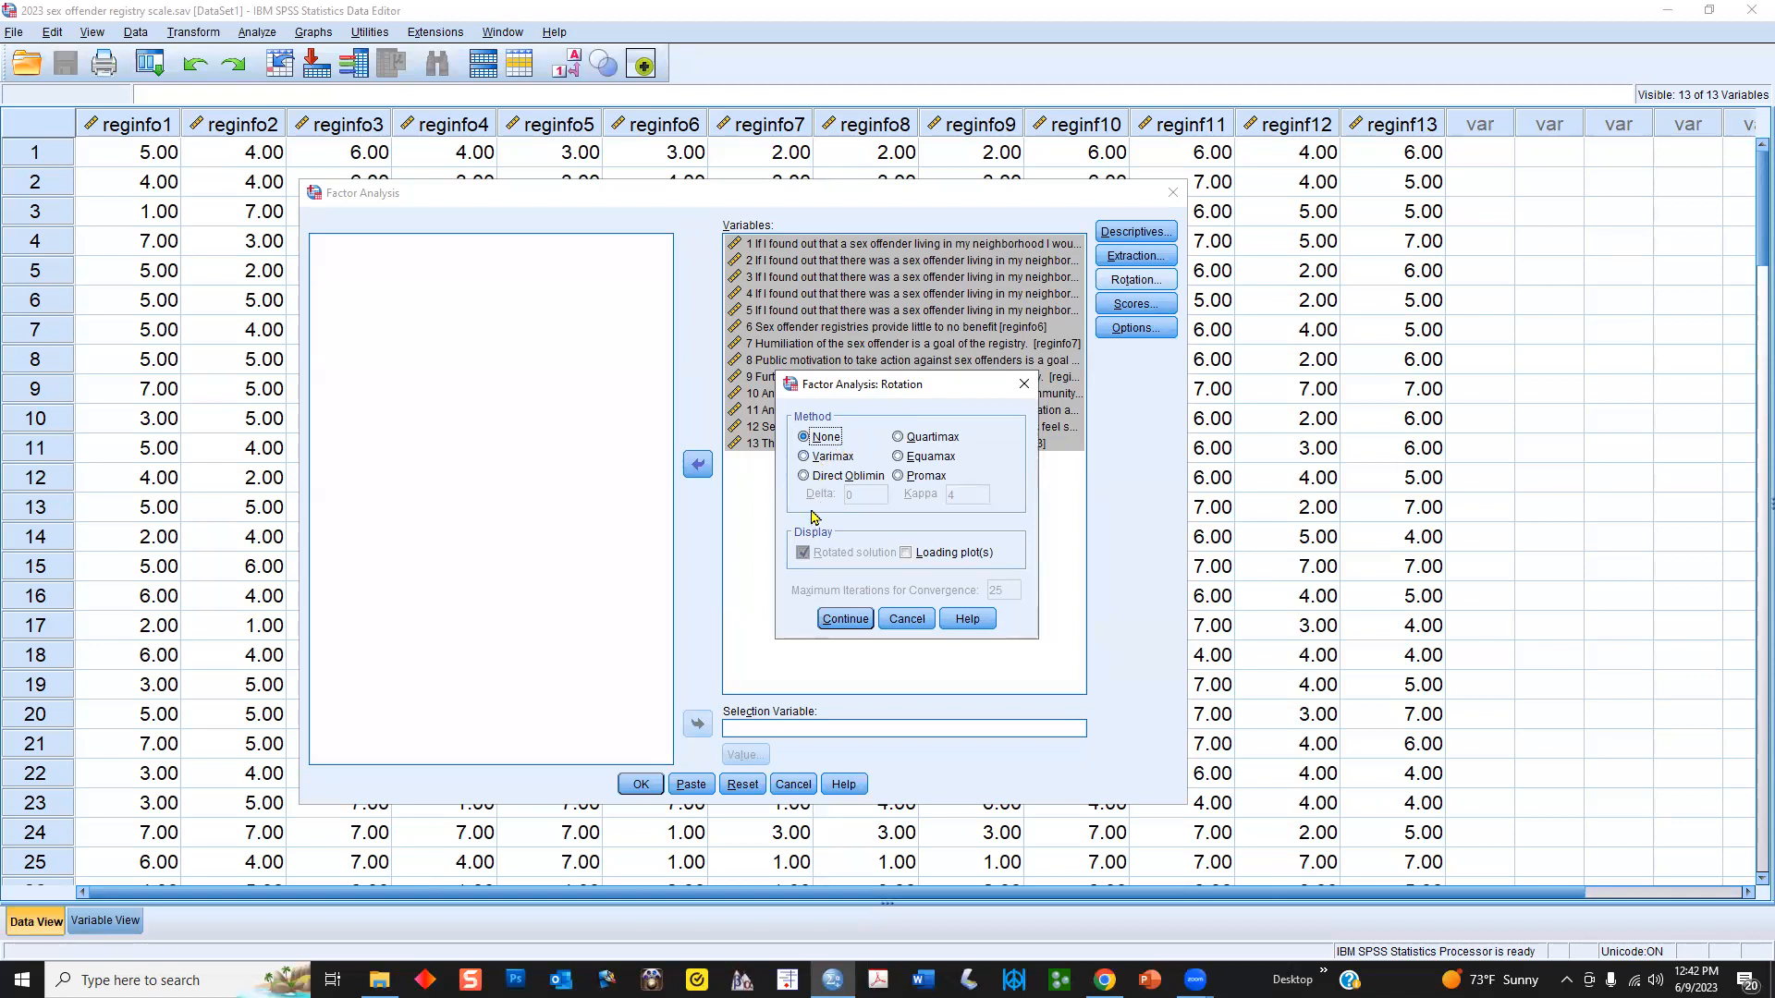
click(810, 456)
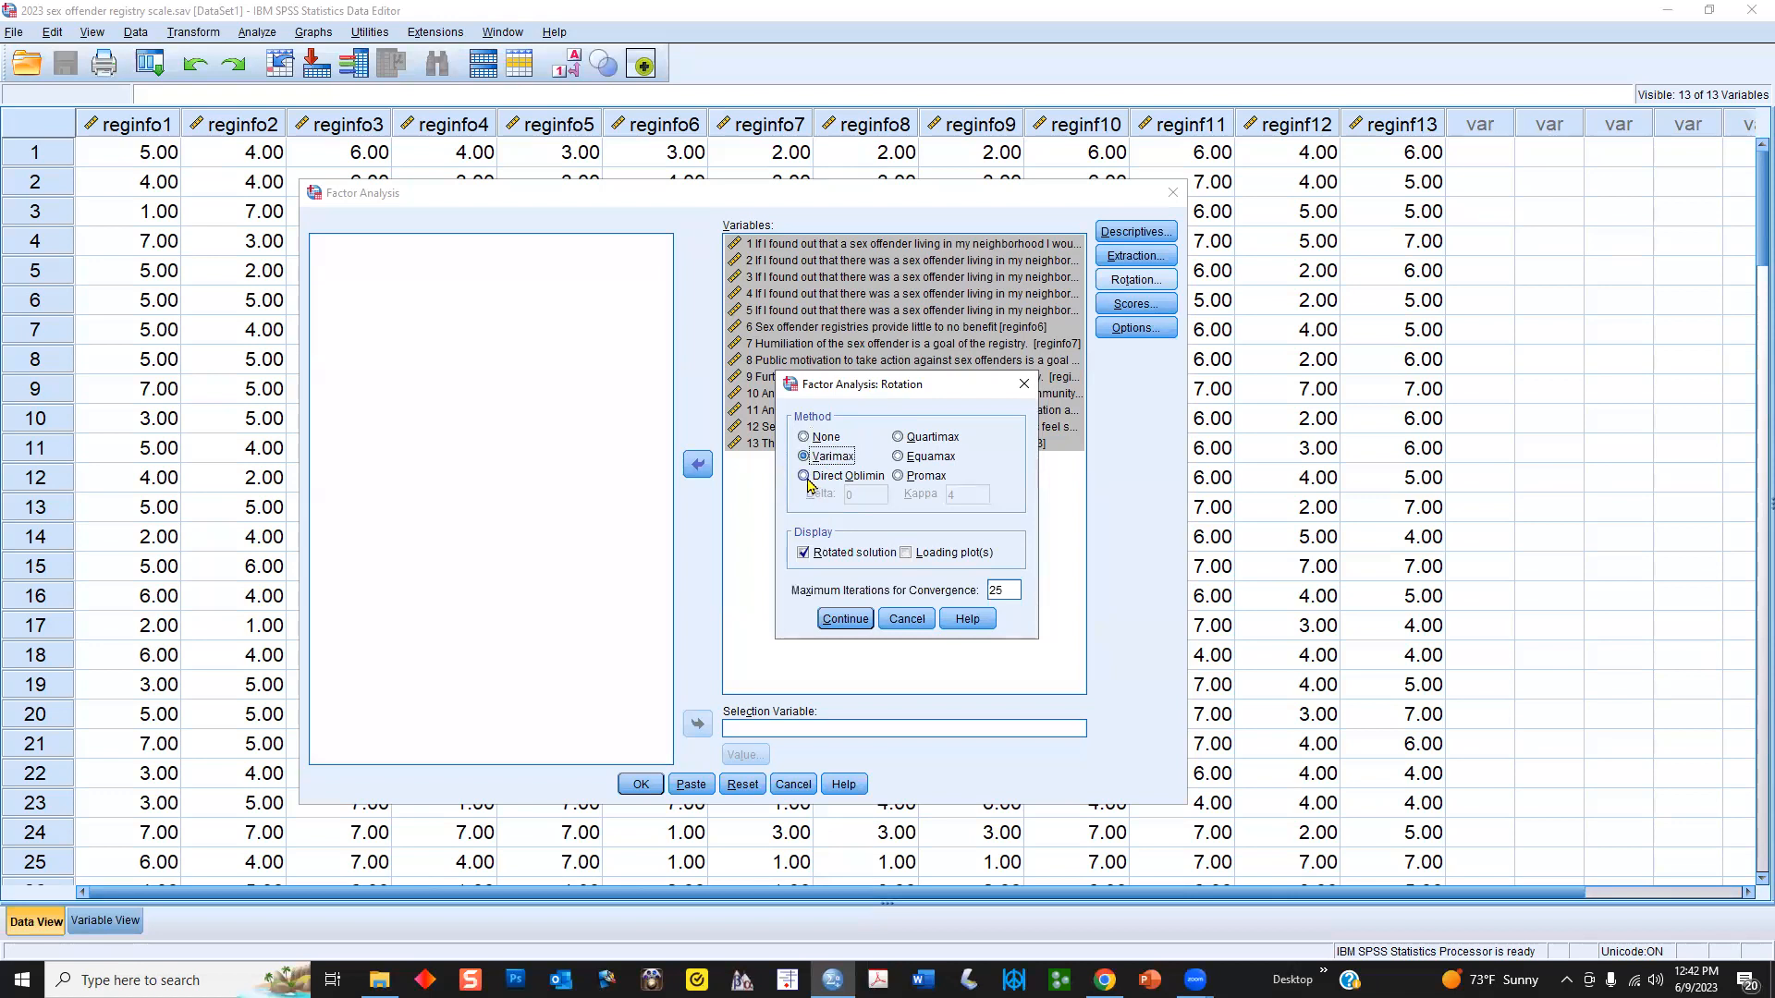
click(809, 477)
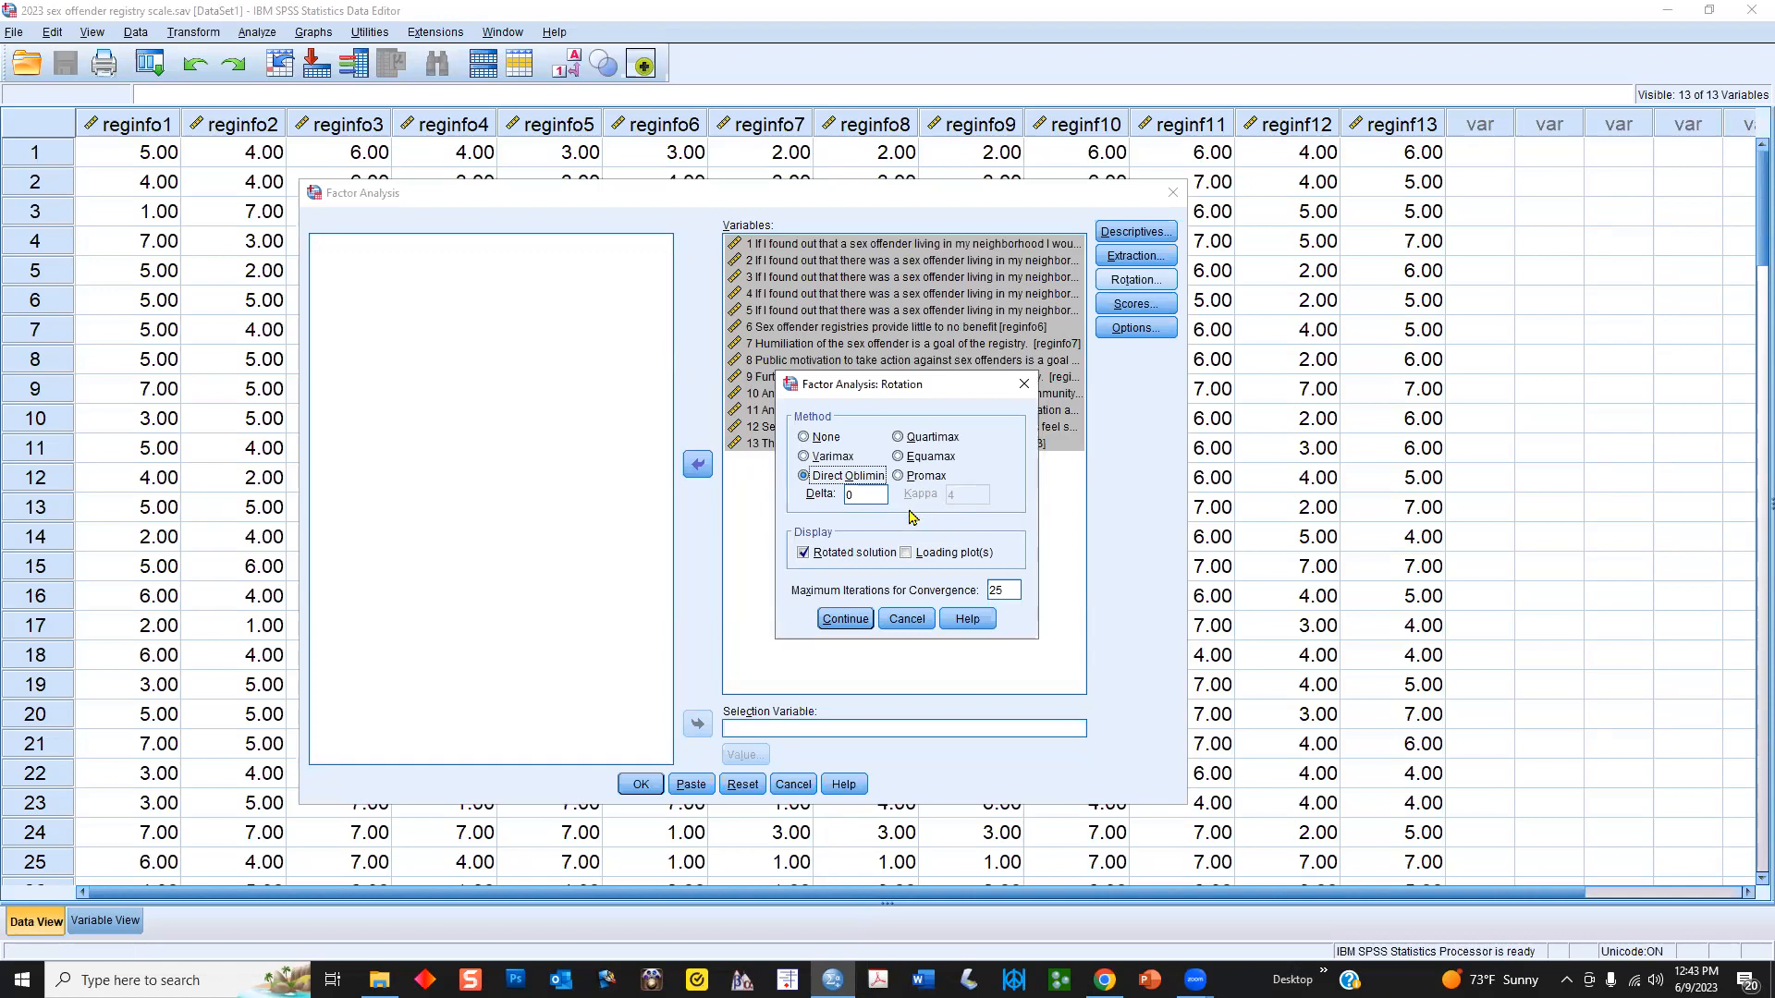
click(843, 619)
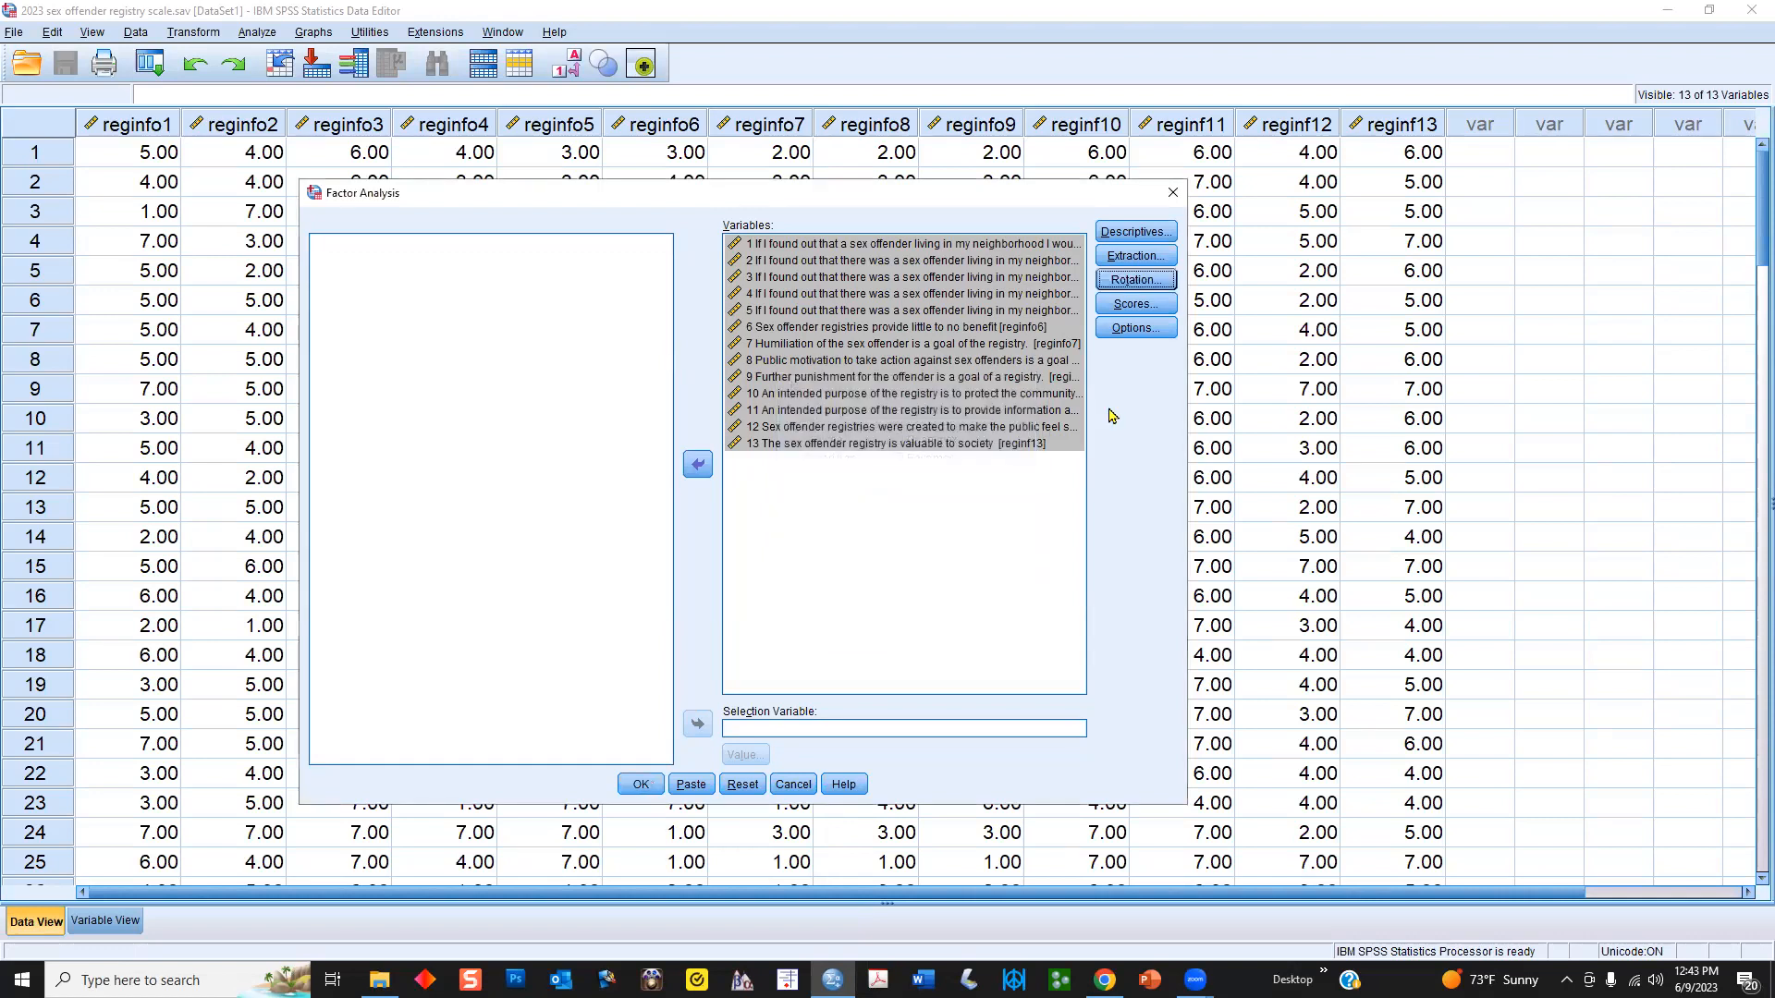
- Check the factor scores options and leave them without making changes
click(1134, 306)
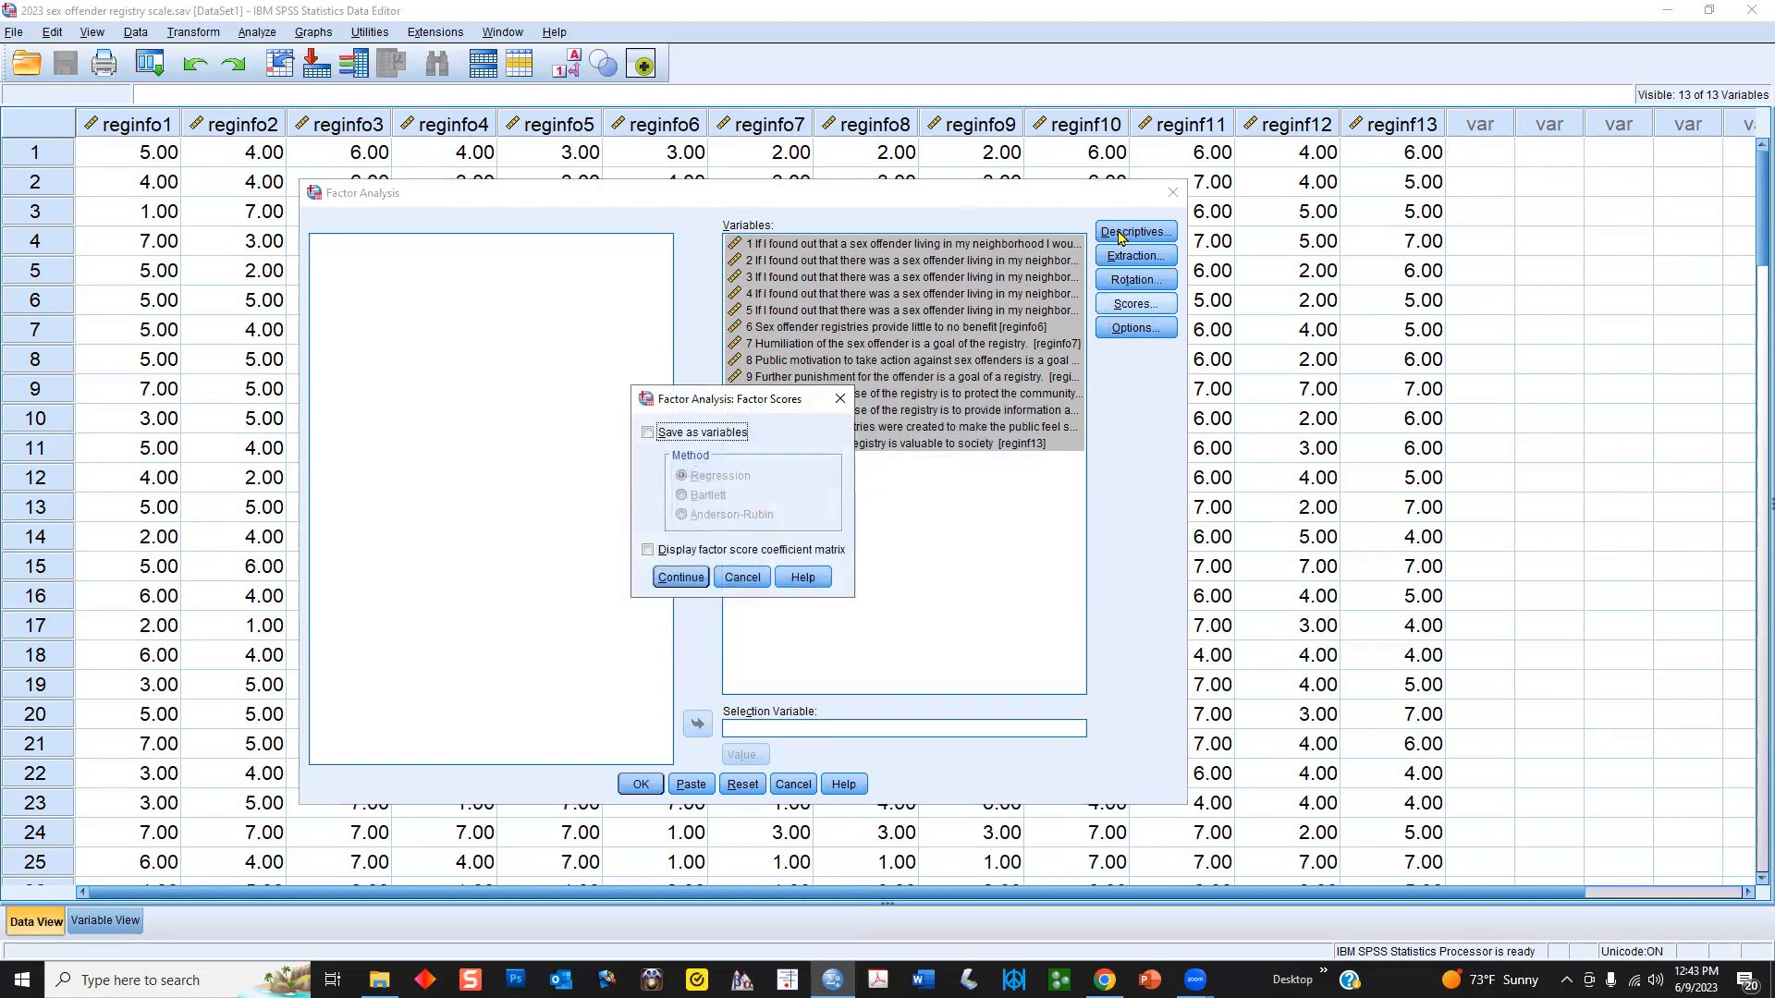
click(737, 578)
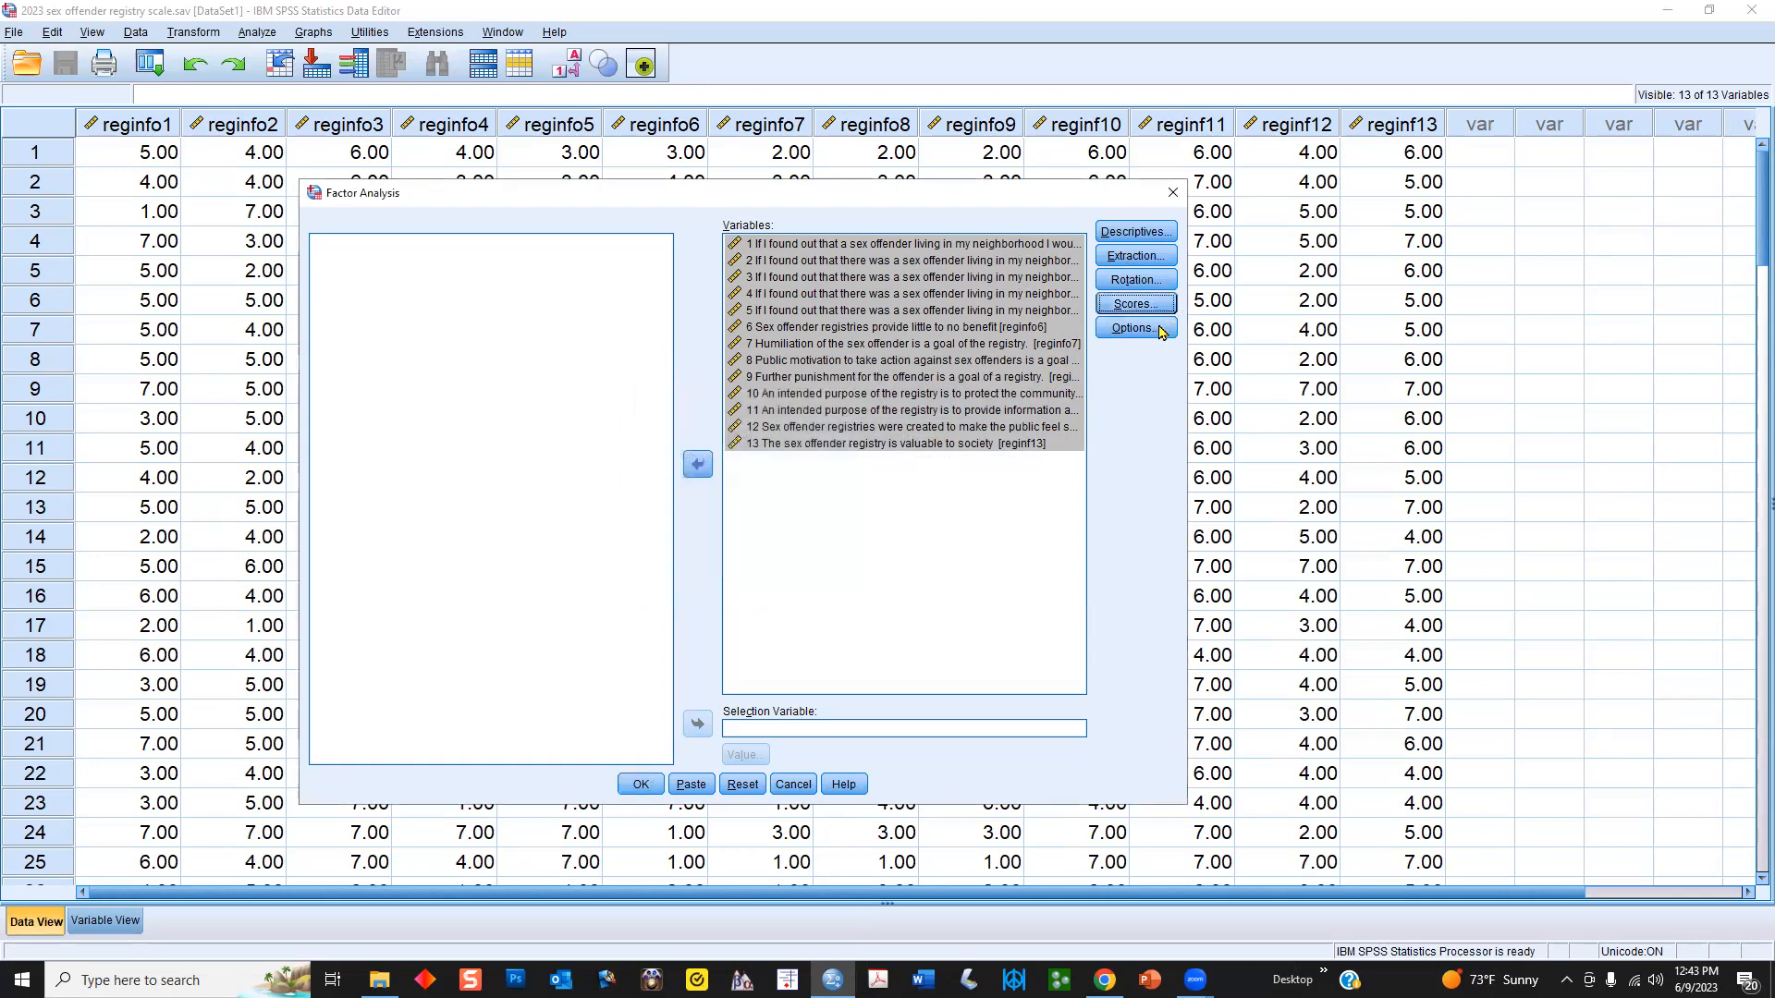
- Set the factor analysis options to display coefficients sorted by size, keeping listwise exclusion of missing cases
click(1146, 330)
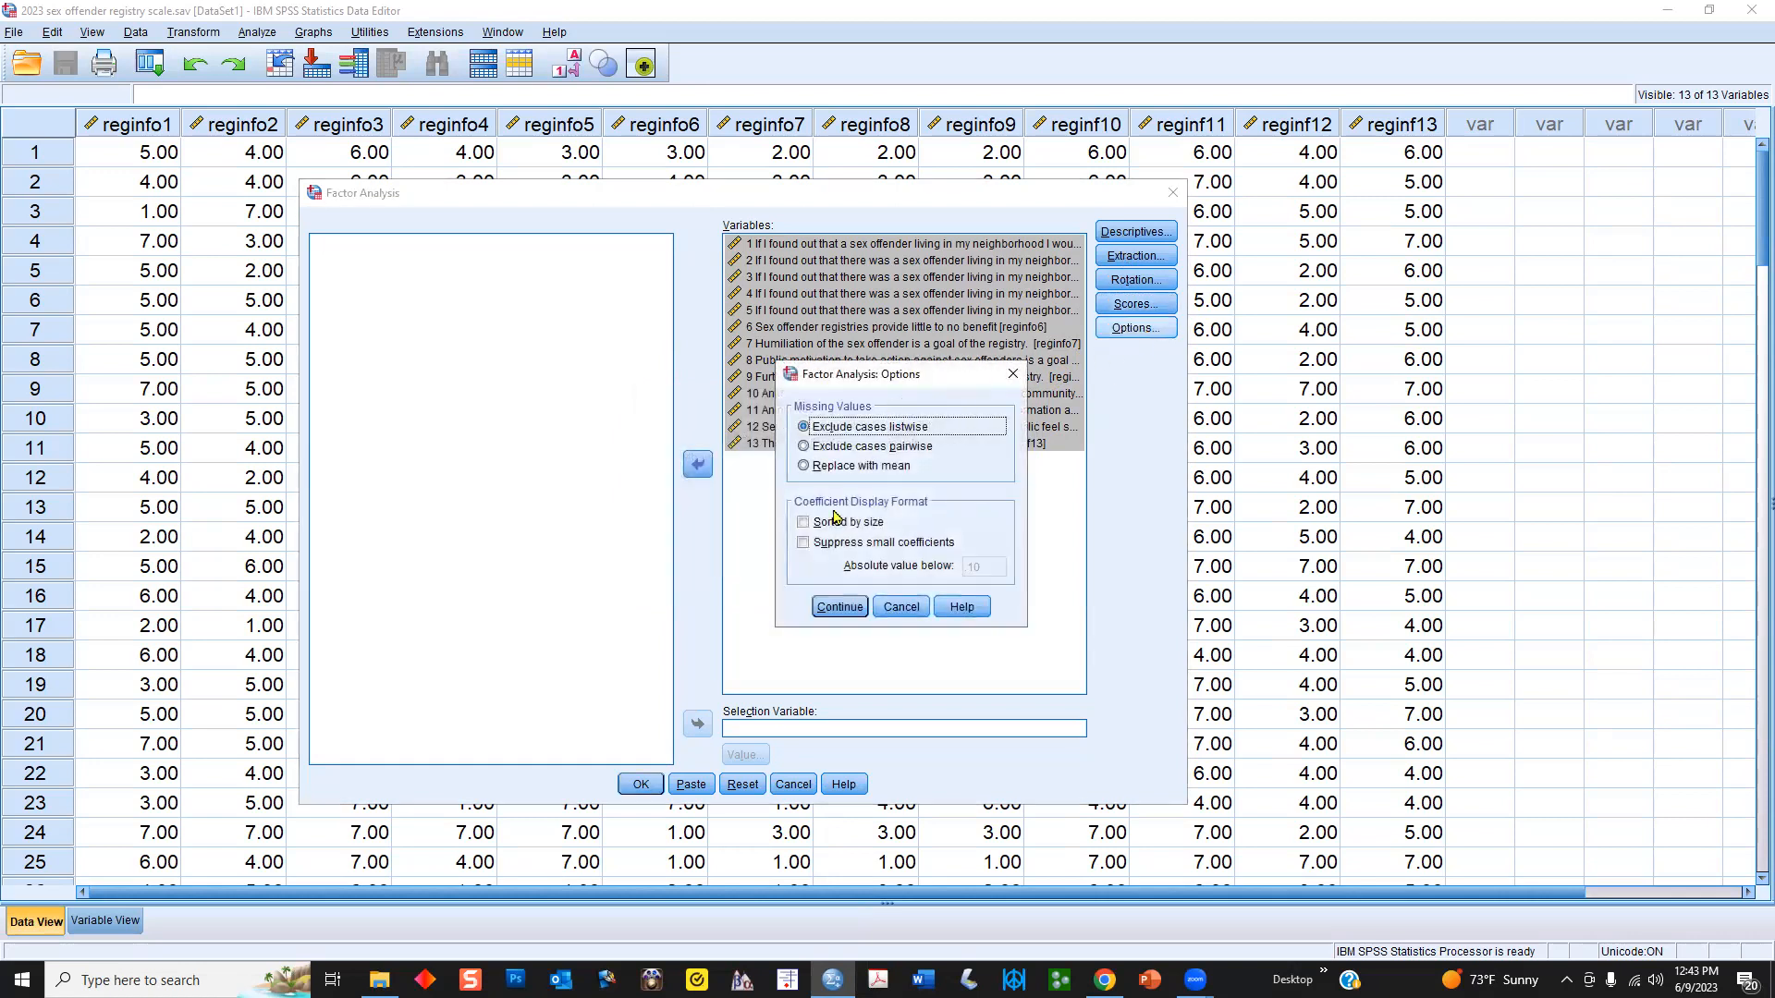
click(803, 523)
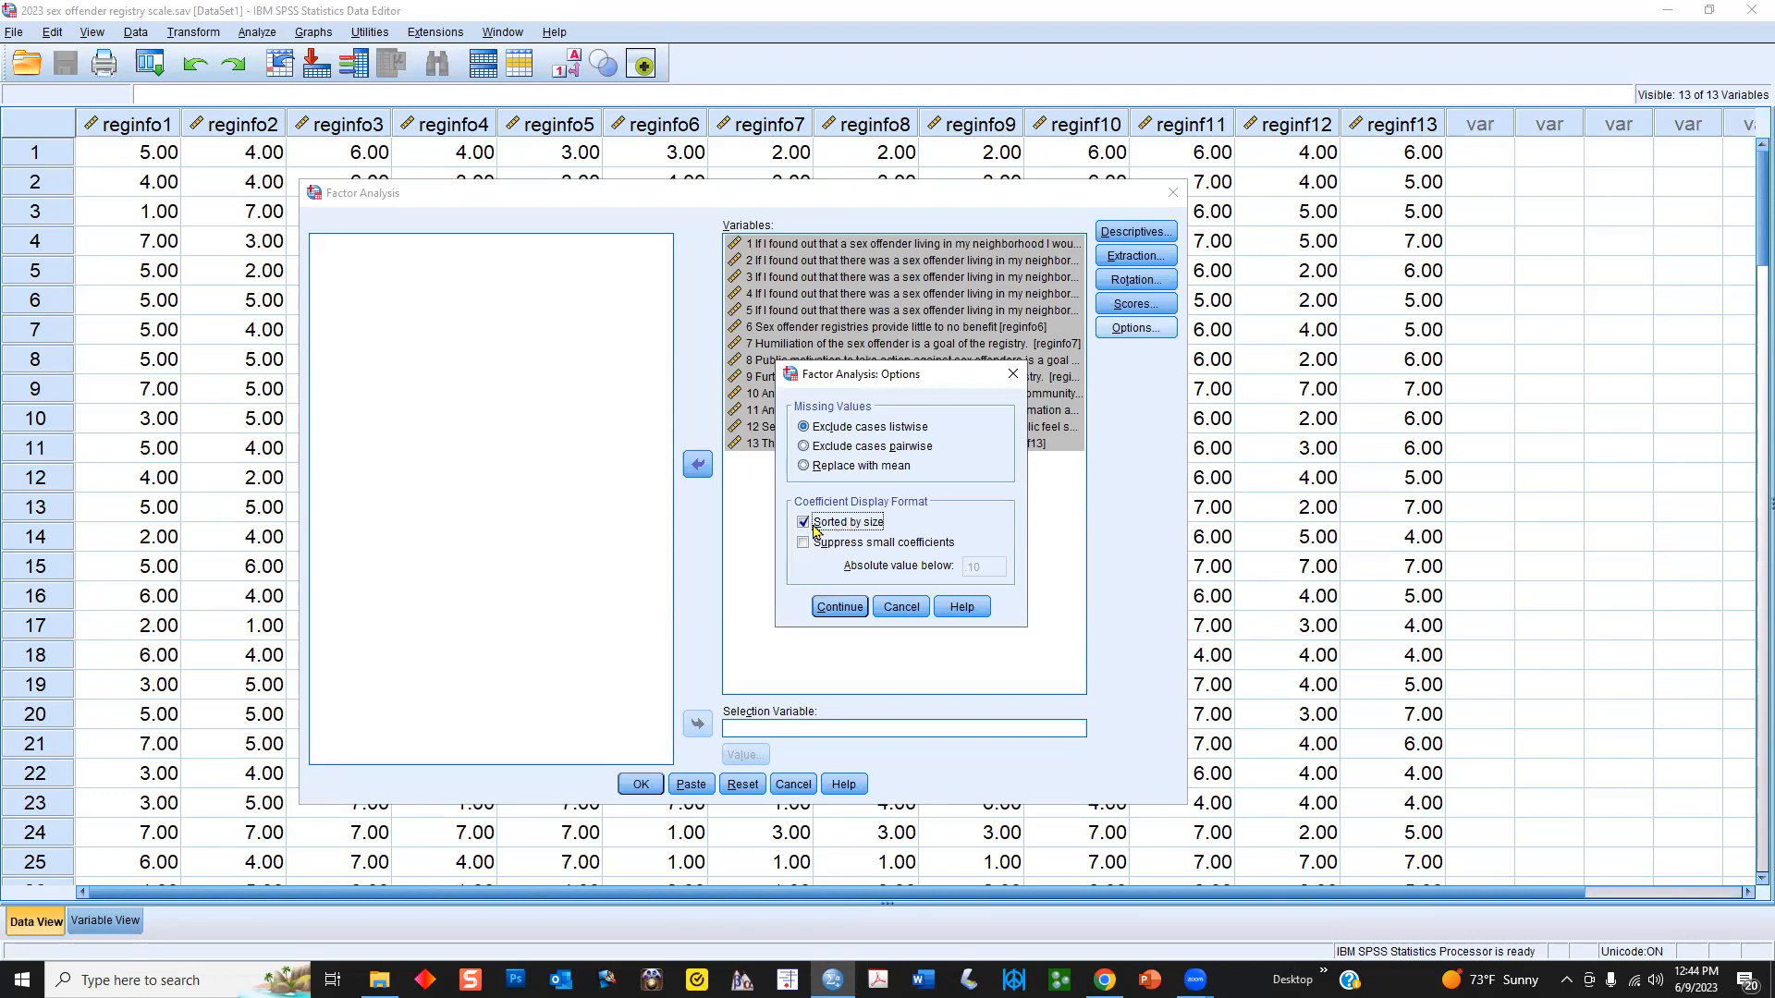
click(840, 607)
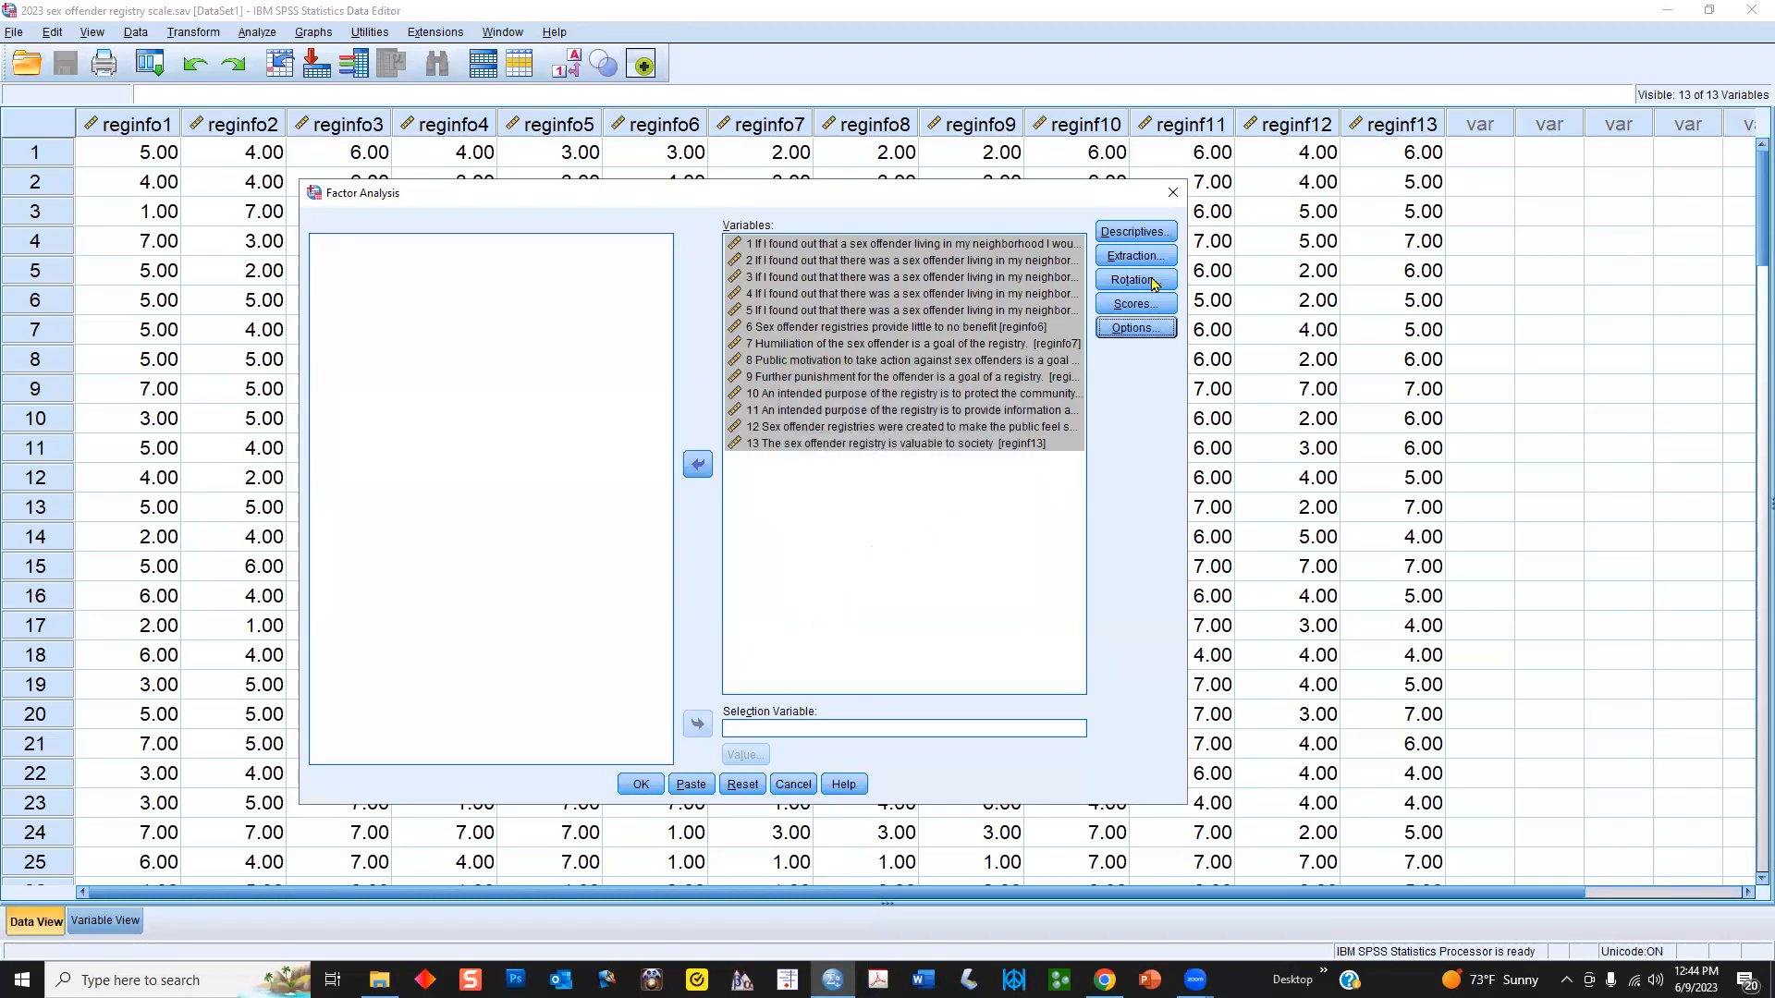
- Recheck the descriptives, extraction, rotation and options settings, and run the factor analysis
click(1137, 233)
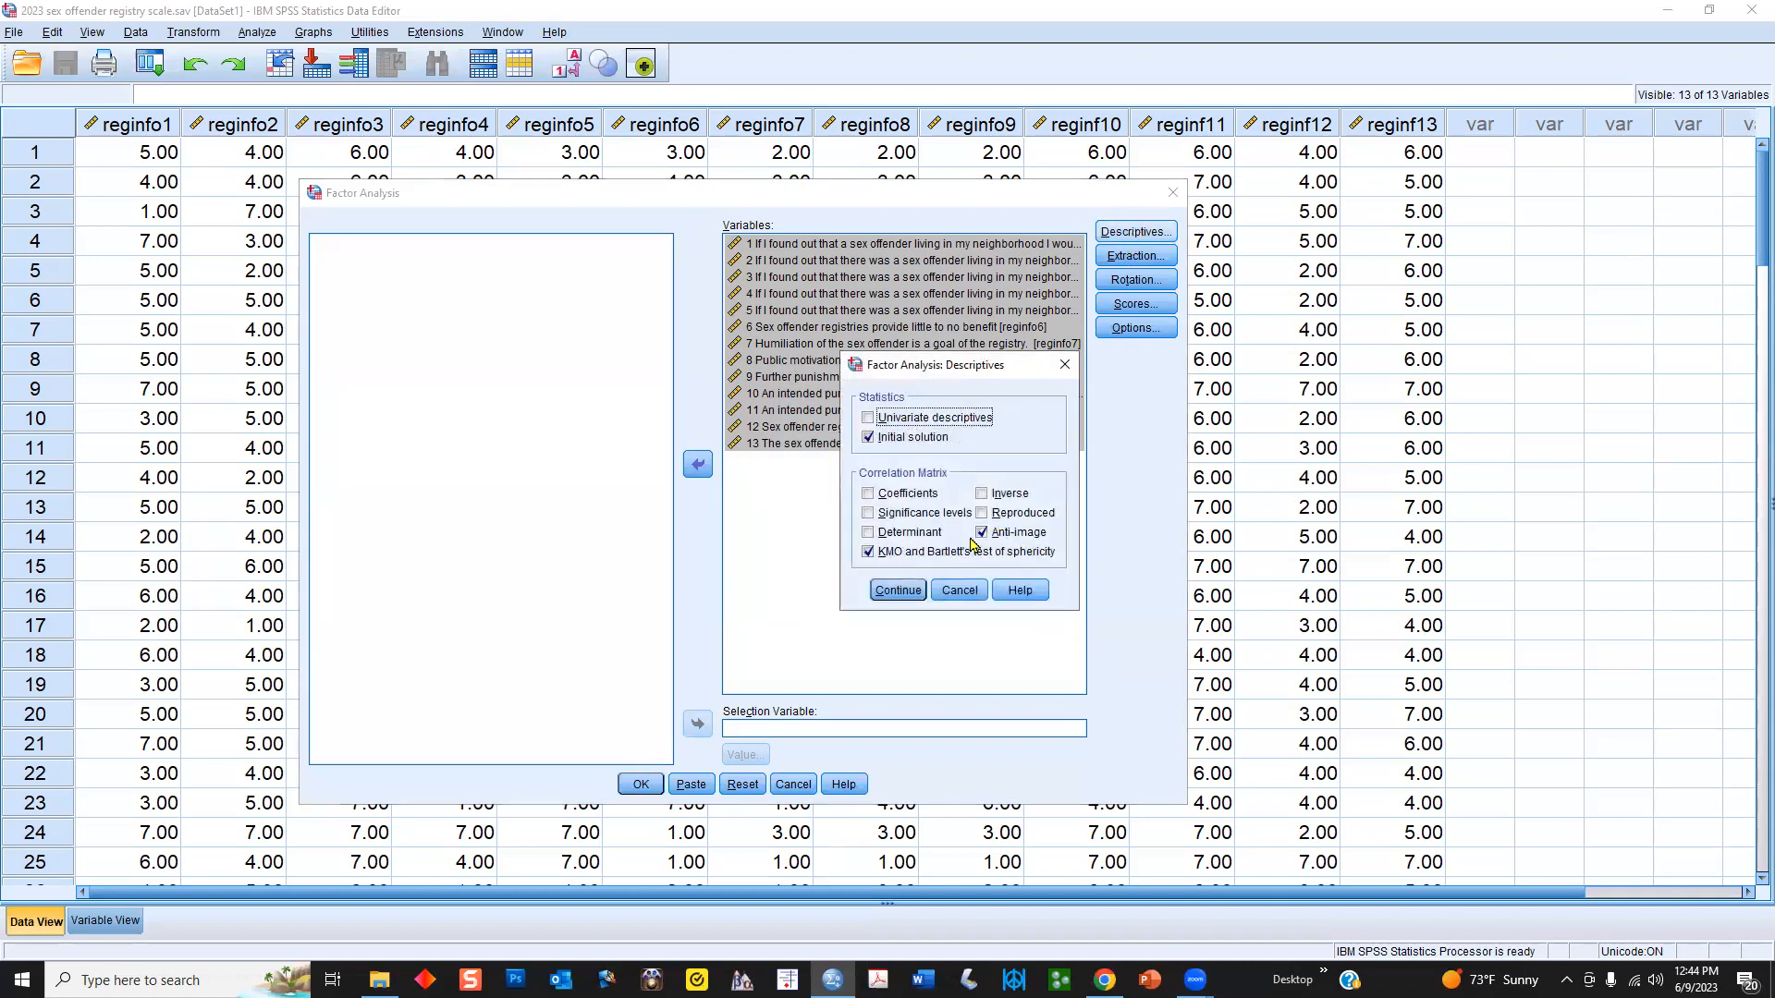
click(898, 590)
click(1136, 258)
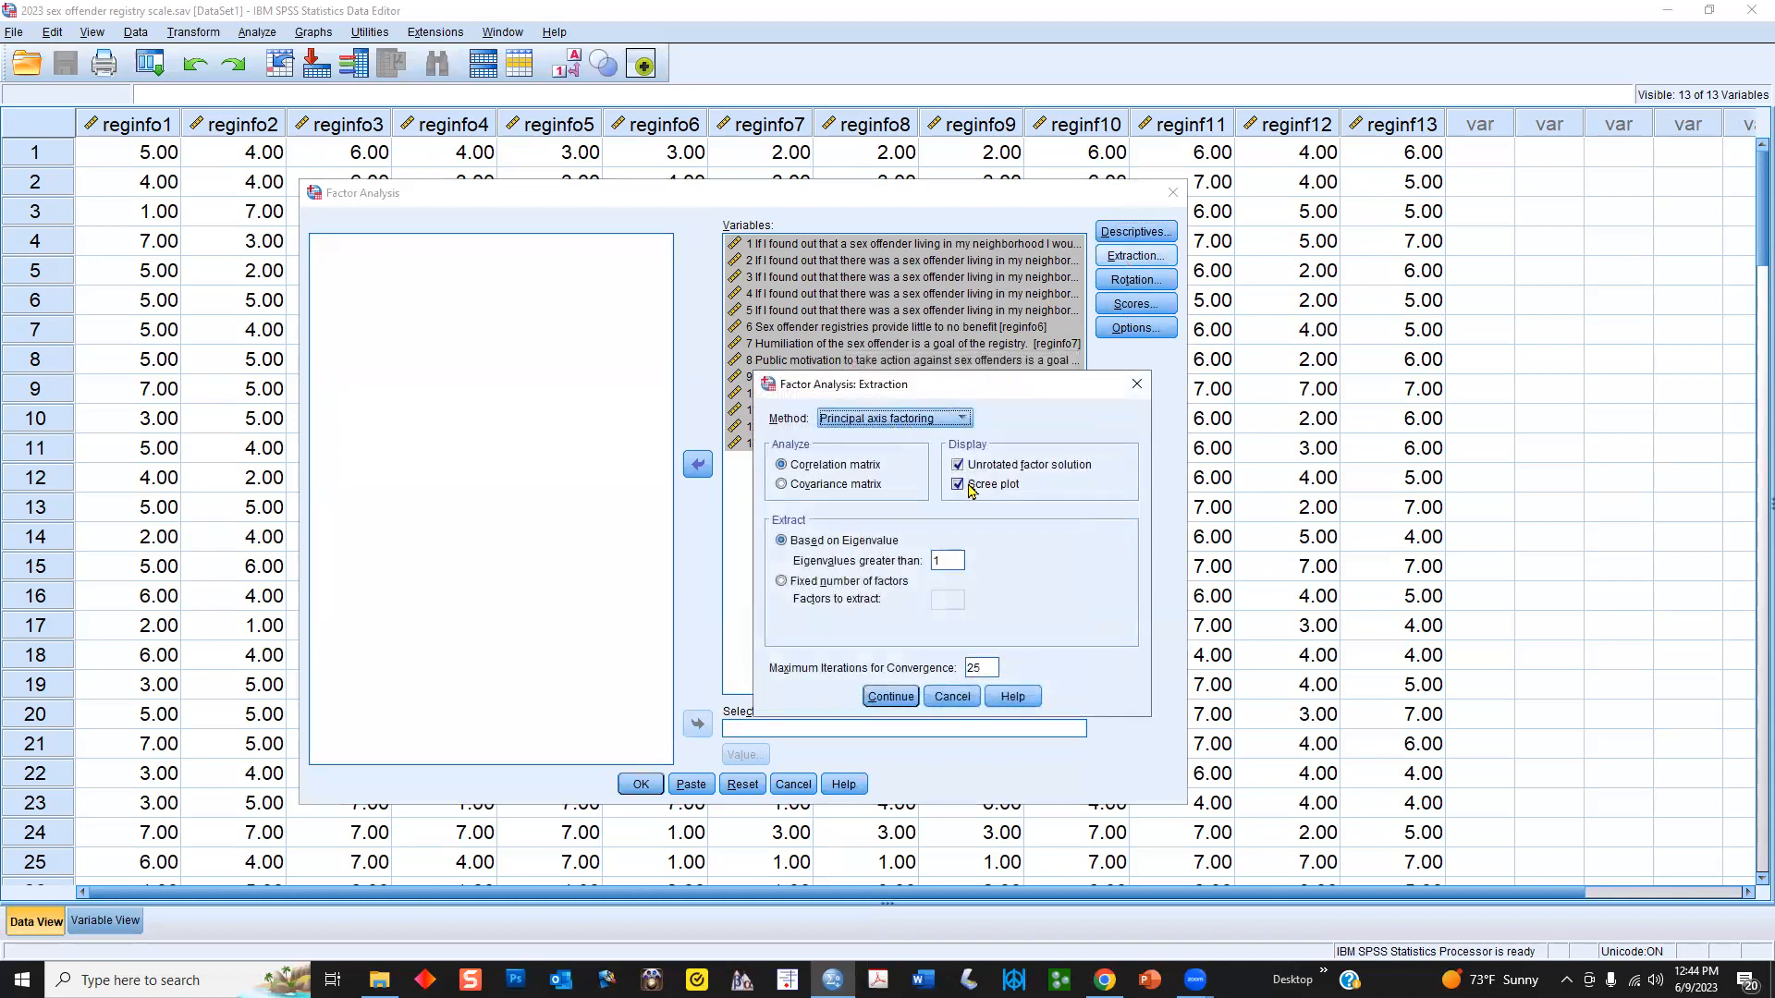
click(1130, 282)
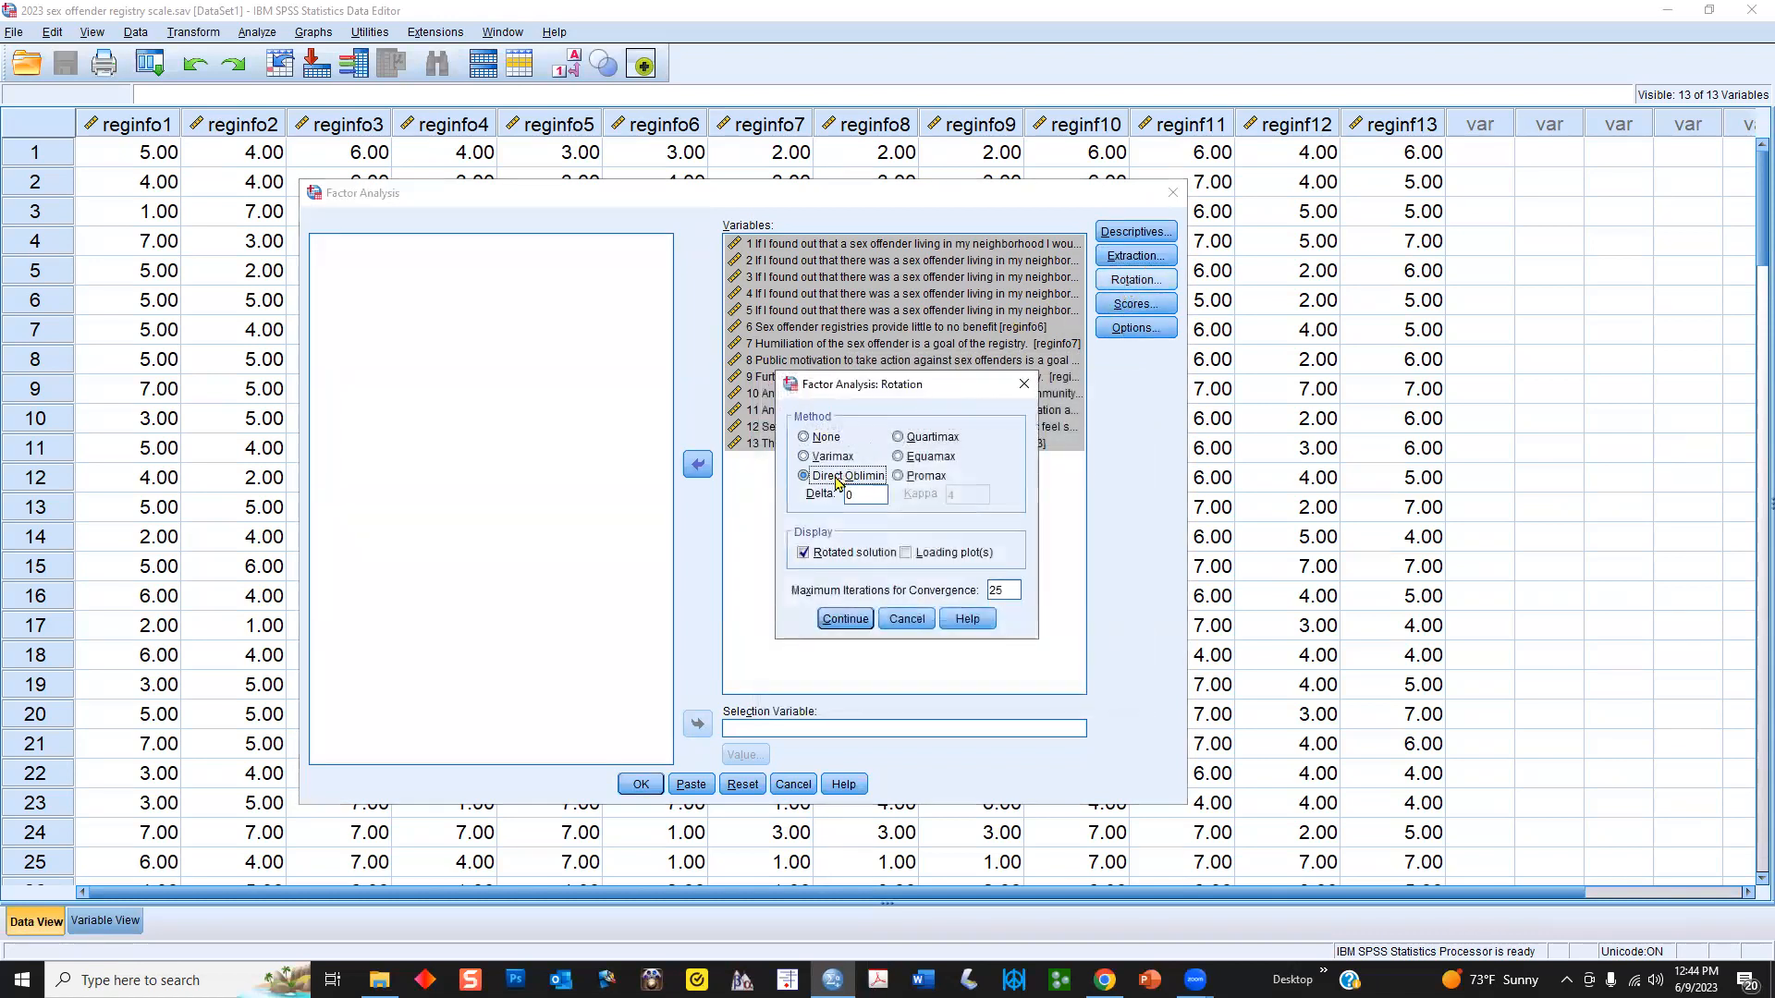
click(846, 618)
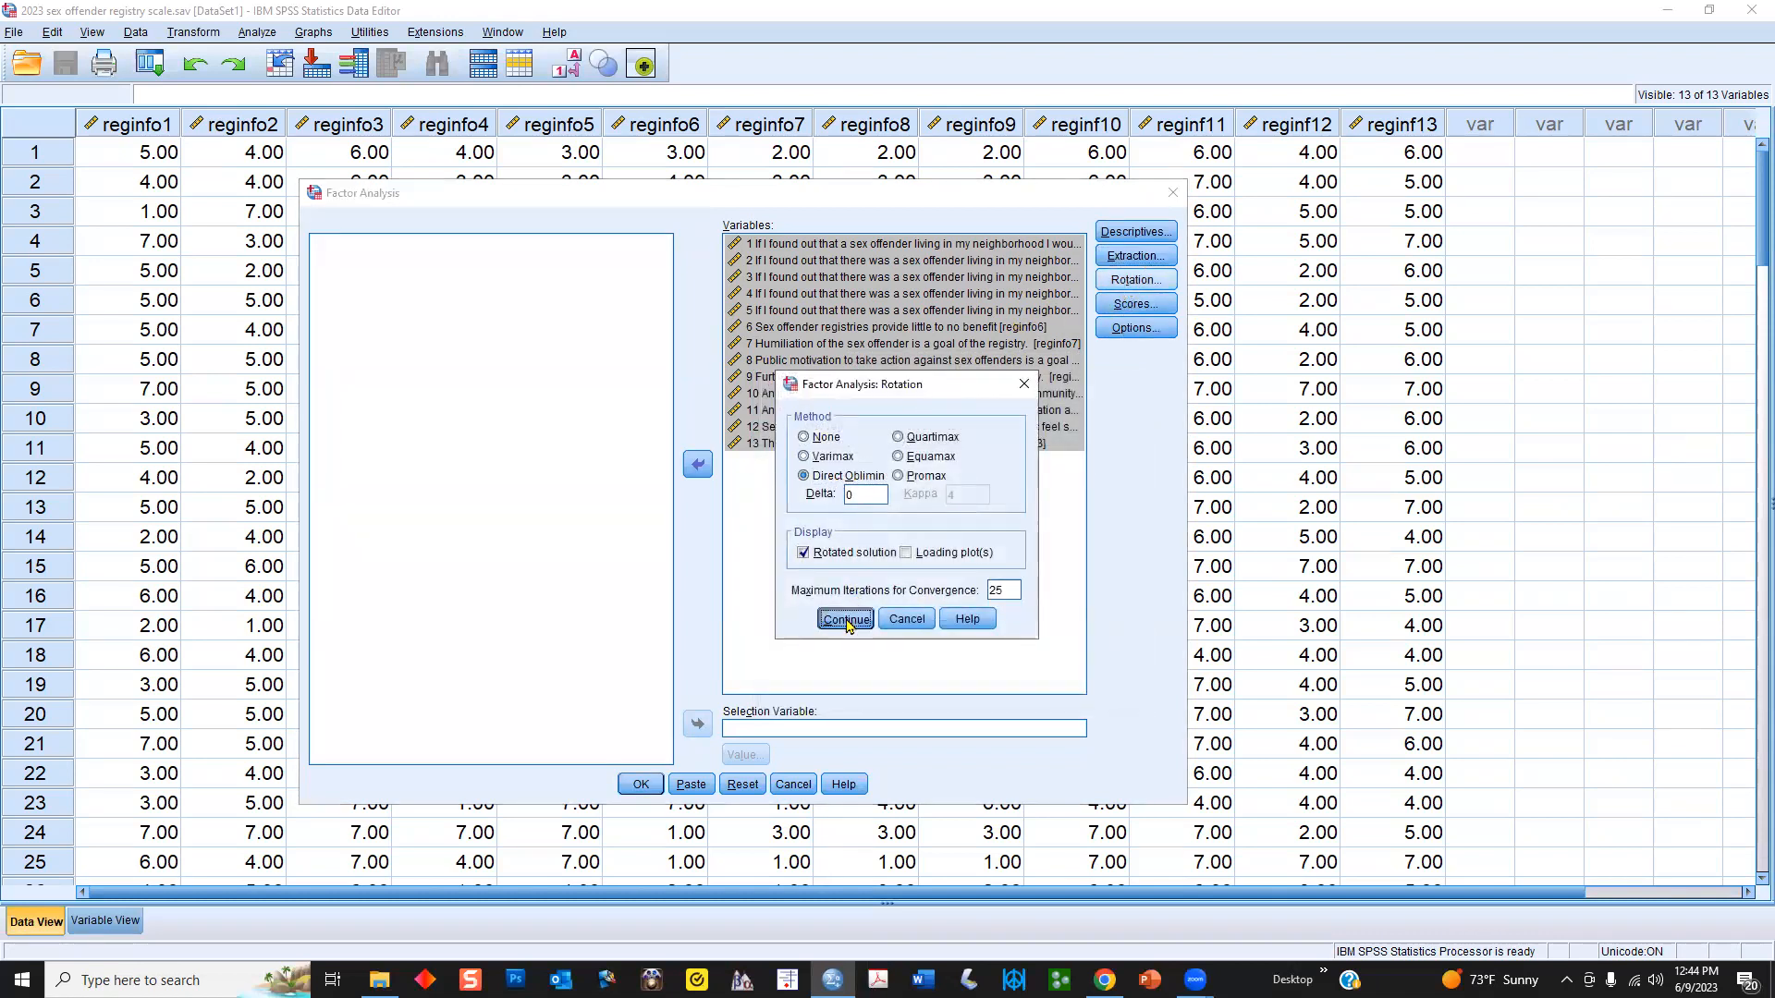
click(1130, 329)
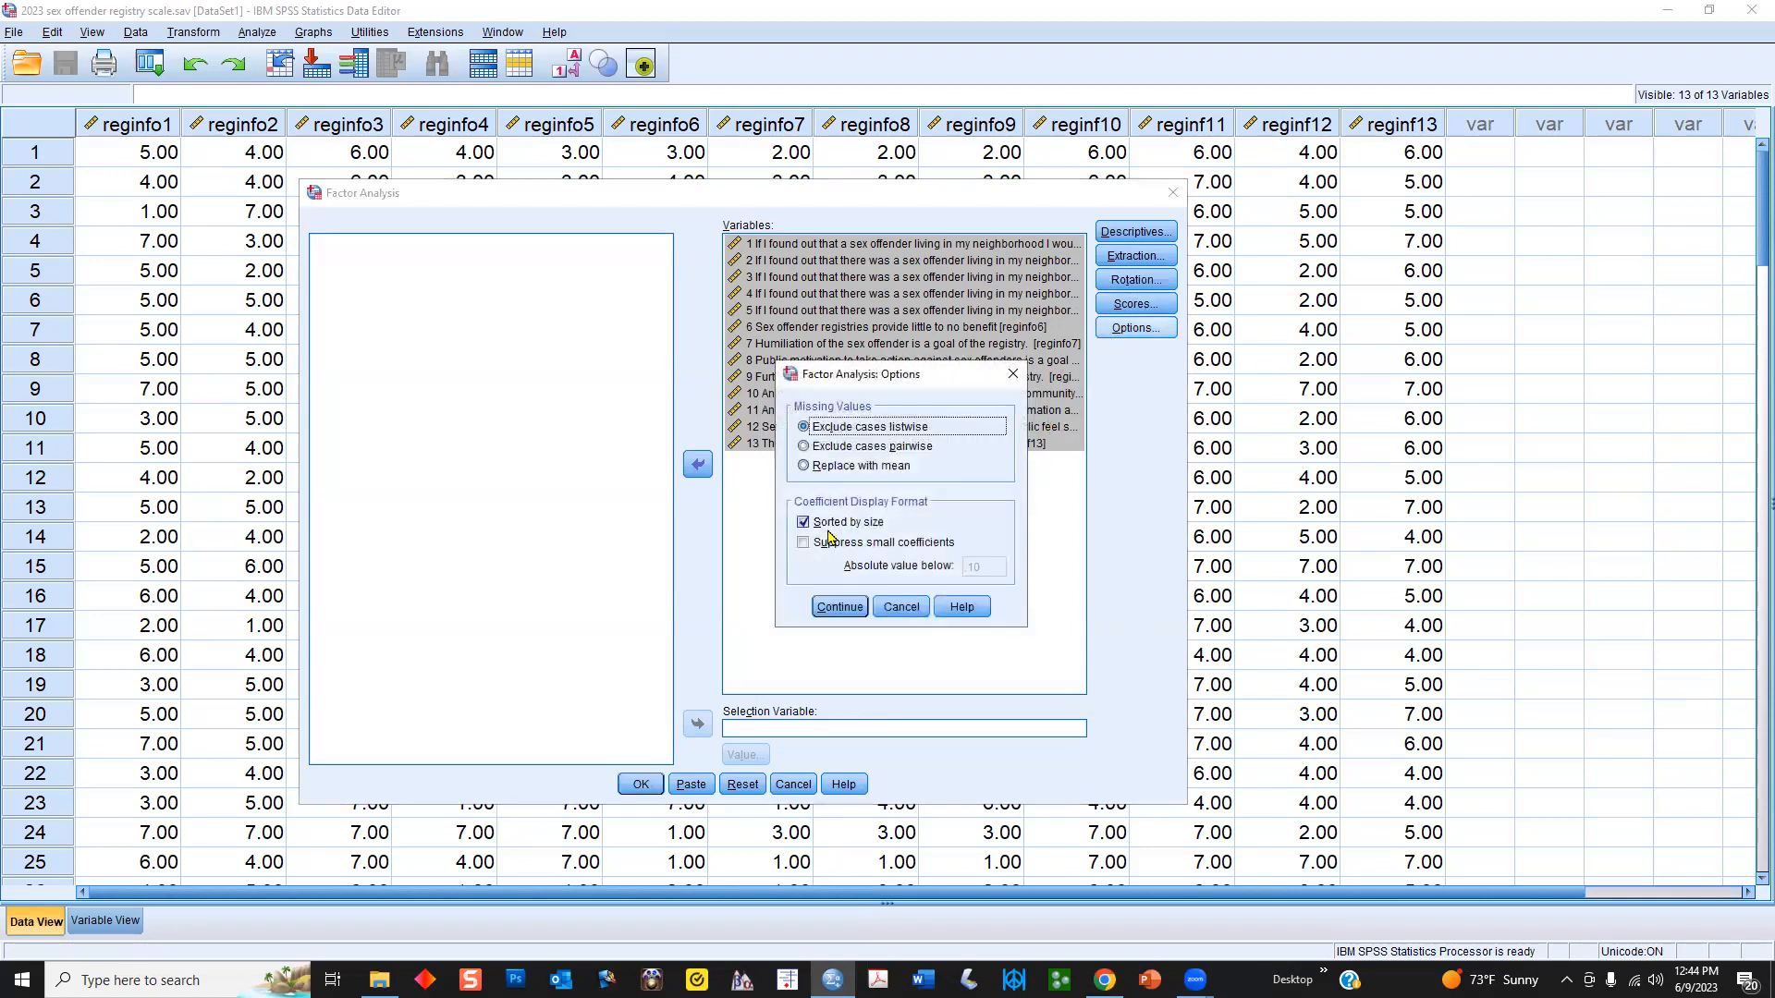
click(845, 608)
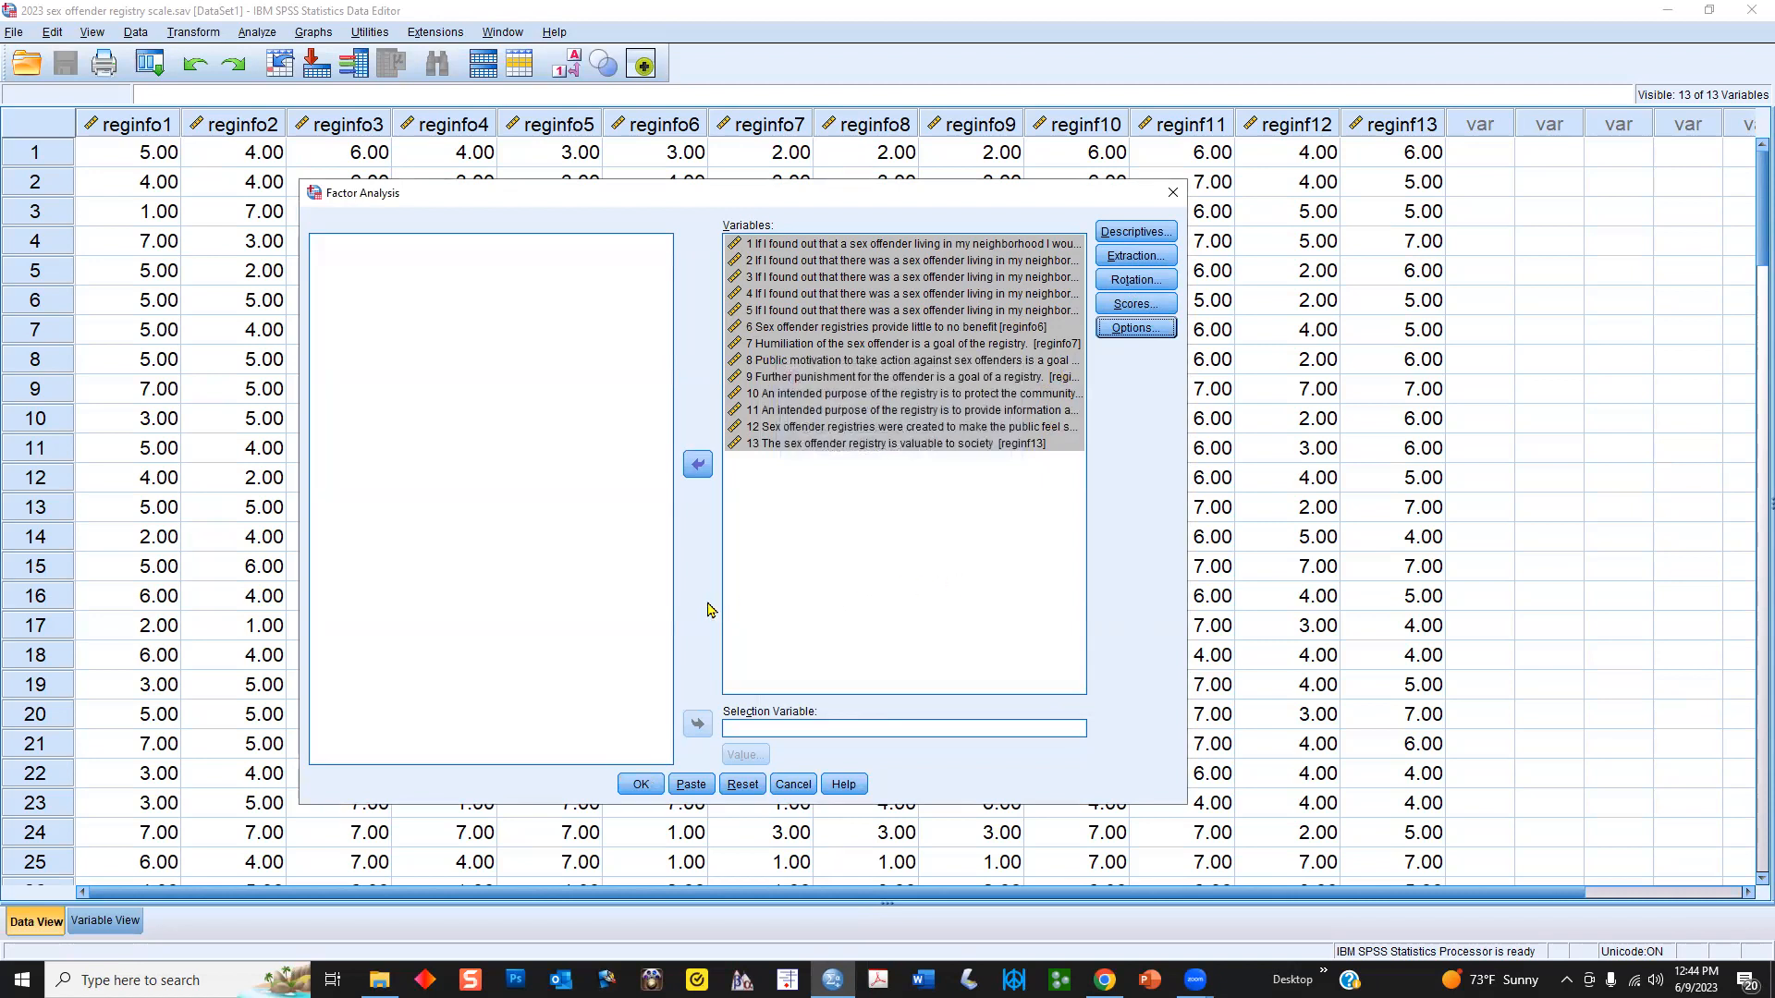
click(647, 786)
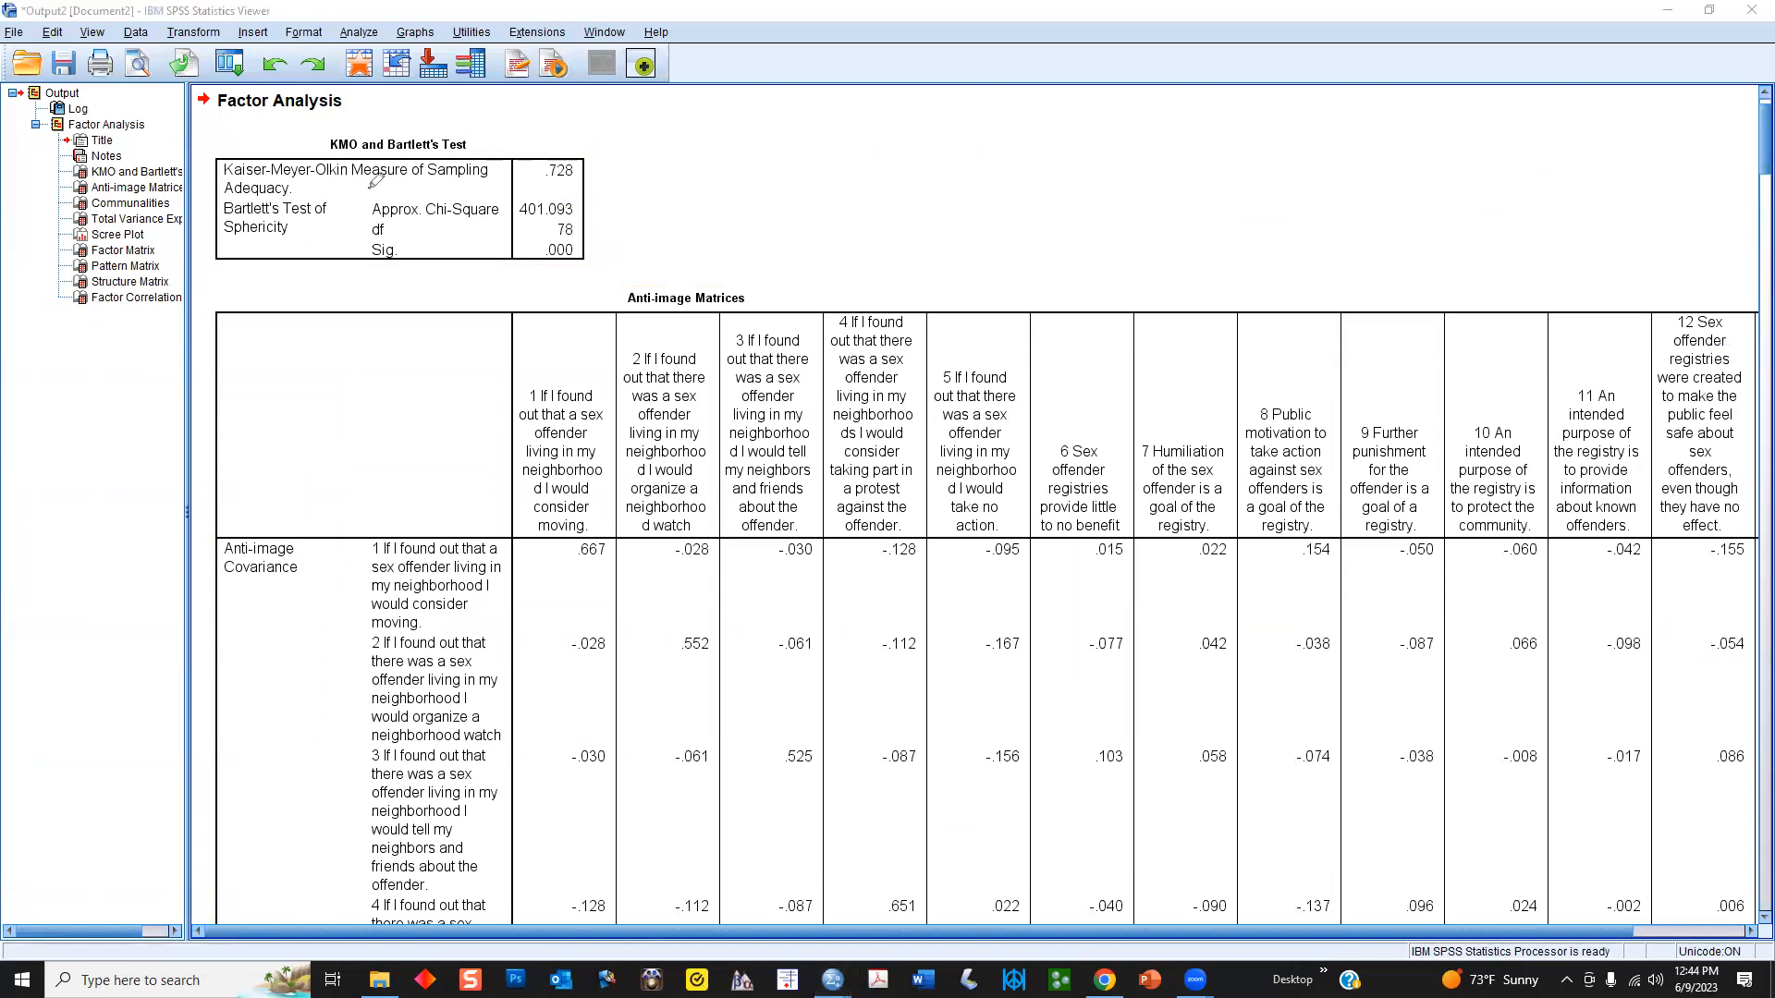
- Examine the Kaiser-Meyer-Olkin sampling adequacy and the significance of Bartlett's test of sphericity in the output
drag(341, 184, 599, 185)
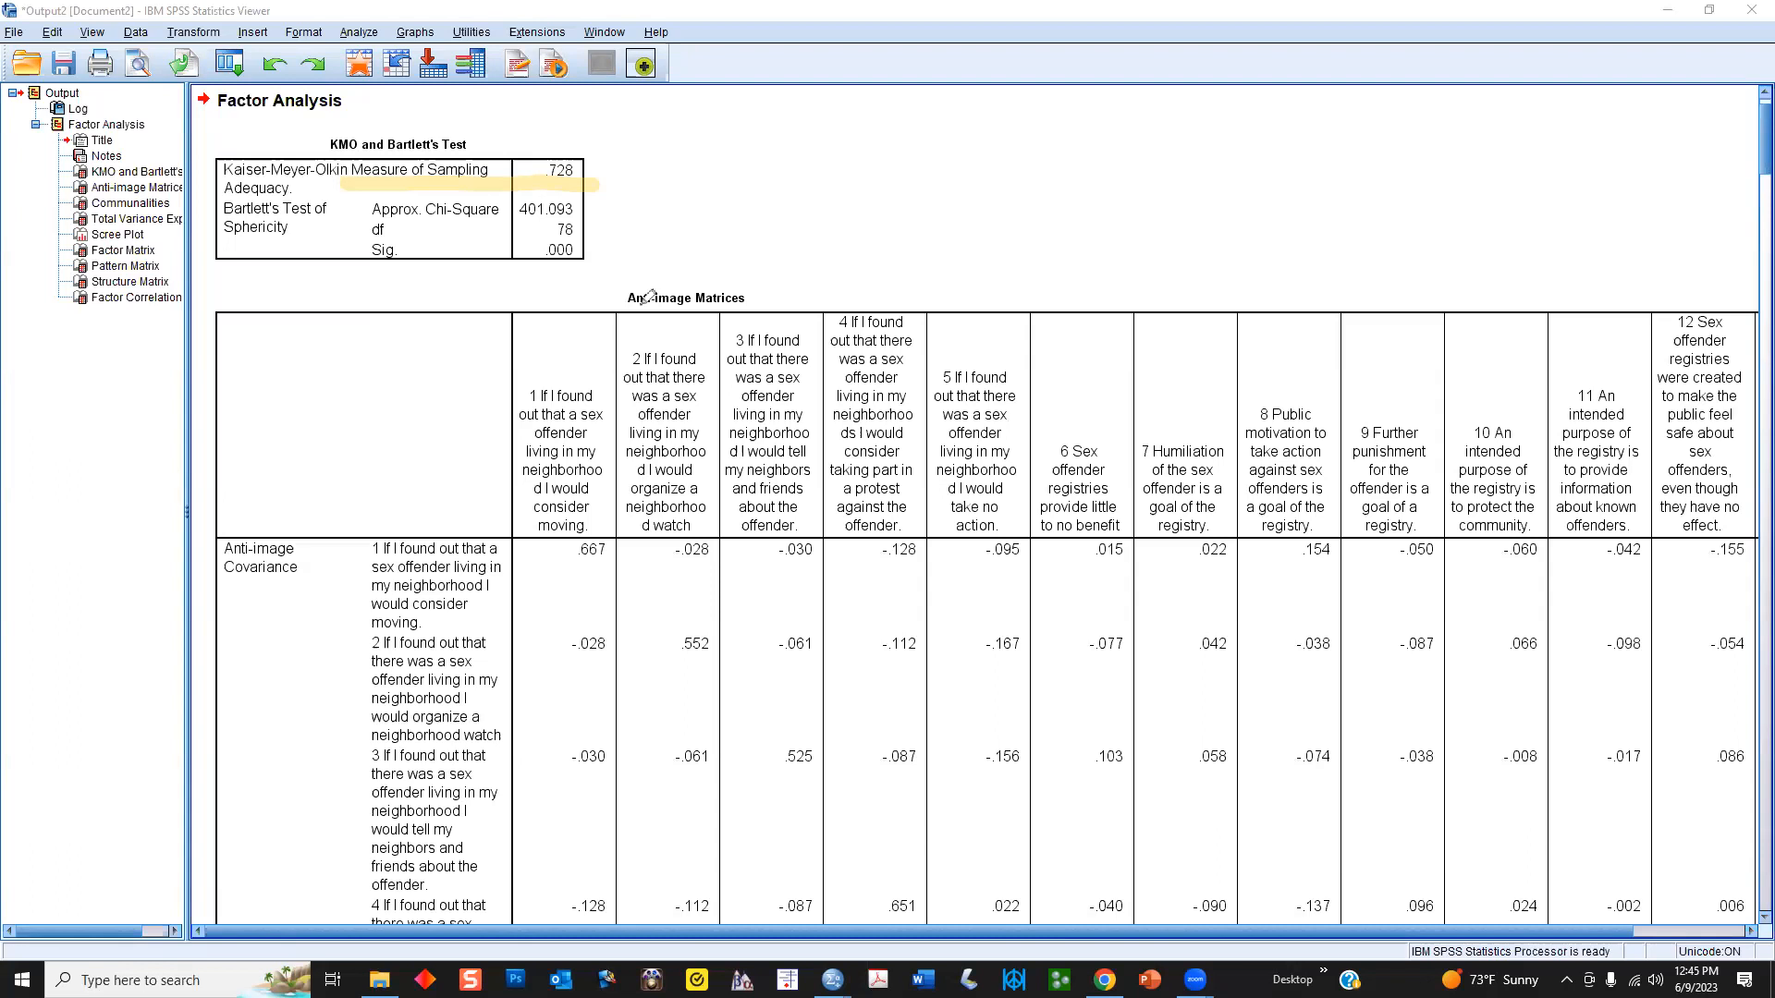
drag(228, 249, 291, 250)
drag(534, 268, 593, 266)
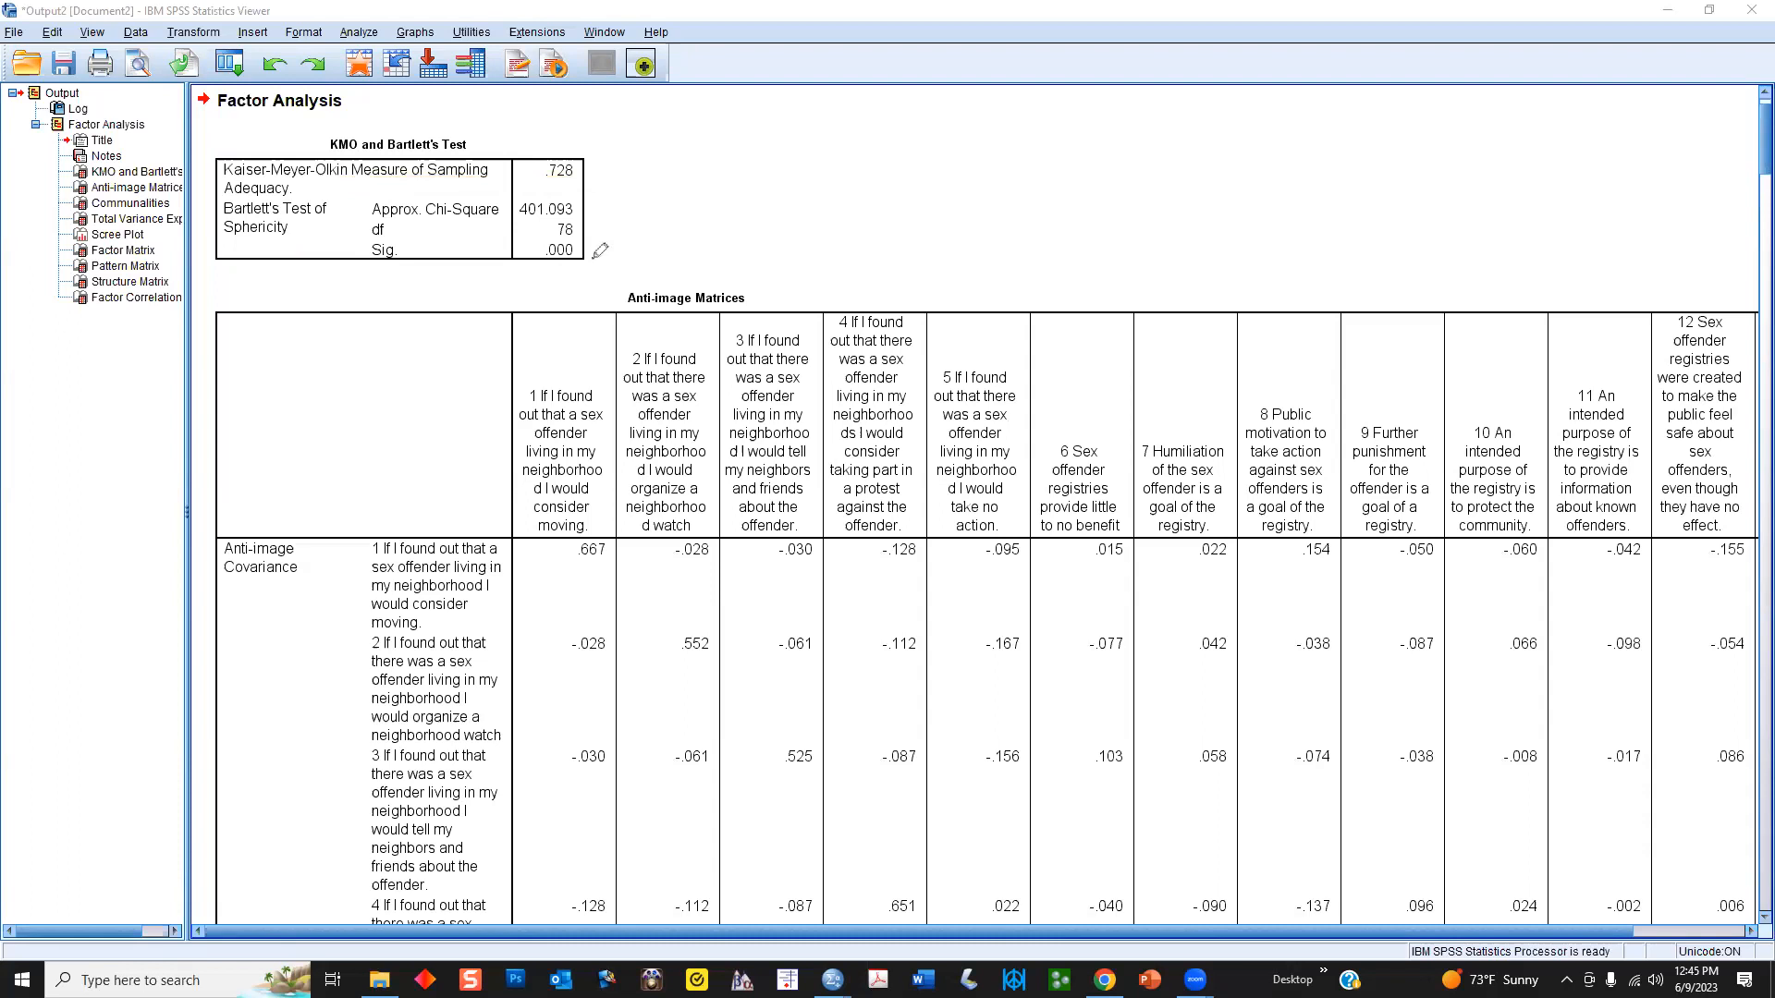
drag(549, 249, 581, 249)
drag(545, 180, 598, 180)
mouse_move(561, 261)
mouse_down()
mouse_move(542, 262)
mouse_move(571, 258)
mouse_up()
- Locate the anti-image correlation section and examine the diagonal sampling adequacy values for items 1 to 5
scroll(732, 267, down, 12)
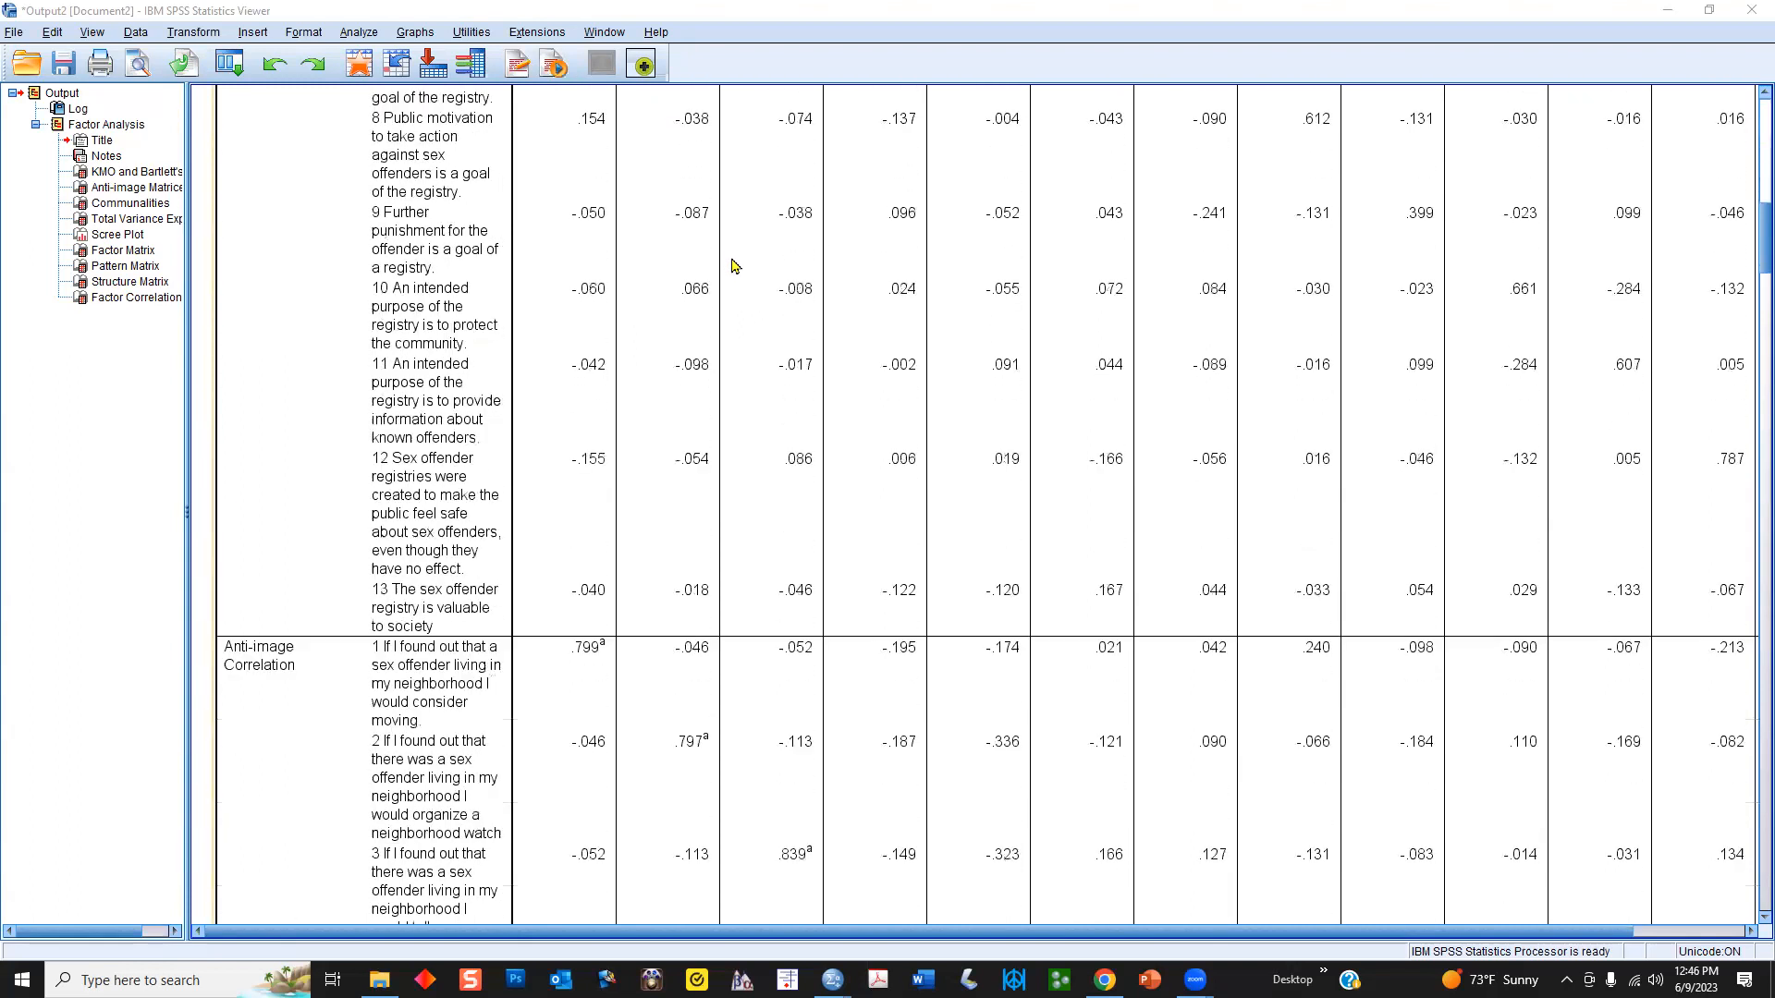
scroll(730, 266, up, 10)
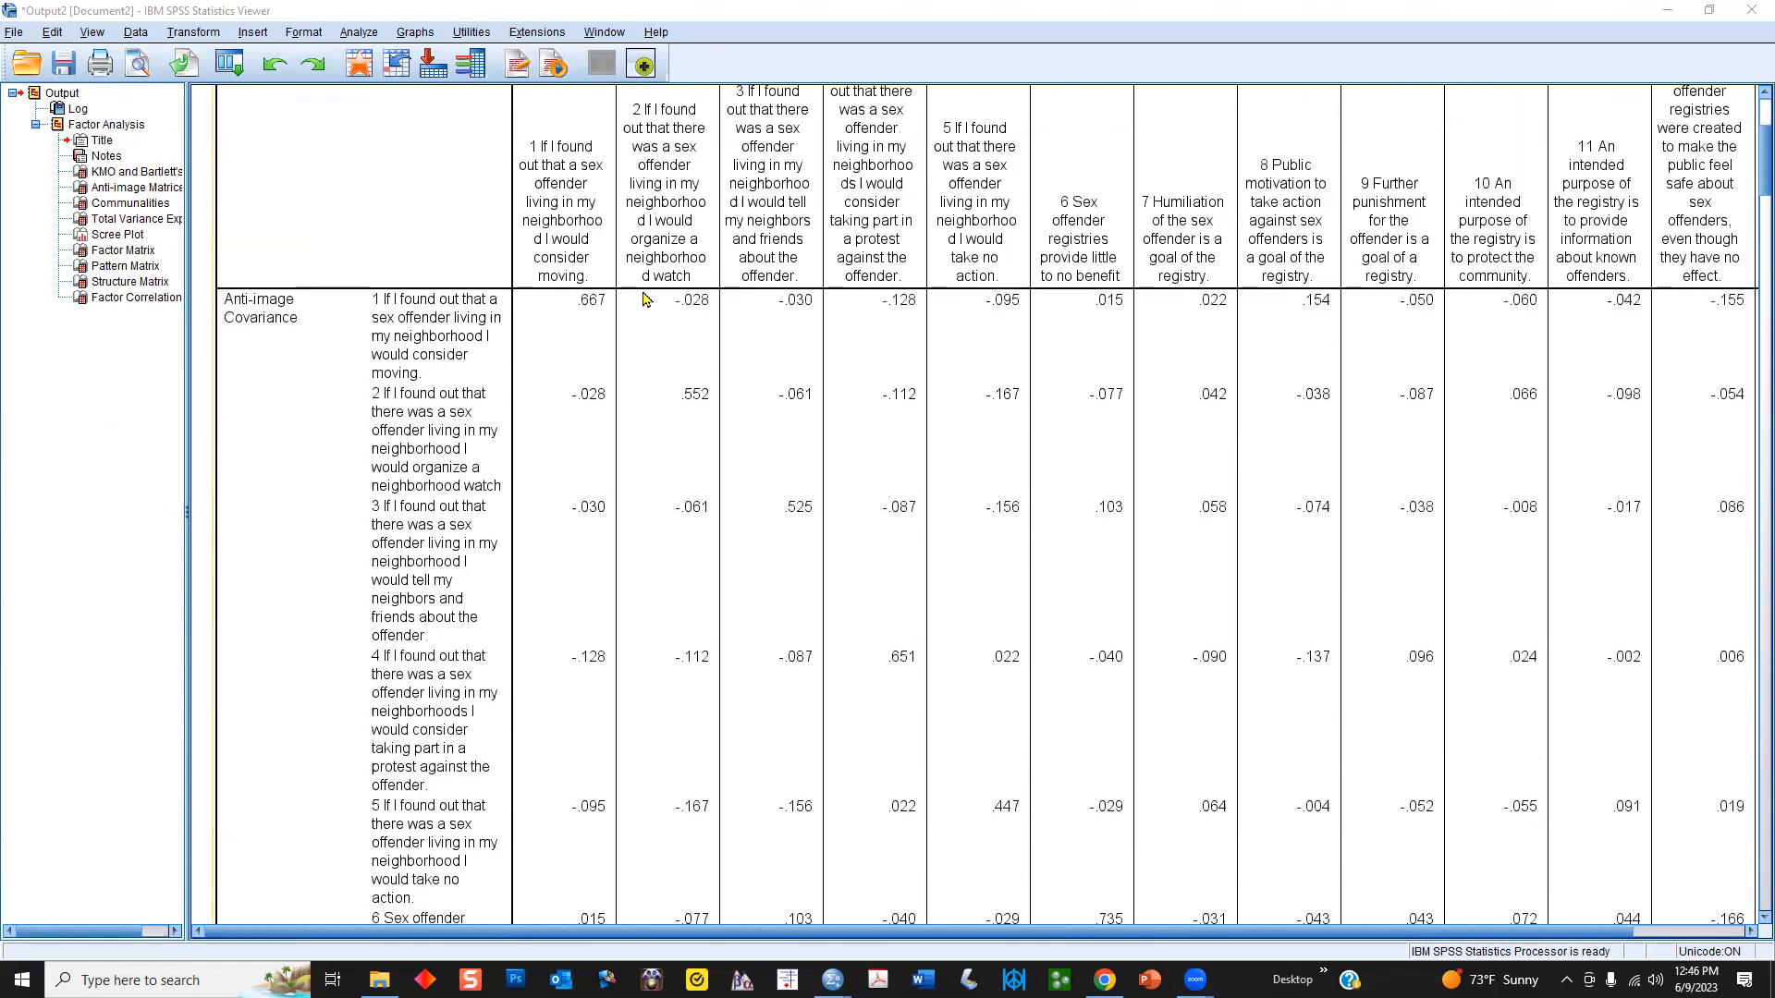
scroll(523, 319, up, 3)
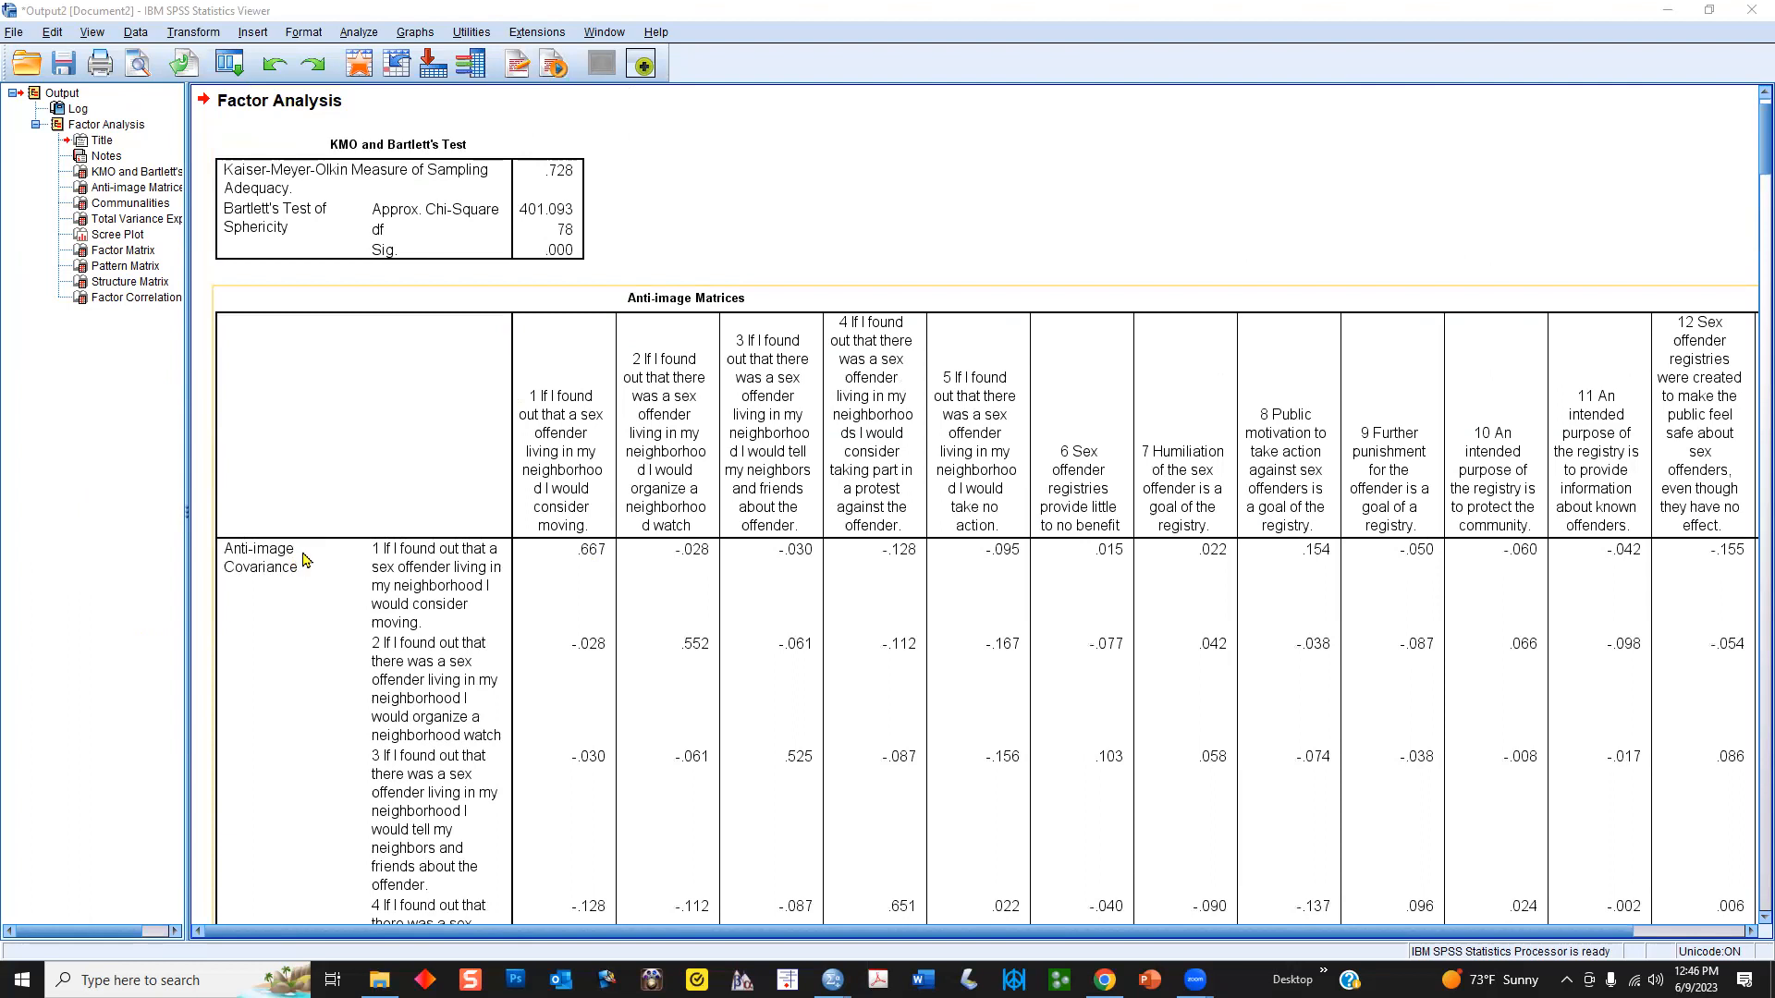
scroll(305, 559, down, 12)
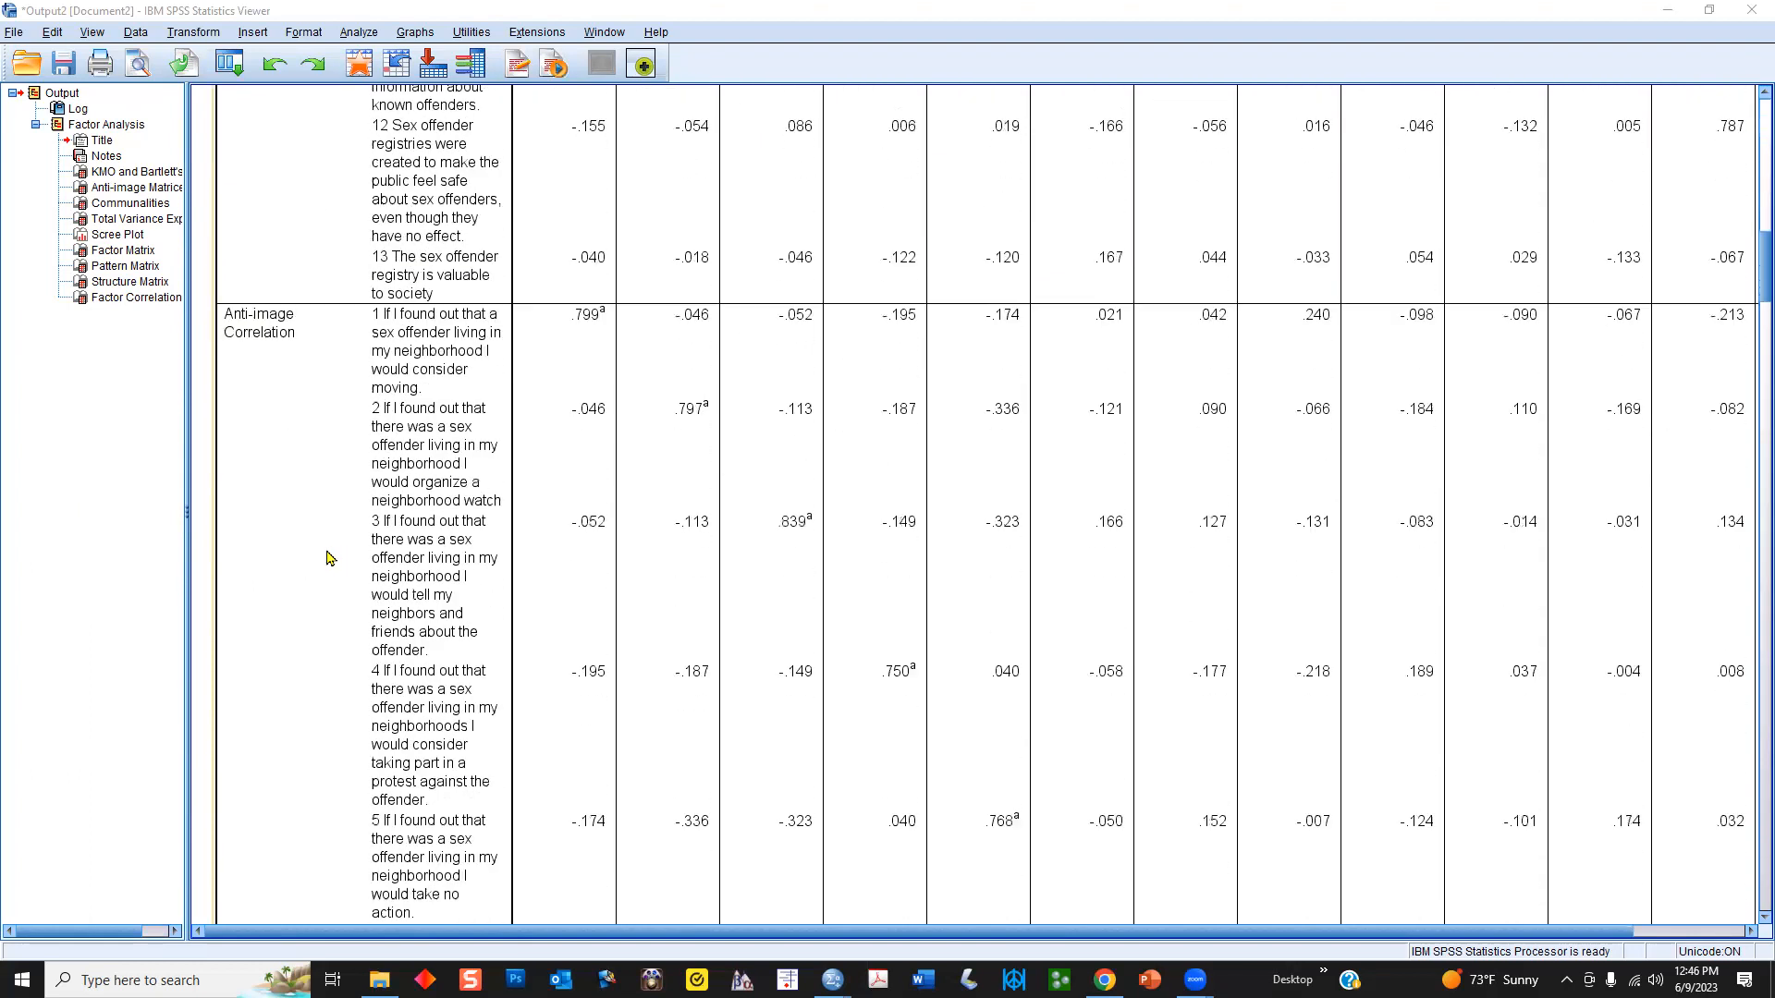
scroll(326, 559, down, 1)
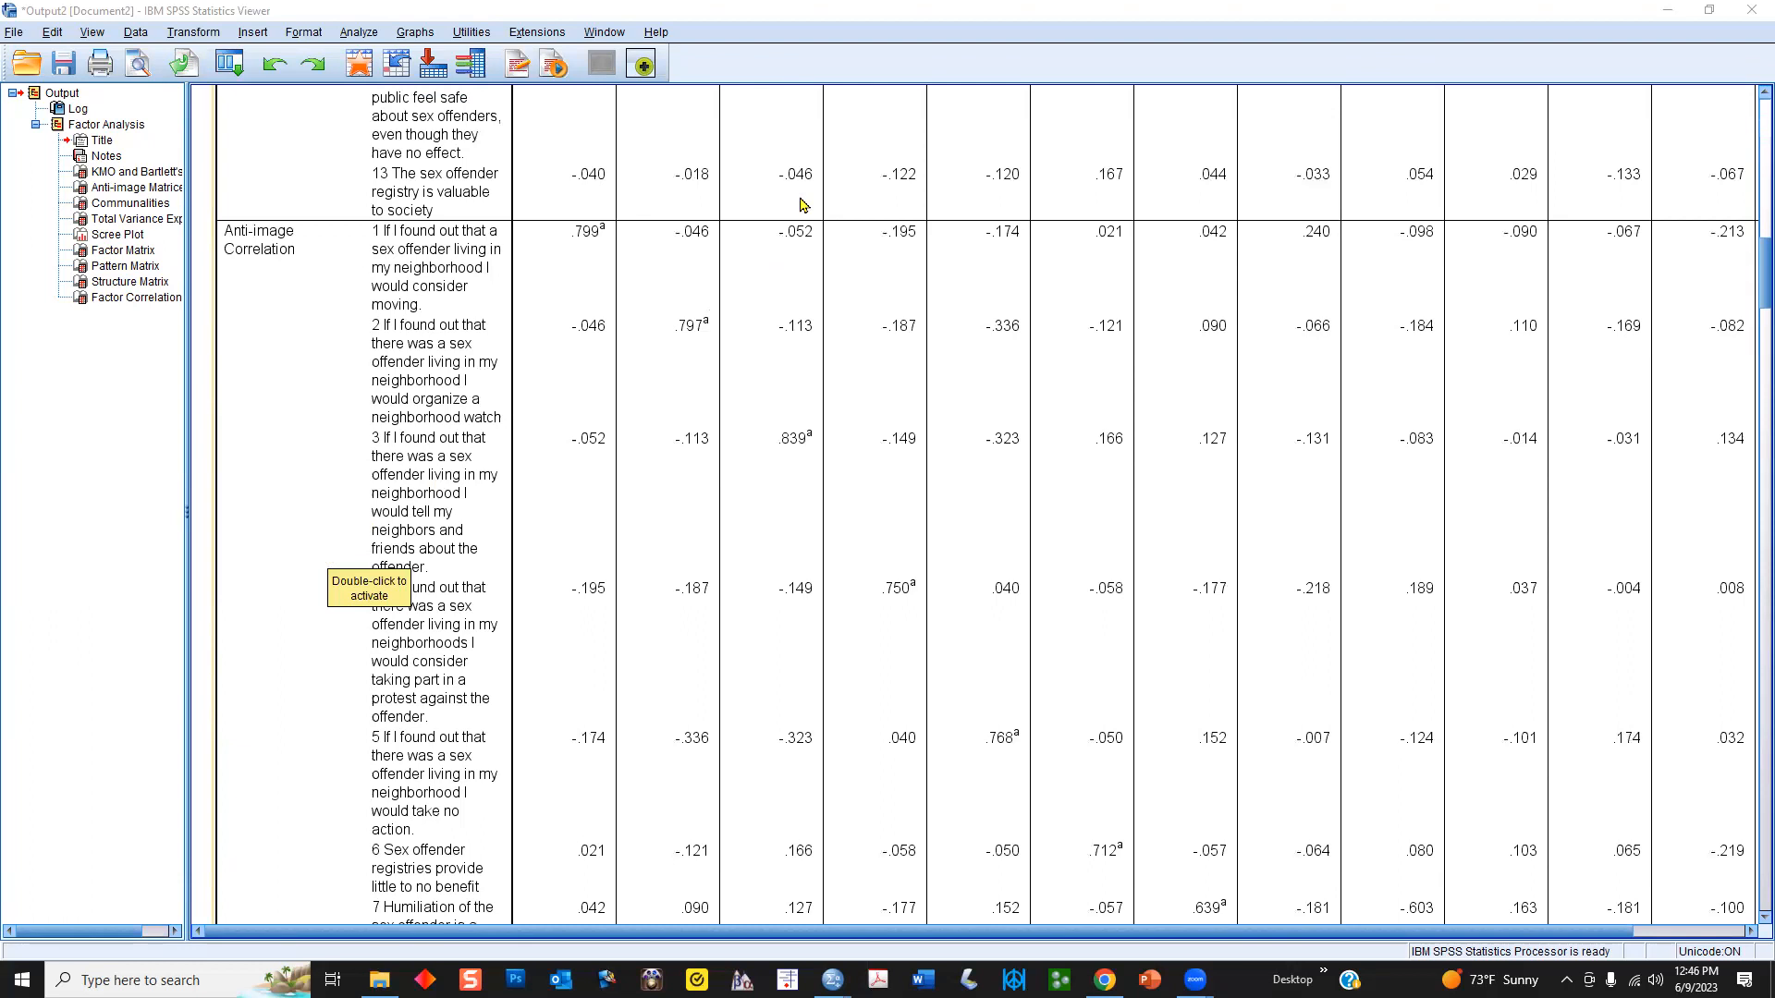
mouse_move(225, 265)
mouse_down()
mouse_move(314, 215)
mouse_move(228, 192)
mouse_move(222, 292)
mouse_up()
drag(569, 242, 615, 246)
drag(673, 339, 719, 343)
drag(768, 451, 811, 452)
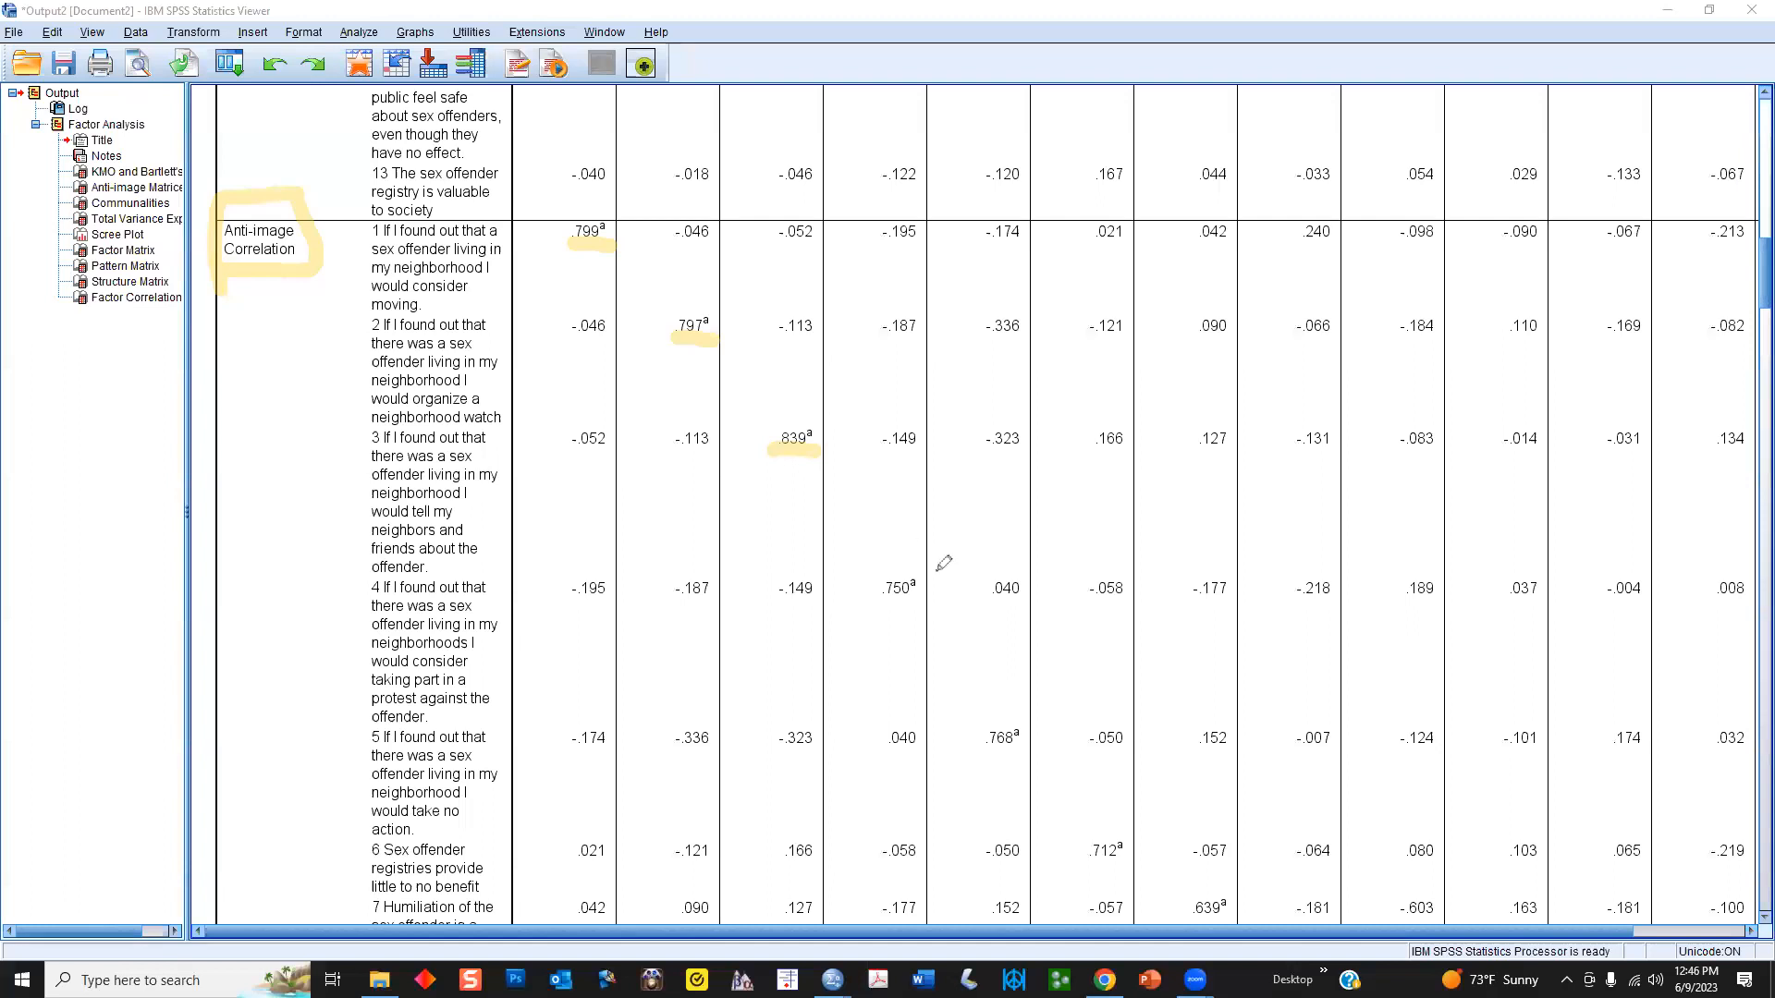
drag(881, 604, 919, 602)
drag(989, 746, 1020, 748)
key(Escape)
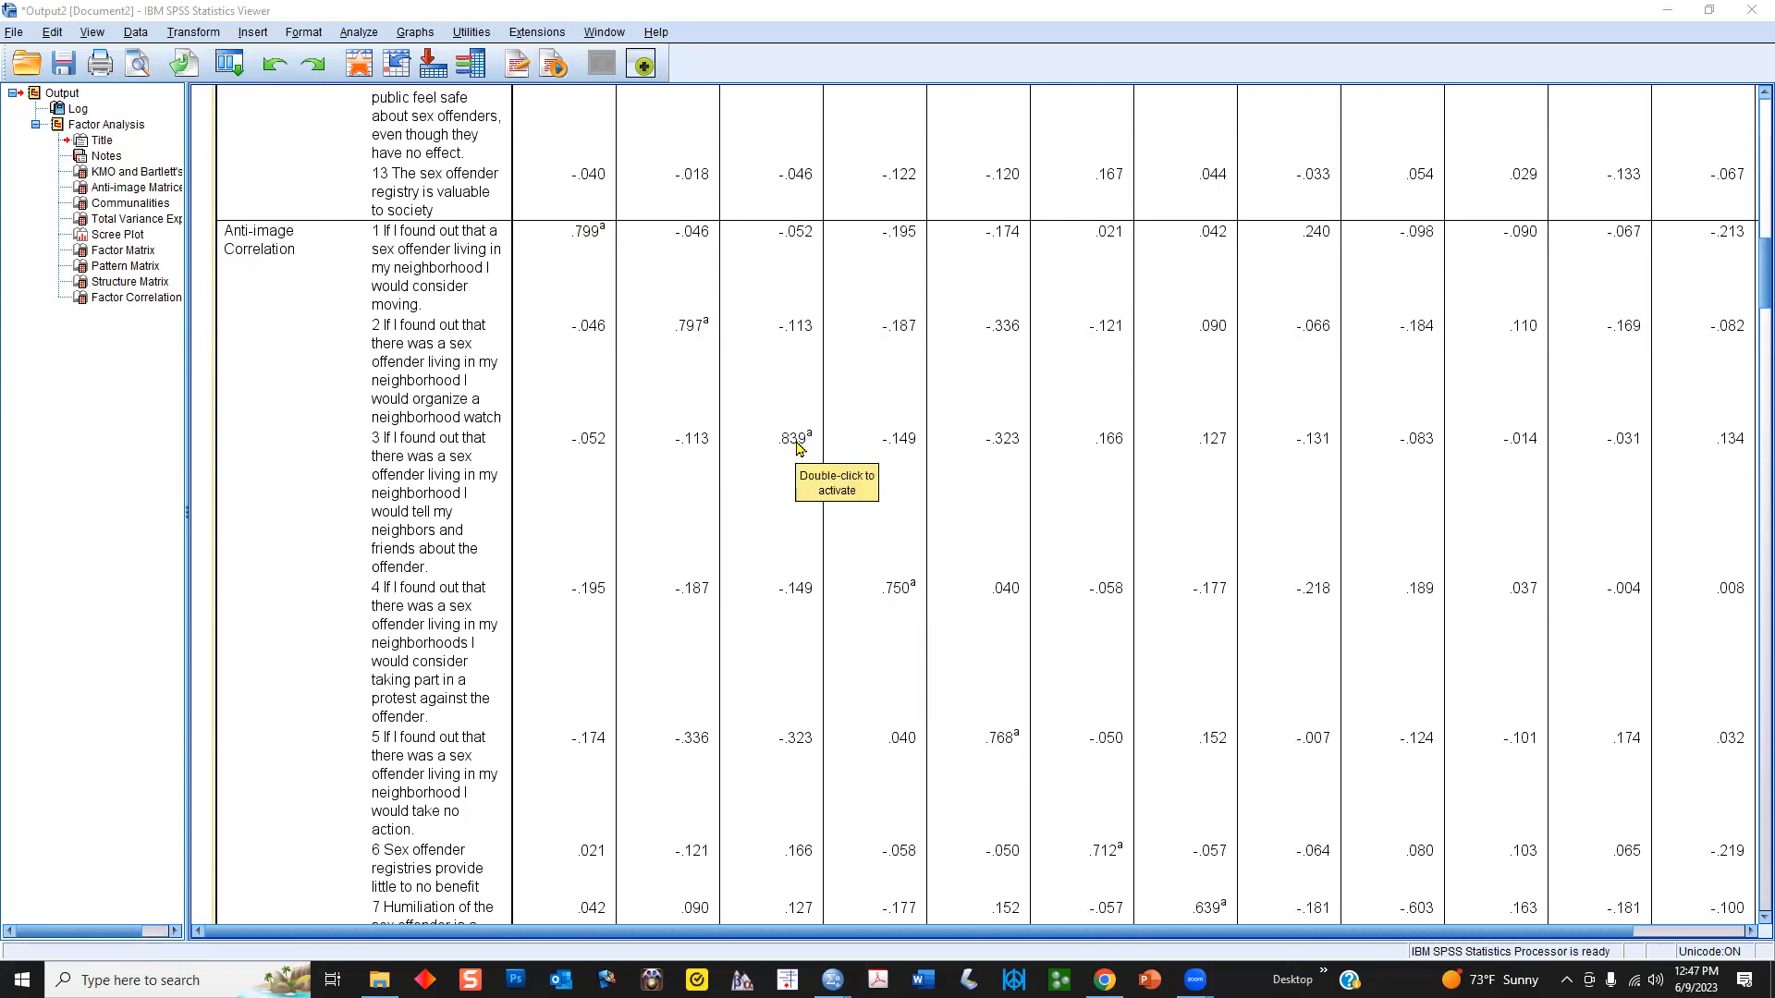
- Examine the off-diagonal anti-image correlations of item 1 with items 2 to 8
scroll(800, 447, down, 1)
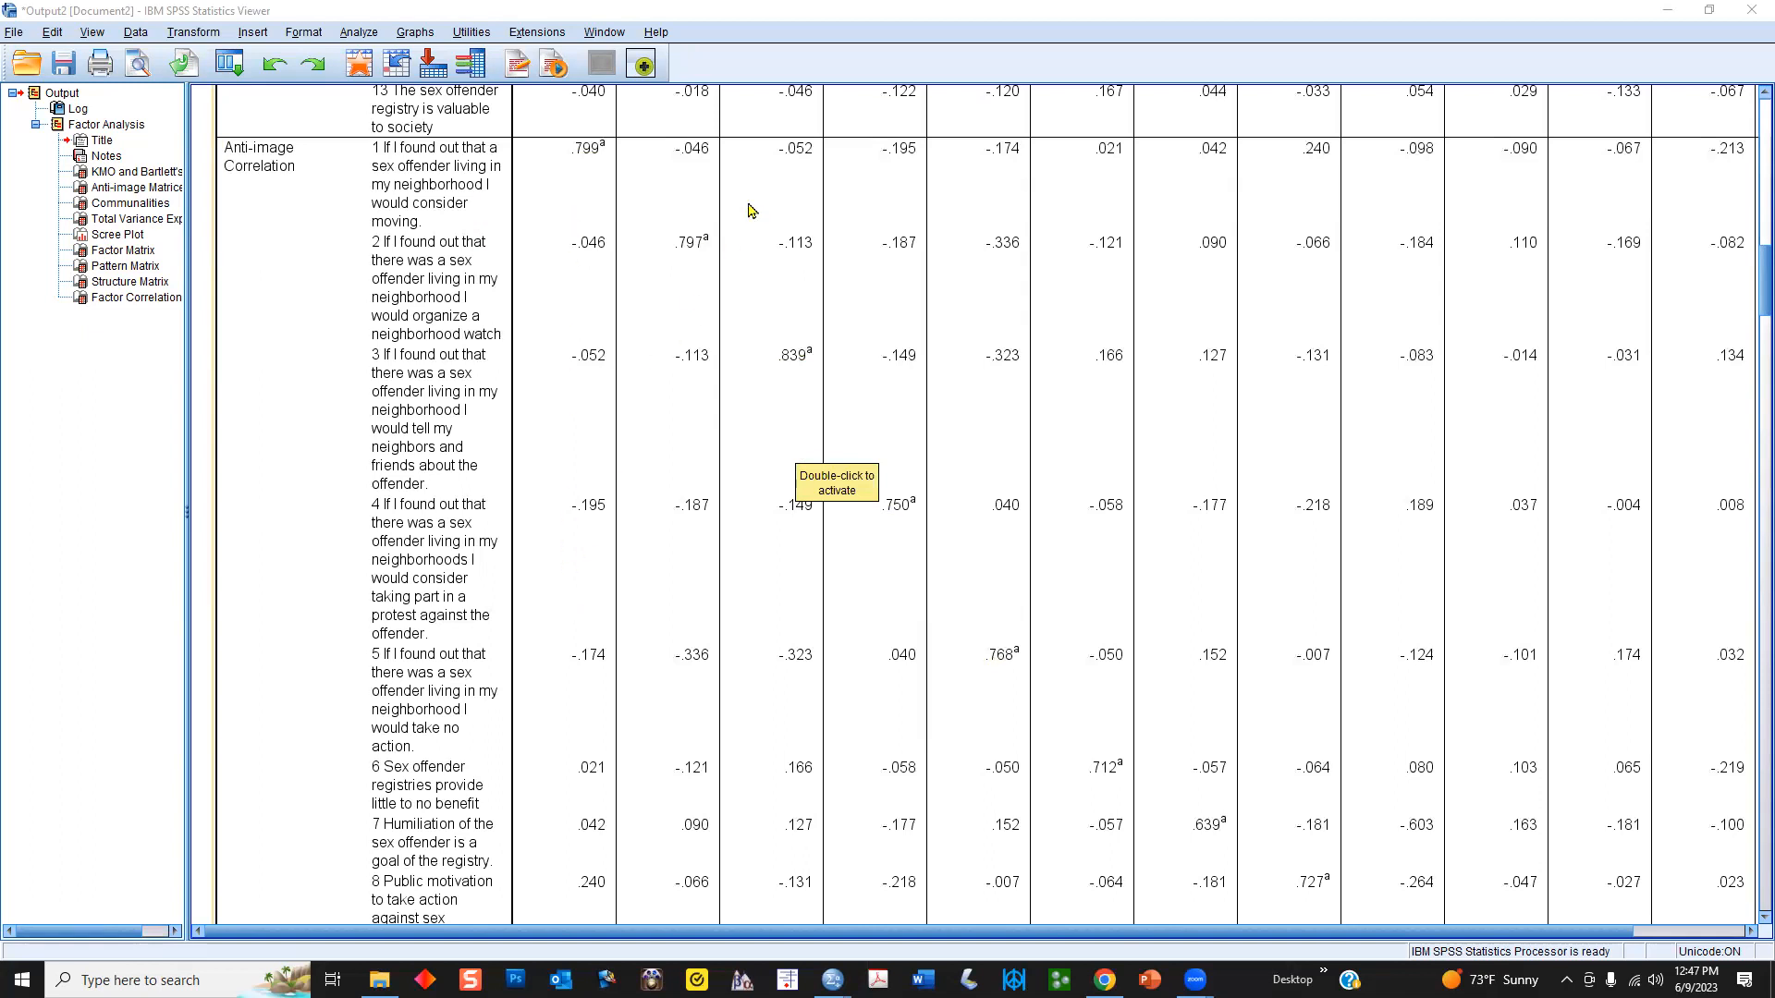
drag(566, 264, 610, 265)
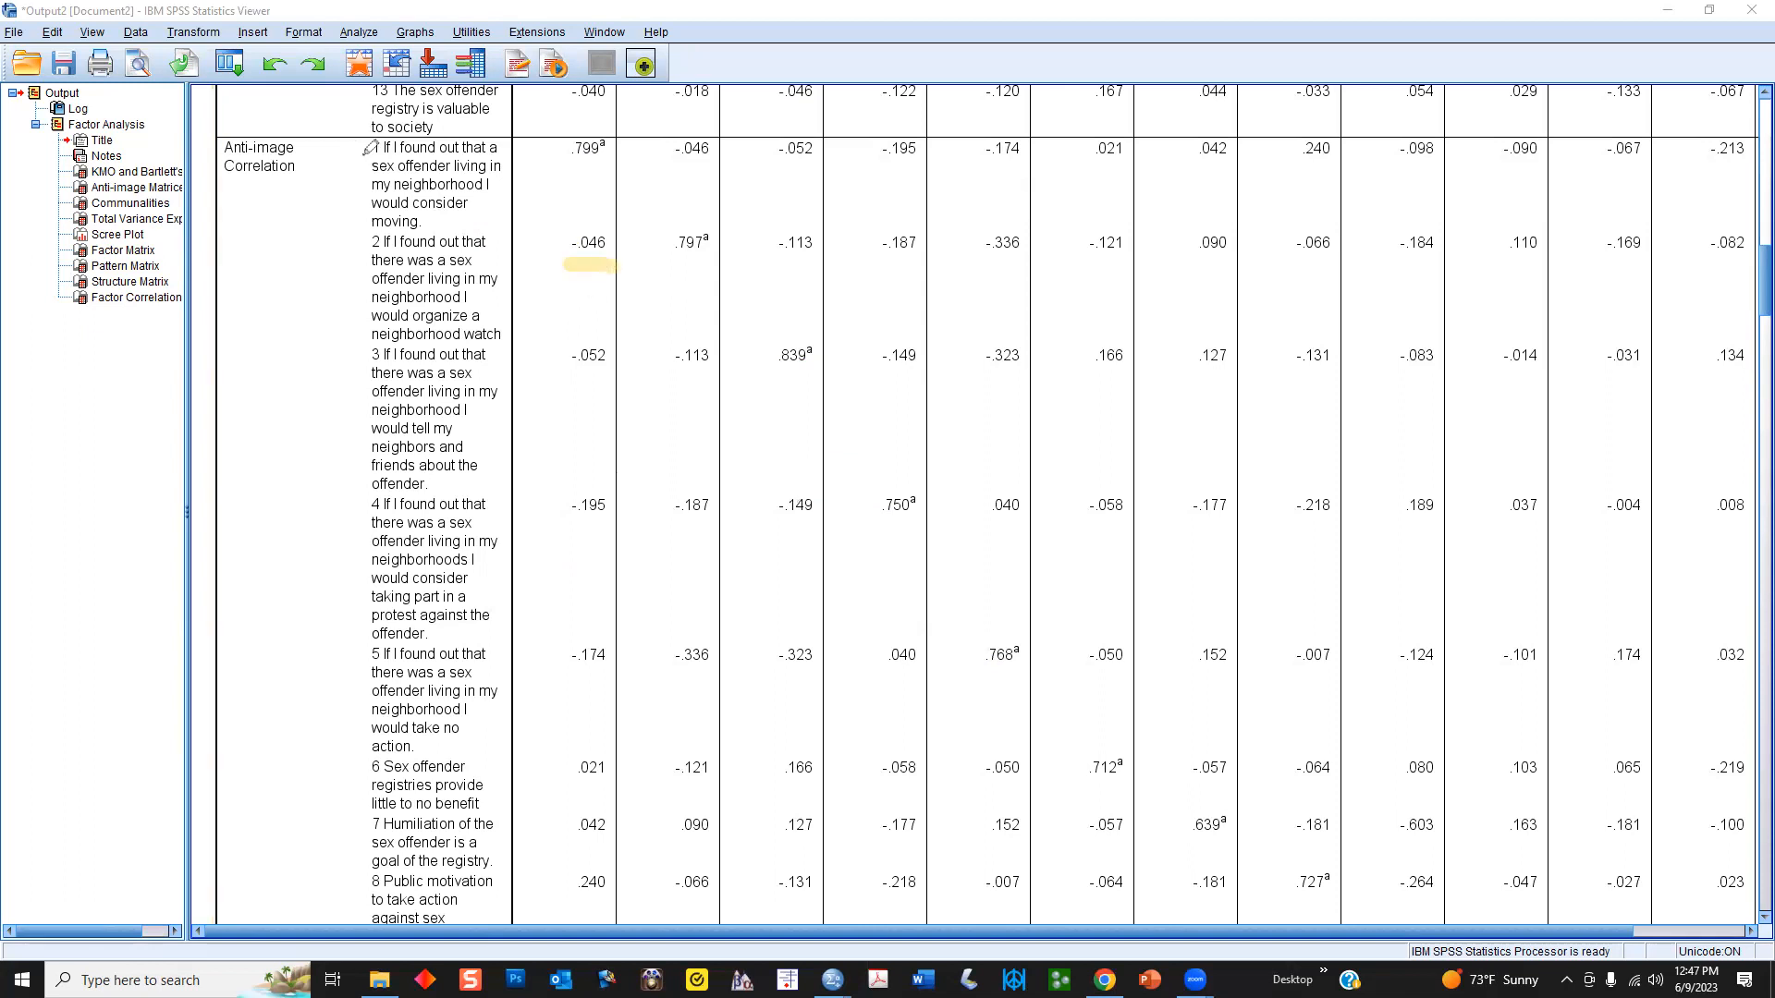
drag(359, 150, 397, 145)
drag(575, 373, 608, 373)
mouse_move(592, 521)
mouse_down()
mouse_move(568, 523)
mouse_move(612, 523)
mouse_up()
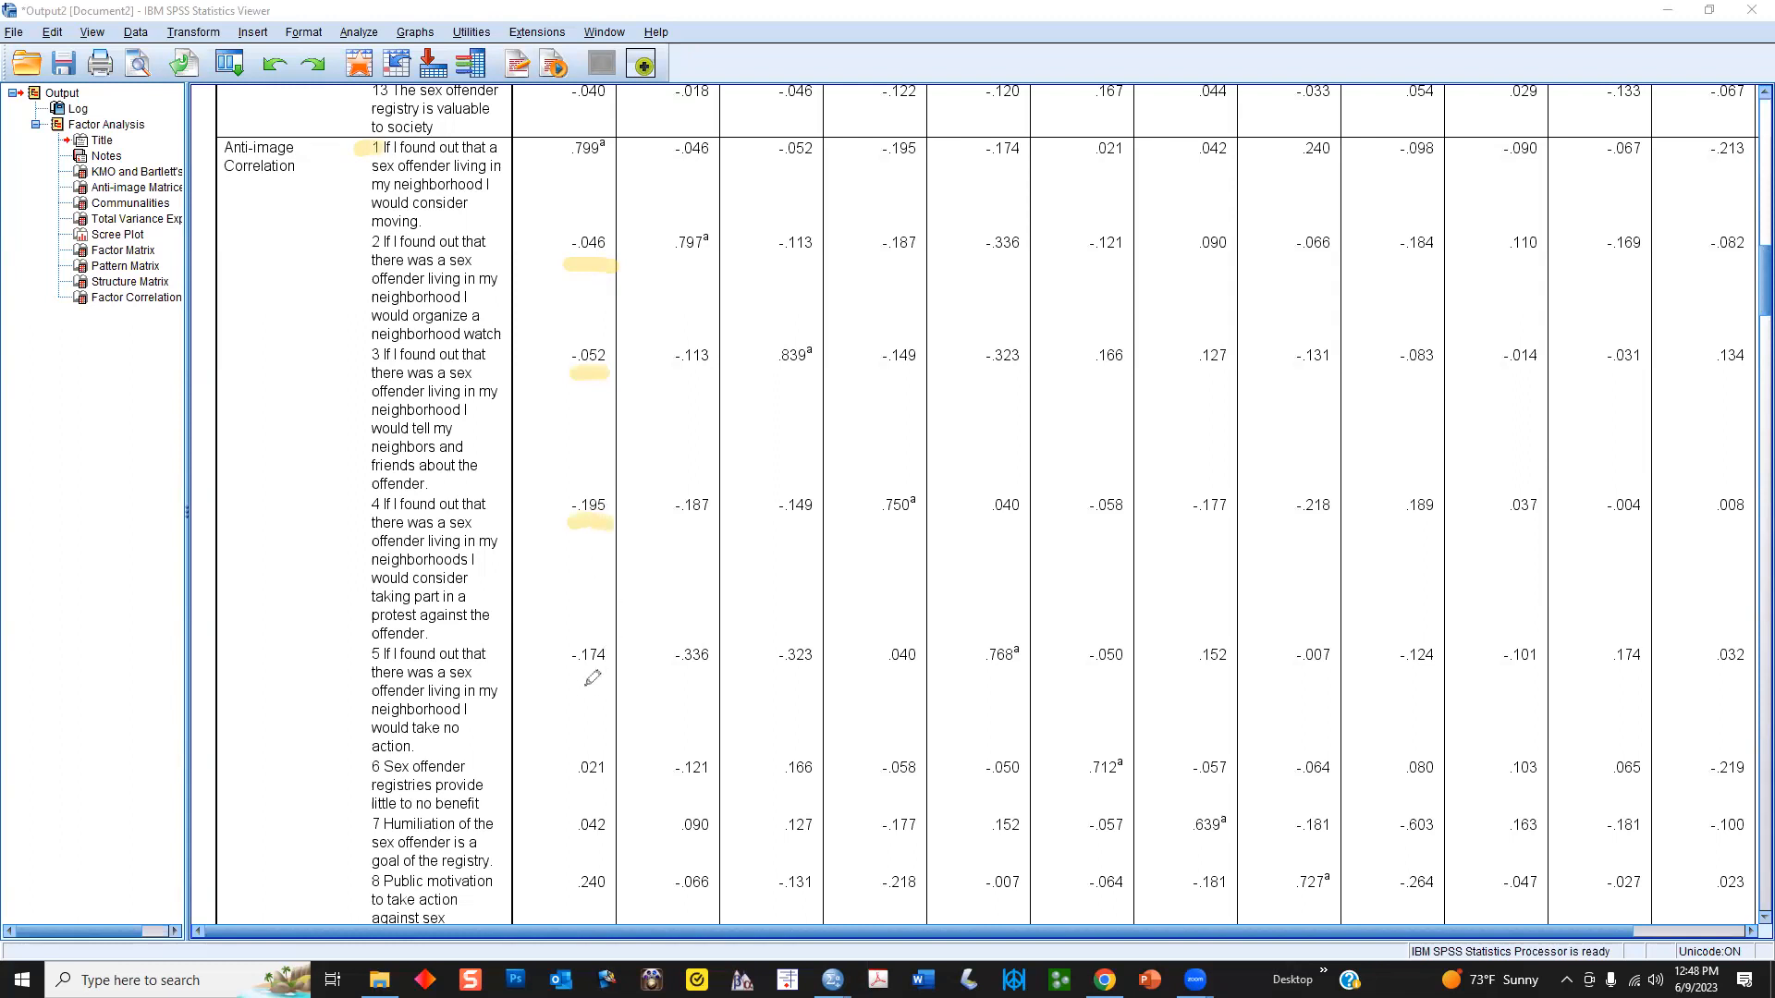
drag(572, 671, 611, 672)
mouse_move(575, 787)
mouse_down()
mouse_move(606, 787)
mouse_move(599, 843)
mouse_move(615, 844)
mouse_up()
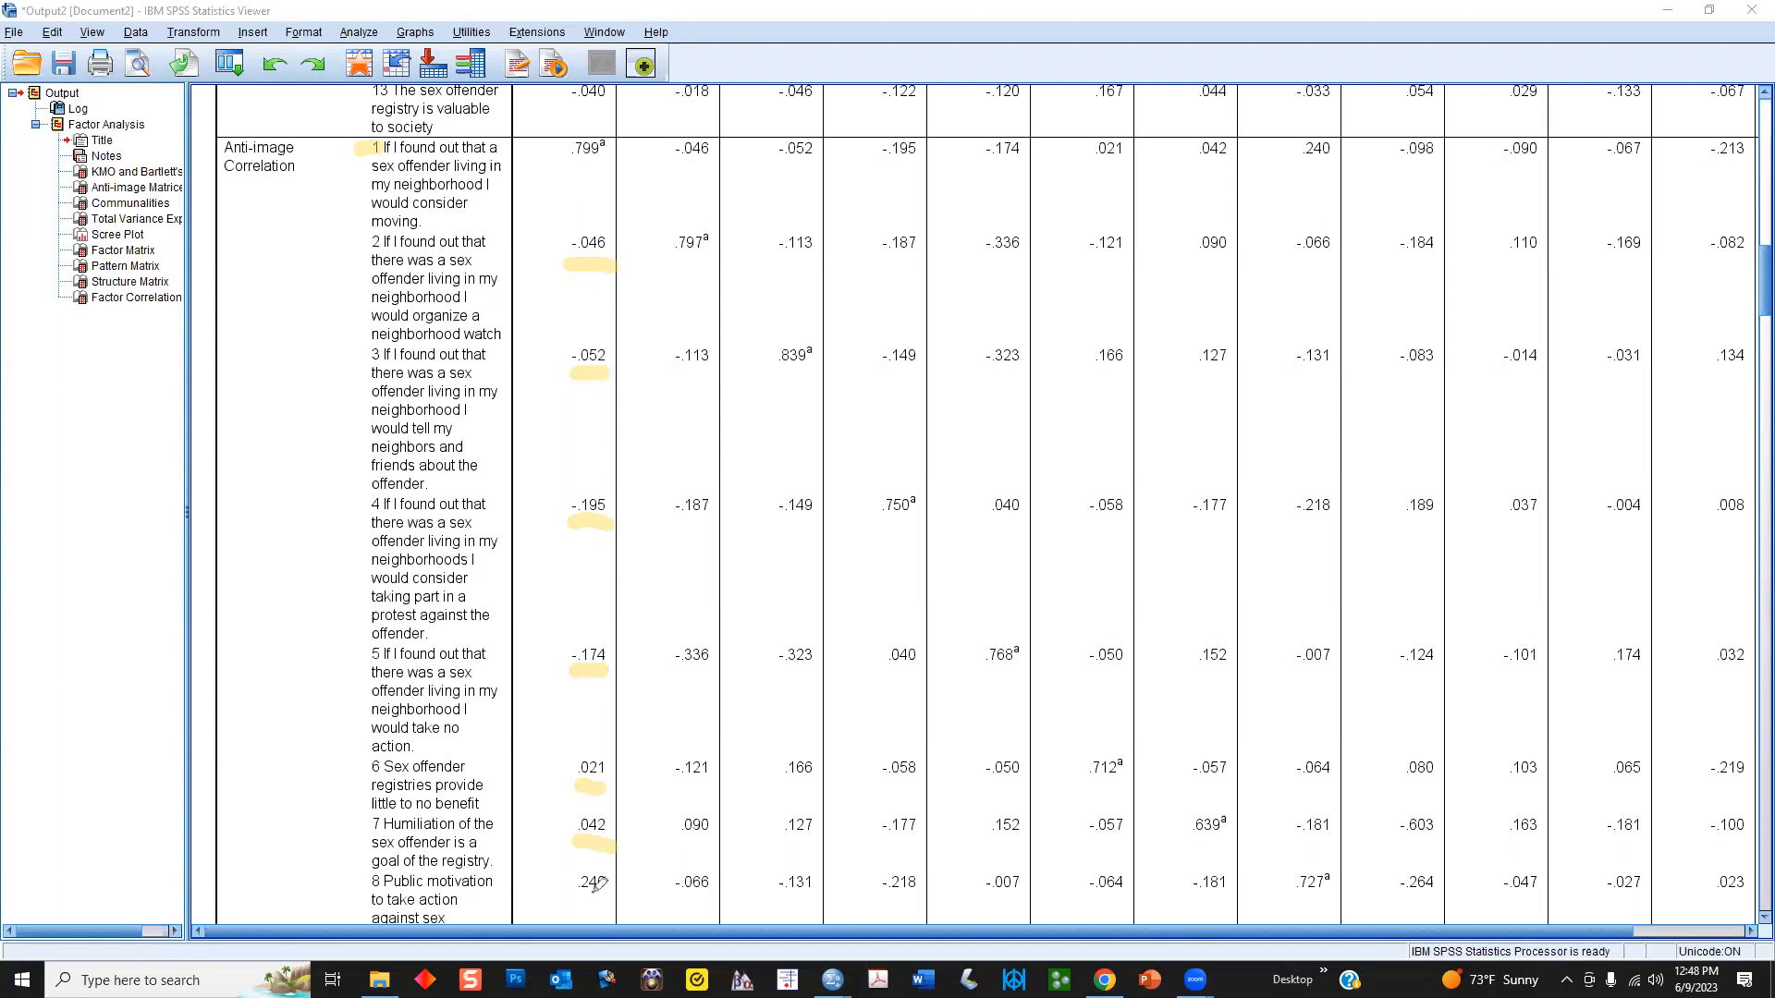
drag(570, 898, 616, 901)
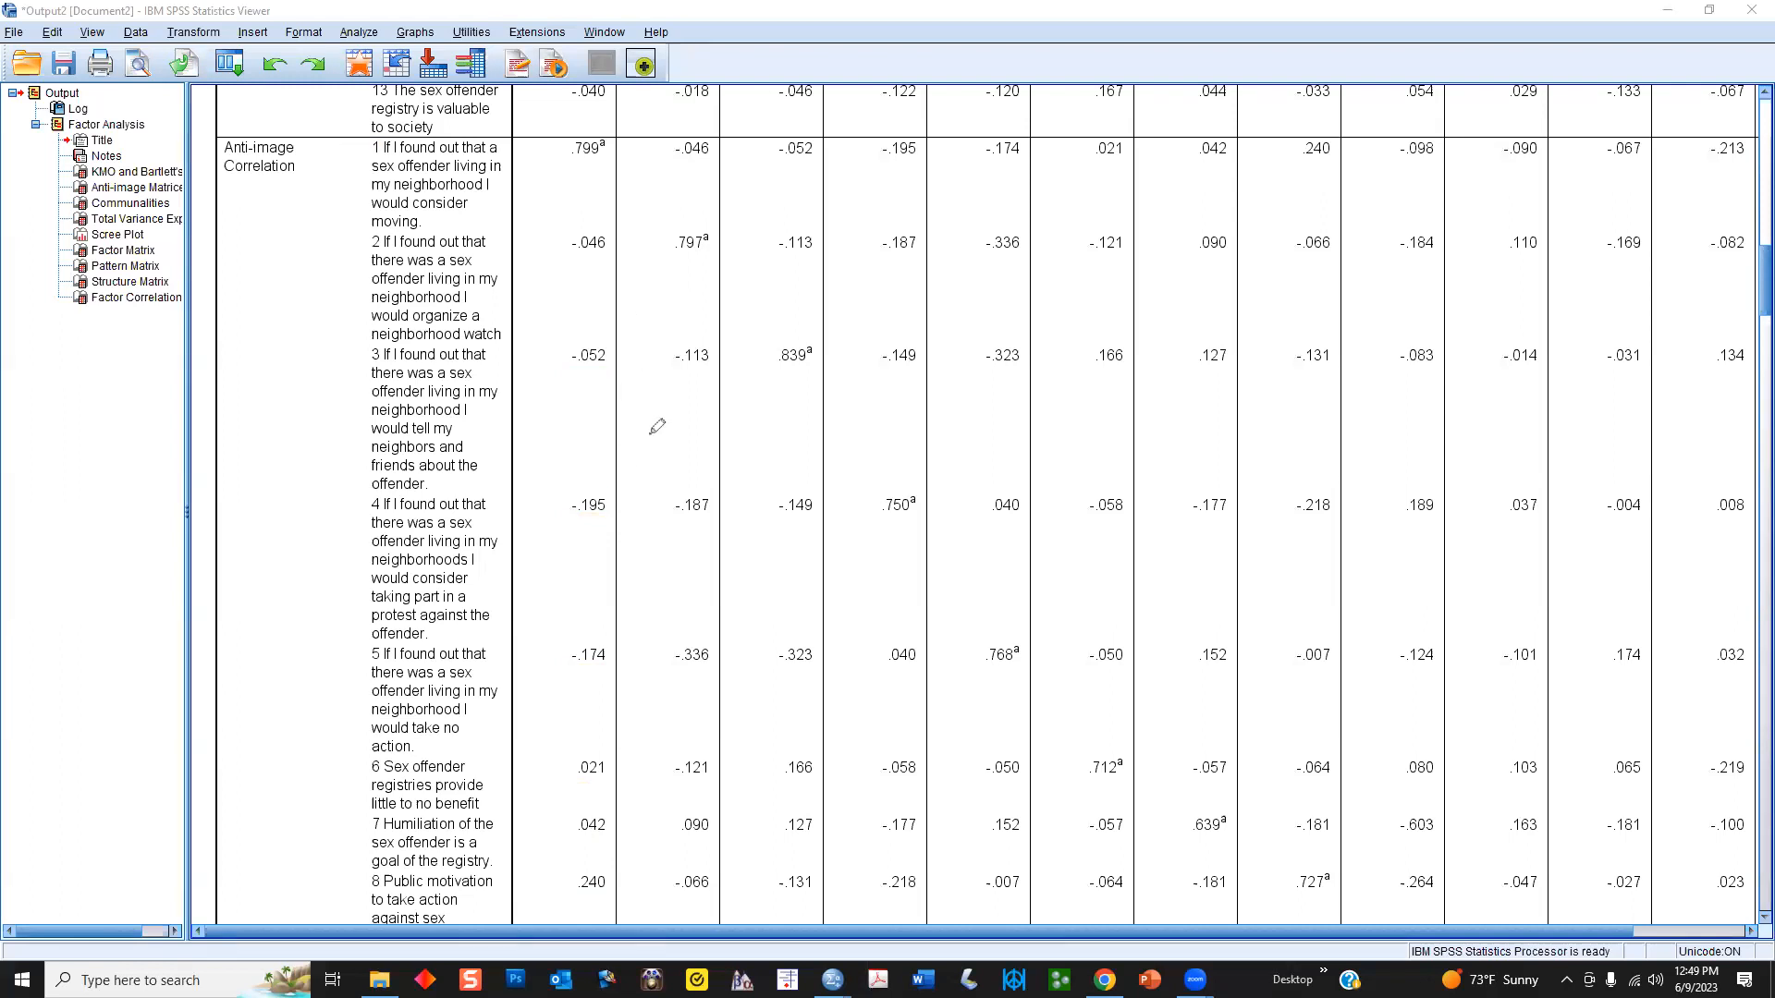
- Examine the diagonal sampling adequacy values for items 6 to 12 in the anti-image correlation matrix
scroll(968, 388, down, 4)
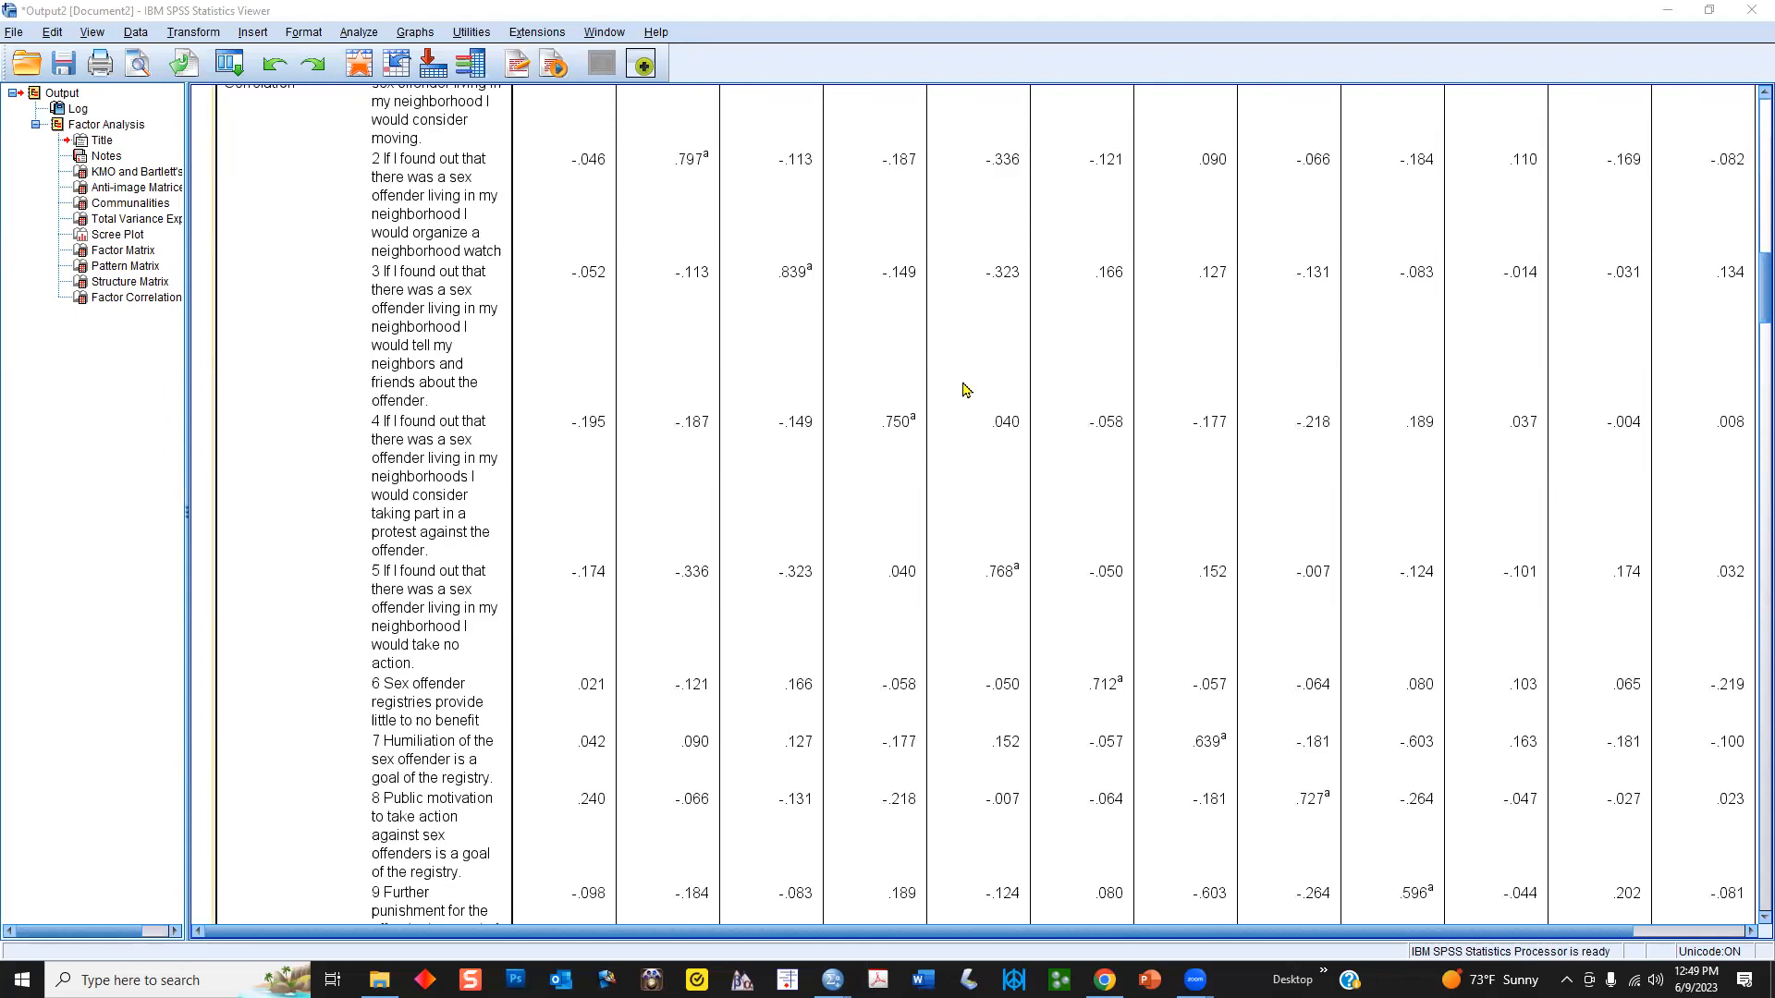
scroll(938, 436, down, 1)
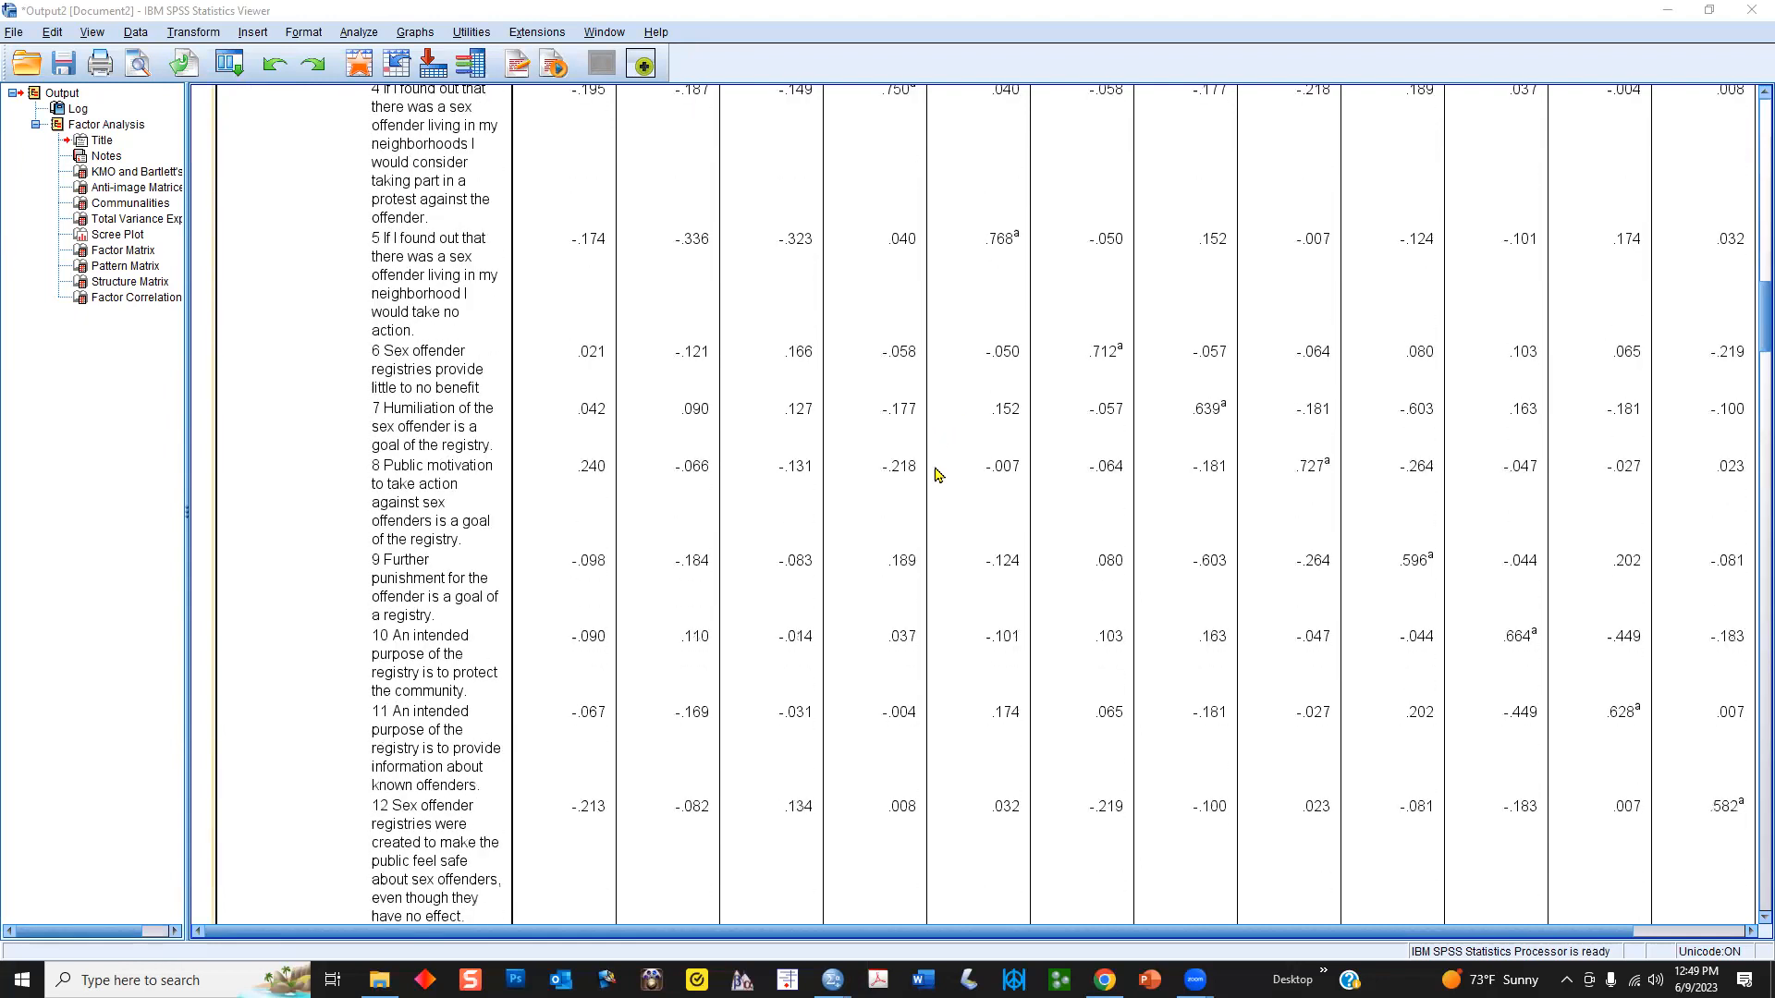
drag(876, 932, 1021, 940)
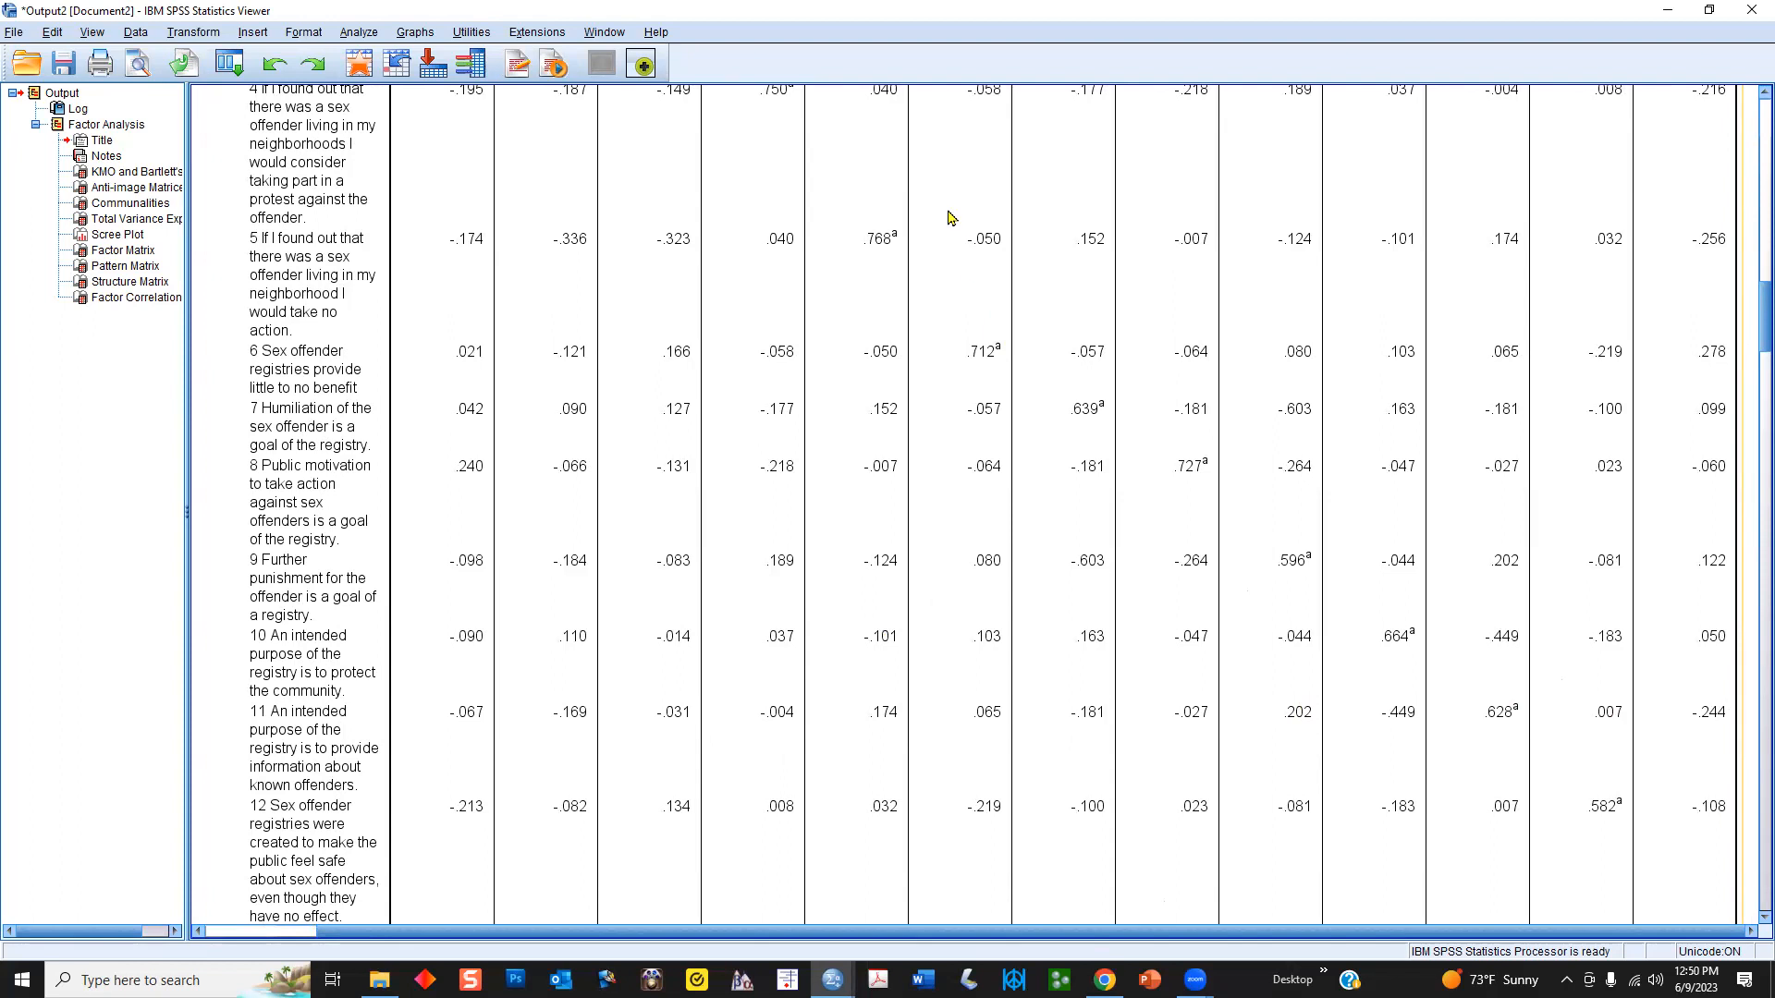
mouse_move(966, 366)
mouse_down()
mouse_move(1032, 370)
mouse_move(1133, 424)
mouse_up()
drag(1180, 479, 1212, 481)
drag(1285, 571, 1322, 574)
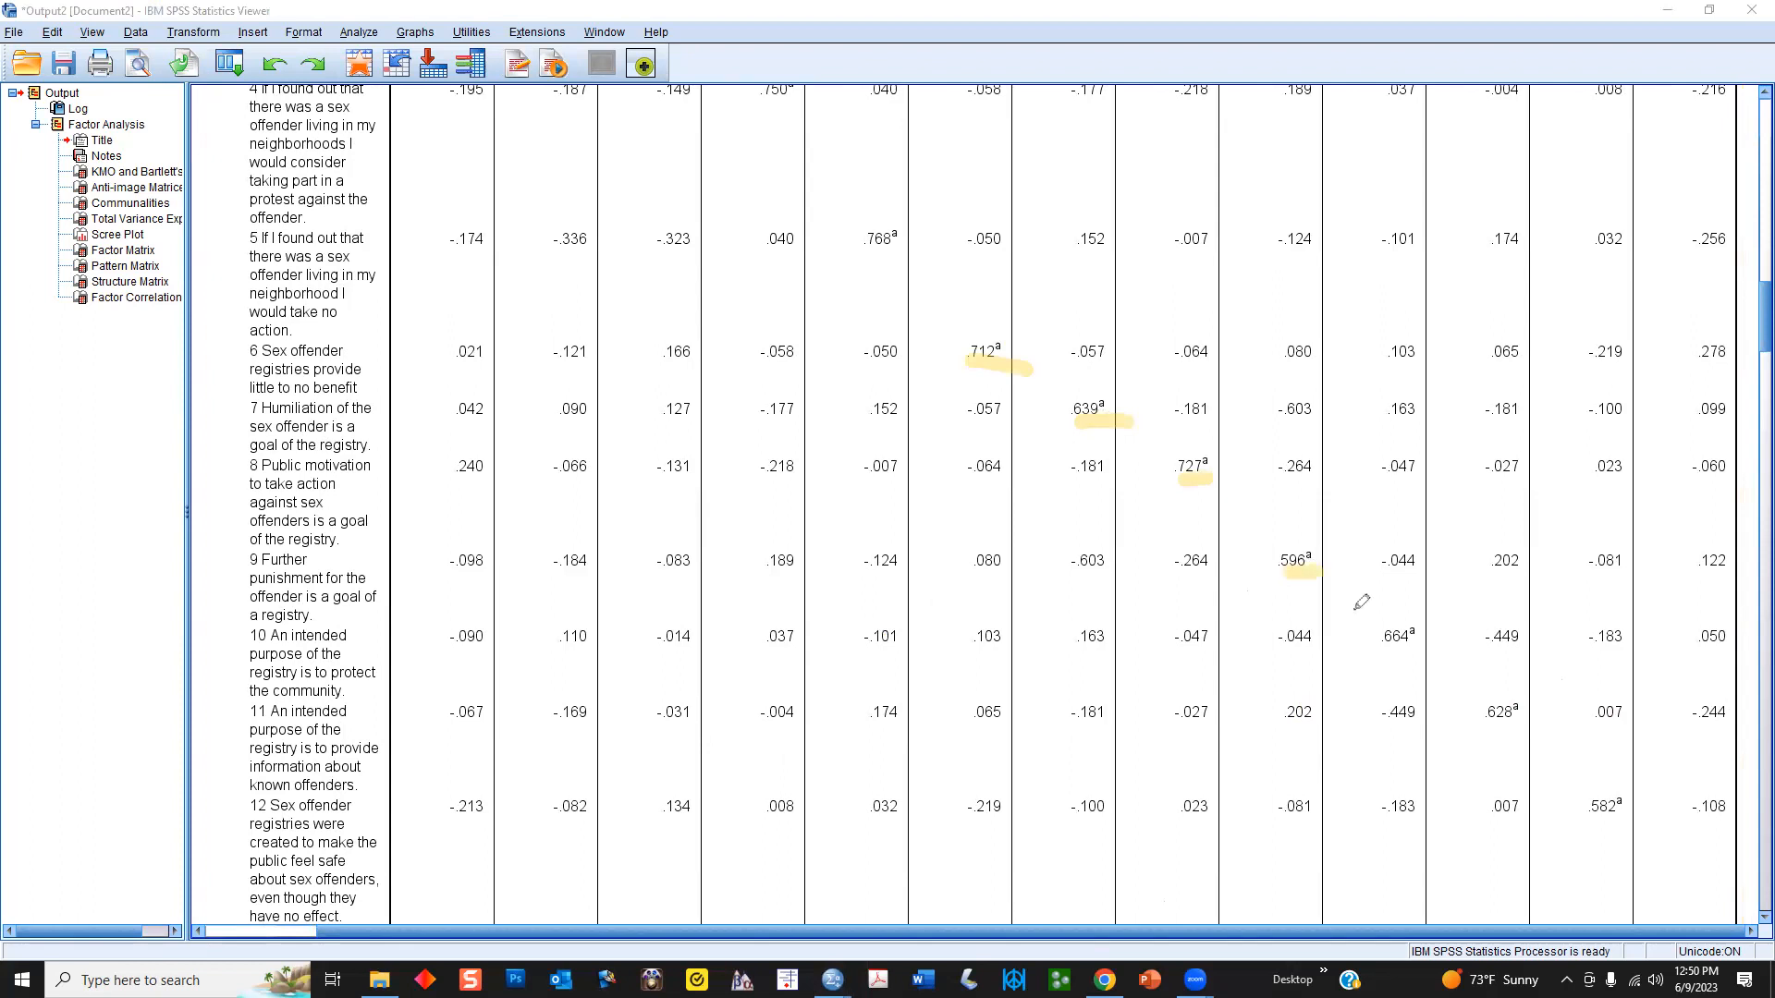
drag(1380, 654, 1434, 659)
drag(1490, 732, 1530, 734)
drag(1580, 829, 1616, 830)
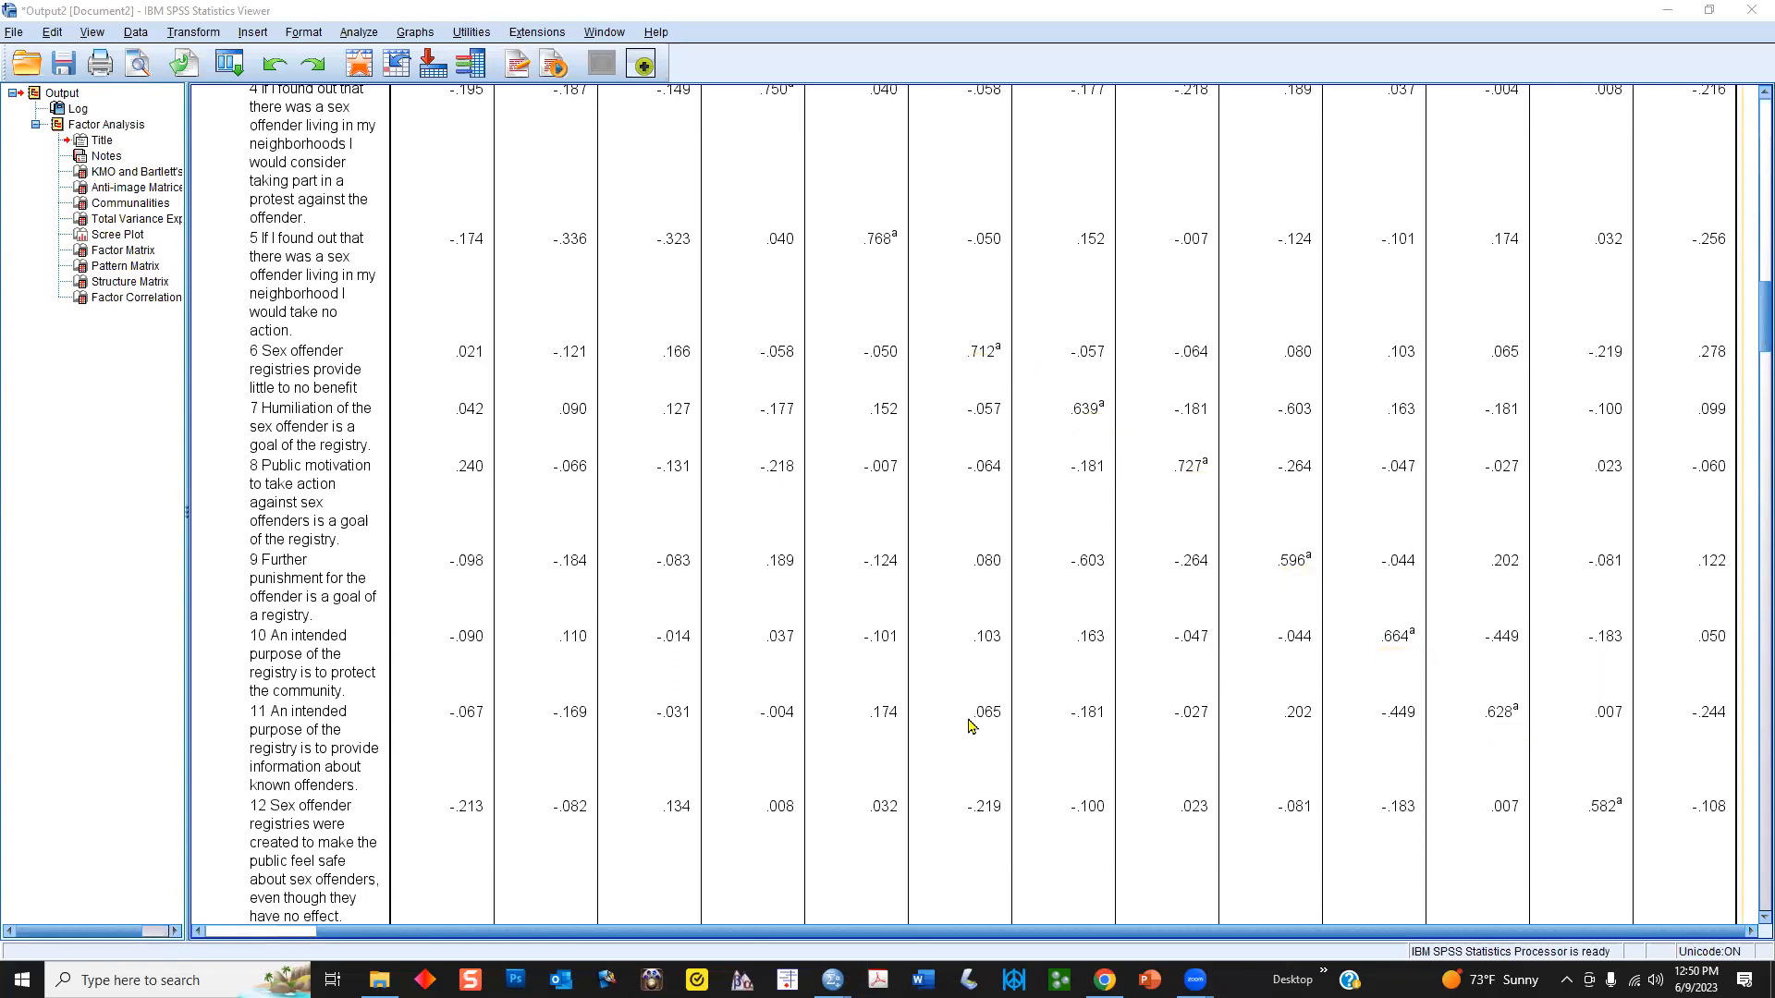
- Review the initial and extraction values in the Communalities table
scroll(860, 915, left, 2)
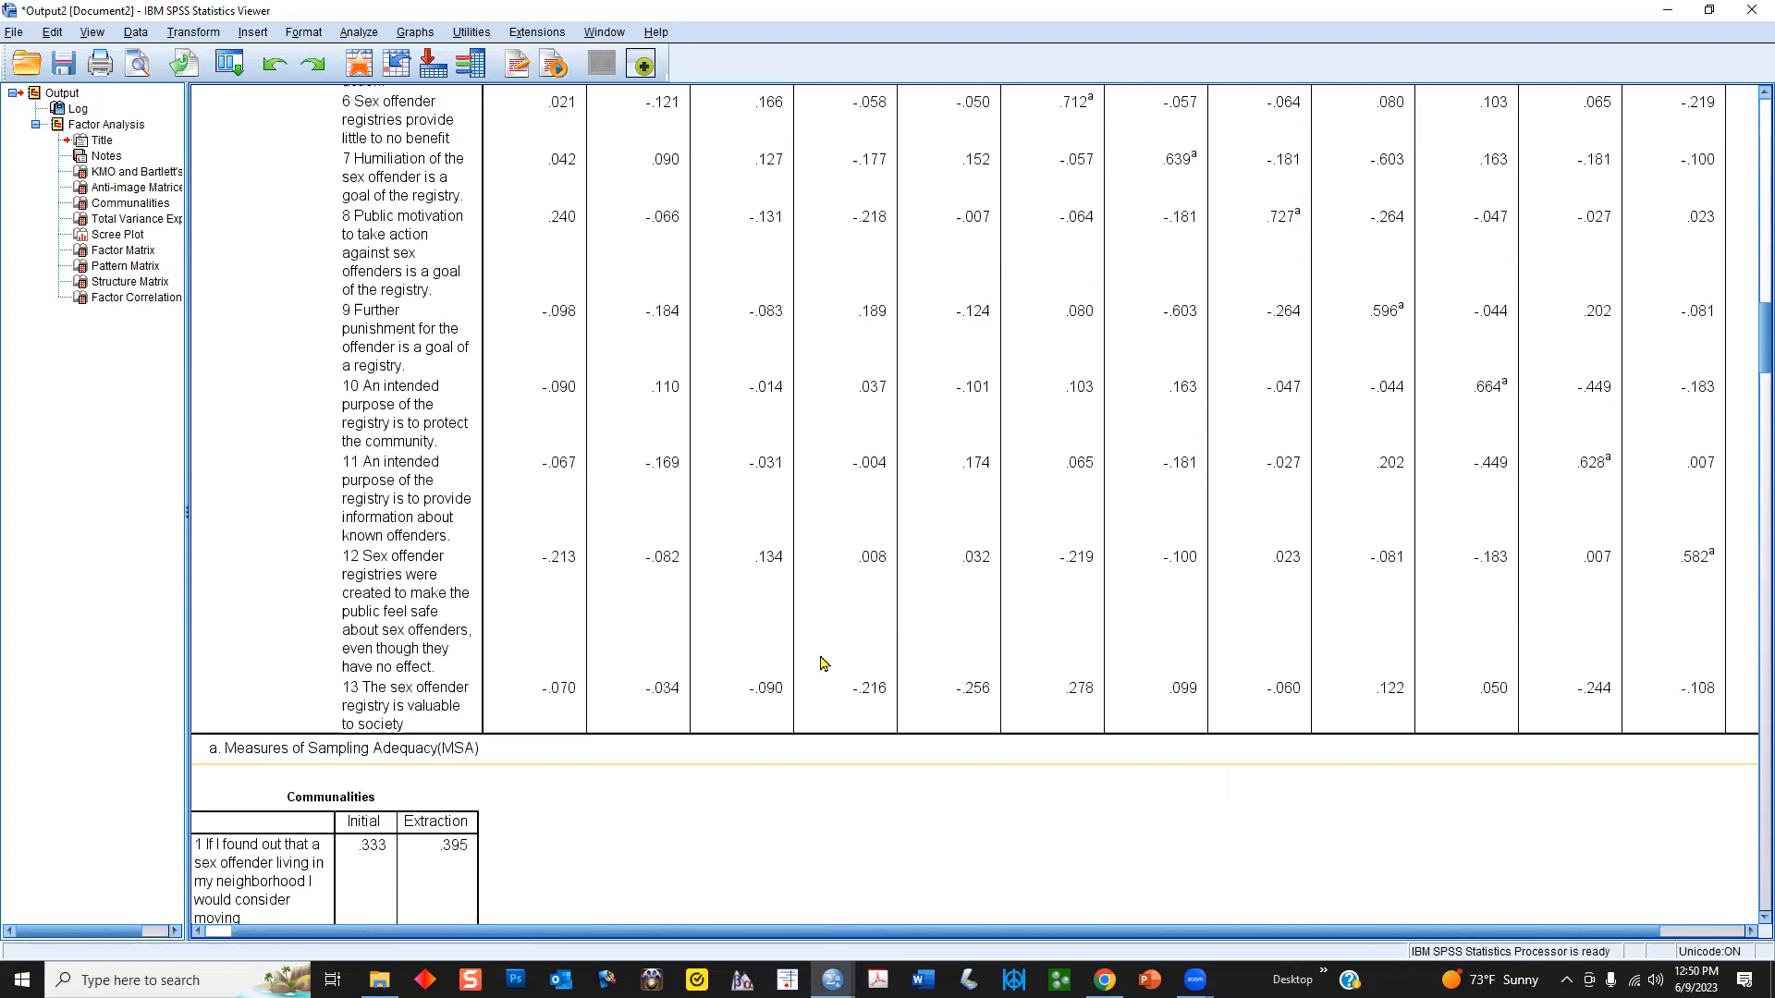
scroll(820, 666, down, 10)
scroll(825, 653, down, 3)
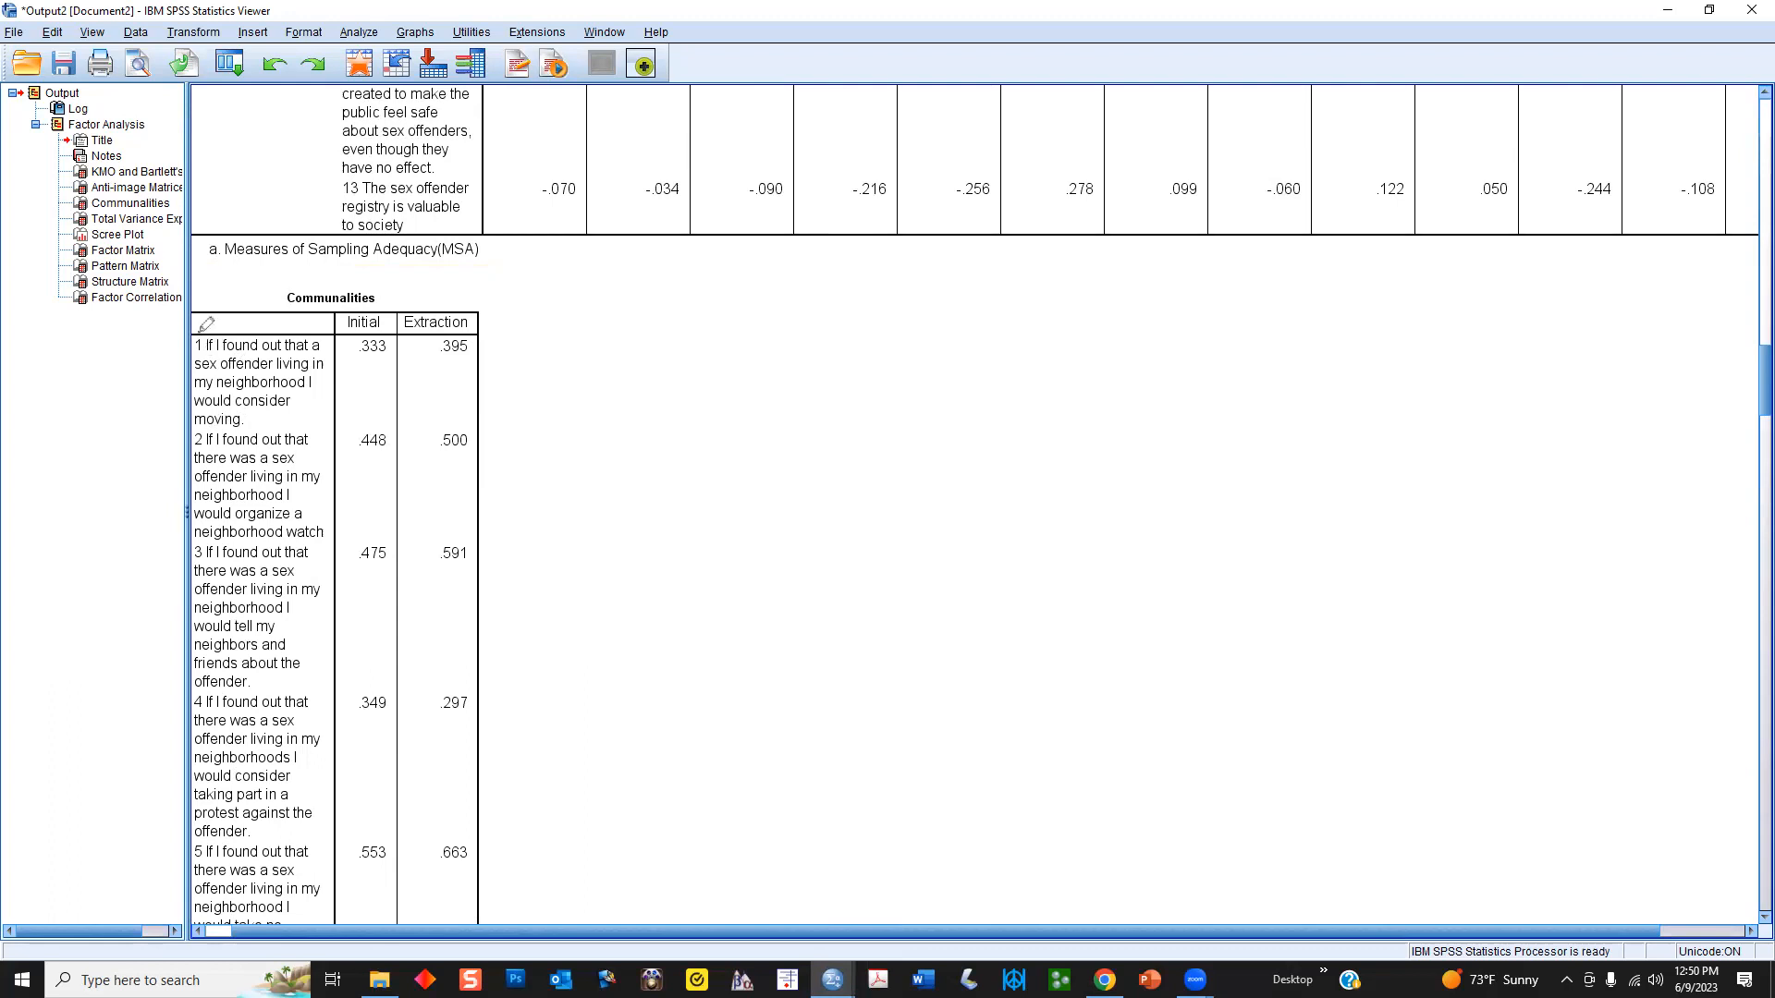
mouse_move(204, 310)
mouse_down()
mouse_move(189, 409)
mouse_move(490, 421)
mouse_move(425, 286)
mouse_move(189, 294)
mouse_up()
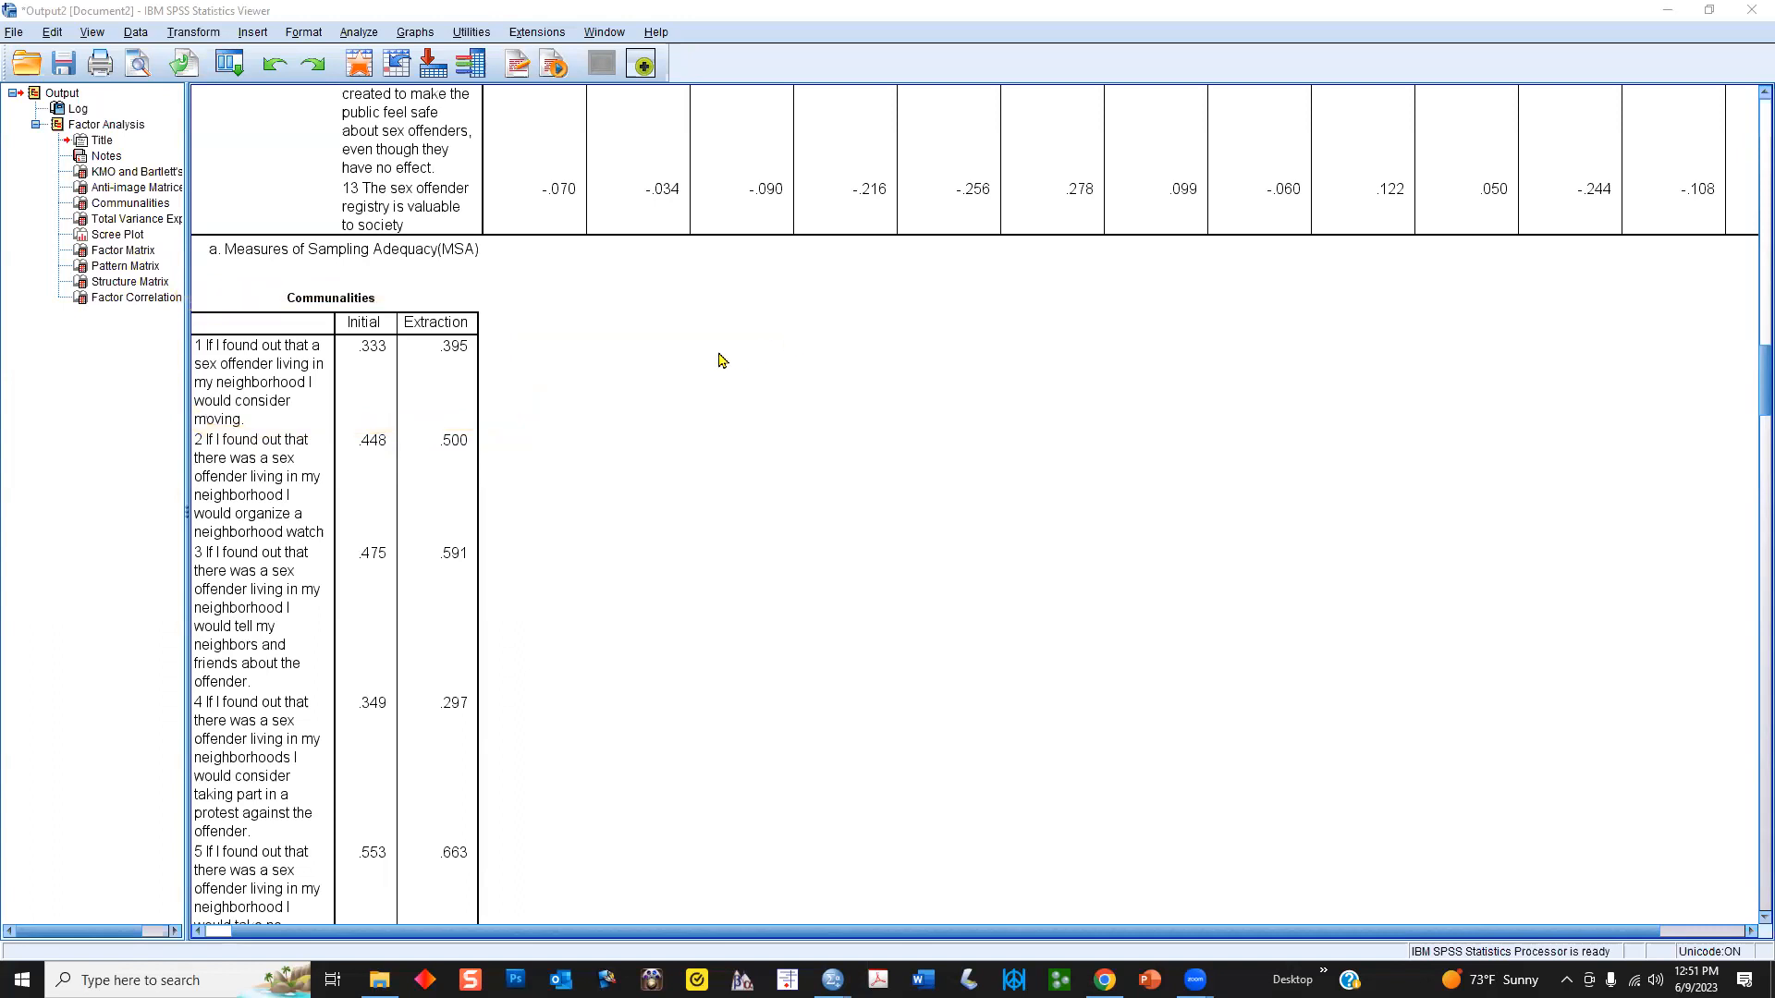
- Locate the Total Variance Explained table and examine the initial eigenvalue totals of factors 1 to 4
scroll(712, 359, down, 10)
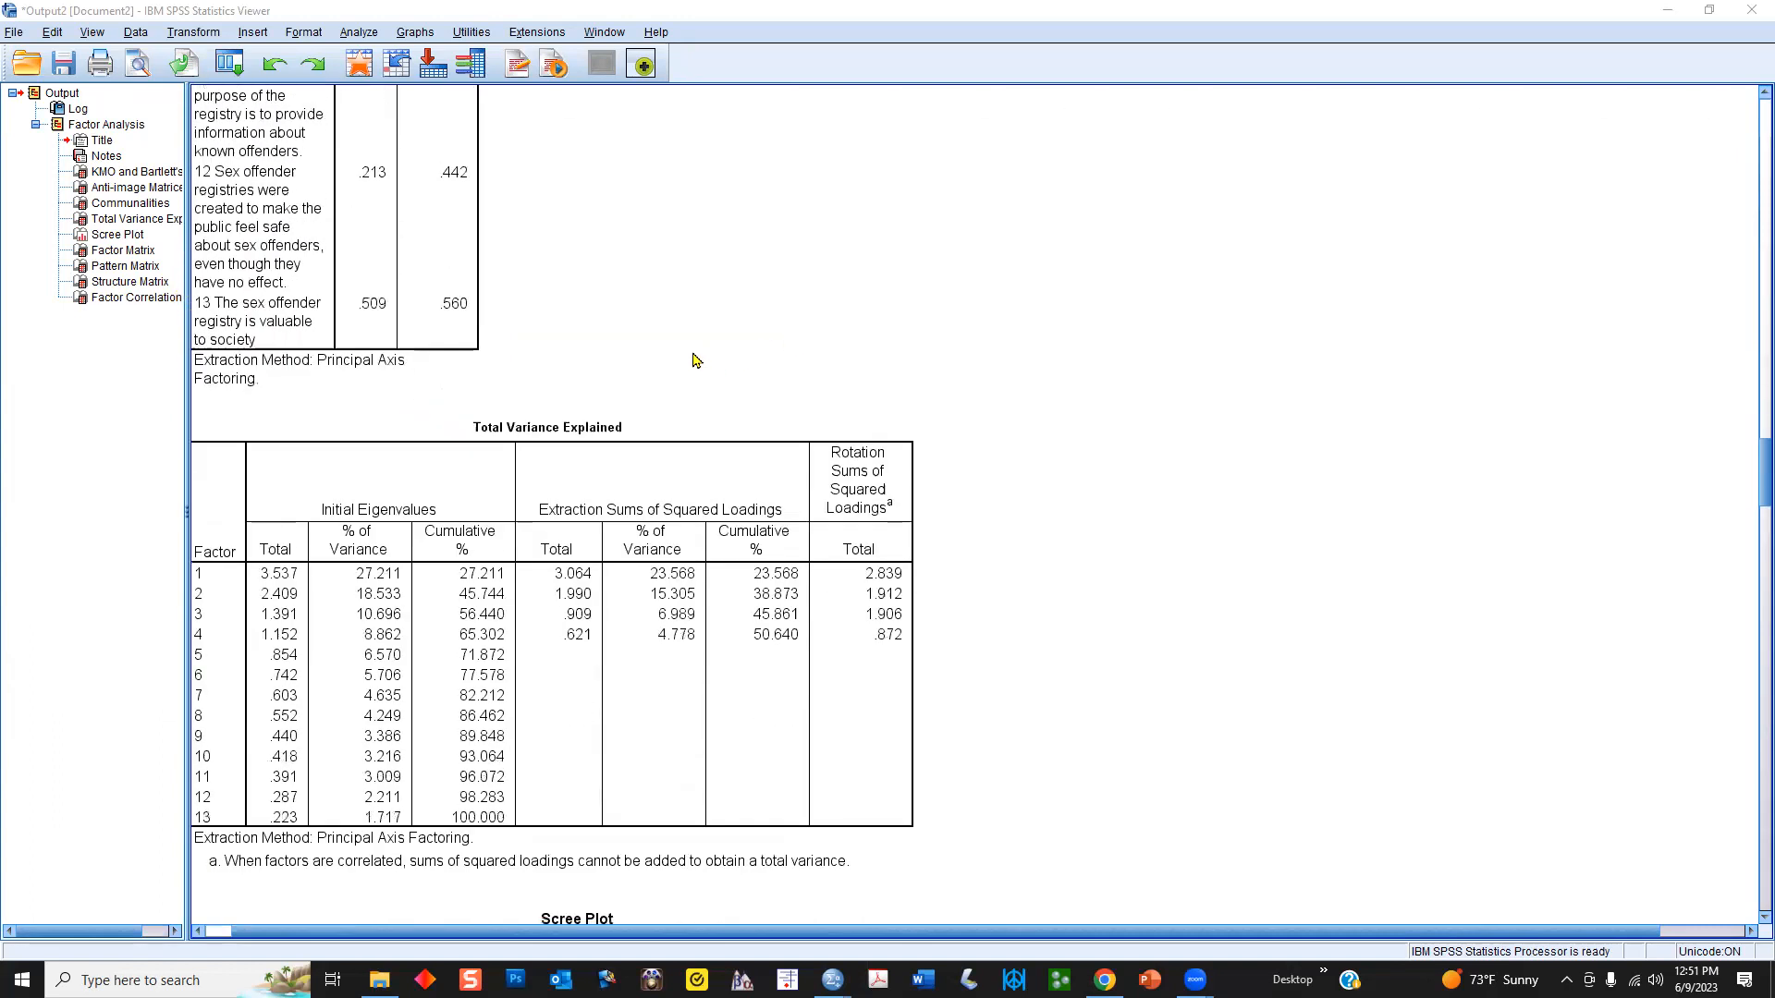
scroll(696, 359, down, 3)
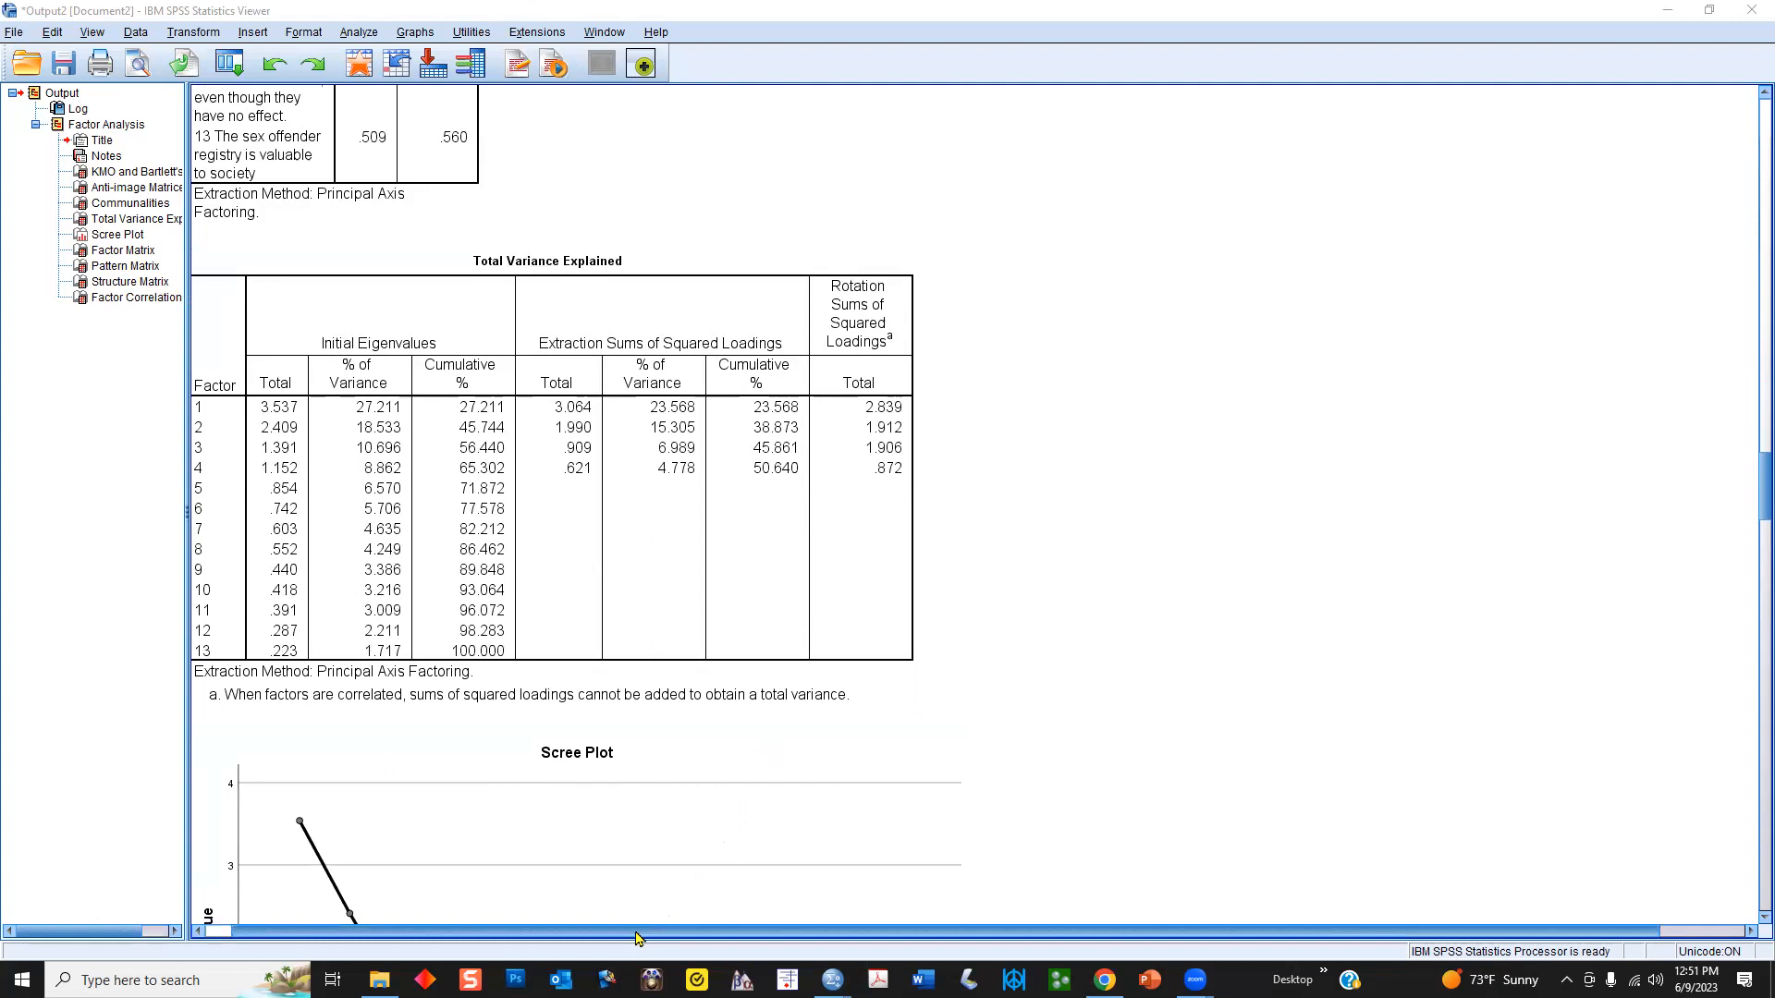
drag(636, 933, 603, 933)
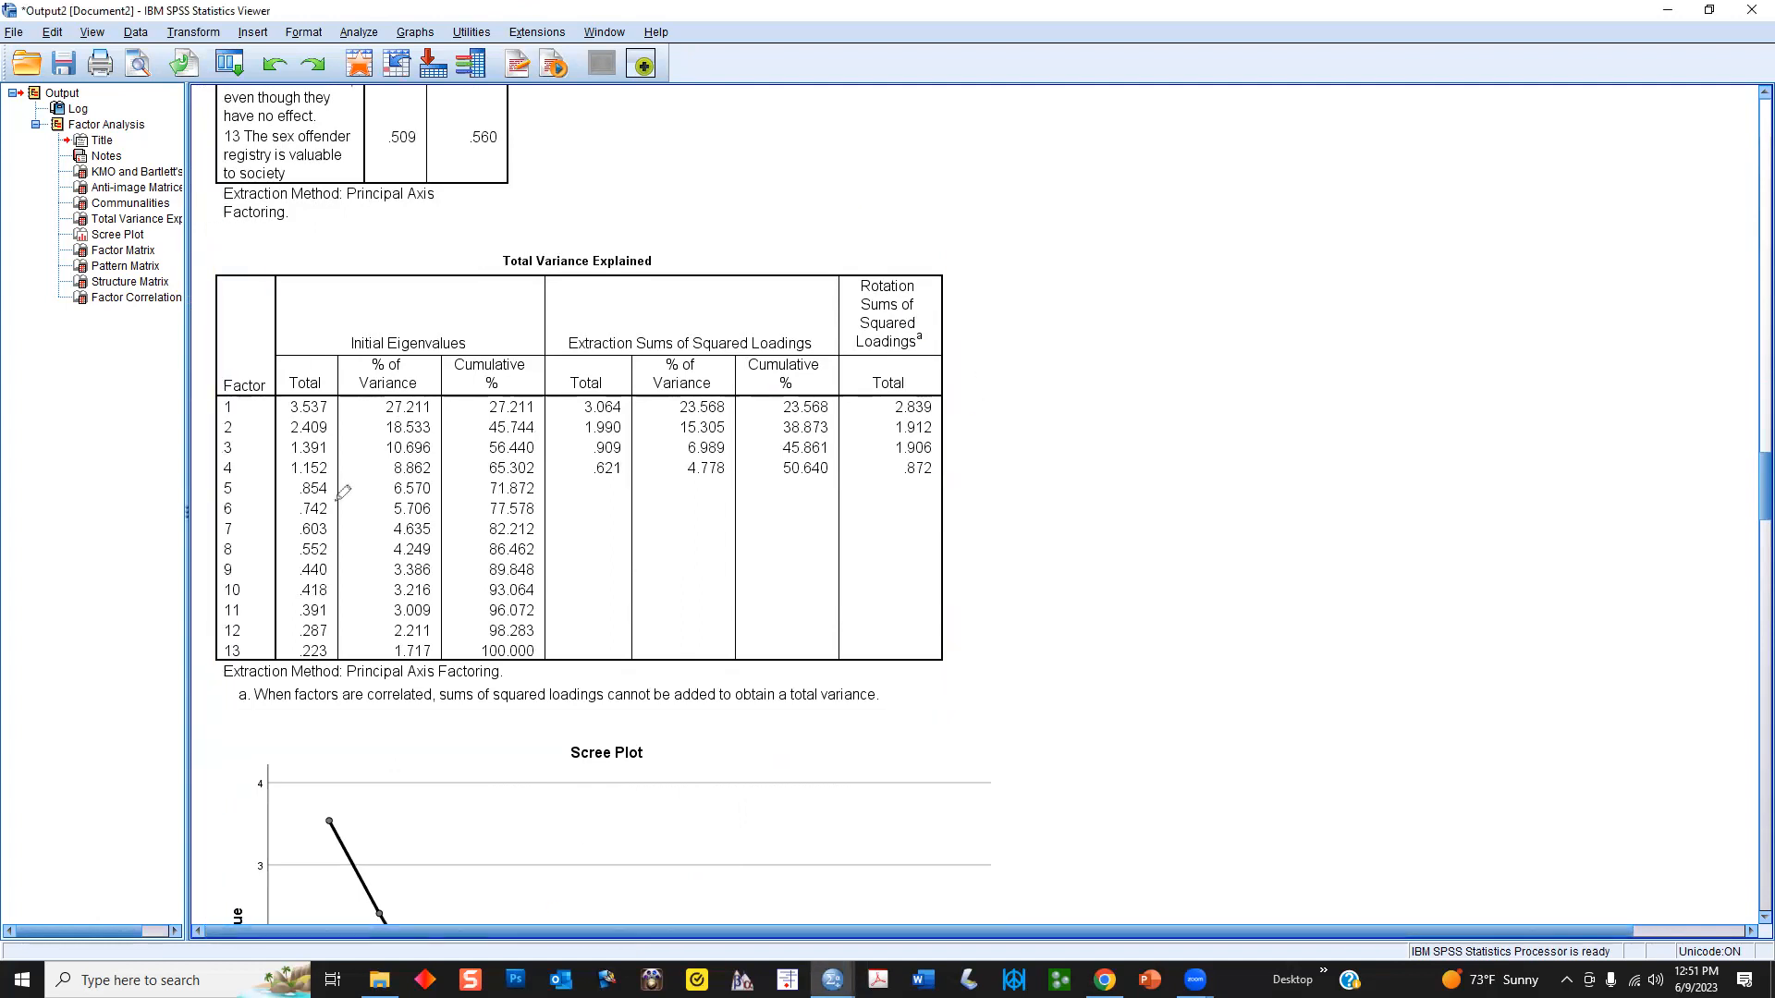
drag(292, 407, 329, 406)
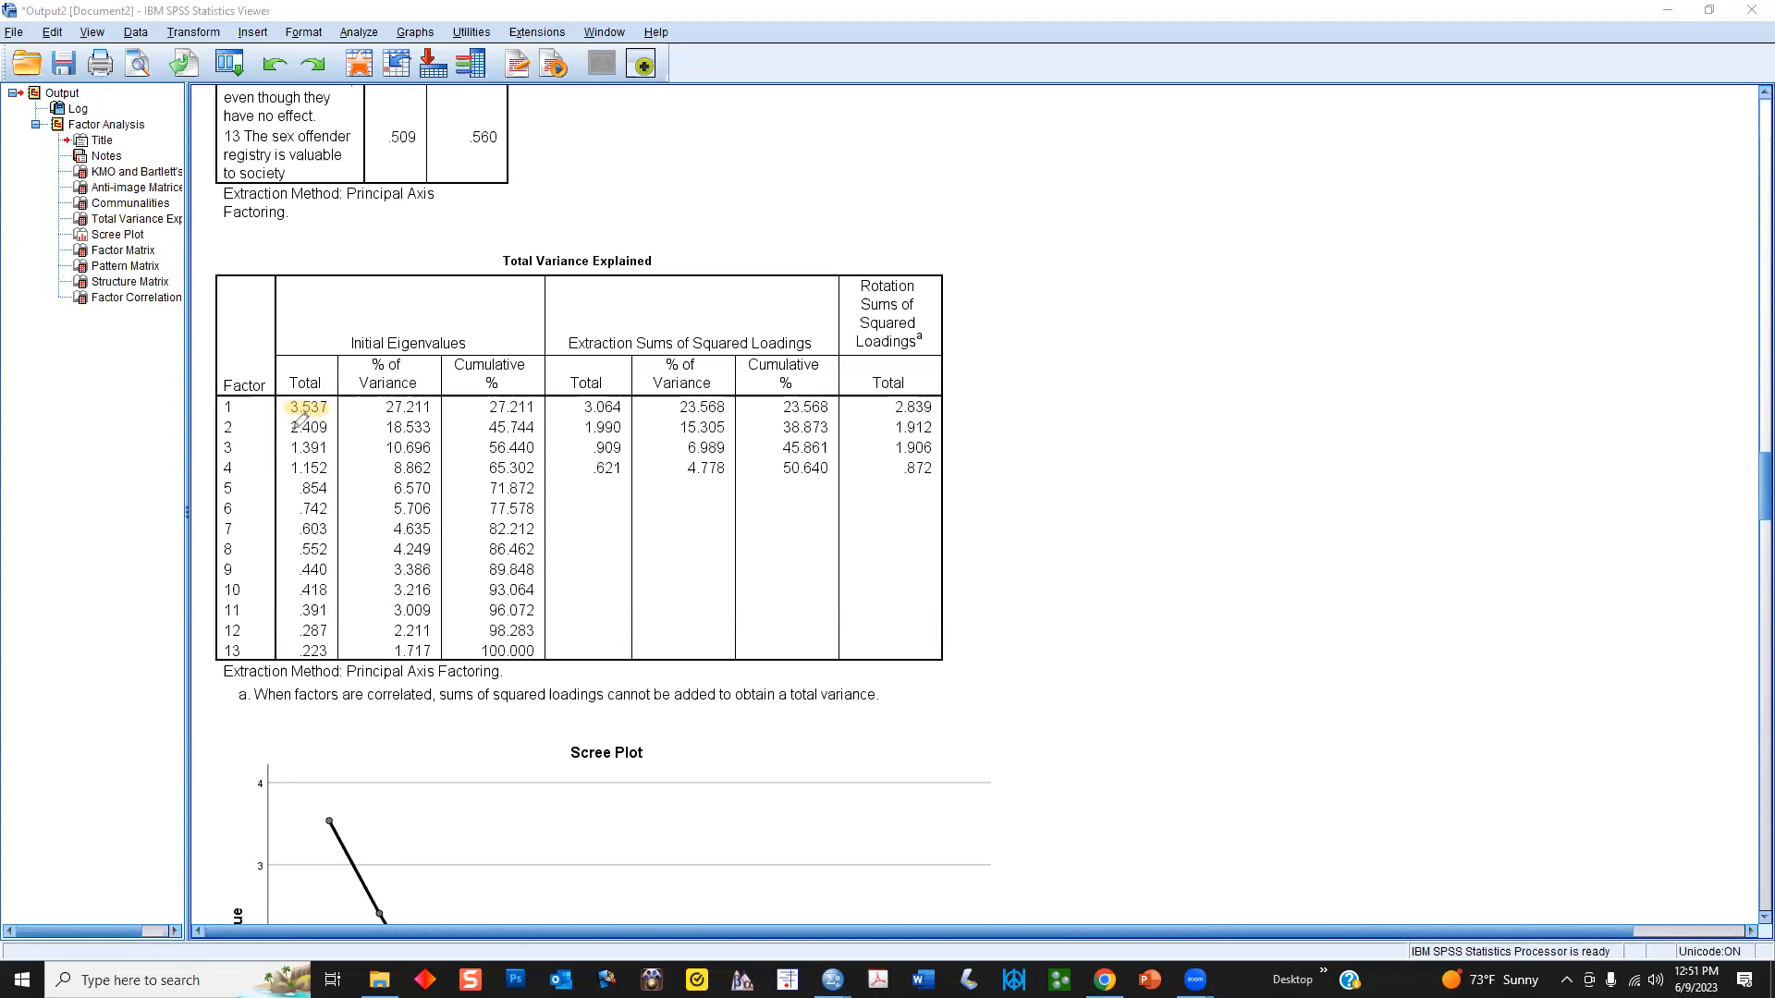
mouse_move(286, 428)
mouse_down()
mouse_move(342, 427)
mouse_move(321, 445)
mouse_move(346, 472)
mouse_up()
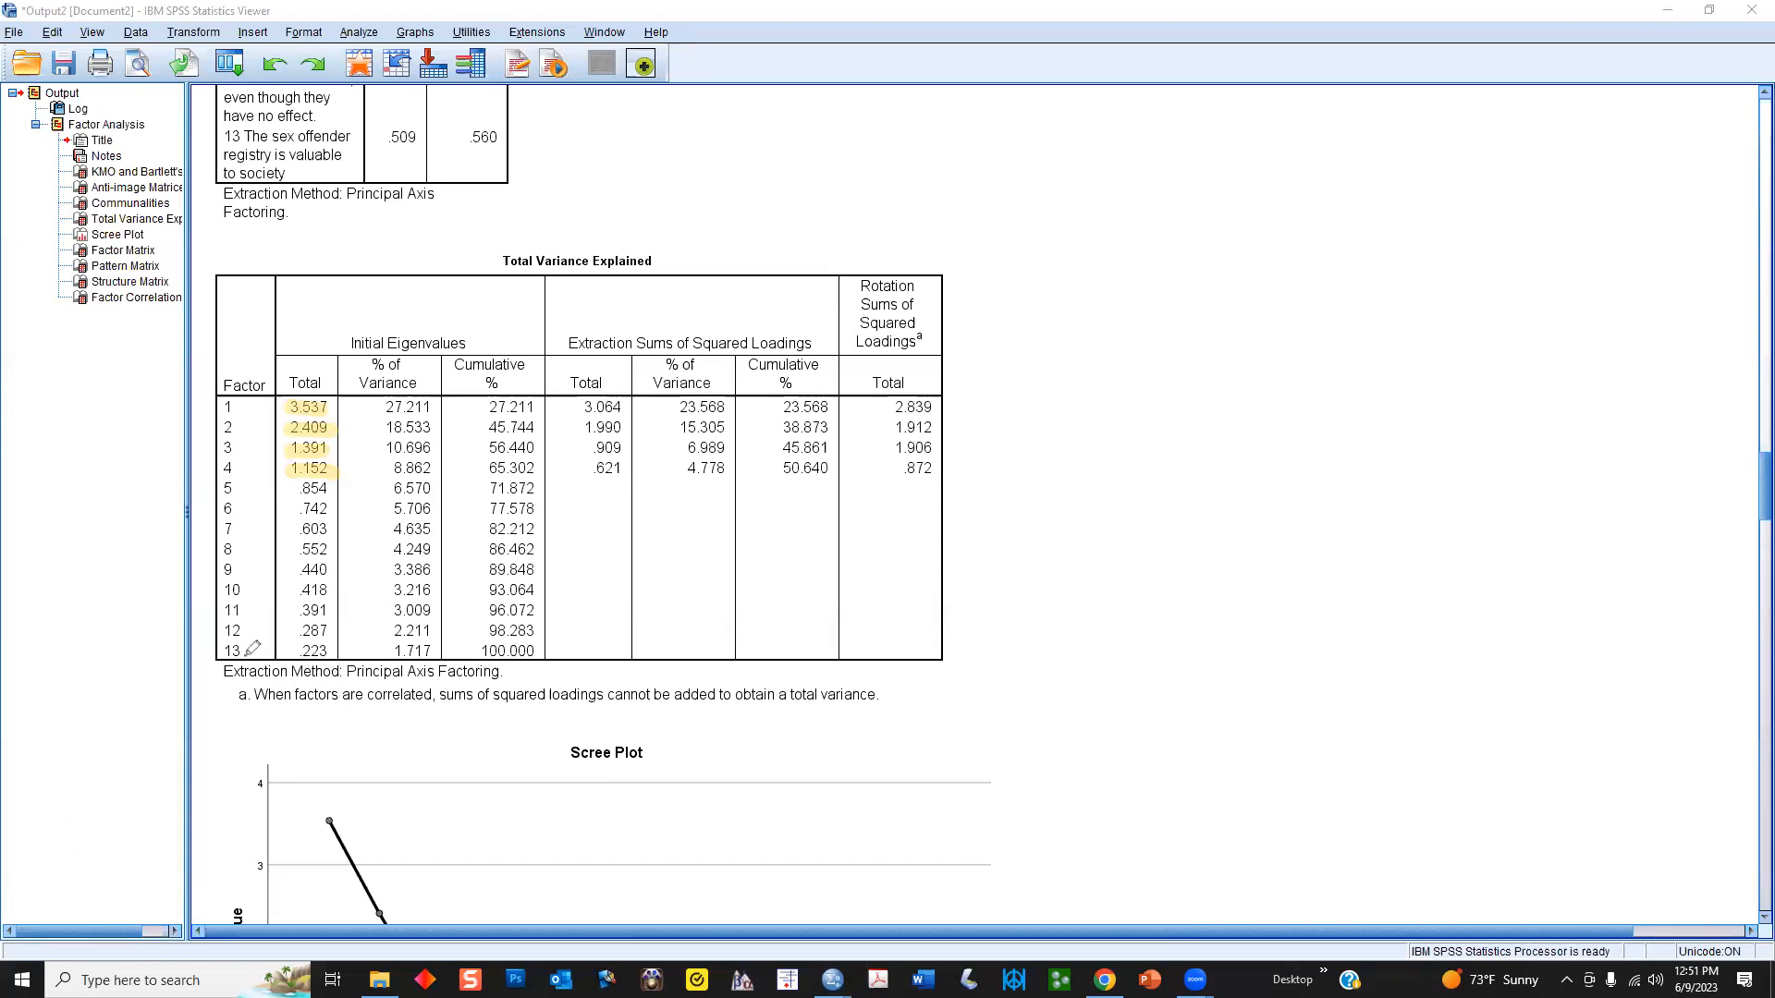
- Go through the listed factors one by one and compare them with the eigenvalue totals of the first four factors
click(239, 407)
click(243, 427)
click(242, 450)
click(241, 469)
click(243, 490)
click(242, 509)
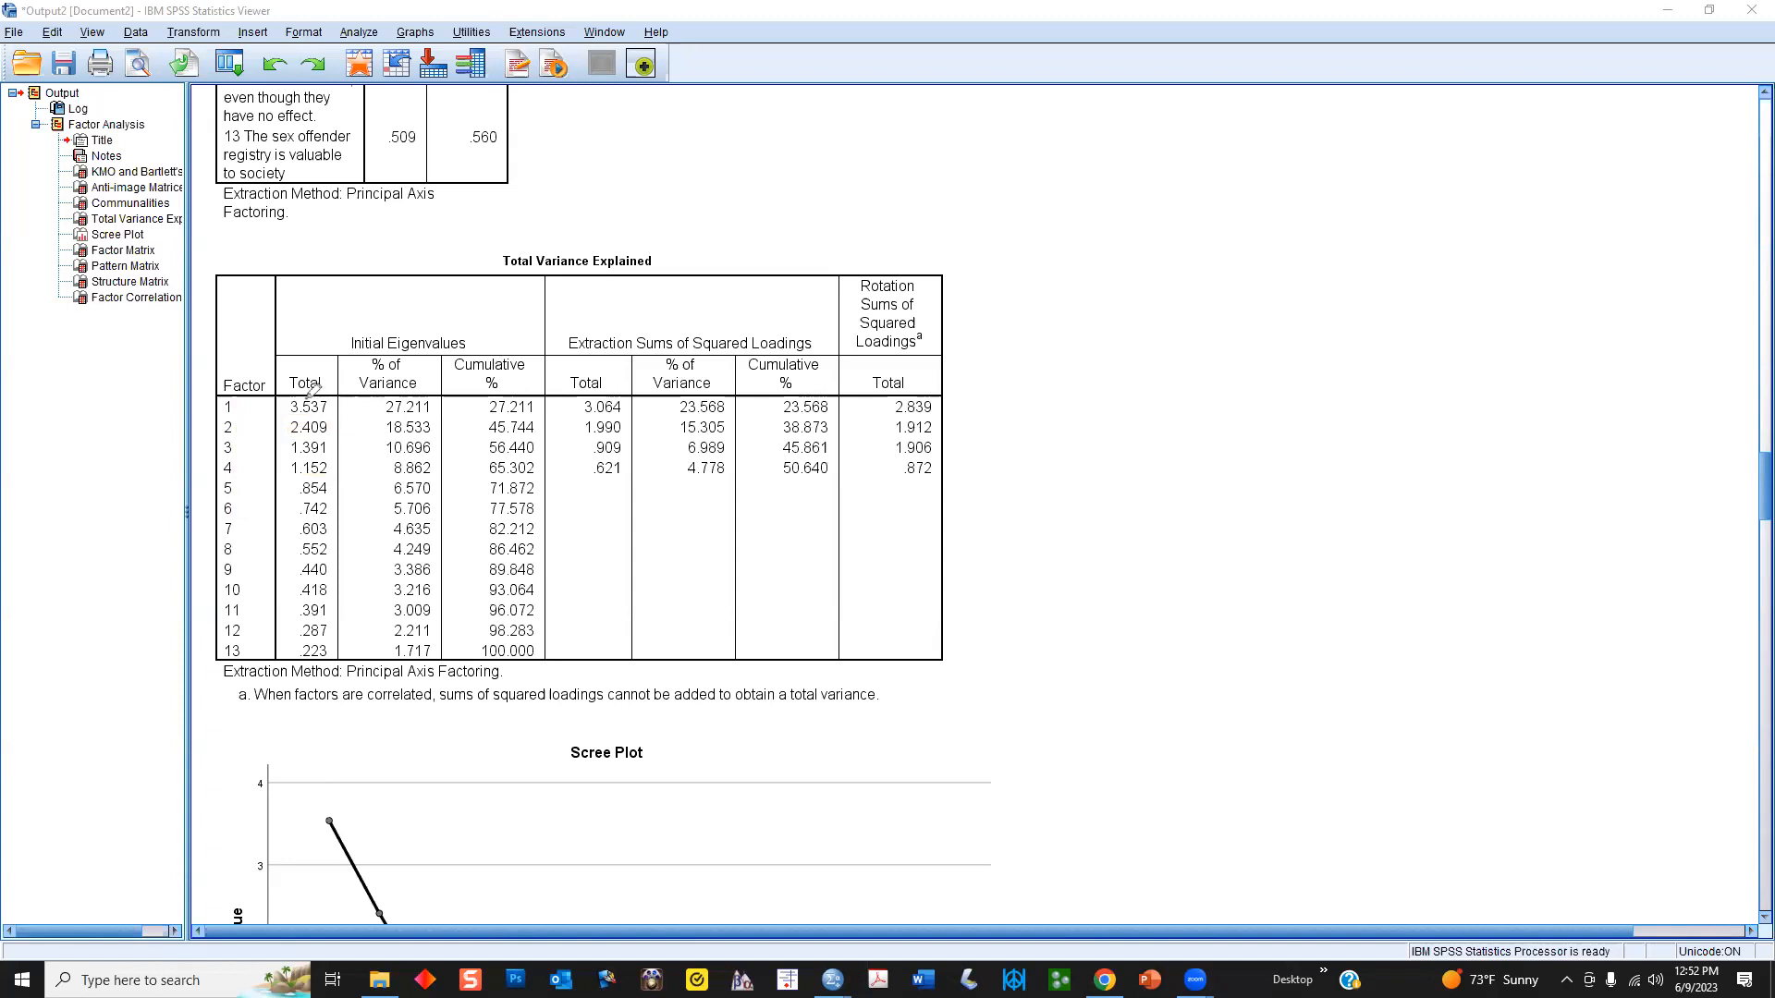
mouse_move(290, 395)
mouse_down()
mouse_move(259, 452)
mouse_move(316, 499)
mouse_move(368, 457)
mouse_move(334, 383)
mouse_move(290, 383)
mouse_up()
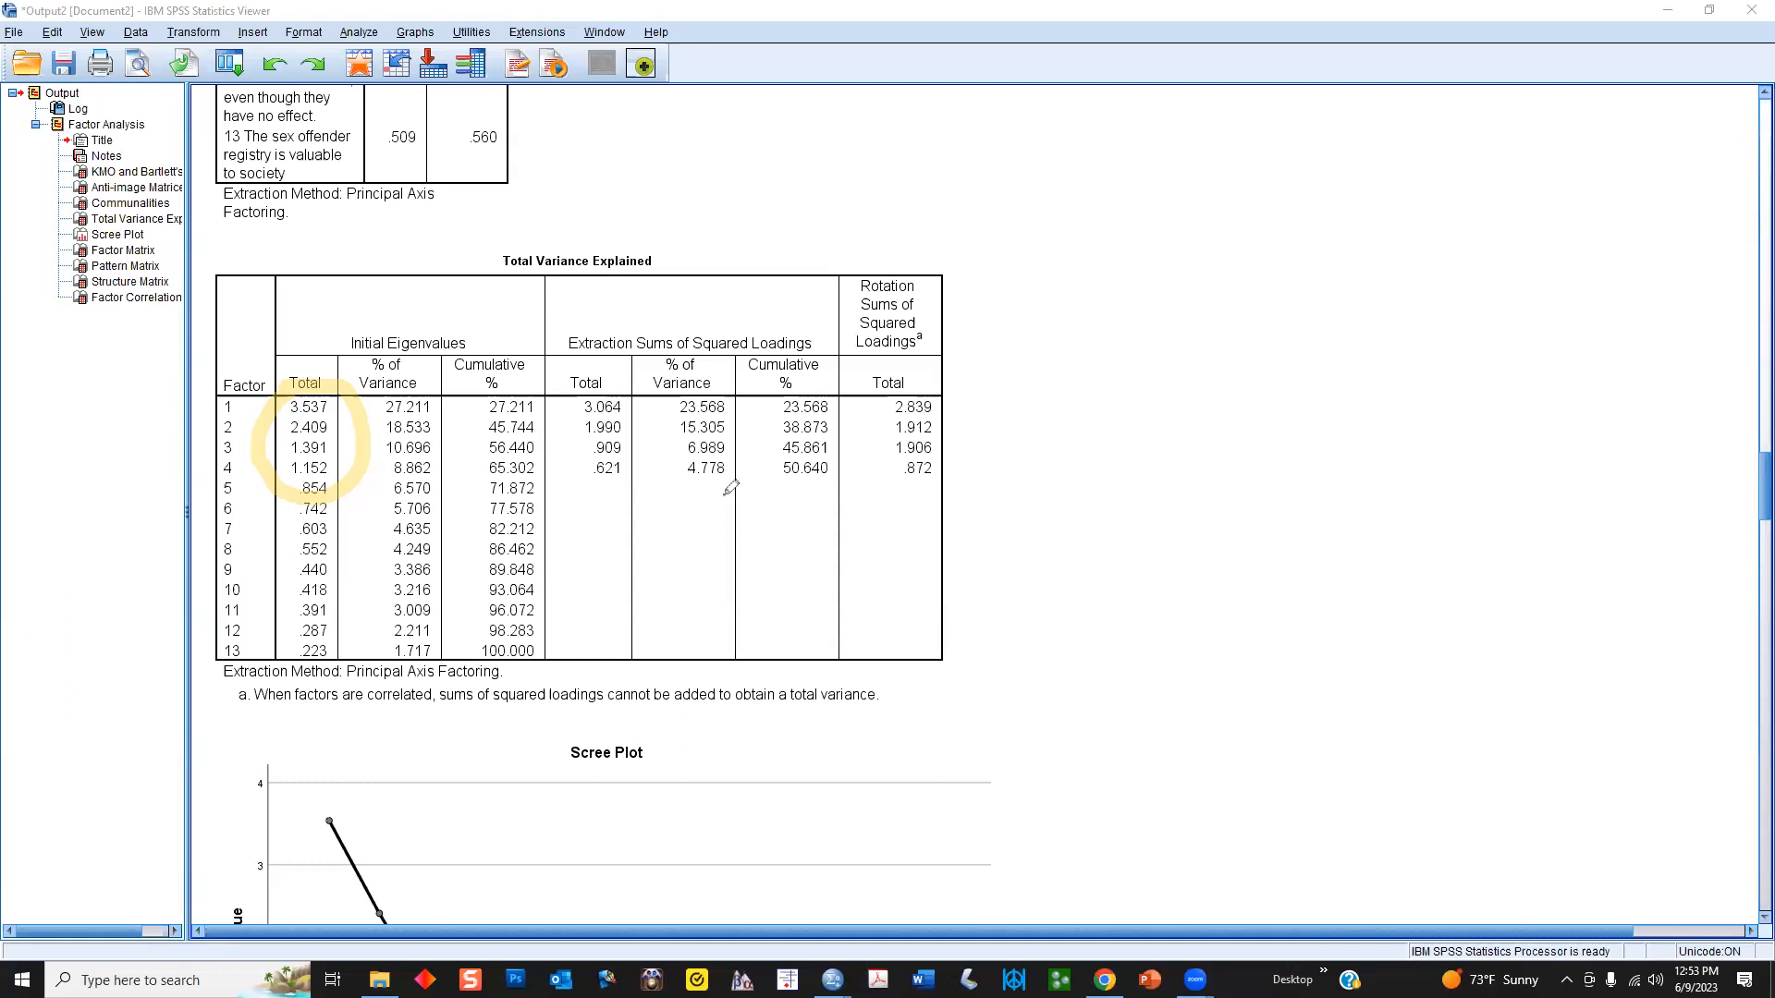
- Examine the extraction percentage of variance for the four factors against the 5% criterion
mouse_move(645, 340)
mouse_down()
mouse_move(653, 488)
mouse_move(721, 503)
mouse_move(744, 342)
mouse_move(614, 370)
mouse_up()
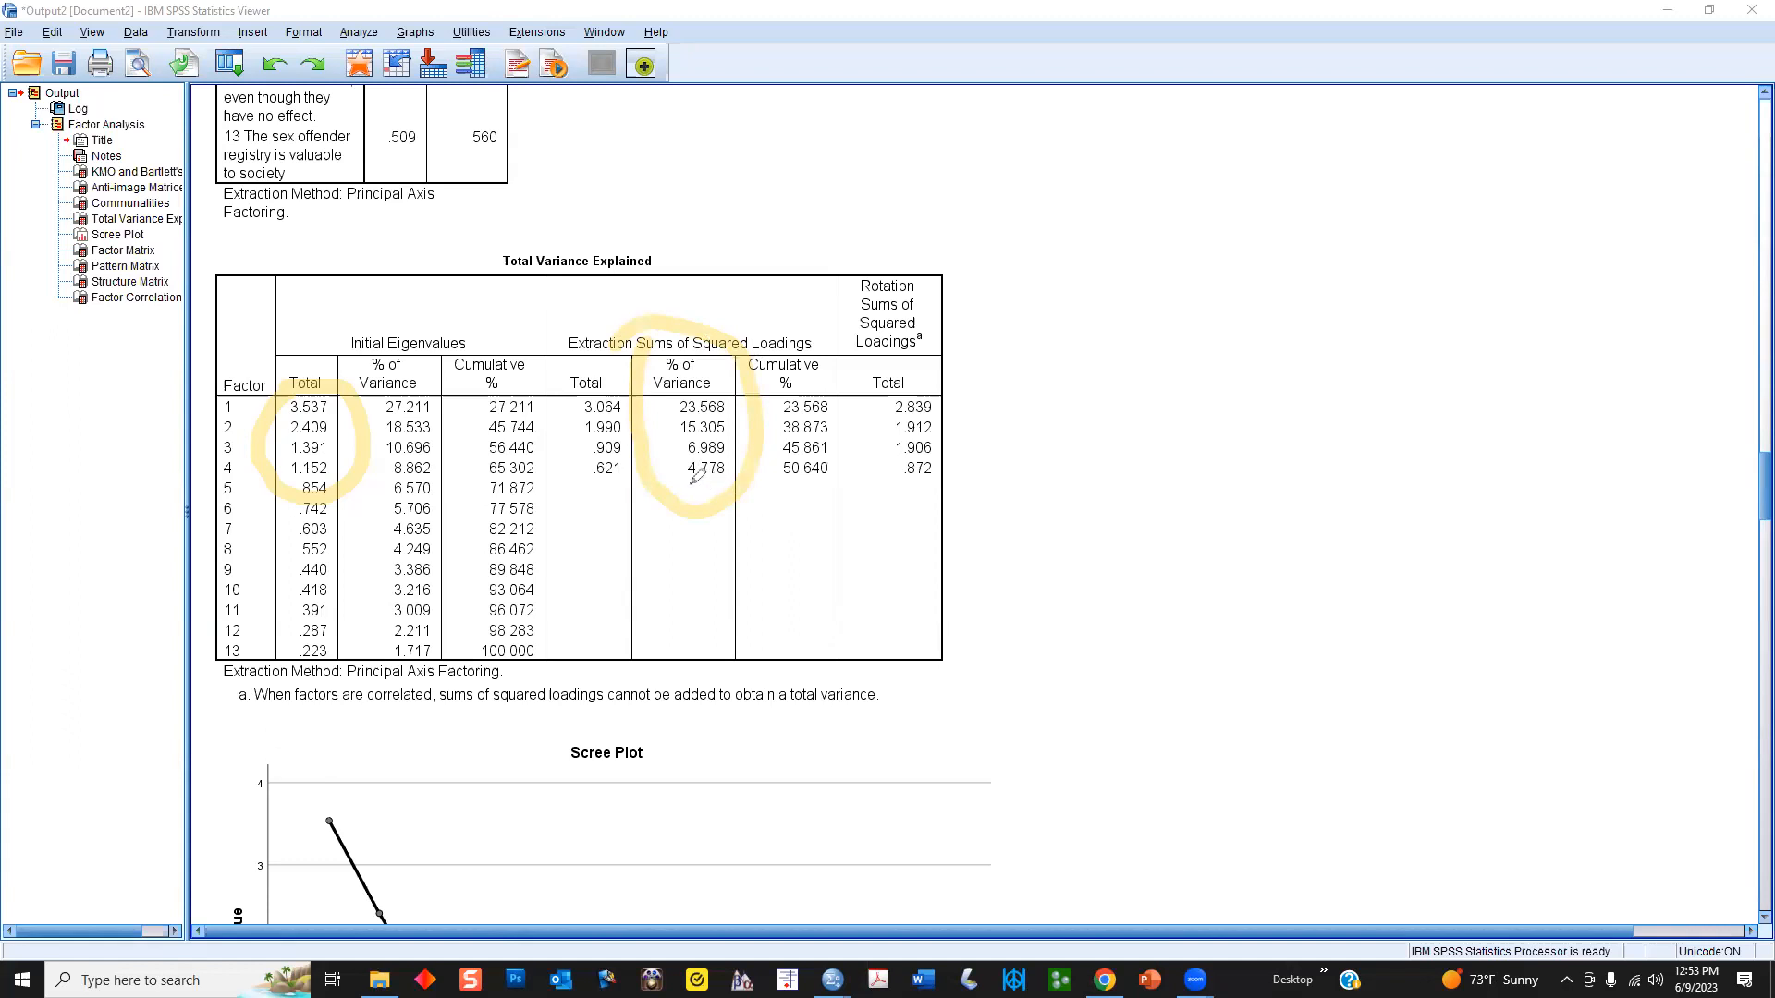
drag(681, 408, 730, 407)
drag(683, 473, 702, 468)
drag(744, 495, 909, 529)
mouse_move(1049, 513)
mouse_down()
mouse_move(1086, 498)
mouse_move(1117, 520)
mouse_move(1078, 515)
mouse_move(1122, 485)
mouse_move(1158, 537)
mouse_up()
click(1152, 480)
click(1197, 529)
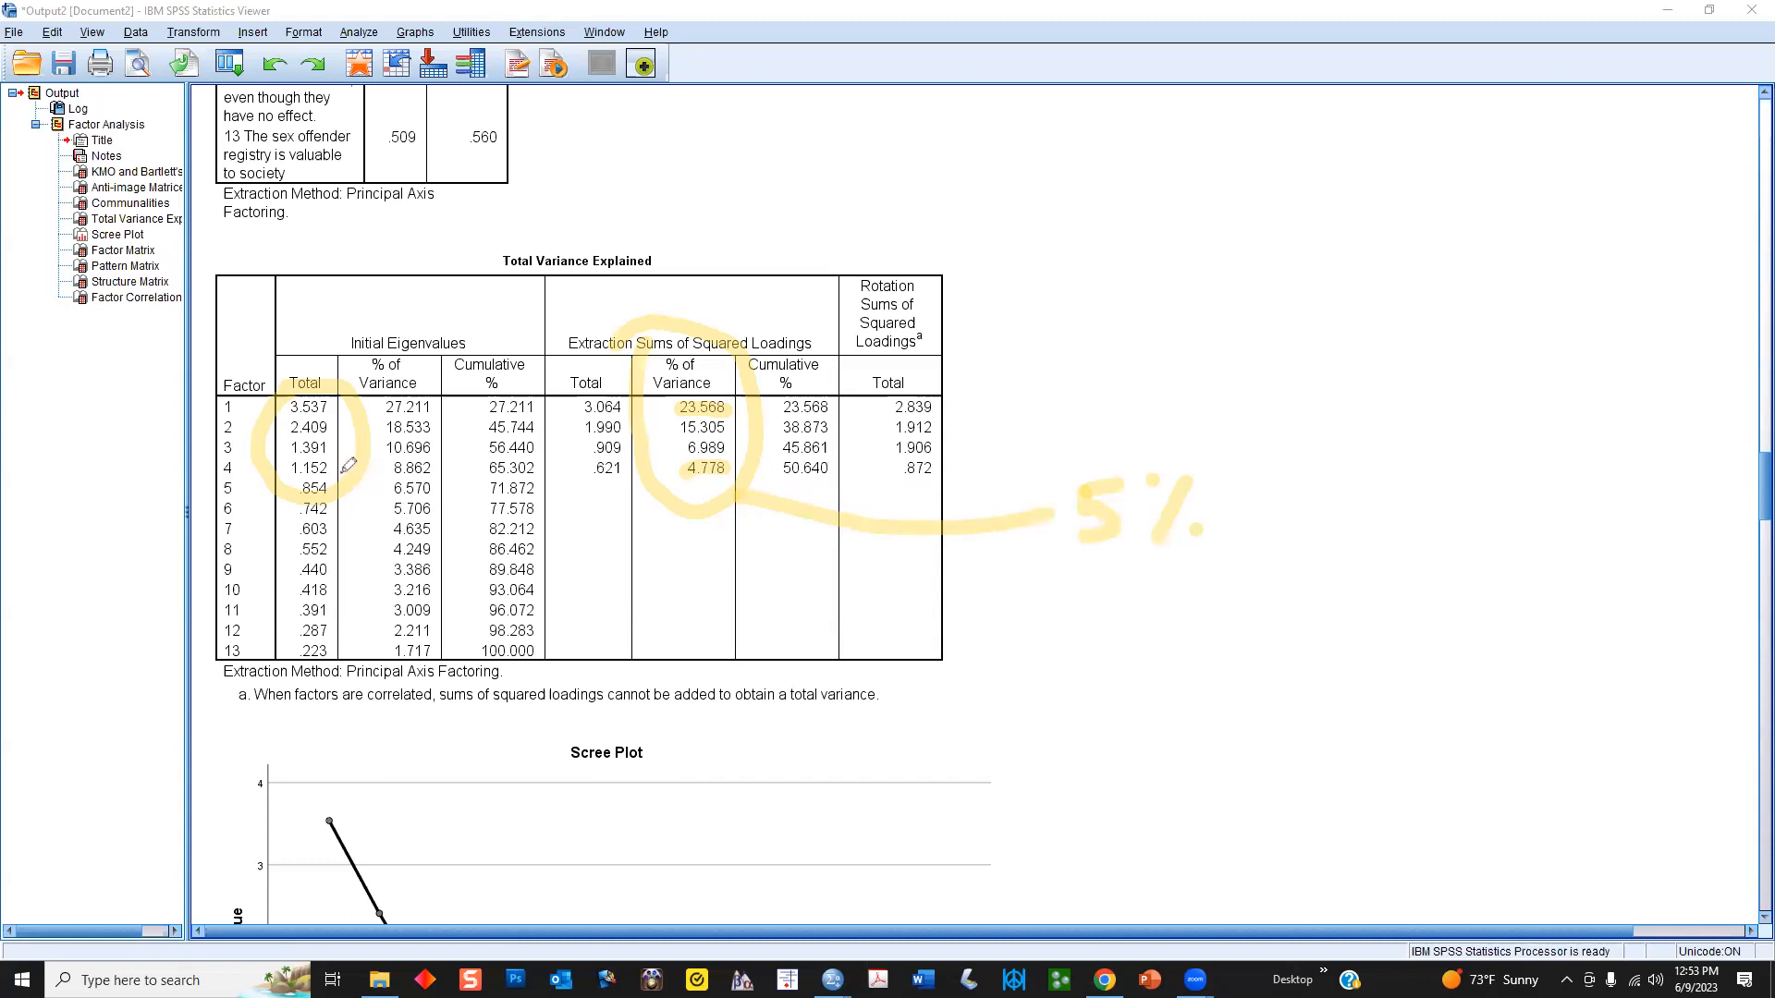
- Examine factor 4 across the initial eigenvalue and extraction columns of the Total Variance Explained table
drag(349, 465, 370, 491)
click(1042, 210)
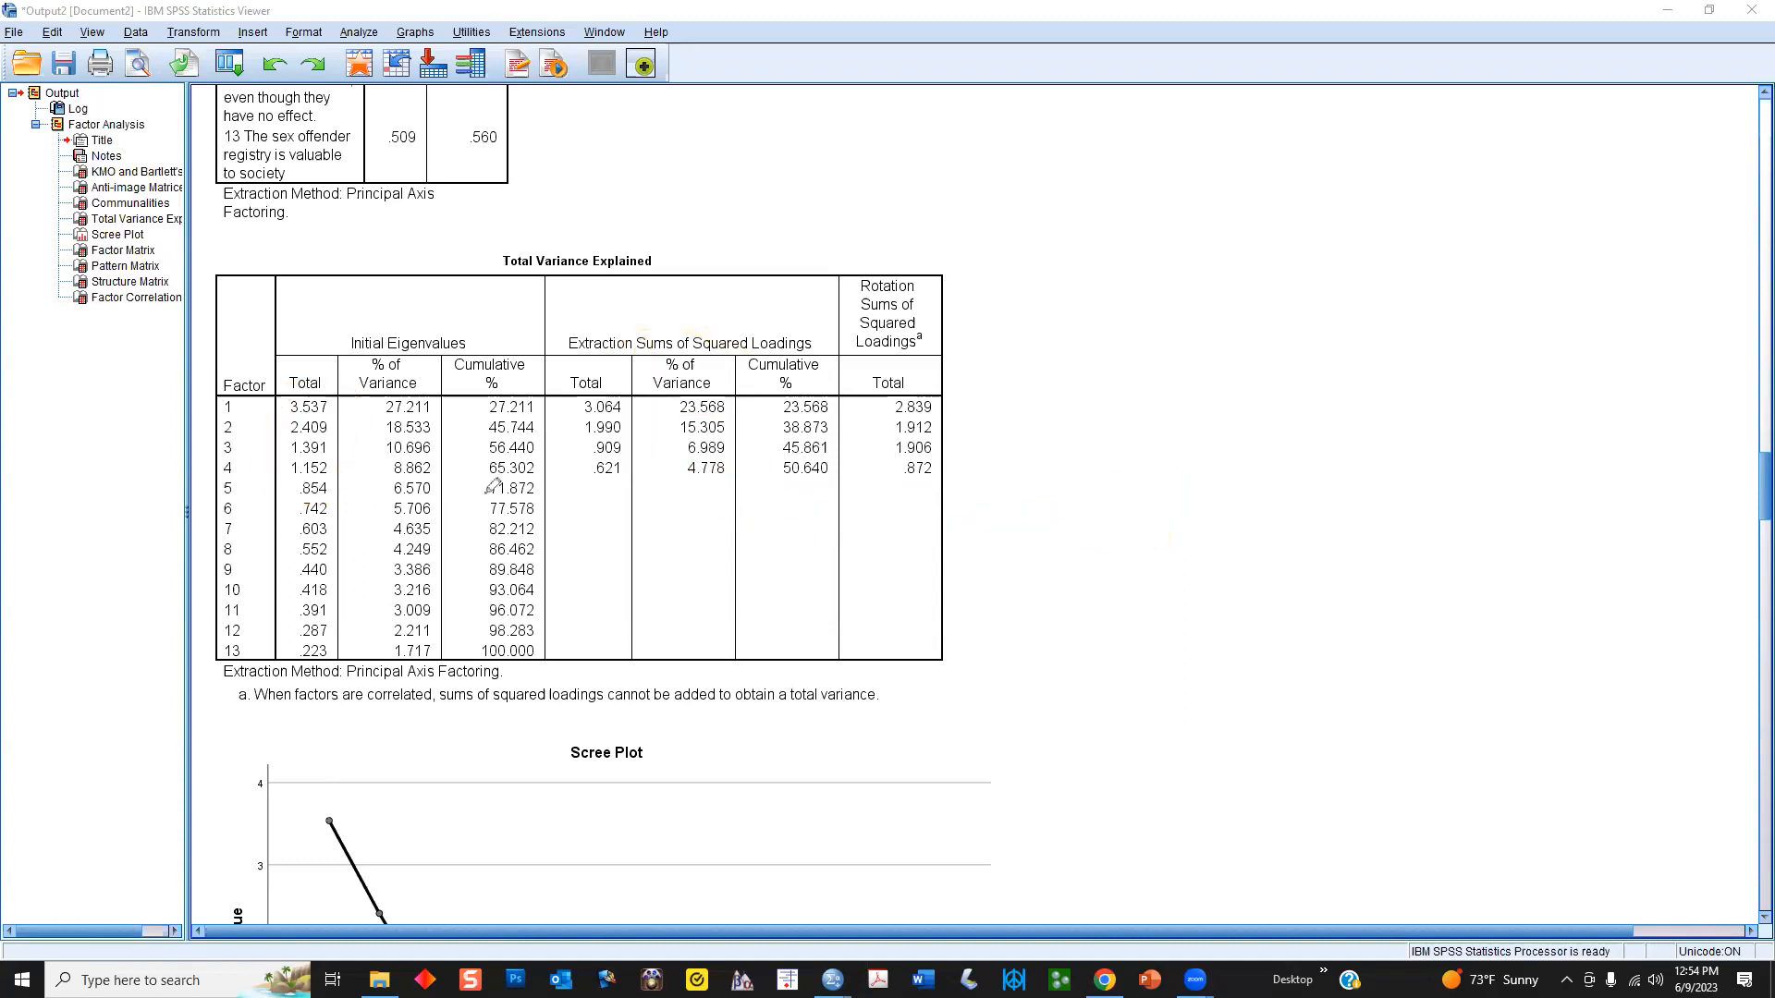
drag(200, 470, 731, 465)
- Locate the scree plot and trace one straight line along its flat tail and another along its steep section
scroll(1061, 644, down, 5)
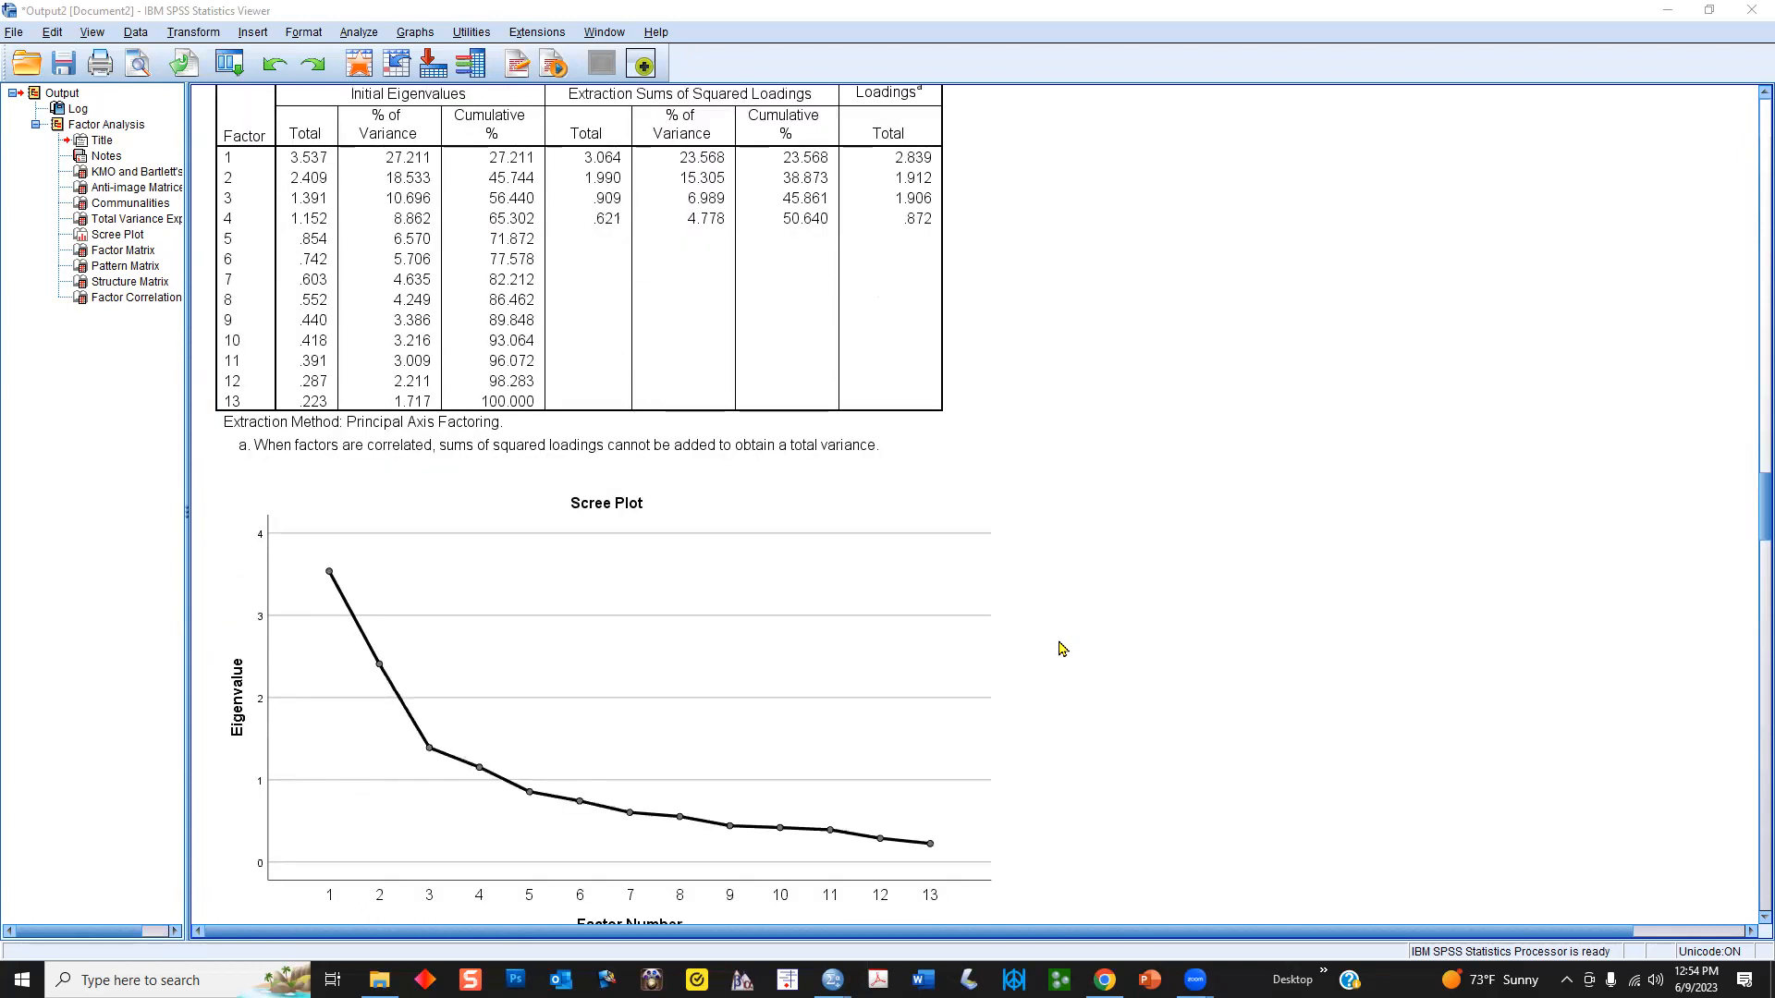
scroll(1063, 626, down, 1)
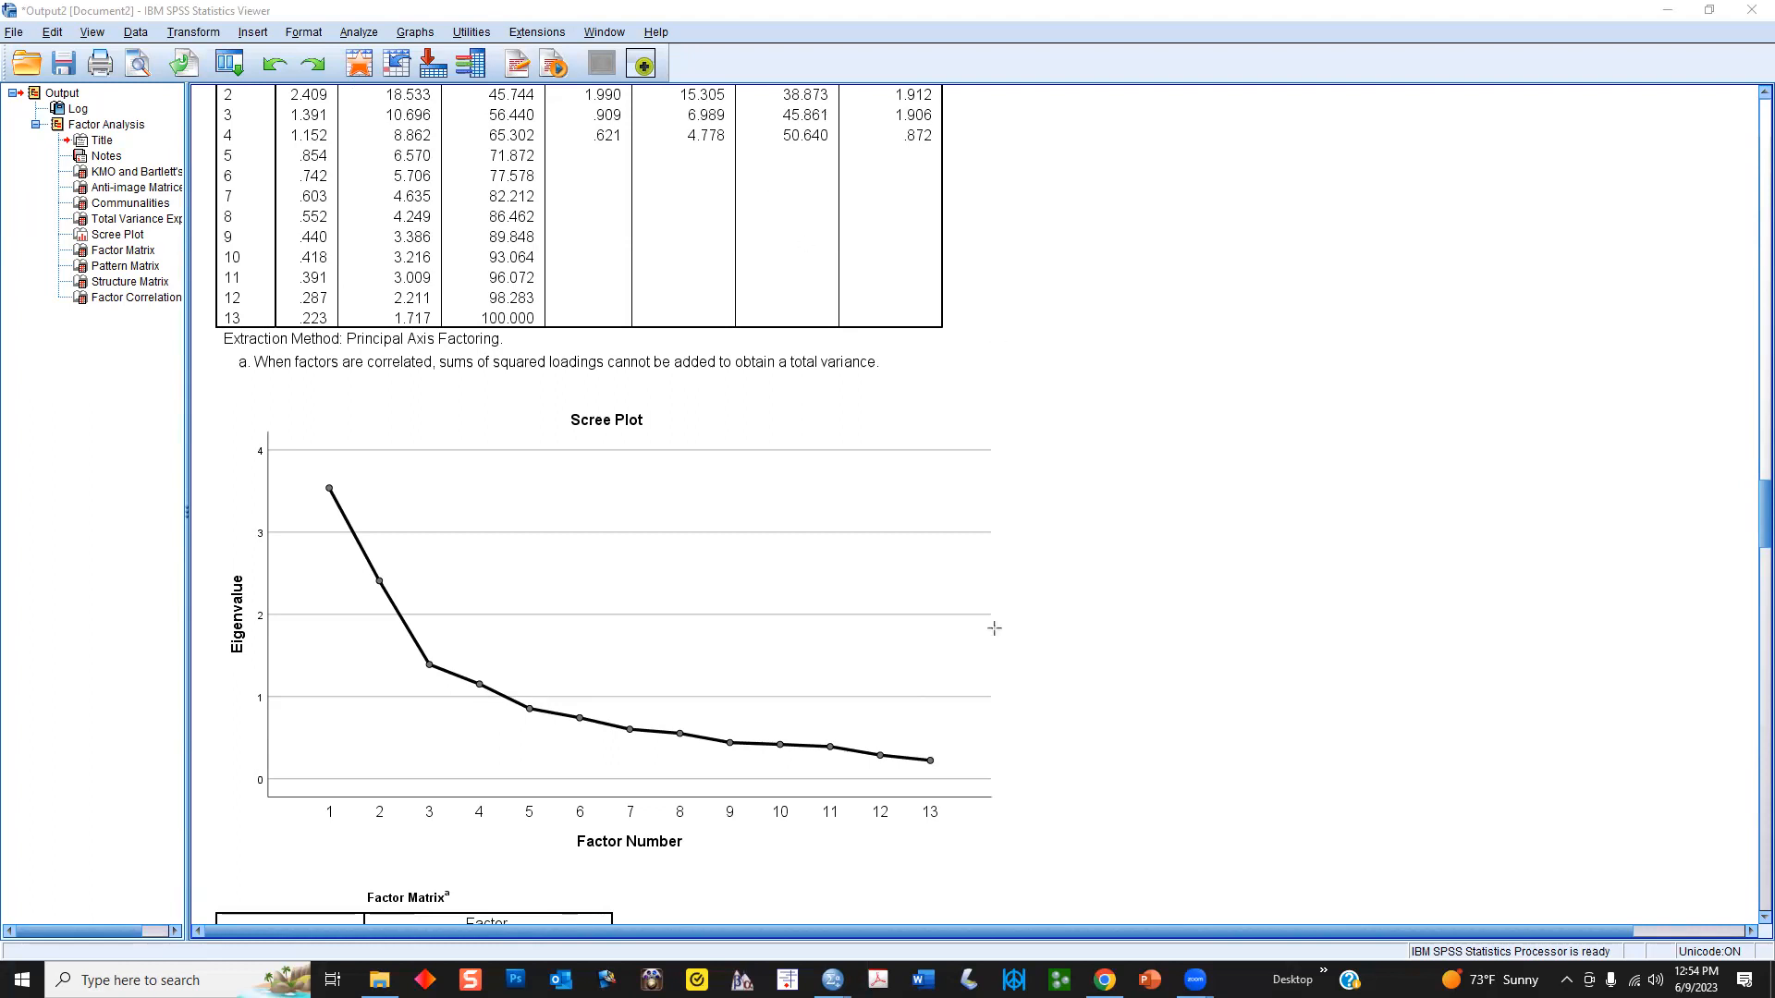
drag(905, 752, 339, 682)
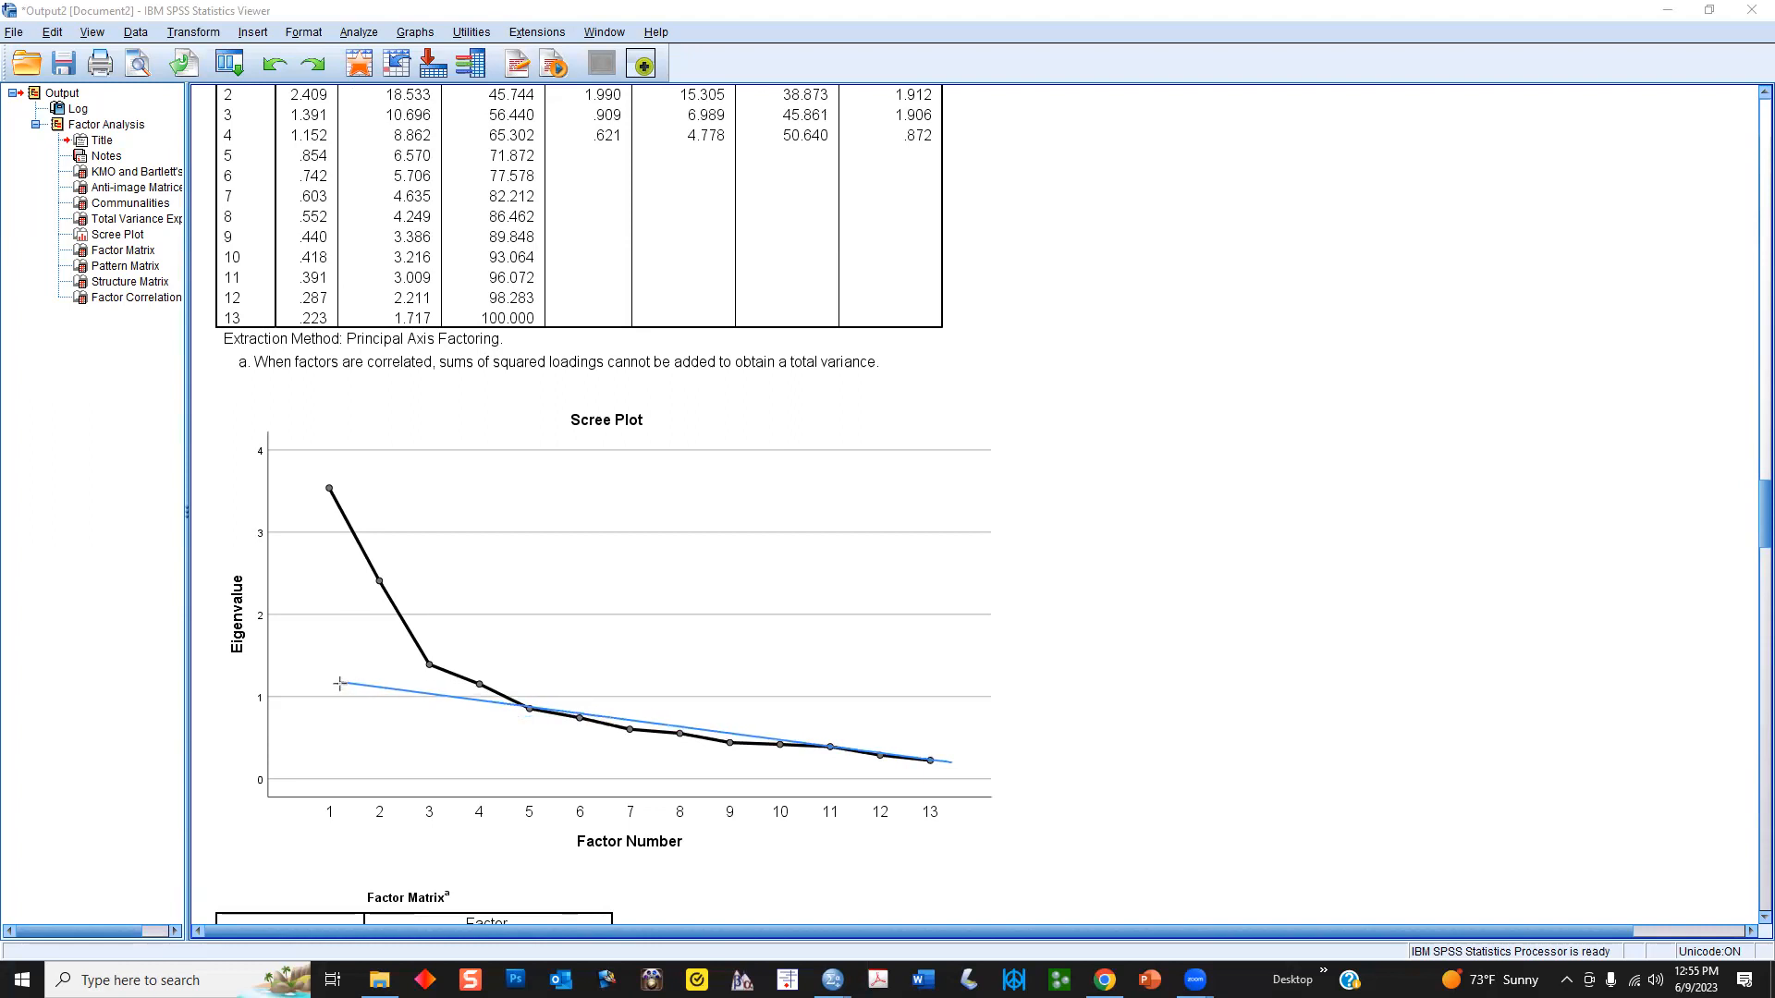
drag(340, 683, 334, 679)
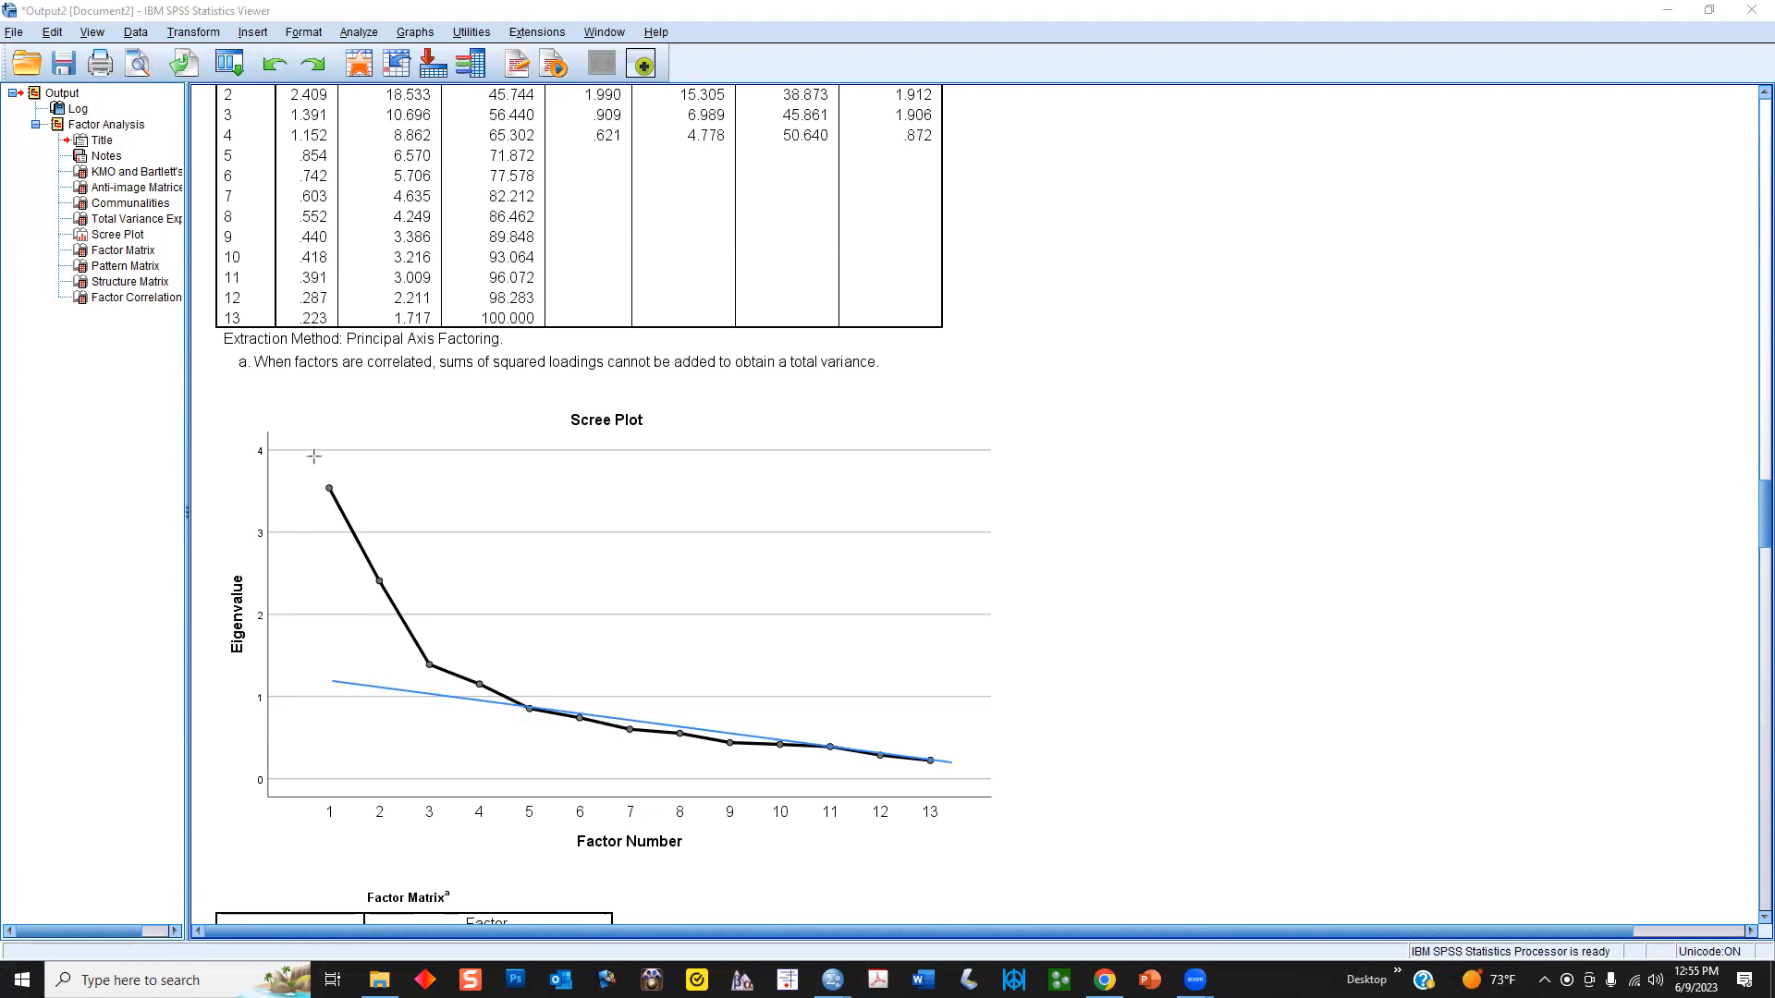
drag(500, 718, 524, 745)
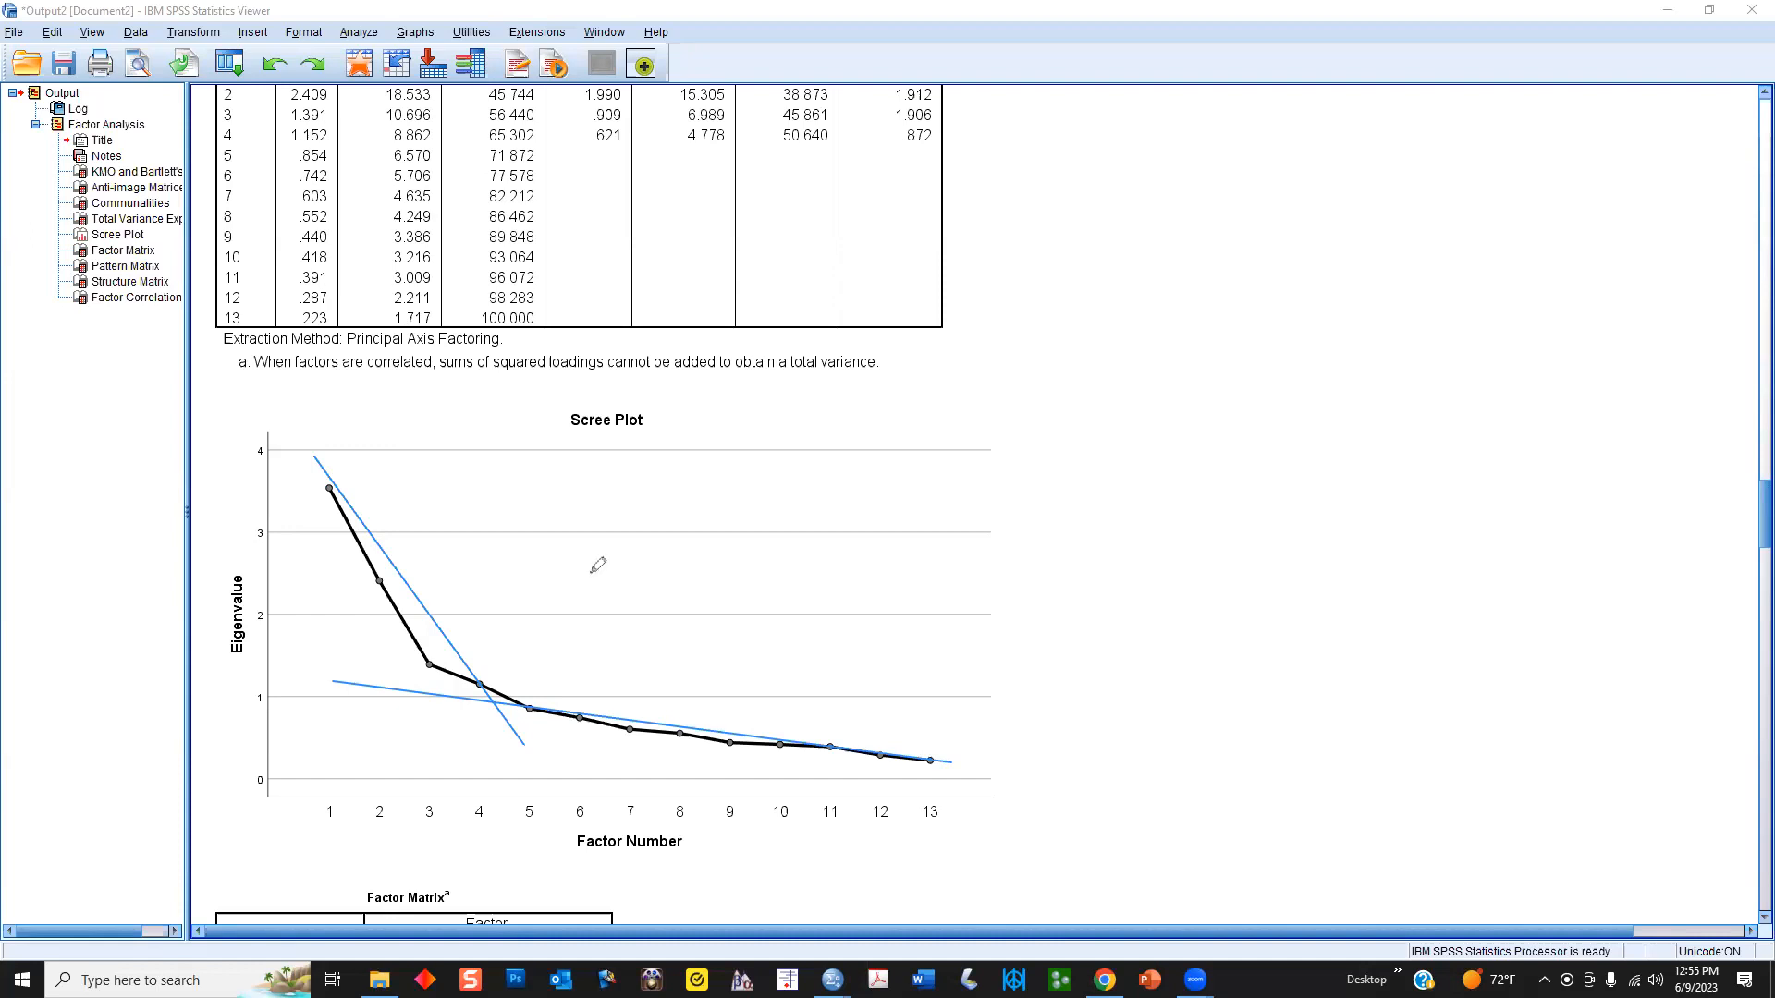
- Examine the scree plot points for factors 1 to 3 against the eigenvalue axis and the variance table
mouse_move(337, 488)
mouse_down()
mouse_move(318, 466)
mouse_move(340, 510)
mouse_move(359, 475)
mouse_move(351, 596)
mouse_move(396, 604)
mouse_move(384, 560)
mouse_up()
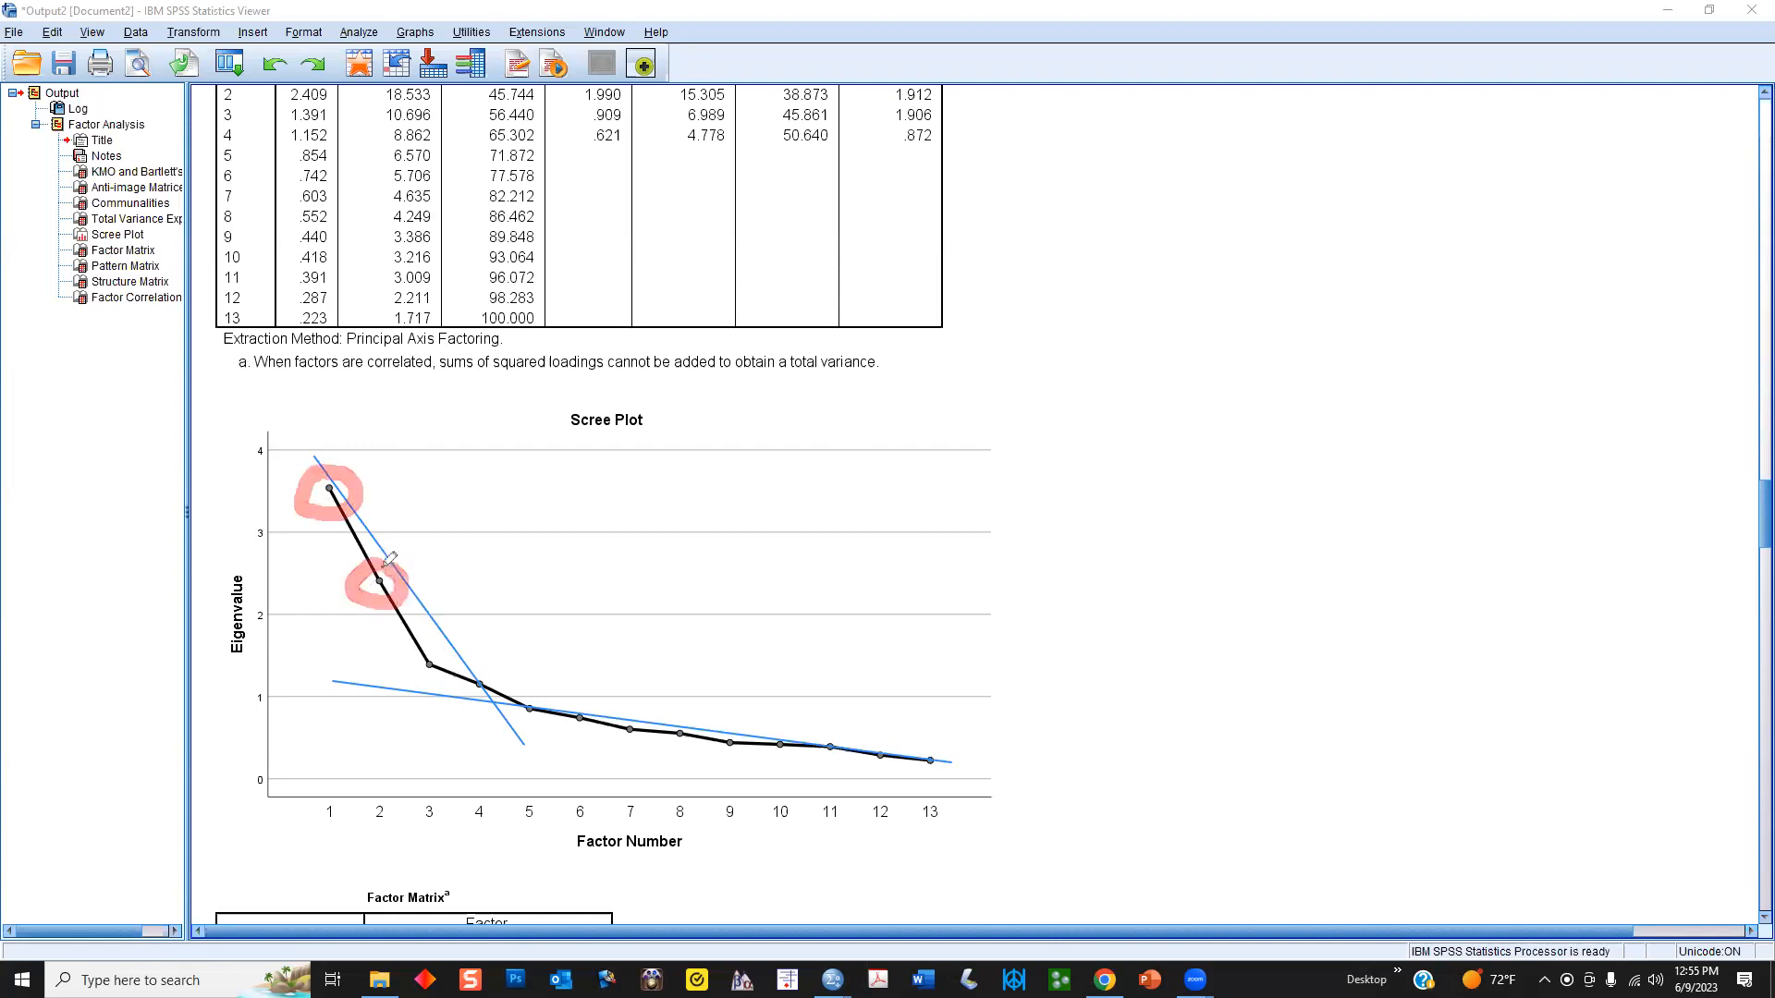
mouse_move(417, 639)
mouse_down()
mouse_move(427, 685)
mouse_move(449, 652)
mouse_move(418, 642)
mouse_up()
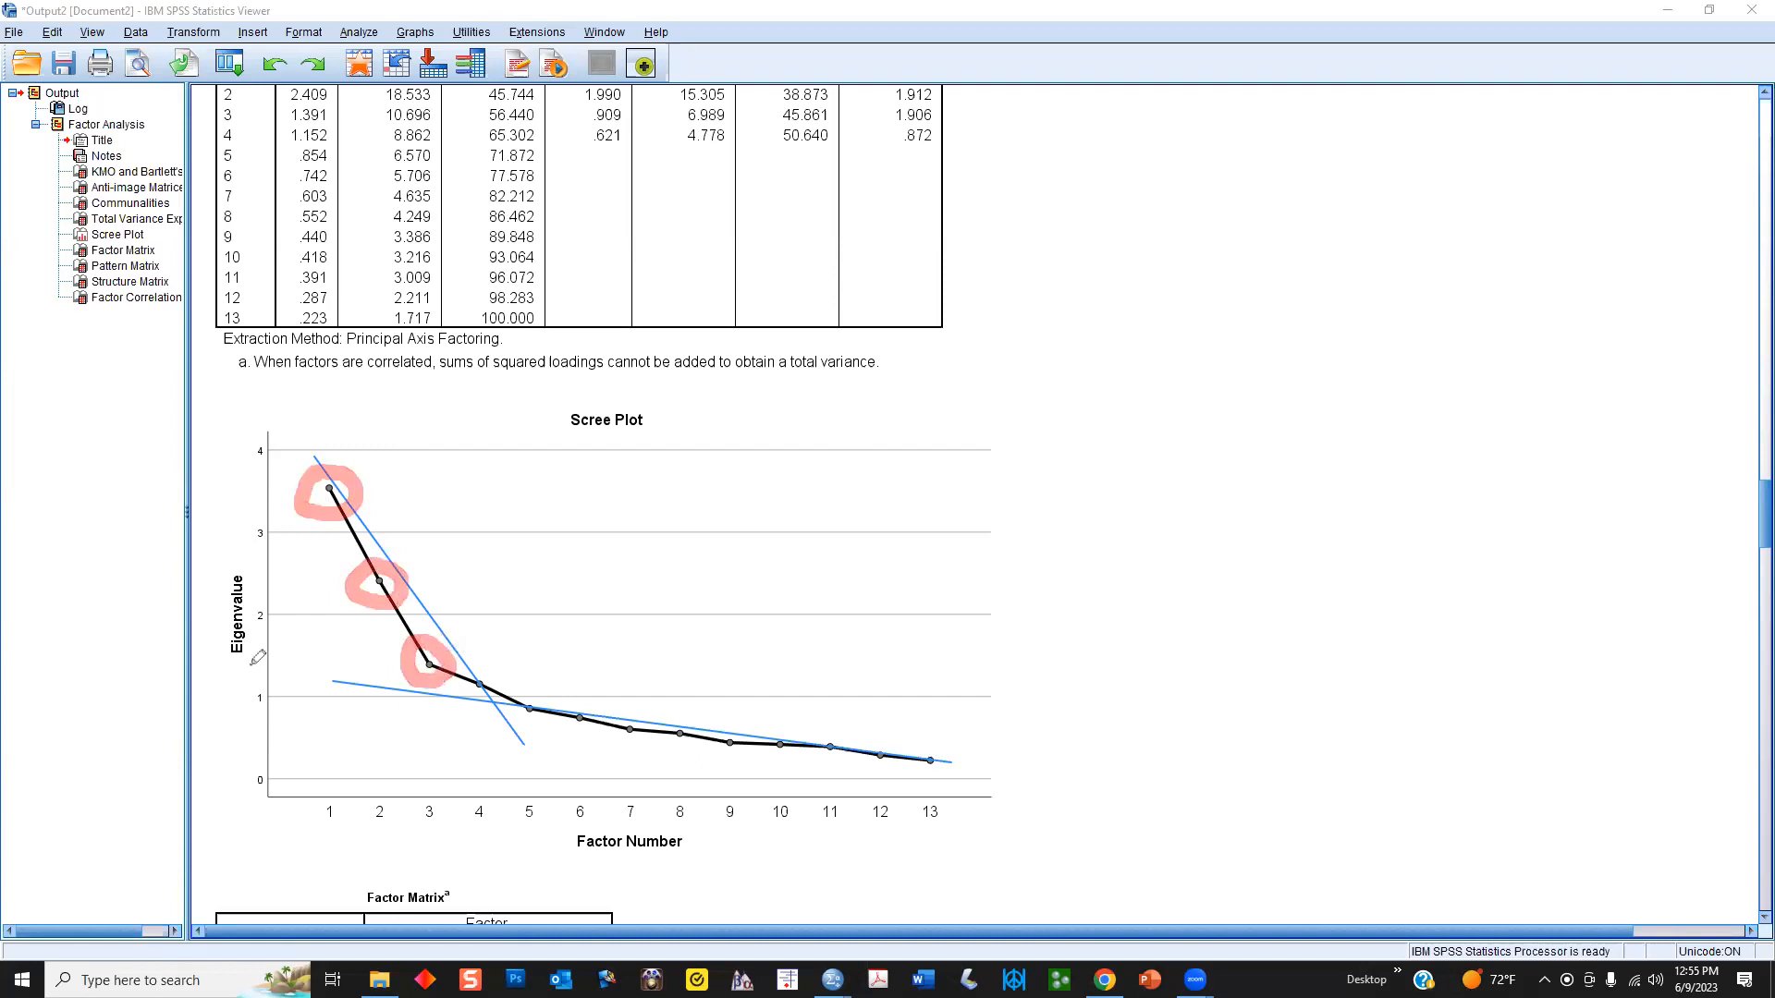
drag(252, 585, 248, 651)
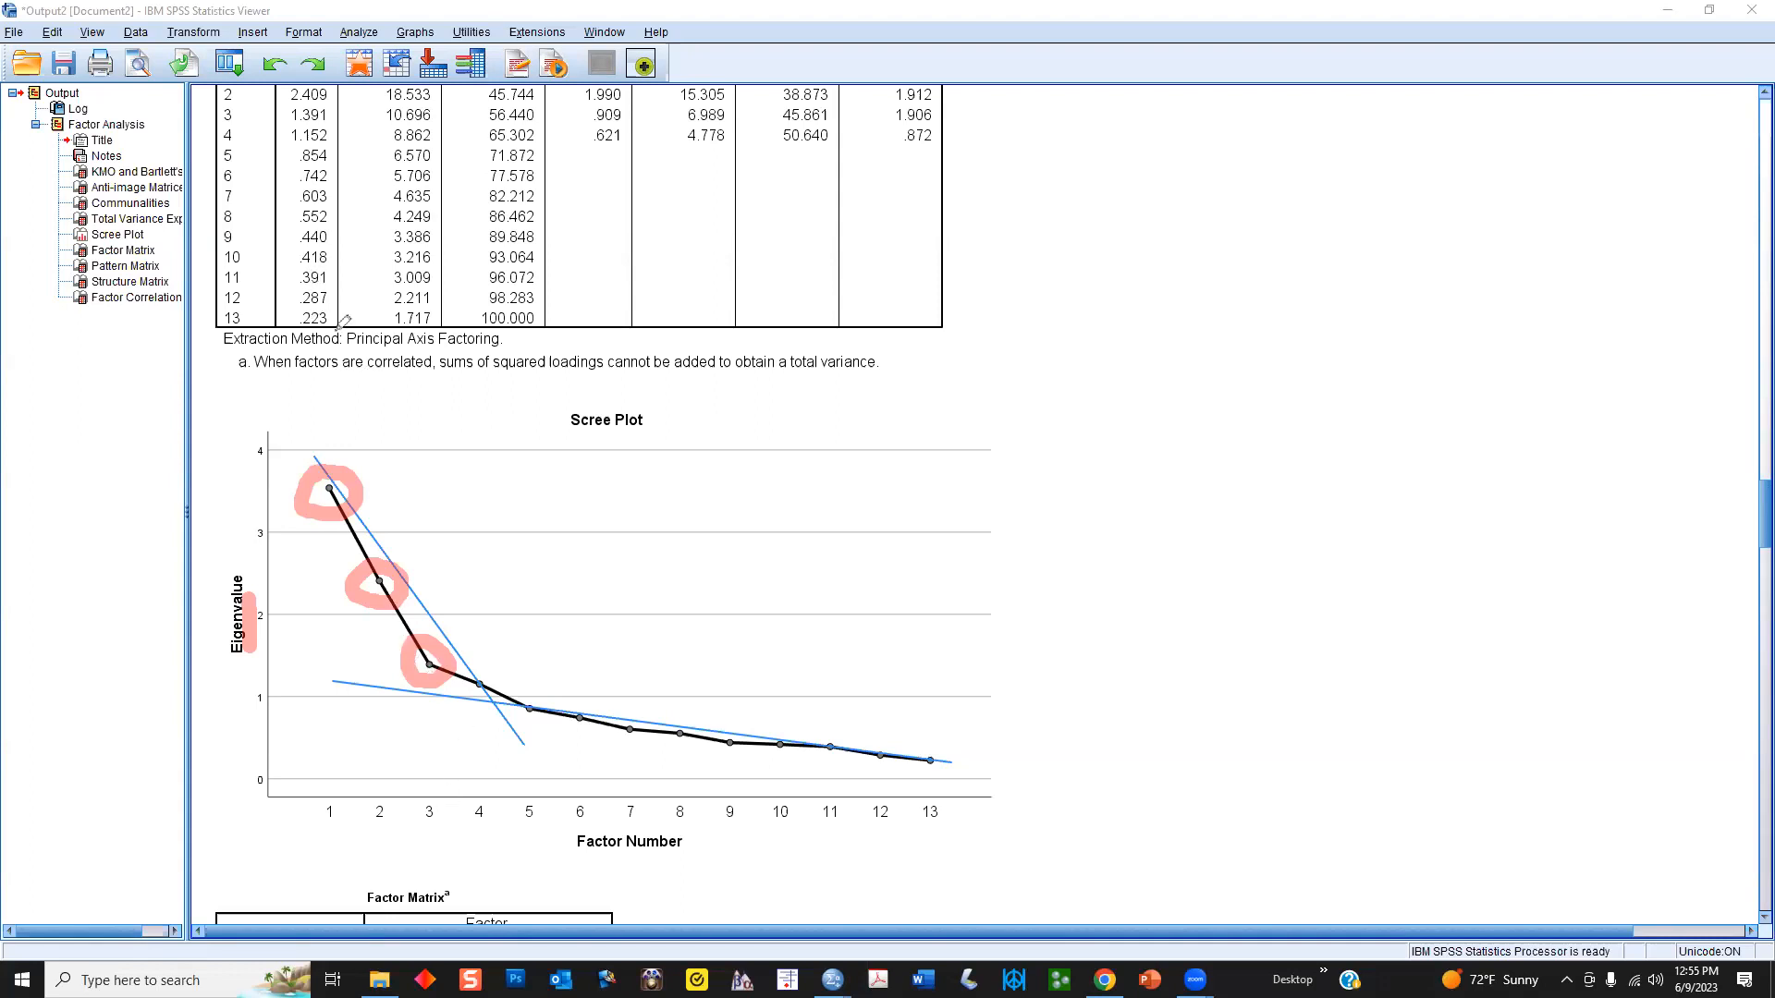
drag(242, 113, 283, 115)
click(269, 669)
click(1072, 244)
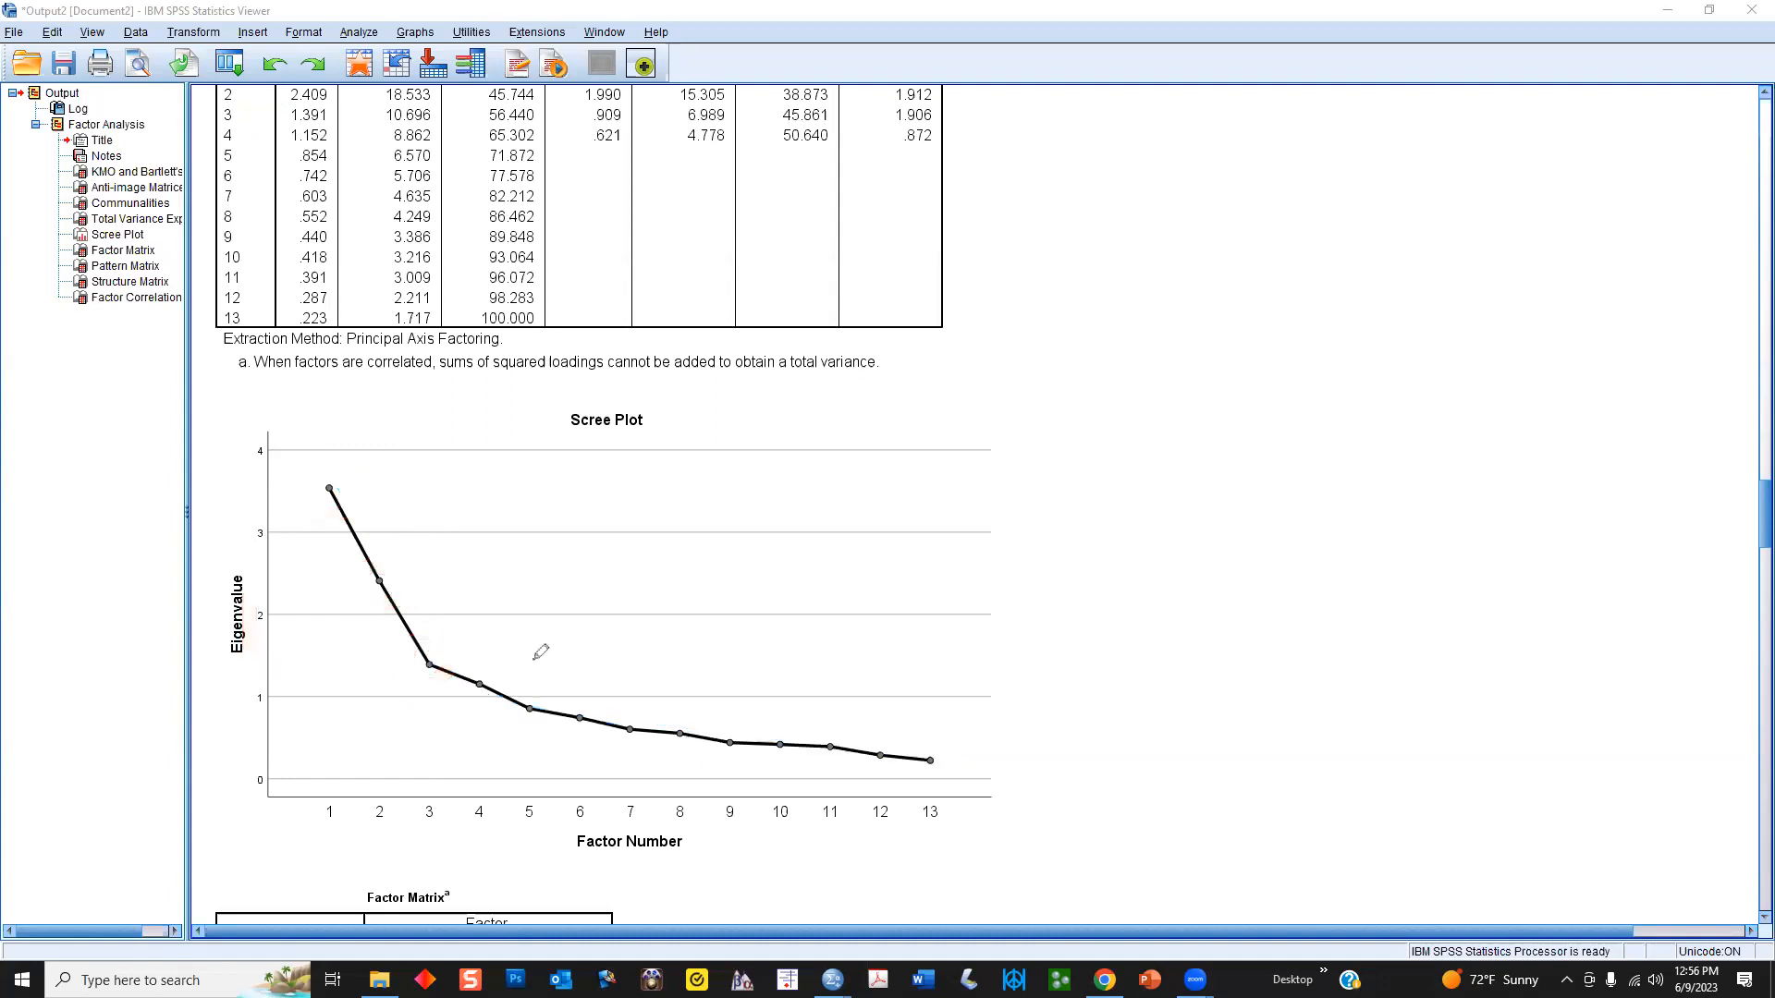
- Examine the factor 4 point on the scree plot against a line traced along the tail and against its table row
mouse_move(475, 670)
mouse_down()
mouse_move(467, 701)
mouse_move(504, 675)
mouse_move(478, 662)
mouse_up()
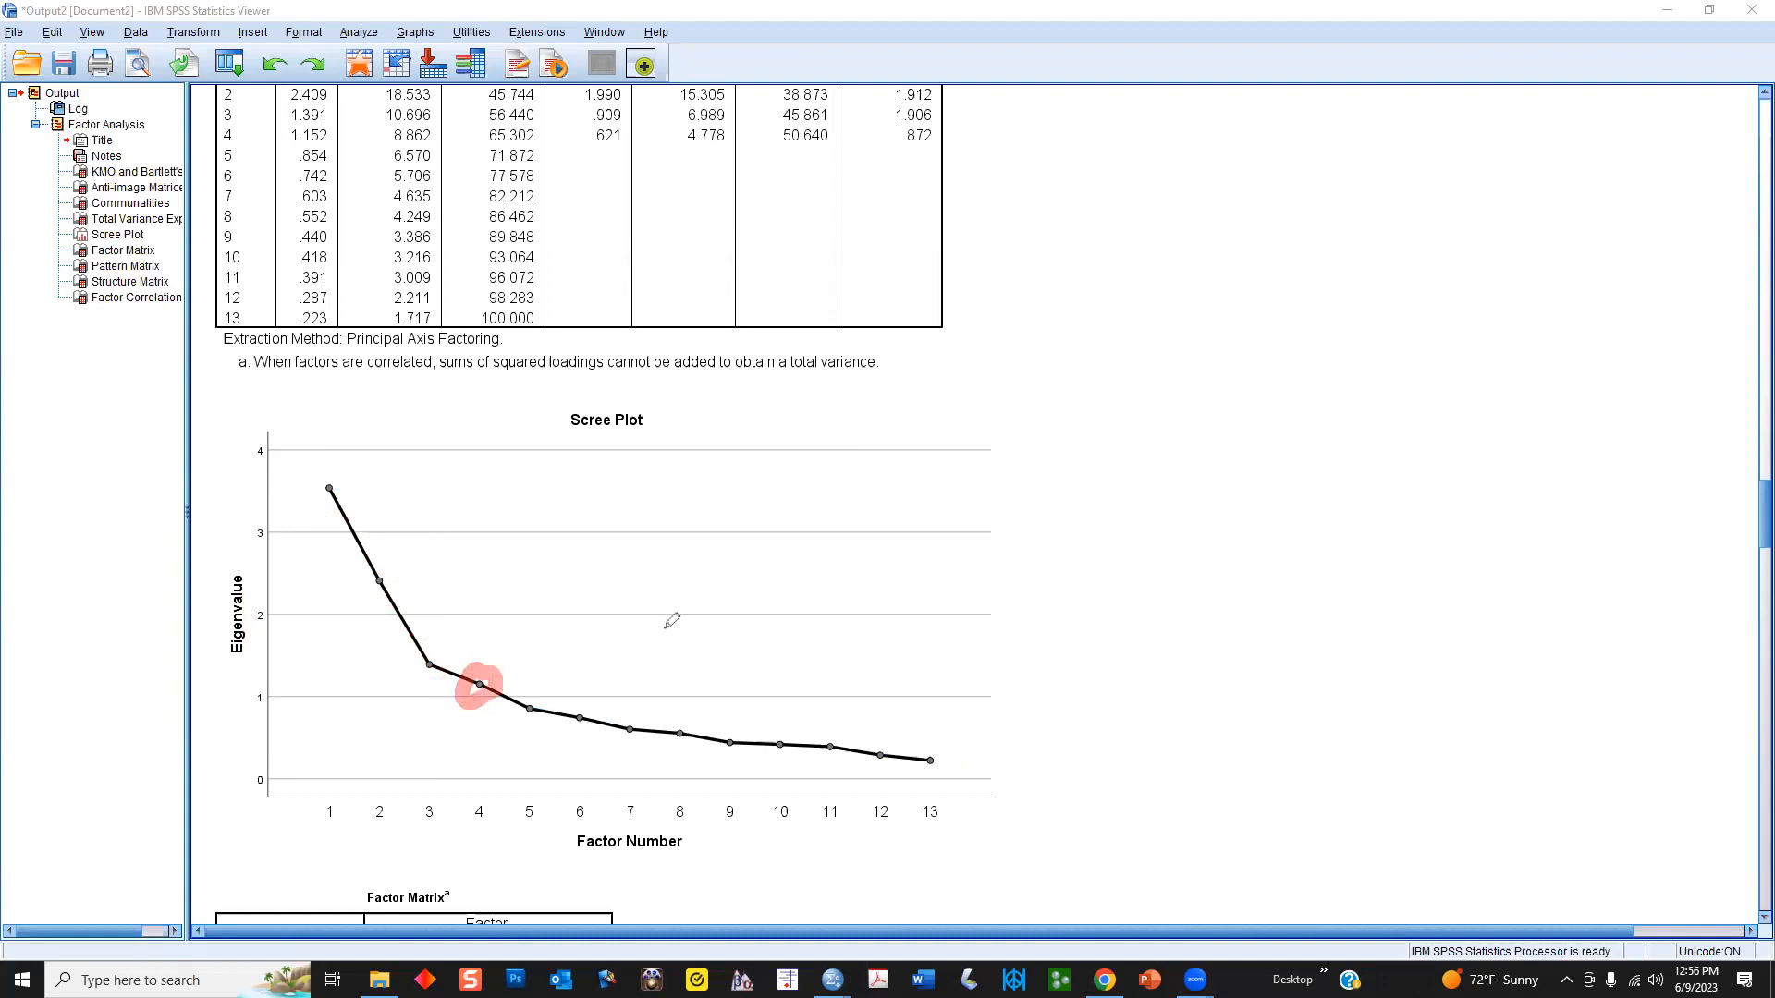
click(1082, 242)
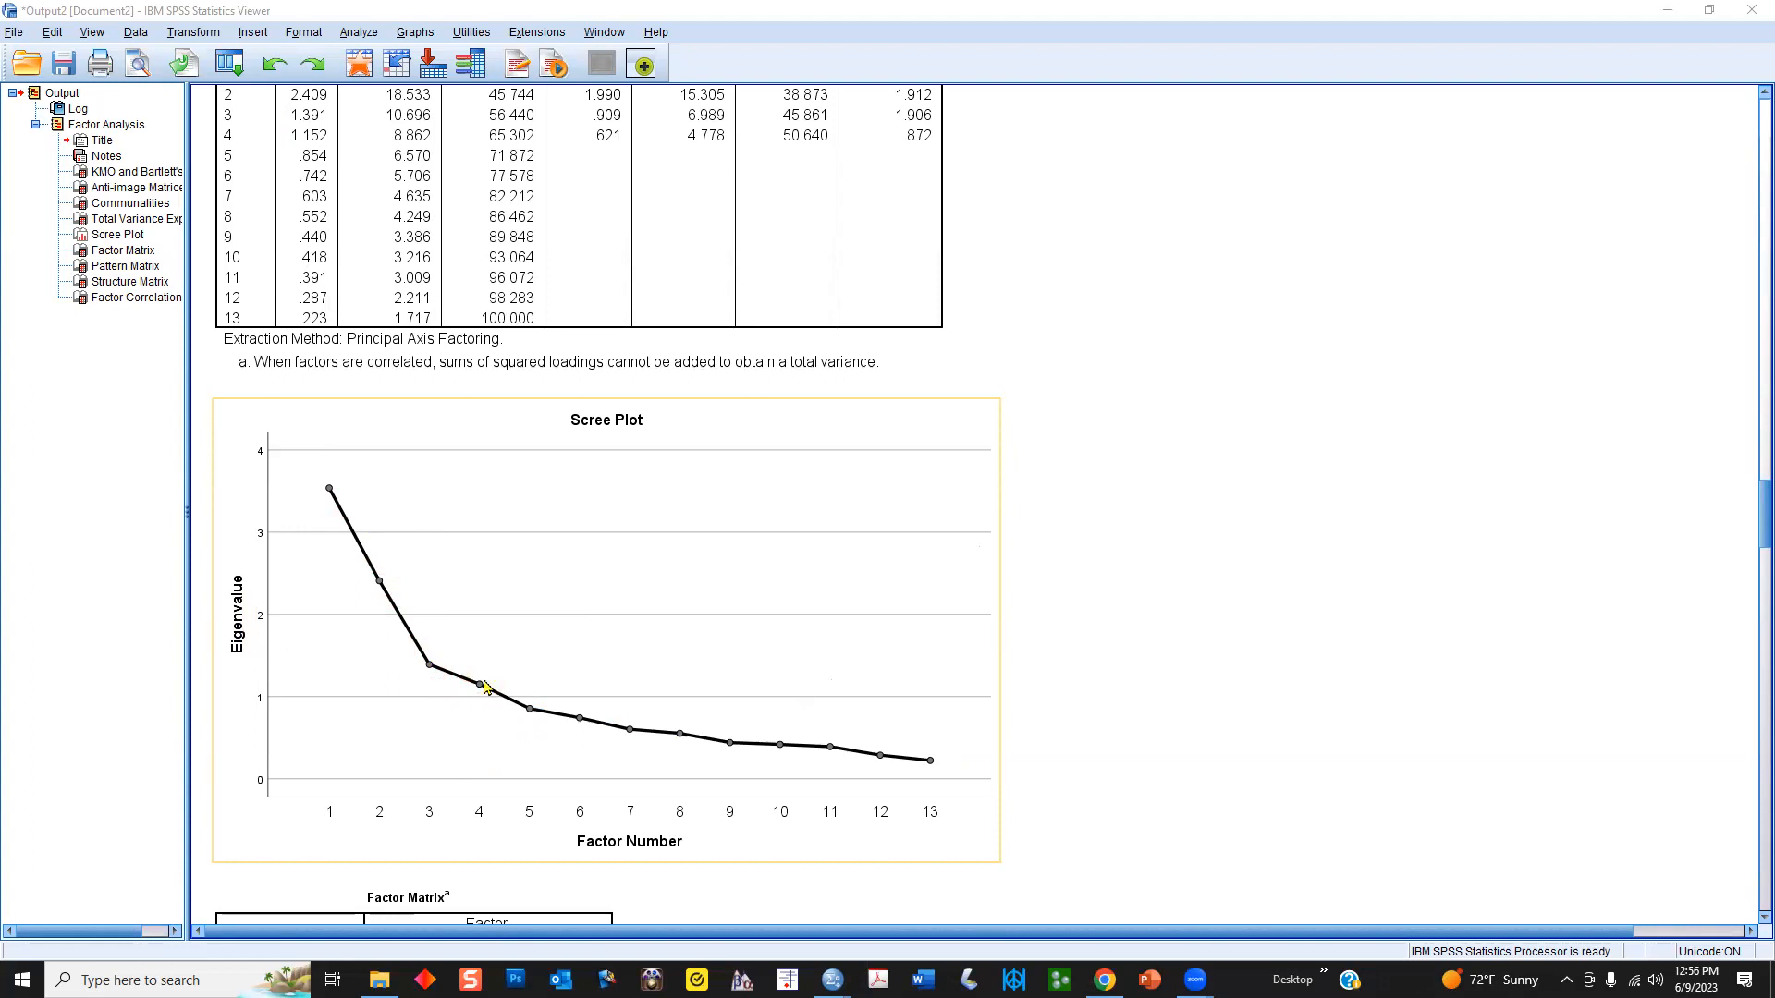
click(1035, 739)
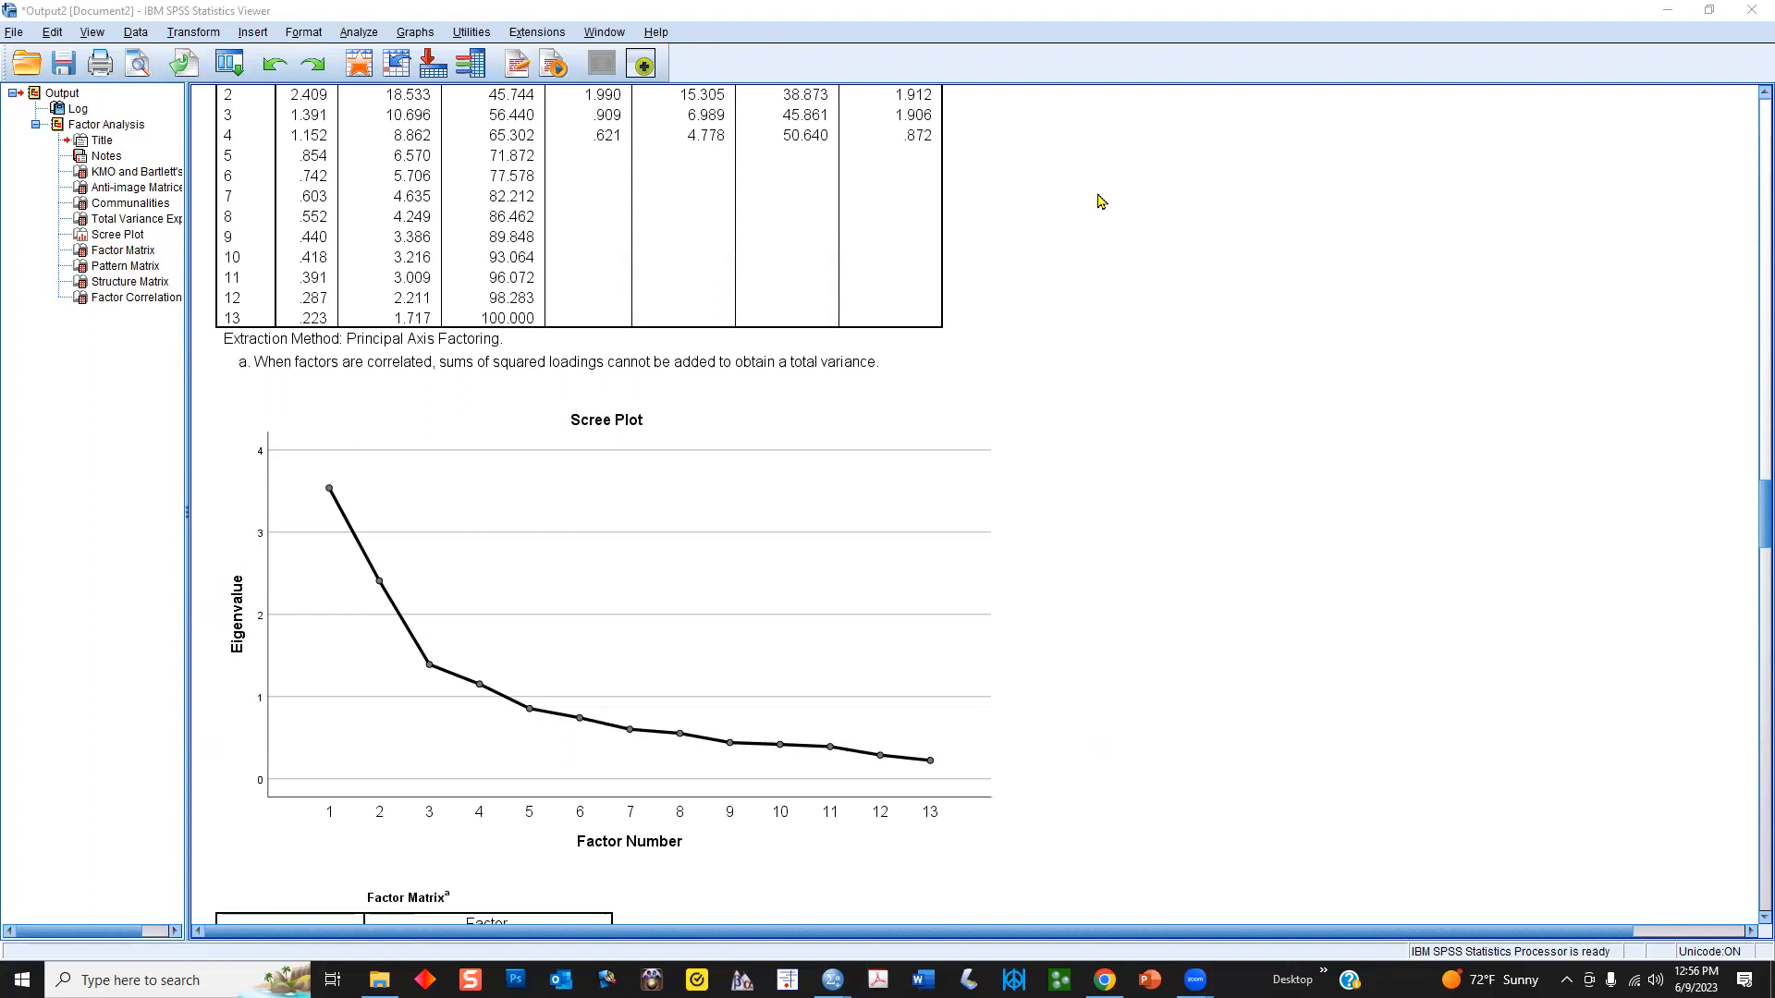
mouse_move(940, 763)
mouse_down()
mouse_move(271, 680)
mouse_move(315, 682)
mouse_up()
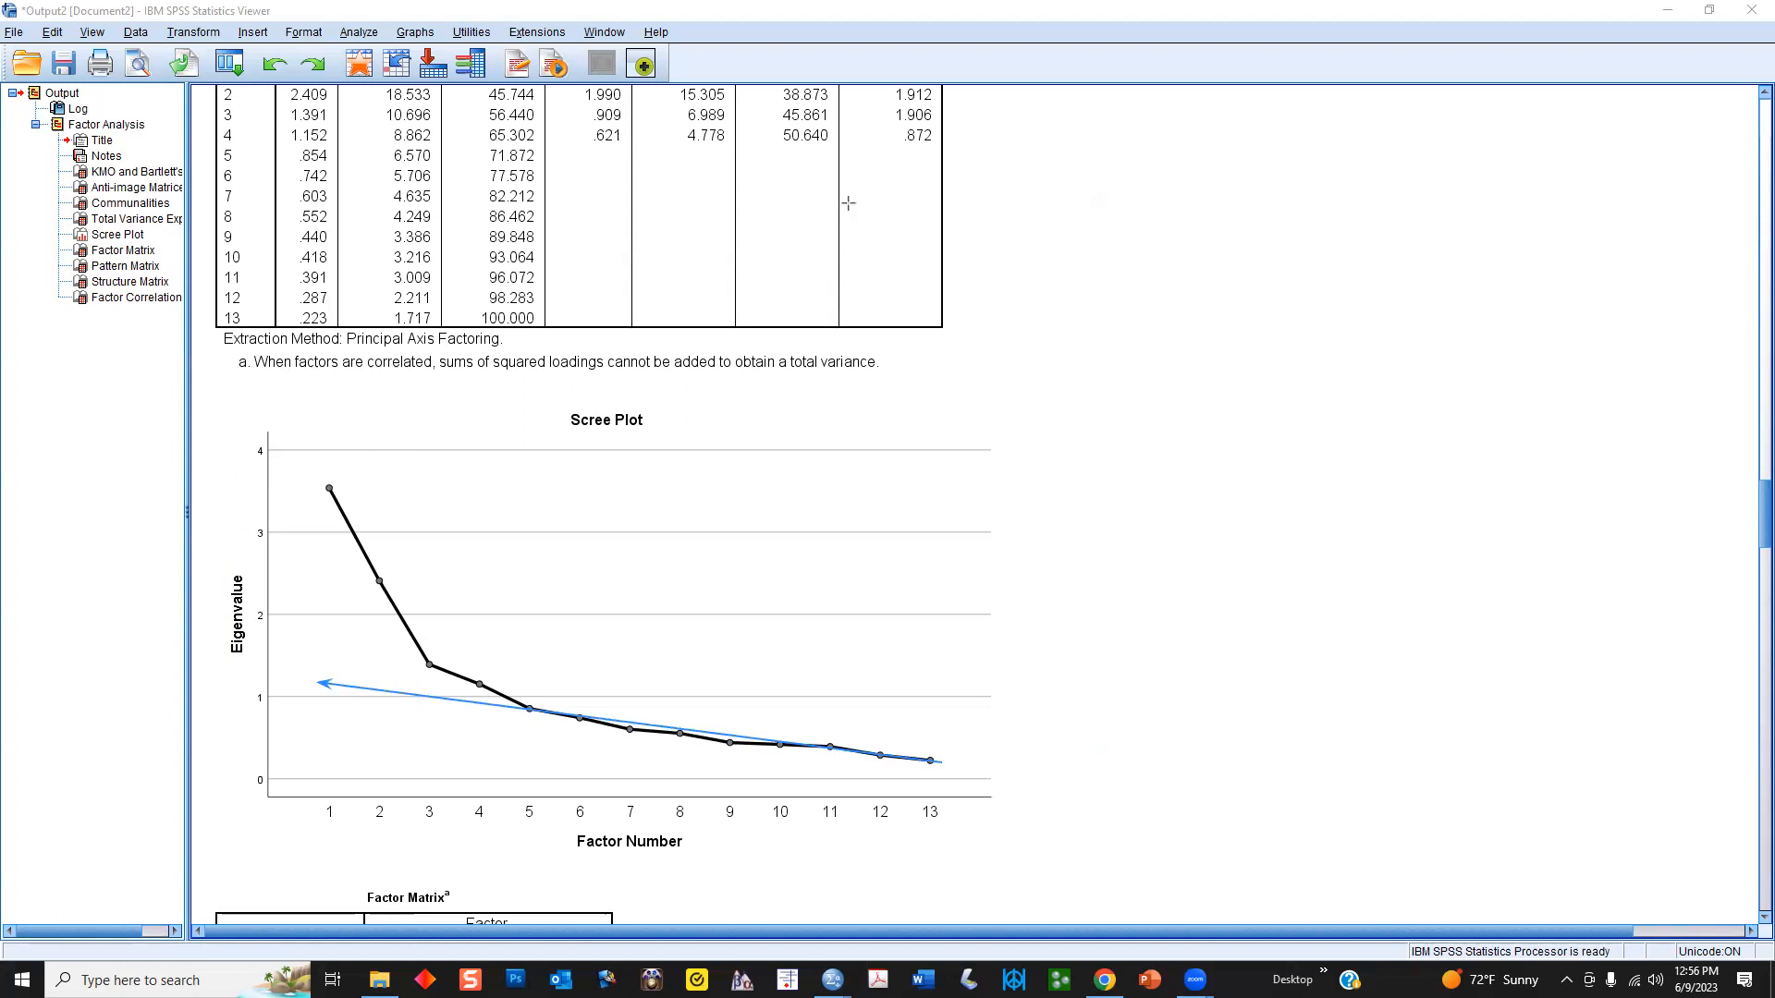
mouse_move(472, 663)
mouse_down()
mouse_move(470, 699)
mouse_move(488, 677)
mouse_up()
drag(238, 135, 286, 136)
key(Escape)
- Review the unrotated loadings at the start of the Factor Matrix
scroll(1132, 527, down, 3)
scroll(1136, 515, down, 3)
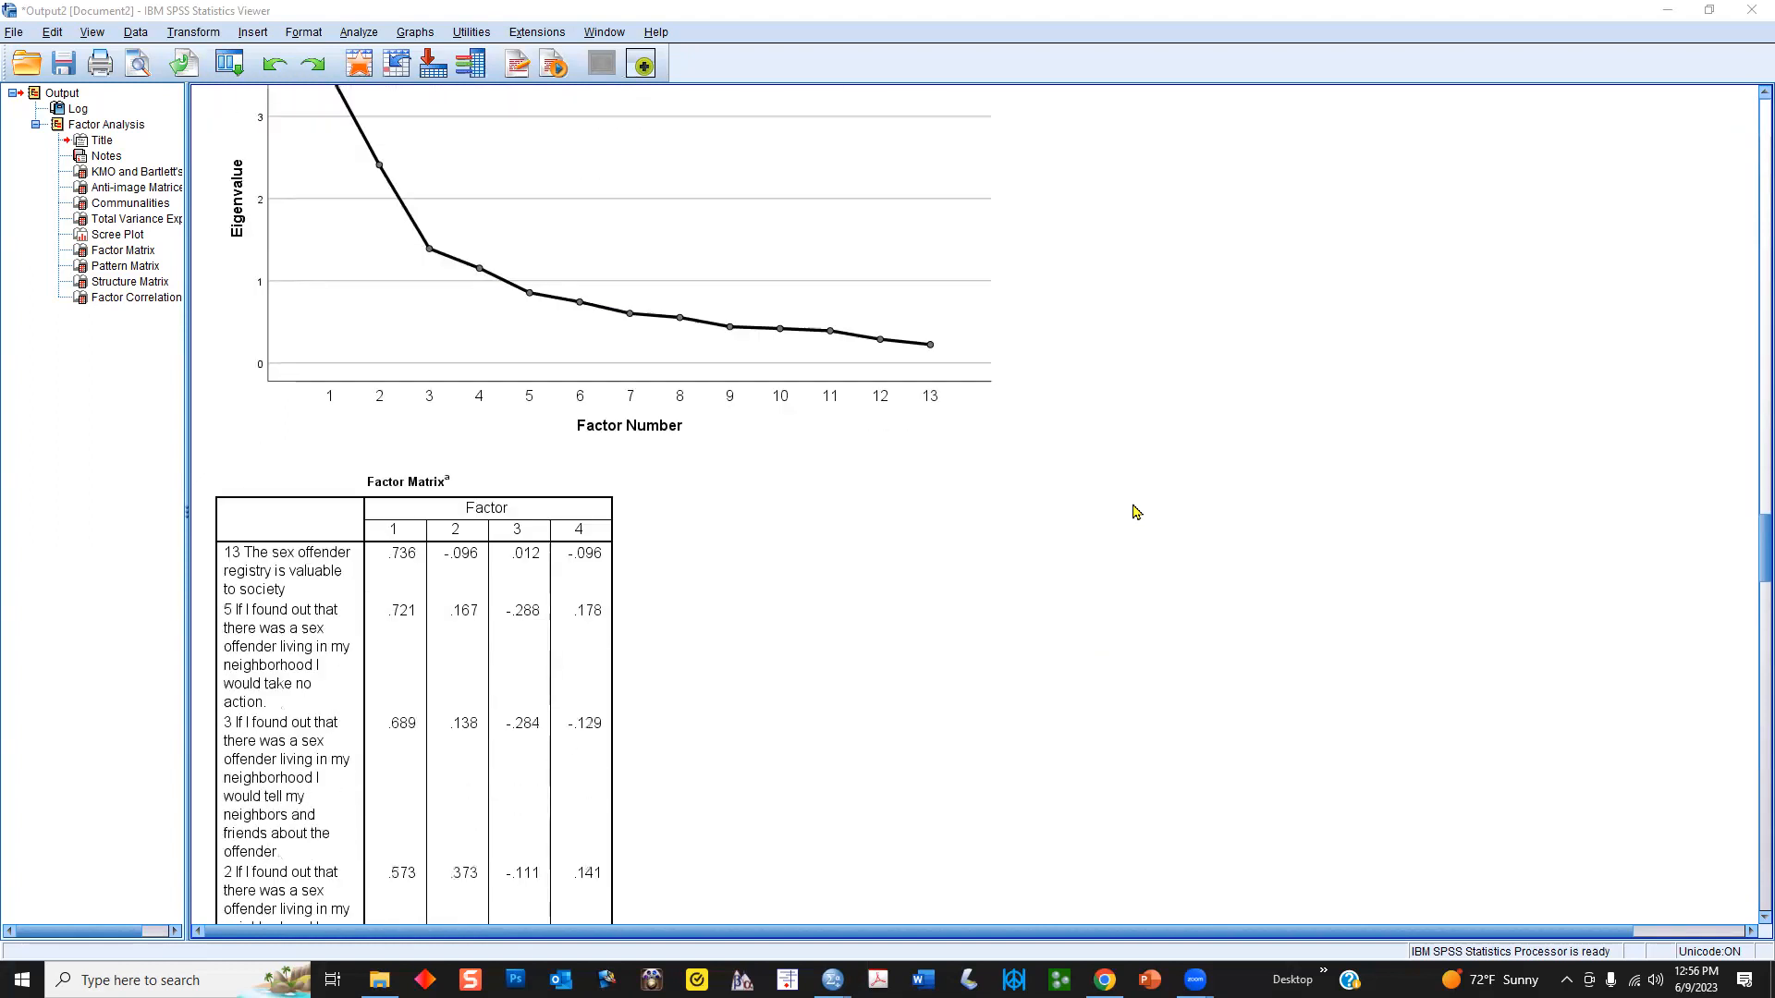
scroll(1123, 515, down, 2)
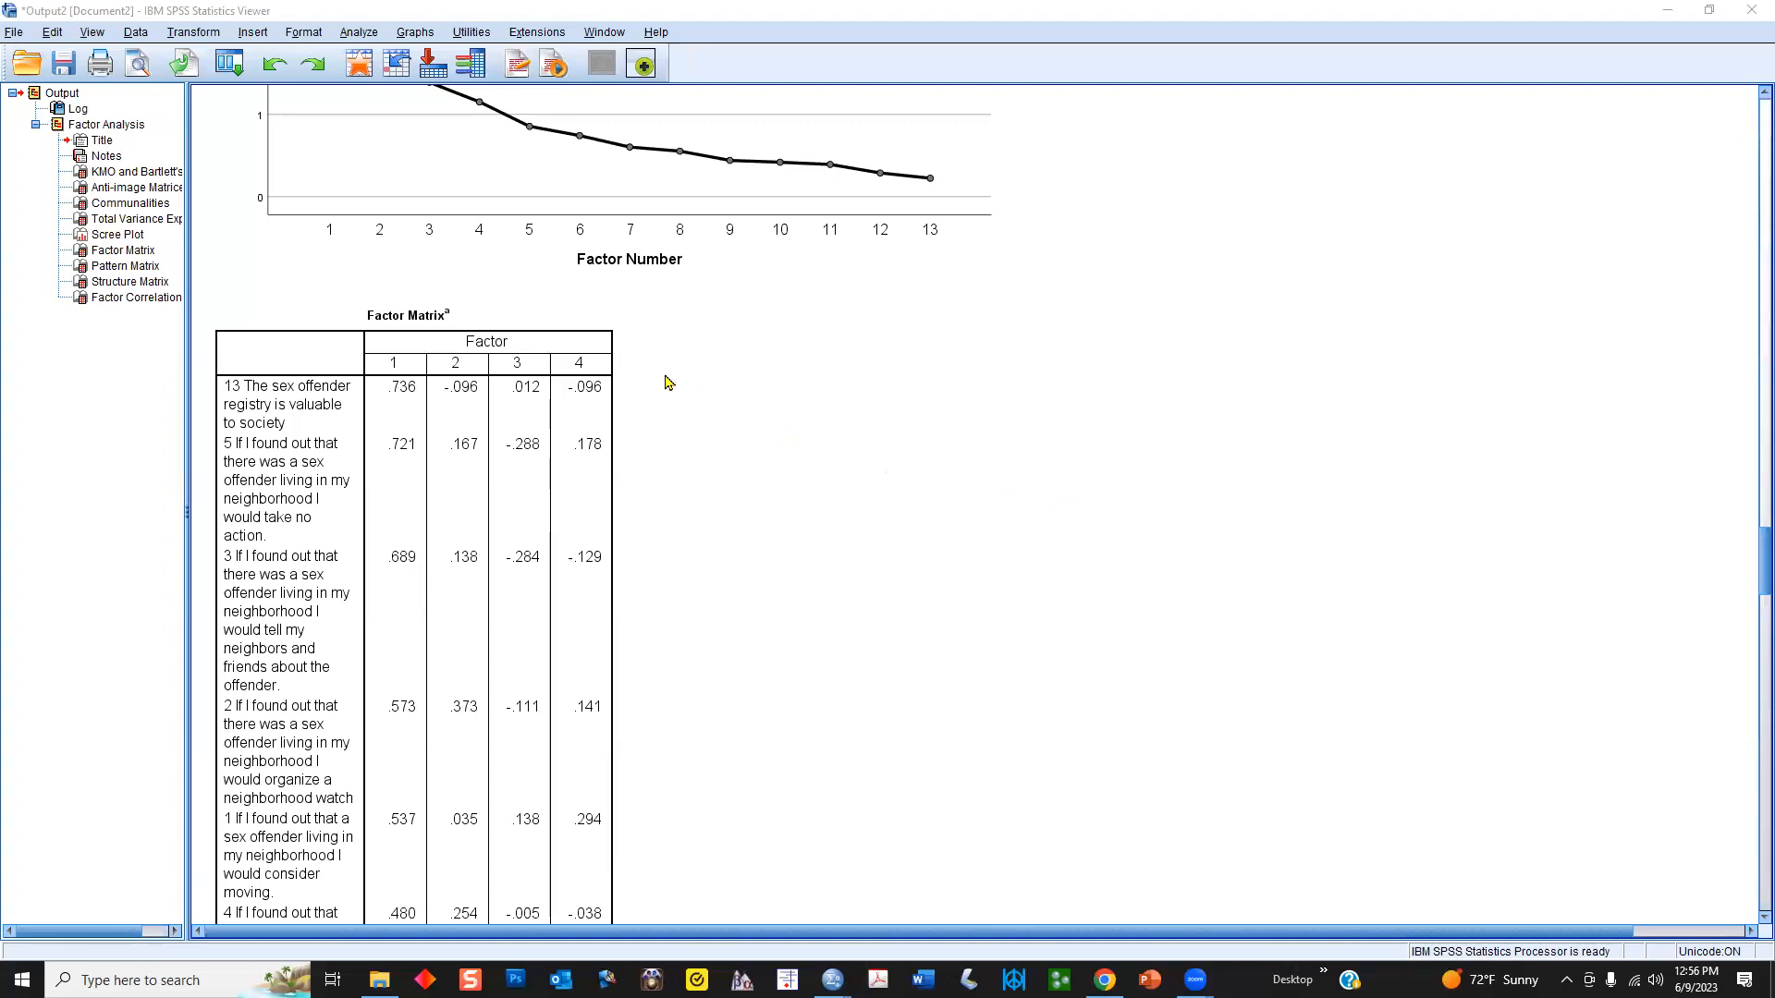
- Locate the Pattern Matrix and examine the factor 1 loadings of items 5 and 3
scroll(668, 382, down, 11)
scroll(643, 395, down, 7)
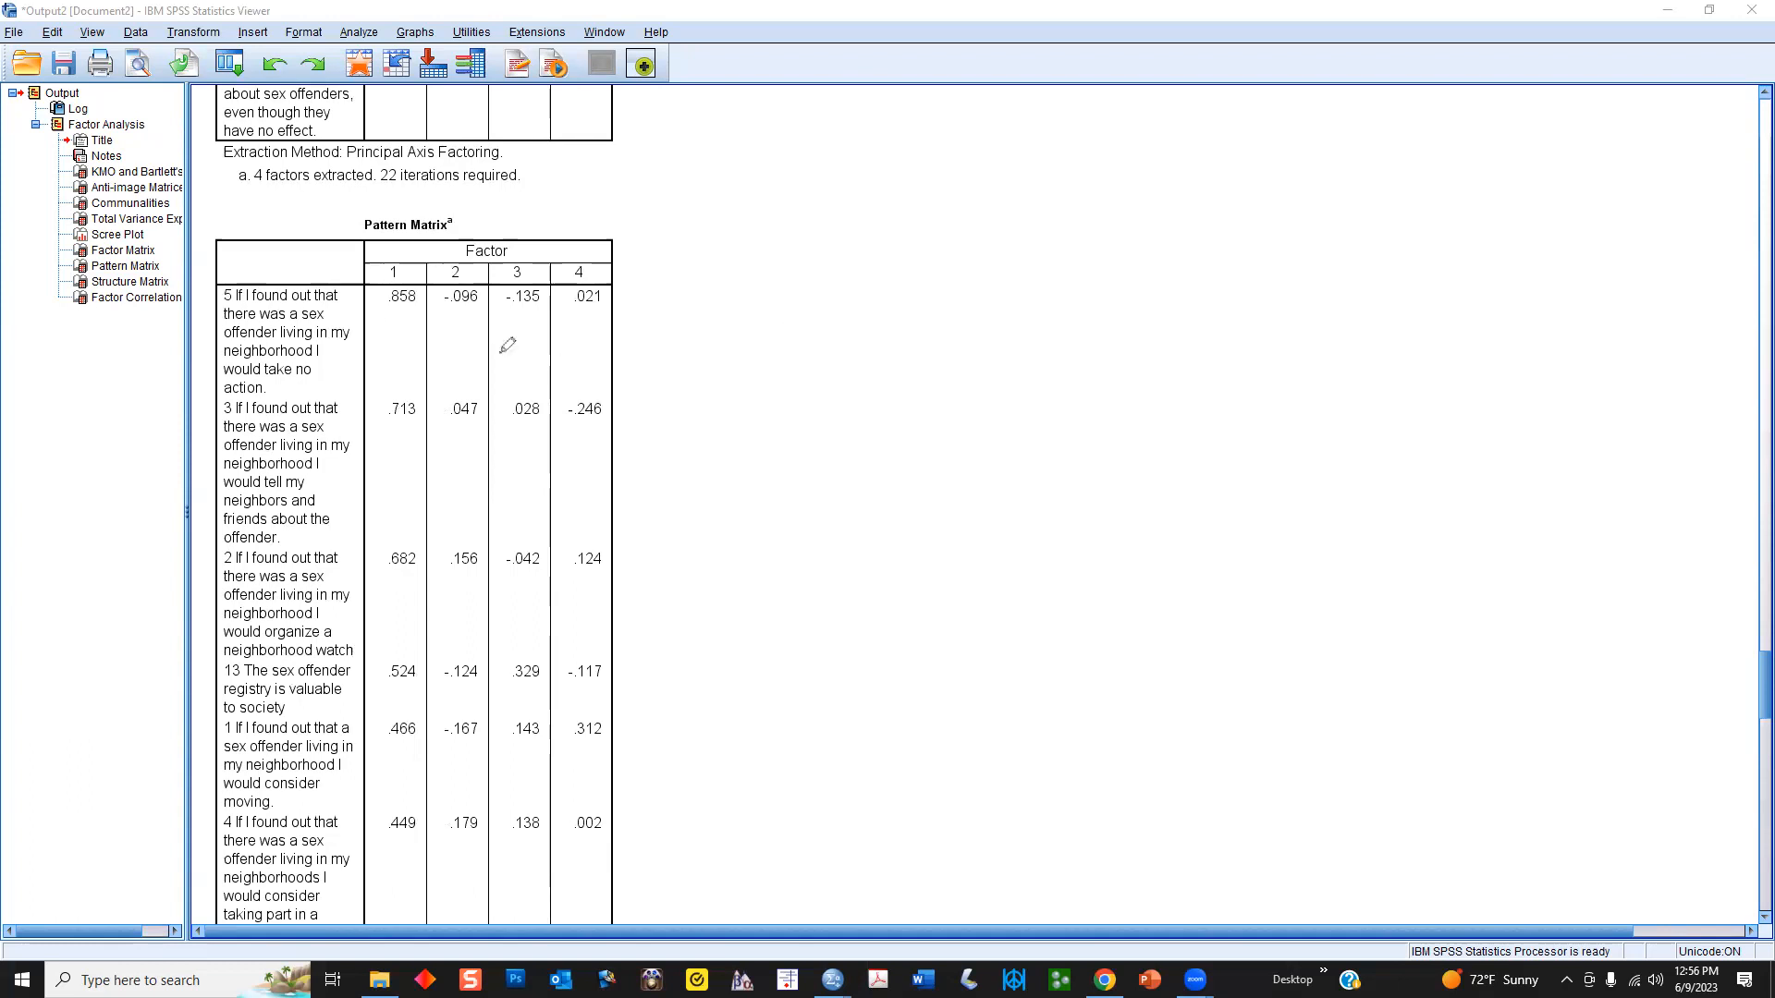
drag(384, 312, 423, 315)
drag(387, 428, 425, 429)
click(759, 451)
mouse_move(800, 389)
mouse_down()
mouse_move(825, 443)
mouse_move(815, 477)
mouse_move(873, 442)
mouse_move(844, 398)
mouse_up()
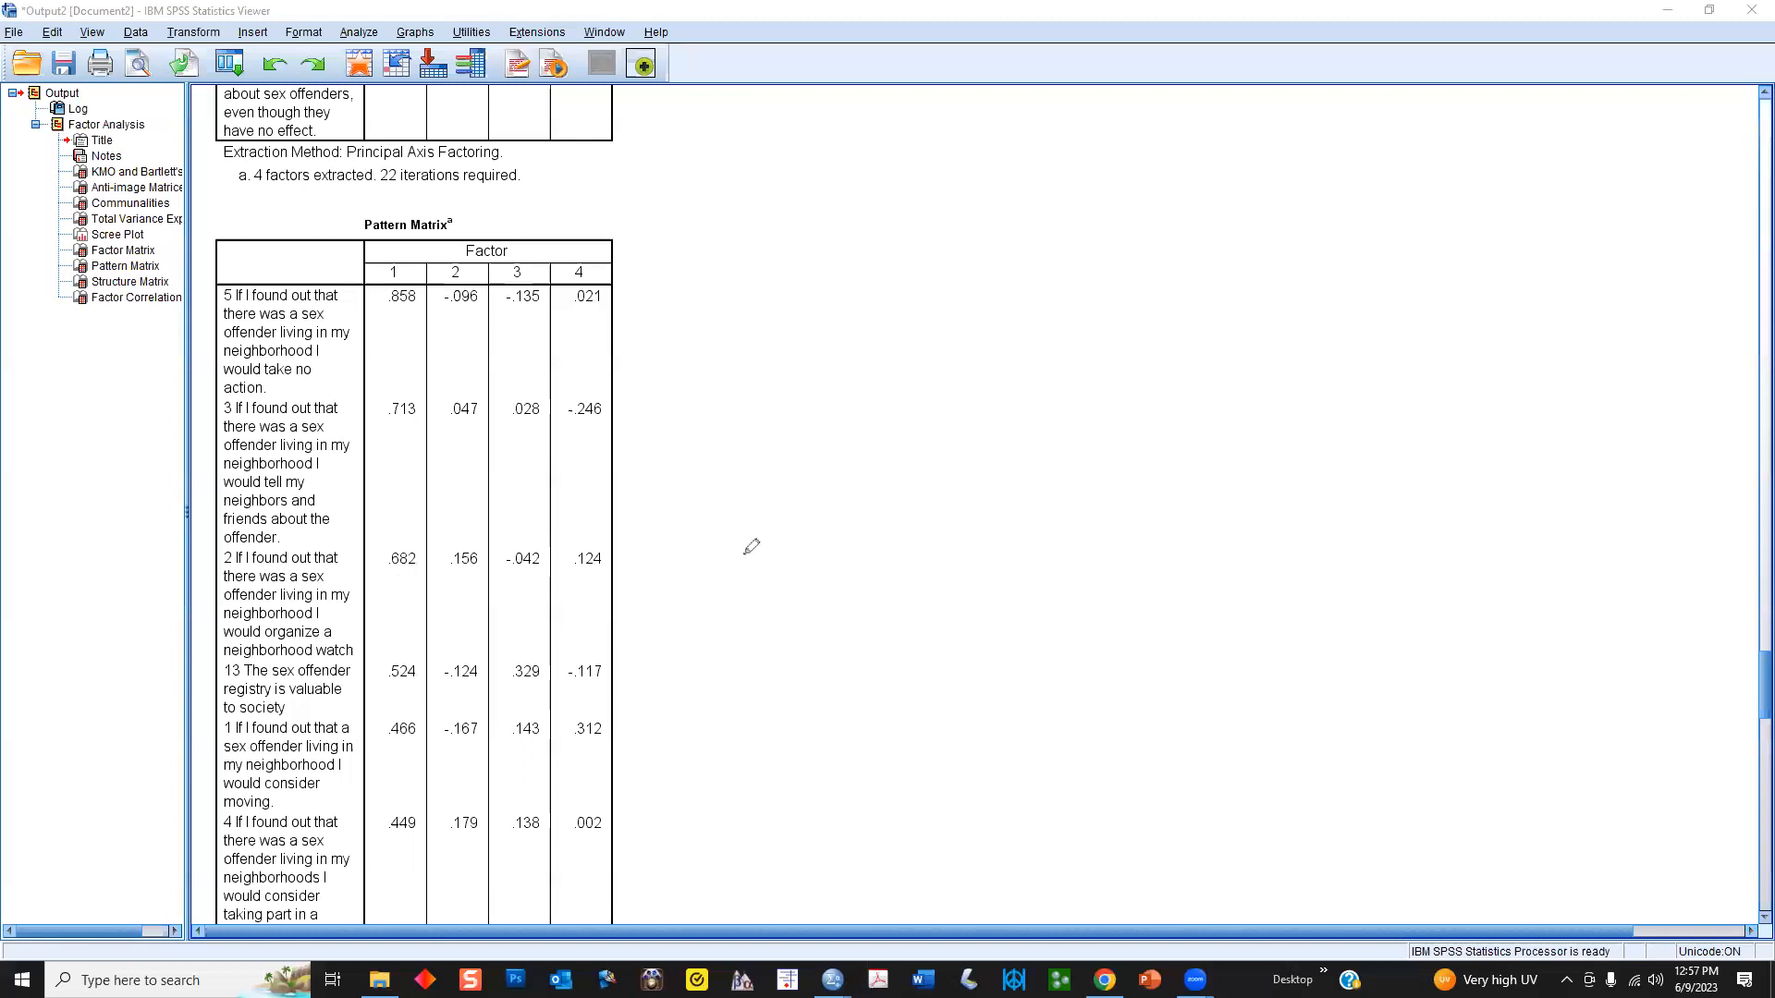
key(Escape)
- Compare item 5's loading on factor 1 with its loadings on factors 2 to 4 in the Pattern Matrix
scroll(739, 555, down, 2)
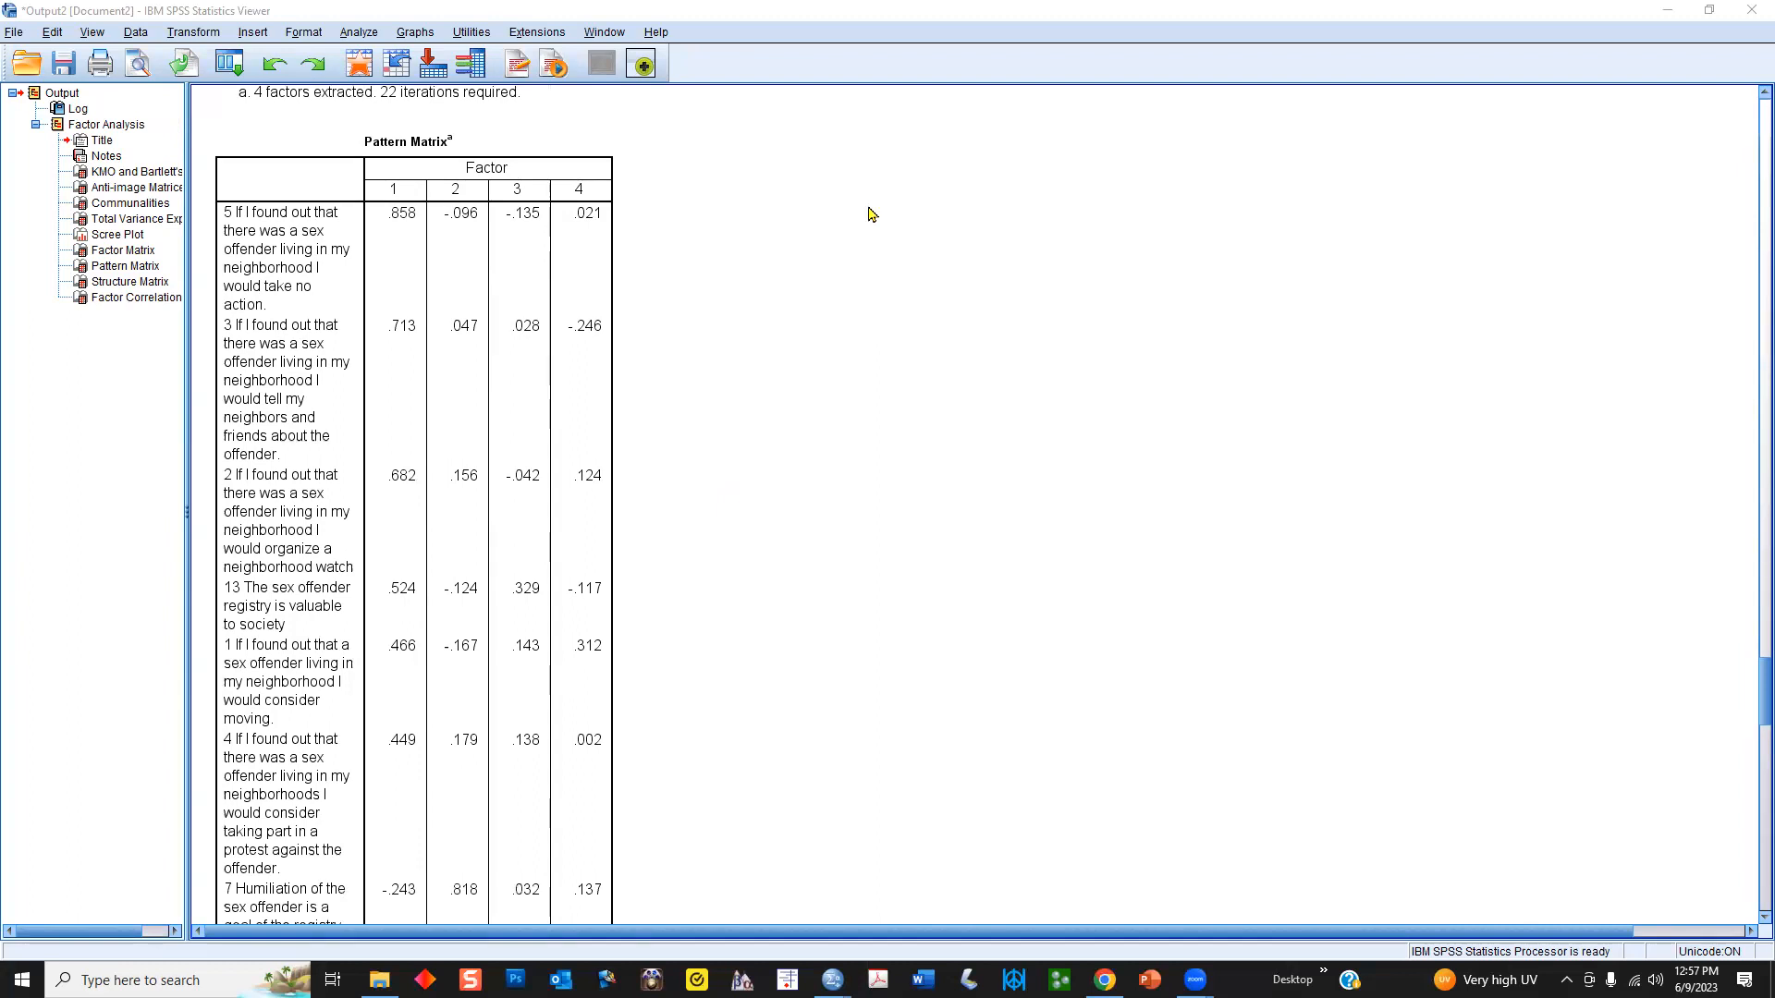
drag(423, 232, 382, 232)
drag(451, 224, 606, 224)
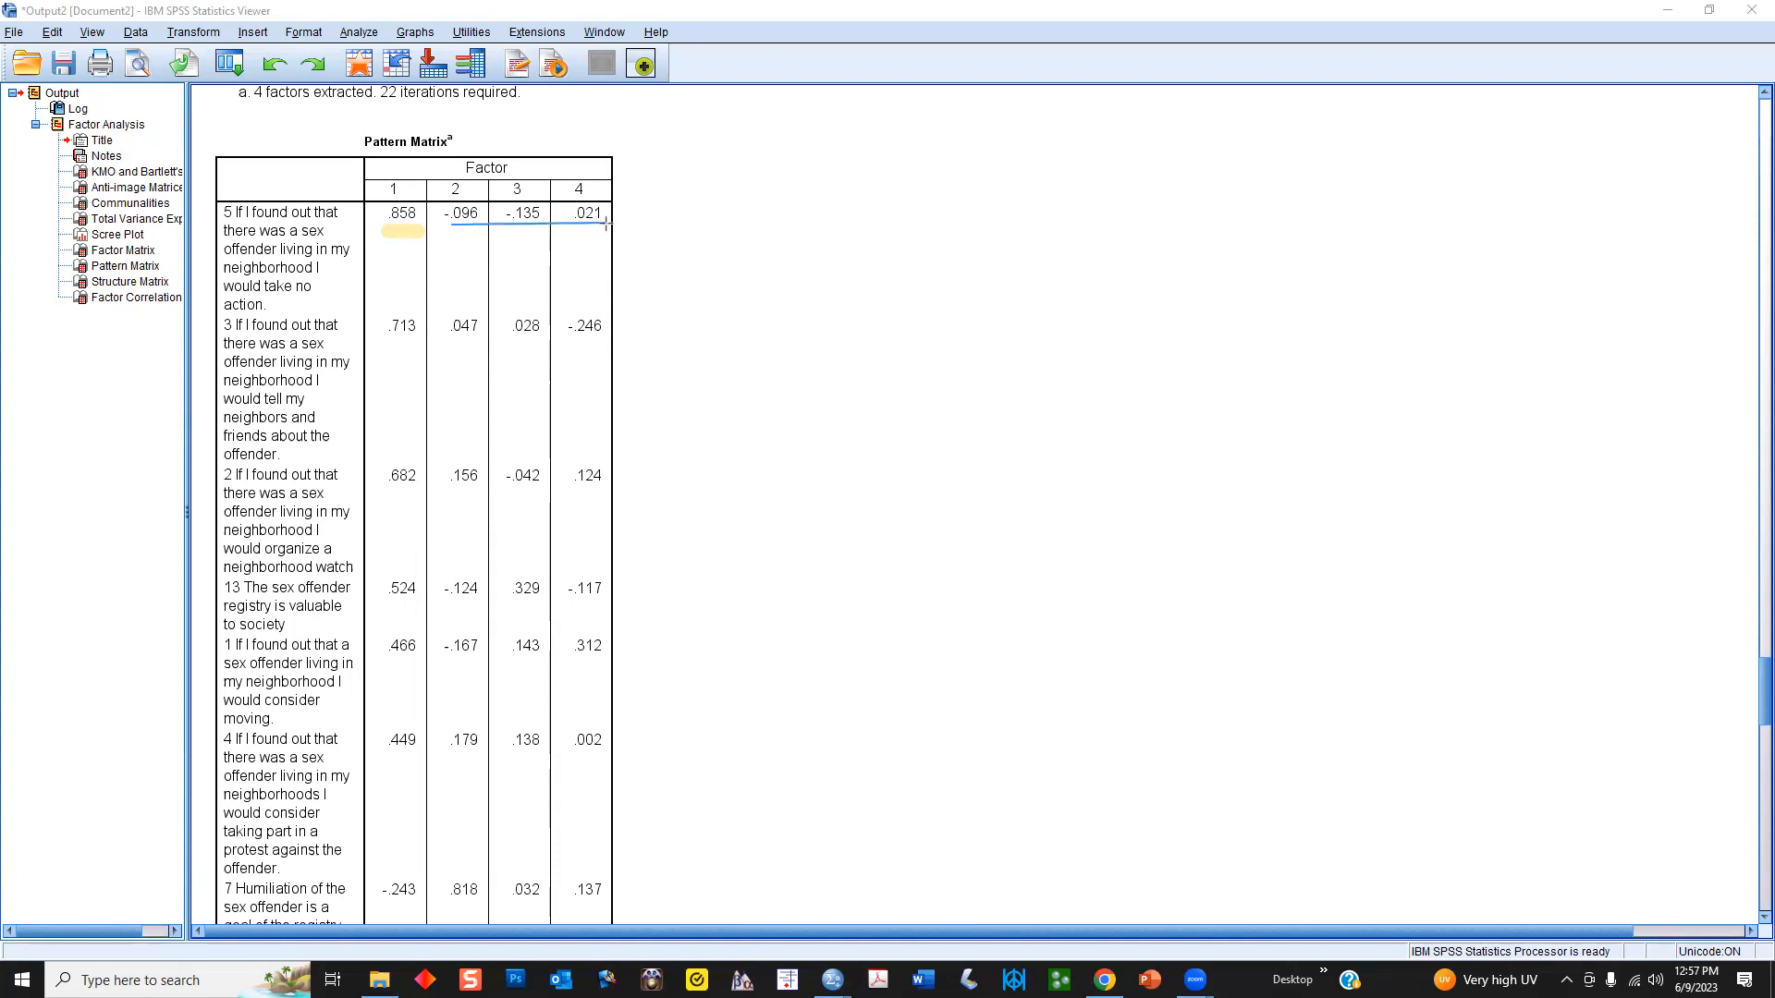
drag(606, 225, 606, 224)
mouse_move(370, 188)
mouse_down()
mouse_move(384, 248)
mouse_move(432, 208)
mouse_move(407, 171)
mouse_move(388, 176)
mouse_up()
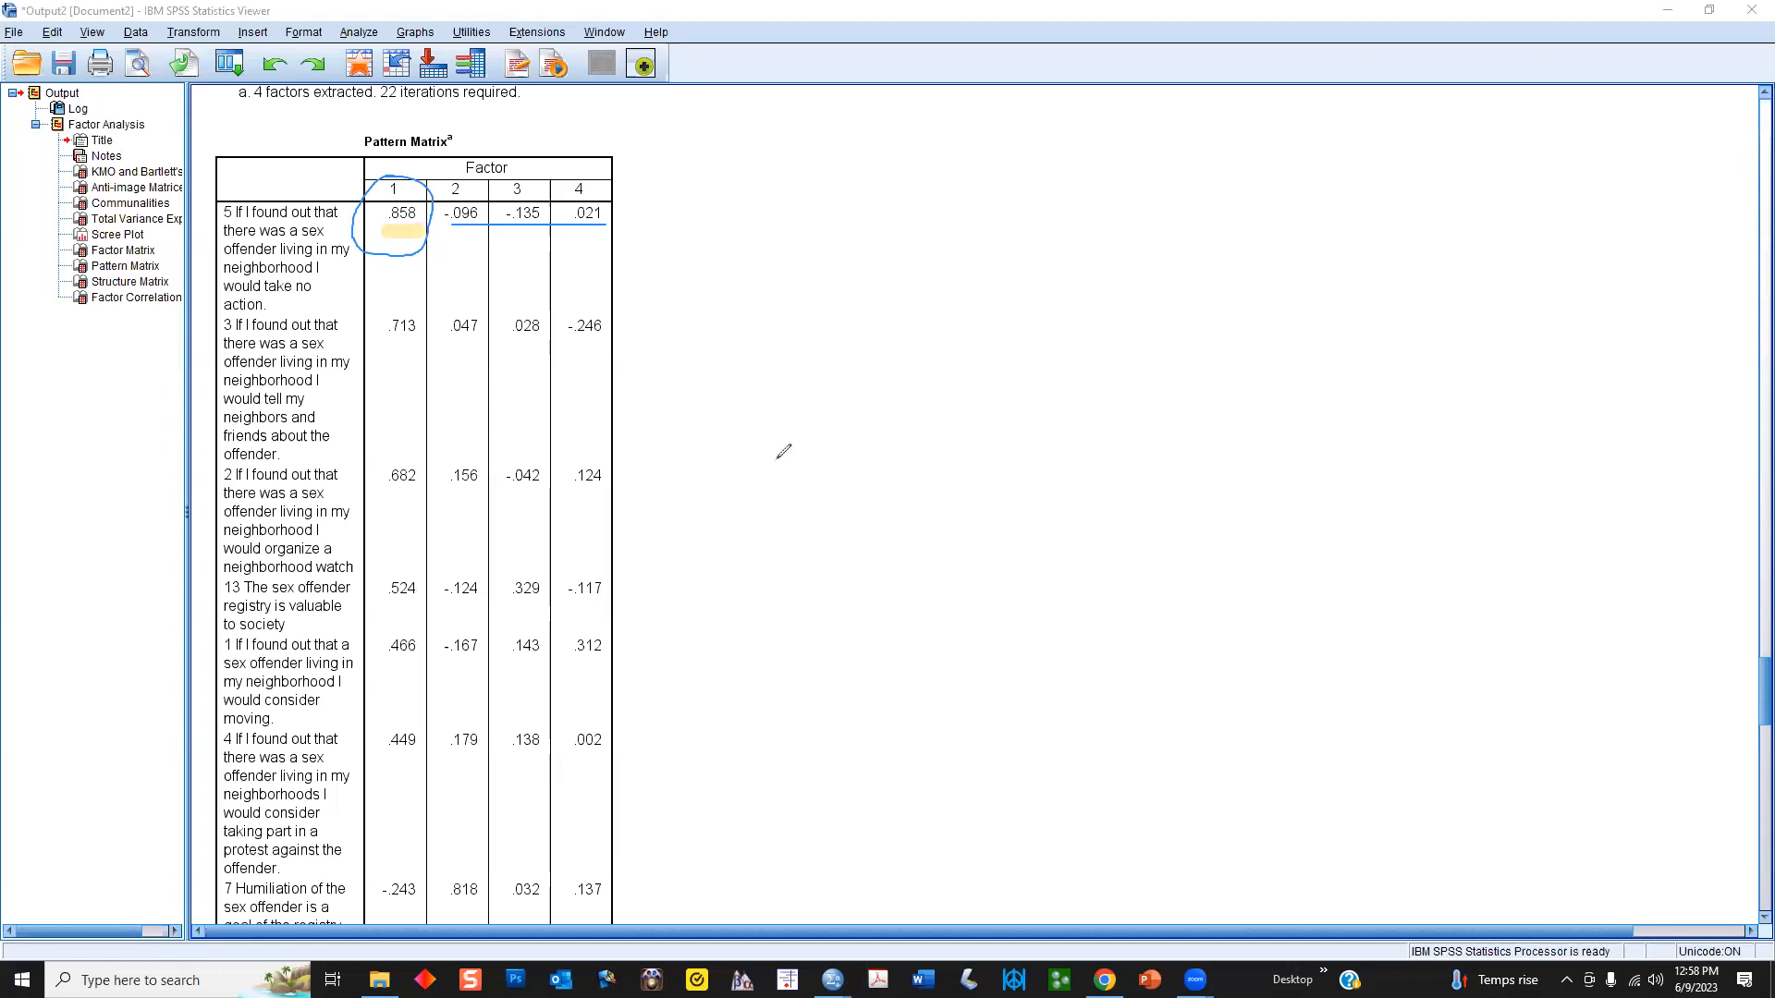
click(1004, 215)
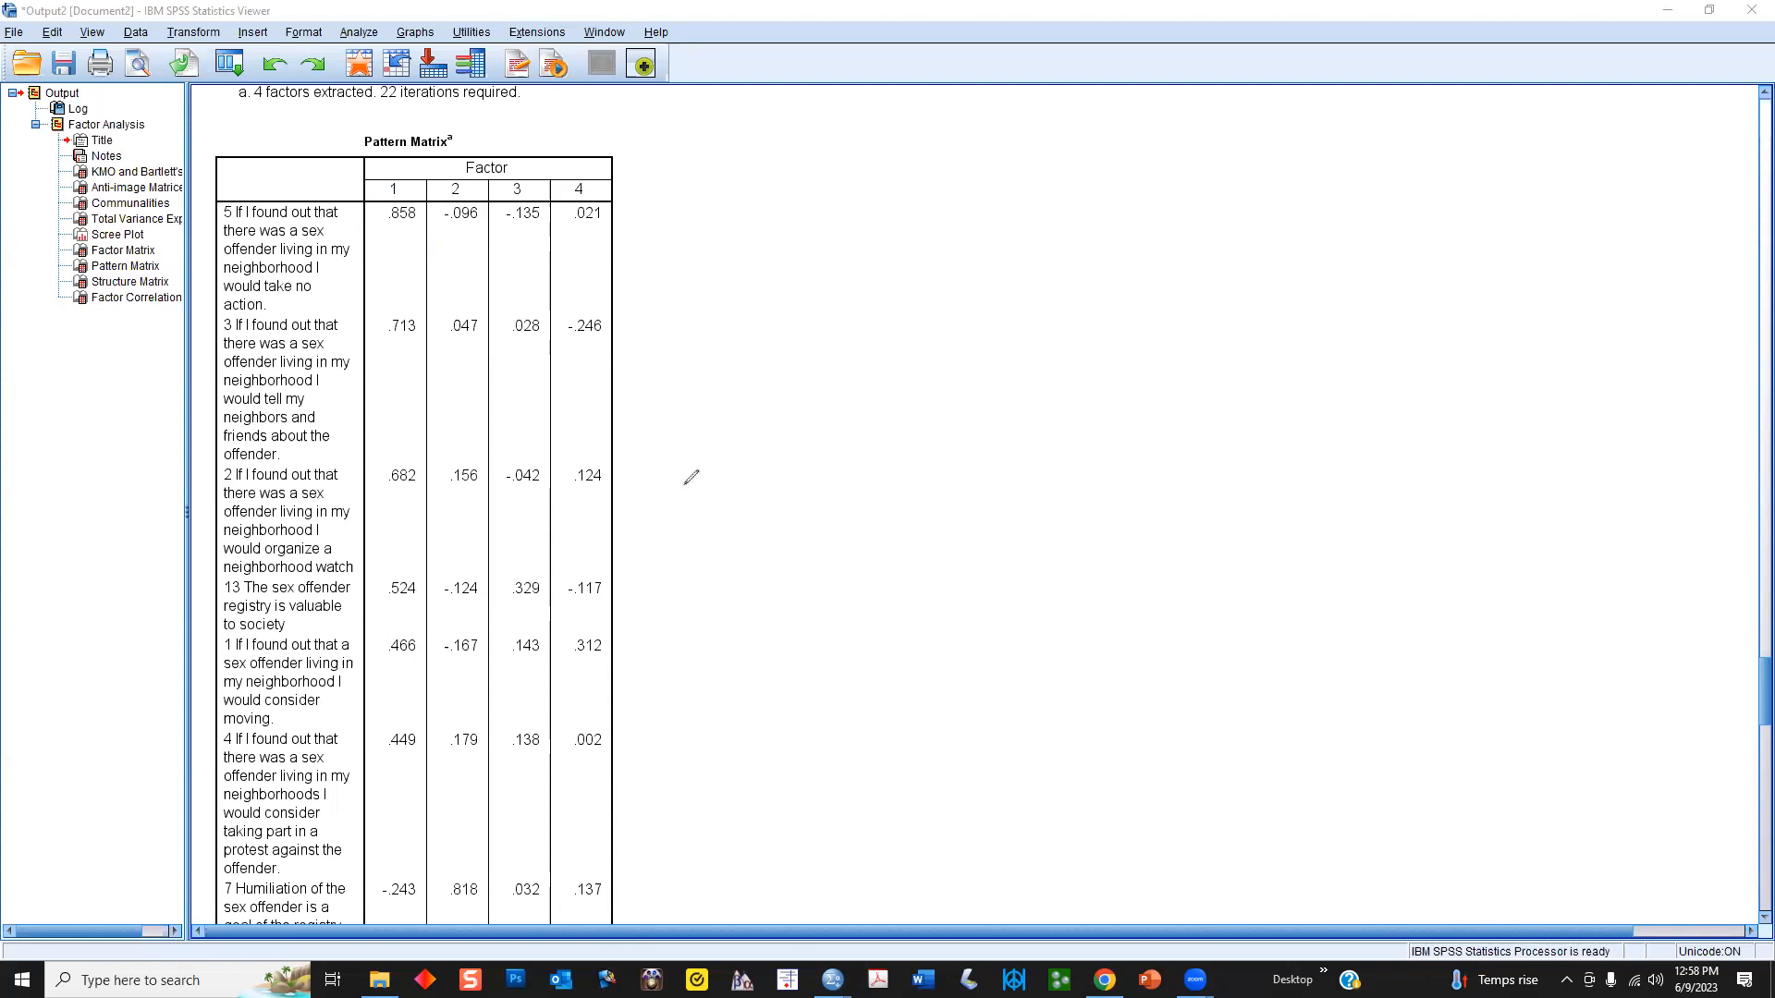
- Examine the Pattern Matrix loadings of items 1 and 4 on factor 1 and on the remaining factors
scroll(781, 523, down, 1)
scroll(749, 507, down, 1)
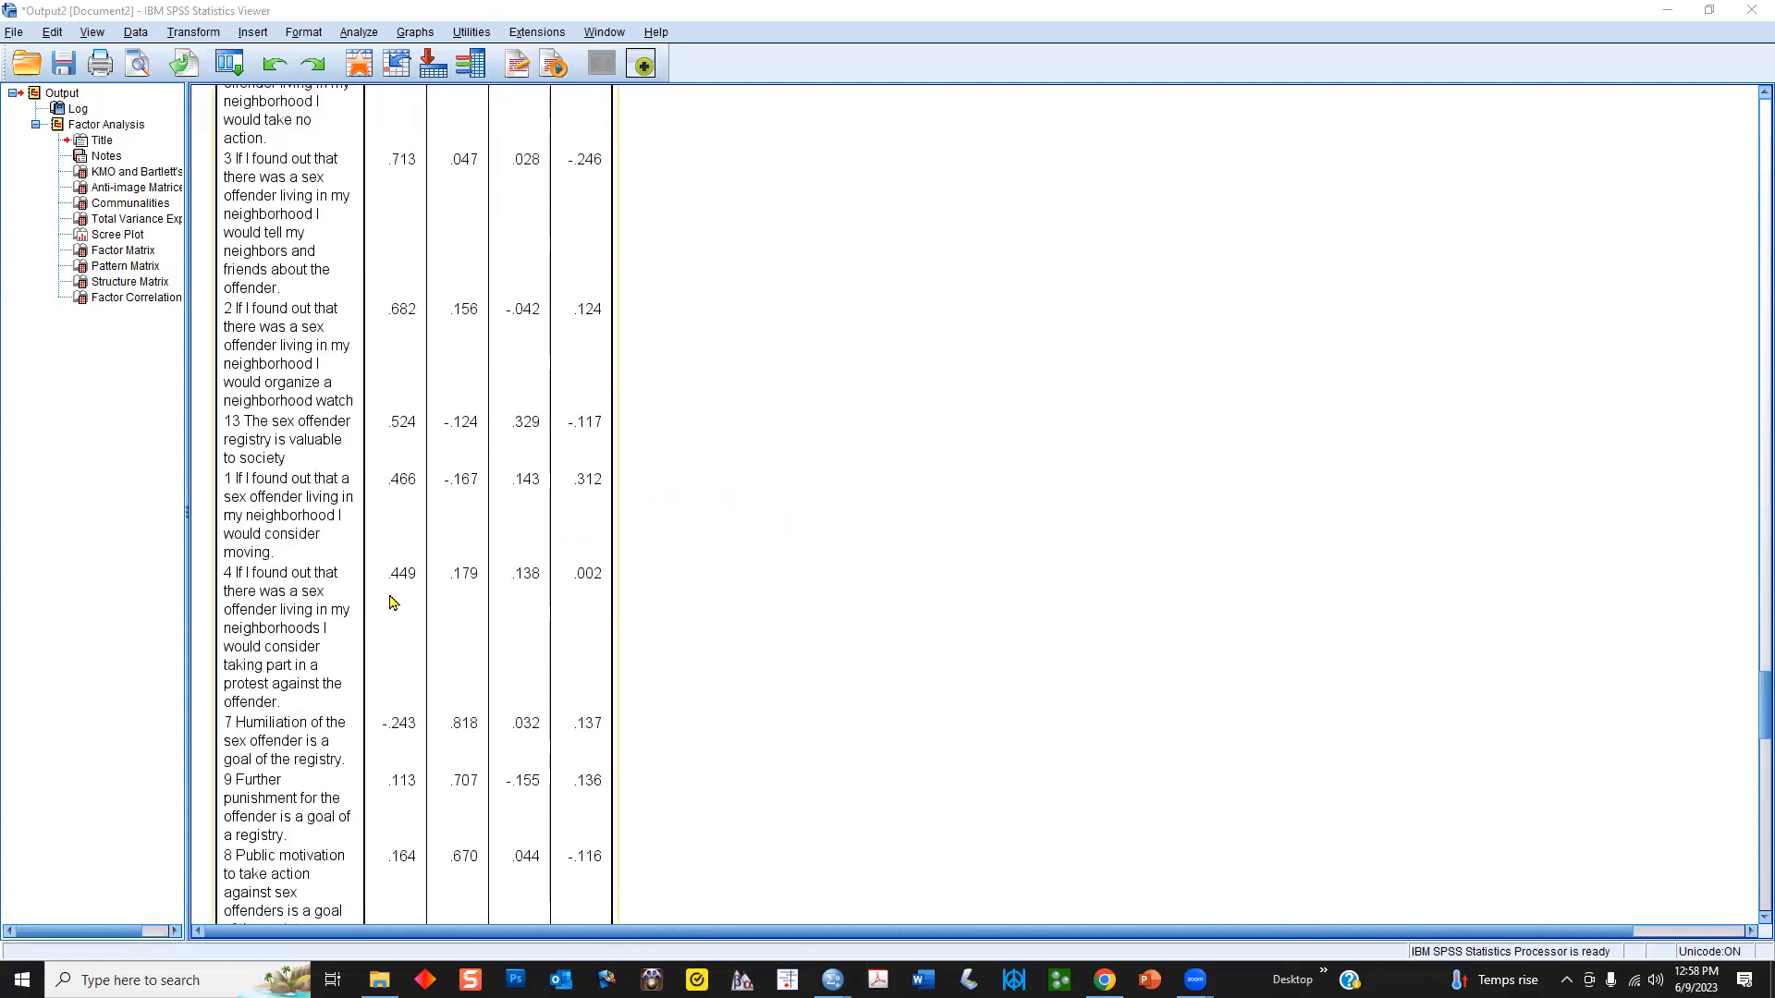
scroll(413, 572, up, 1)
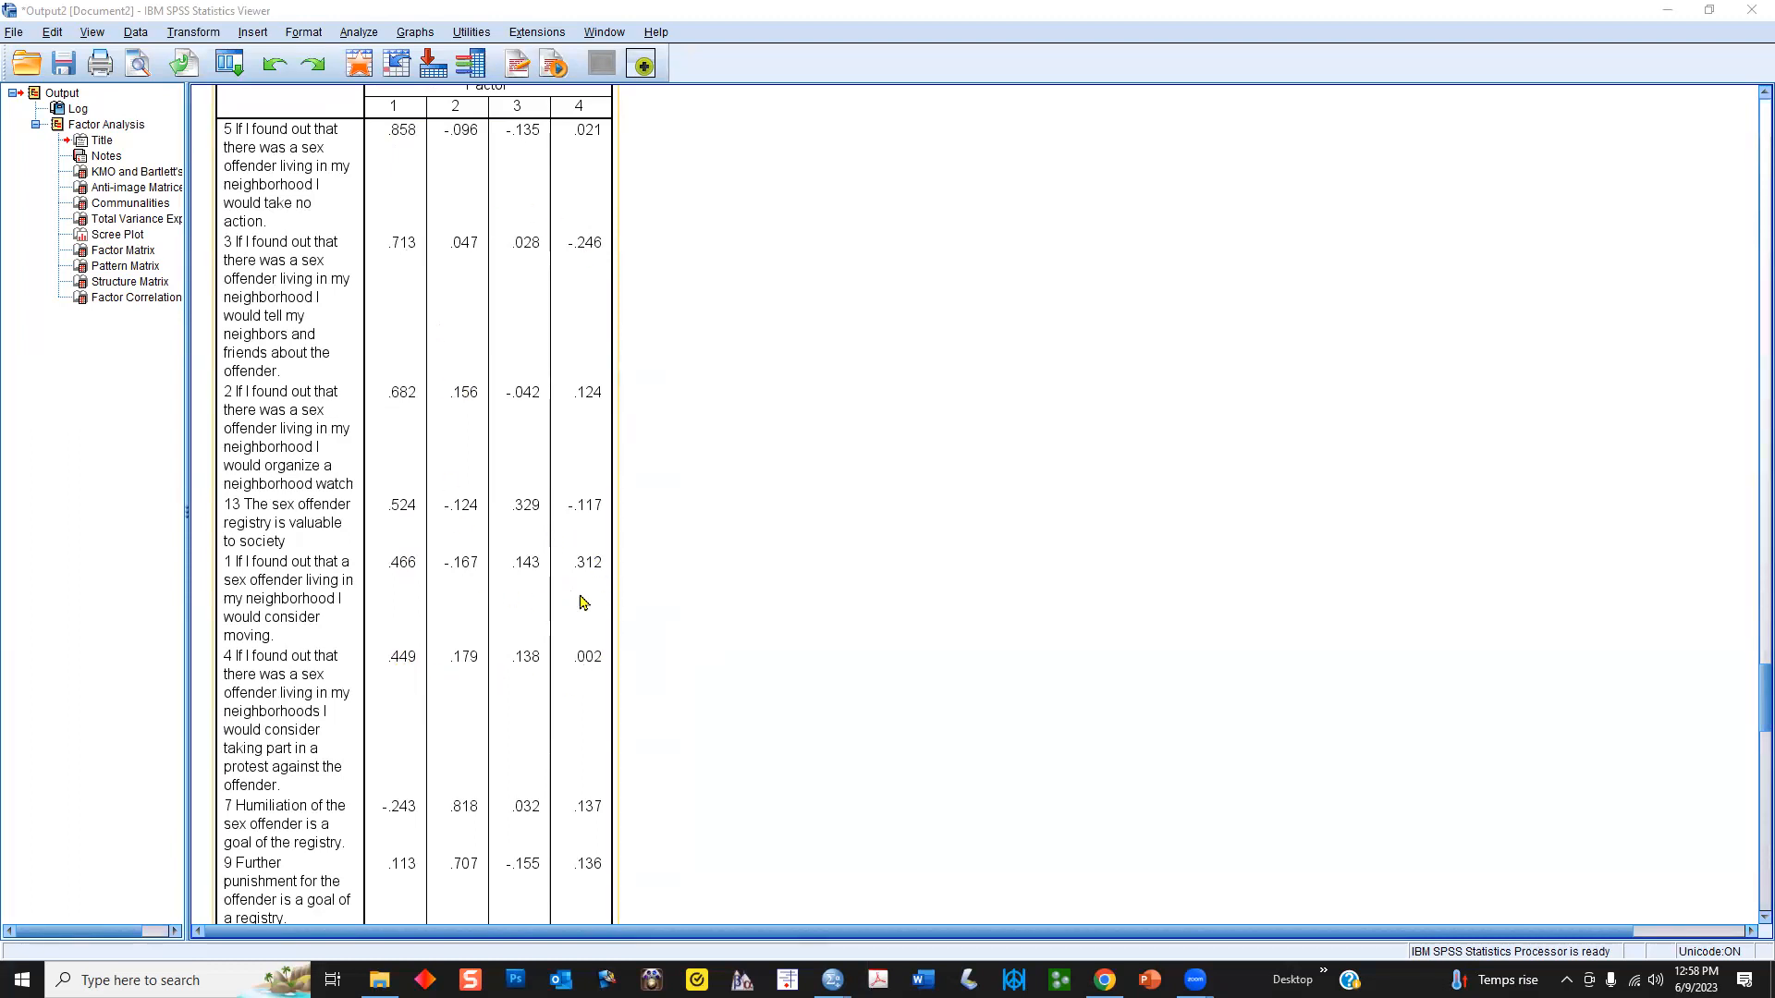
- Examine the factor 2 loadings of items 7, 9 and 8 in the Pattern Matrix
scroll(776, 578, down, 9)
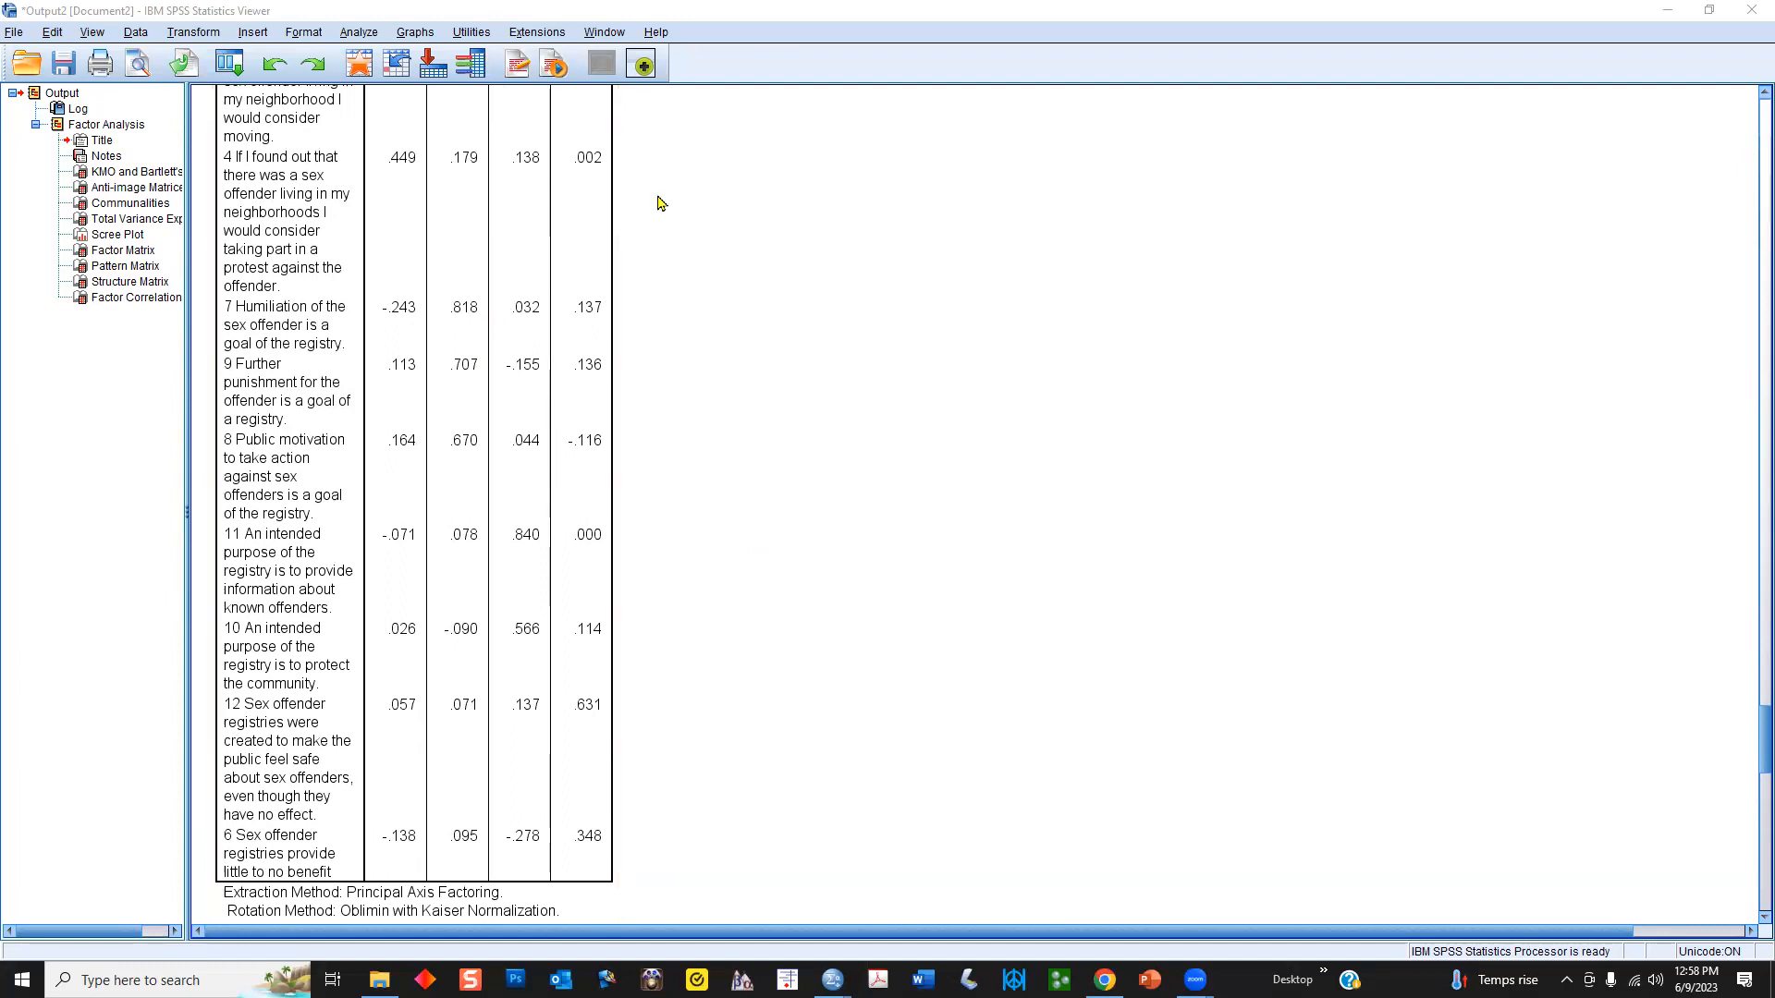
drag(447, 323, 487, 324)
mouse_move(452, 326)
mouse_down()
mouse_move(473, 327)
mouse_move(475, 381)
mouse_up()
drag(451, 465, 497, 470)
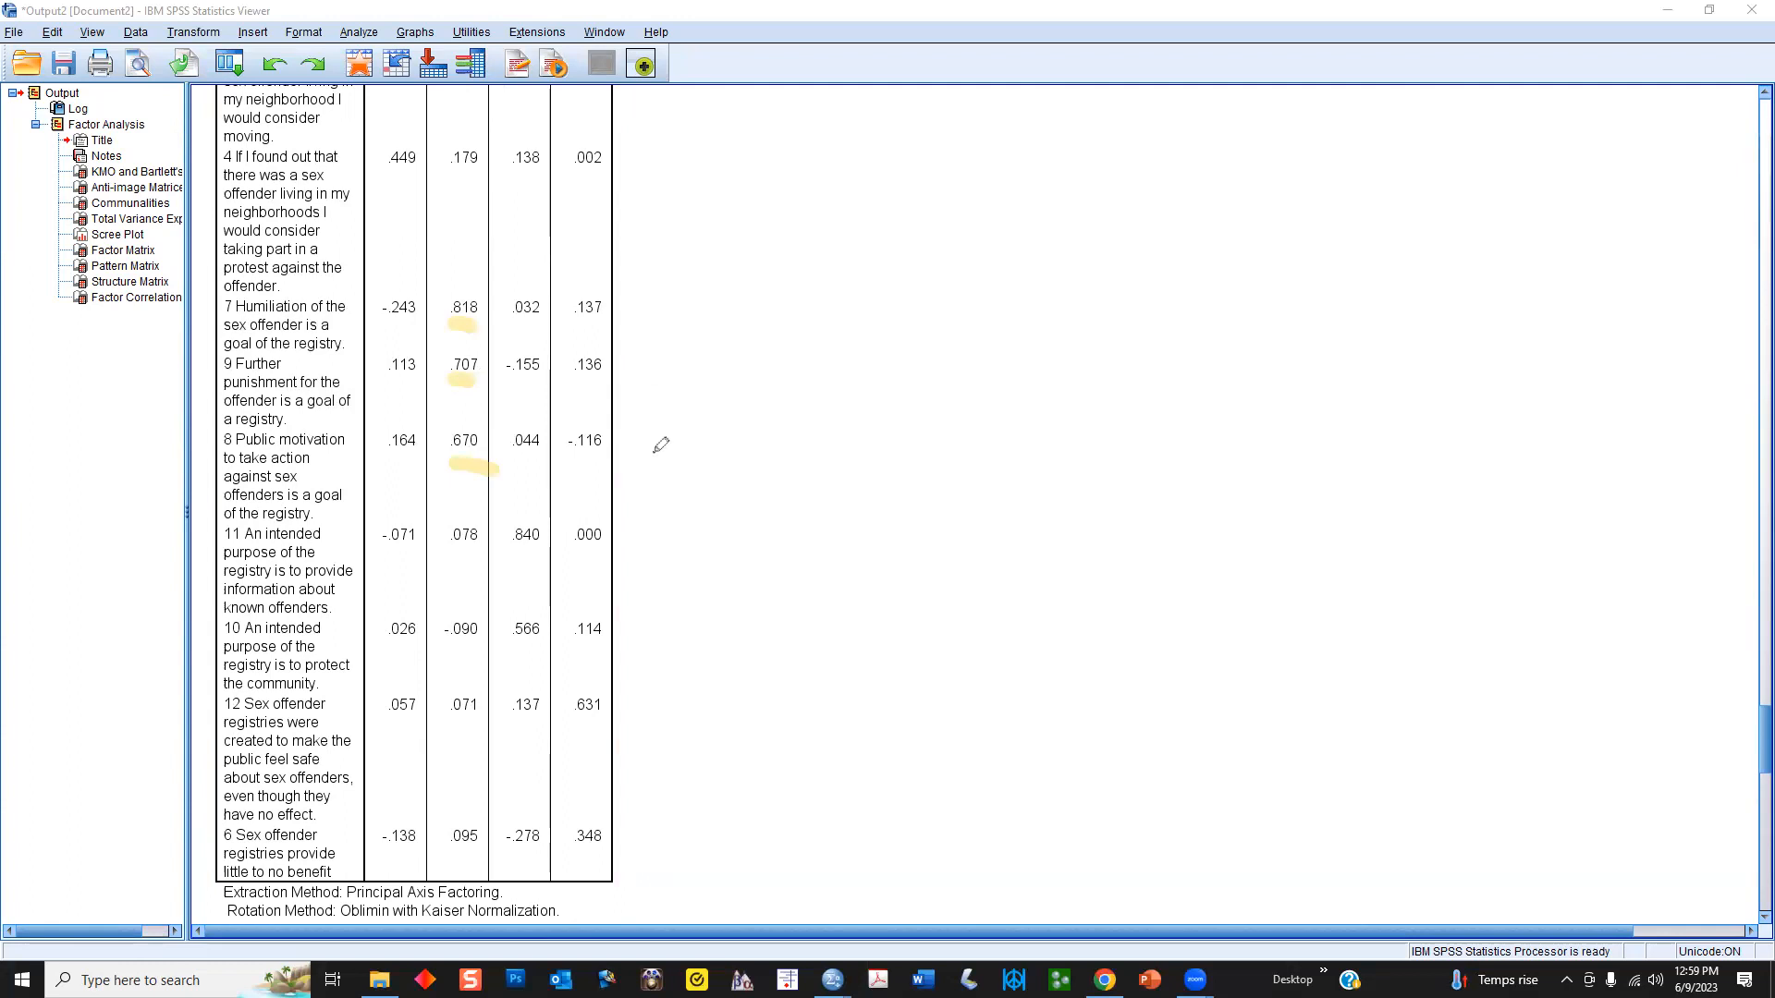
- Examine the Pattern Matrix loadings of items 11 and 10 on factor 3 and of items 12 and 6 on factor 4
drag(506, 551, 538, 553)
drag(509, 648, 545, 648)
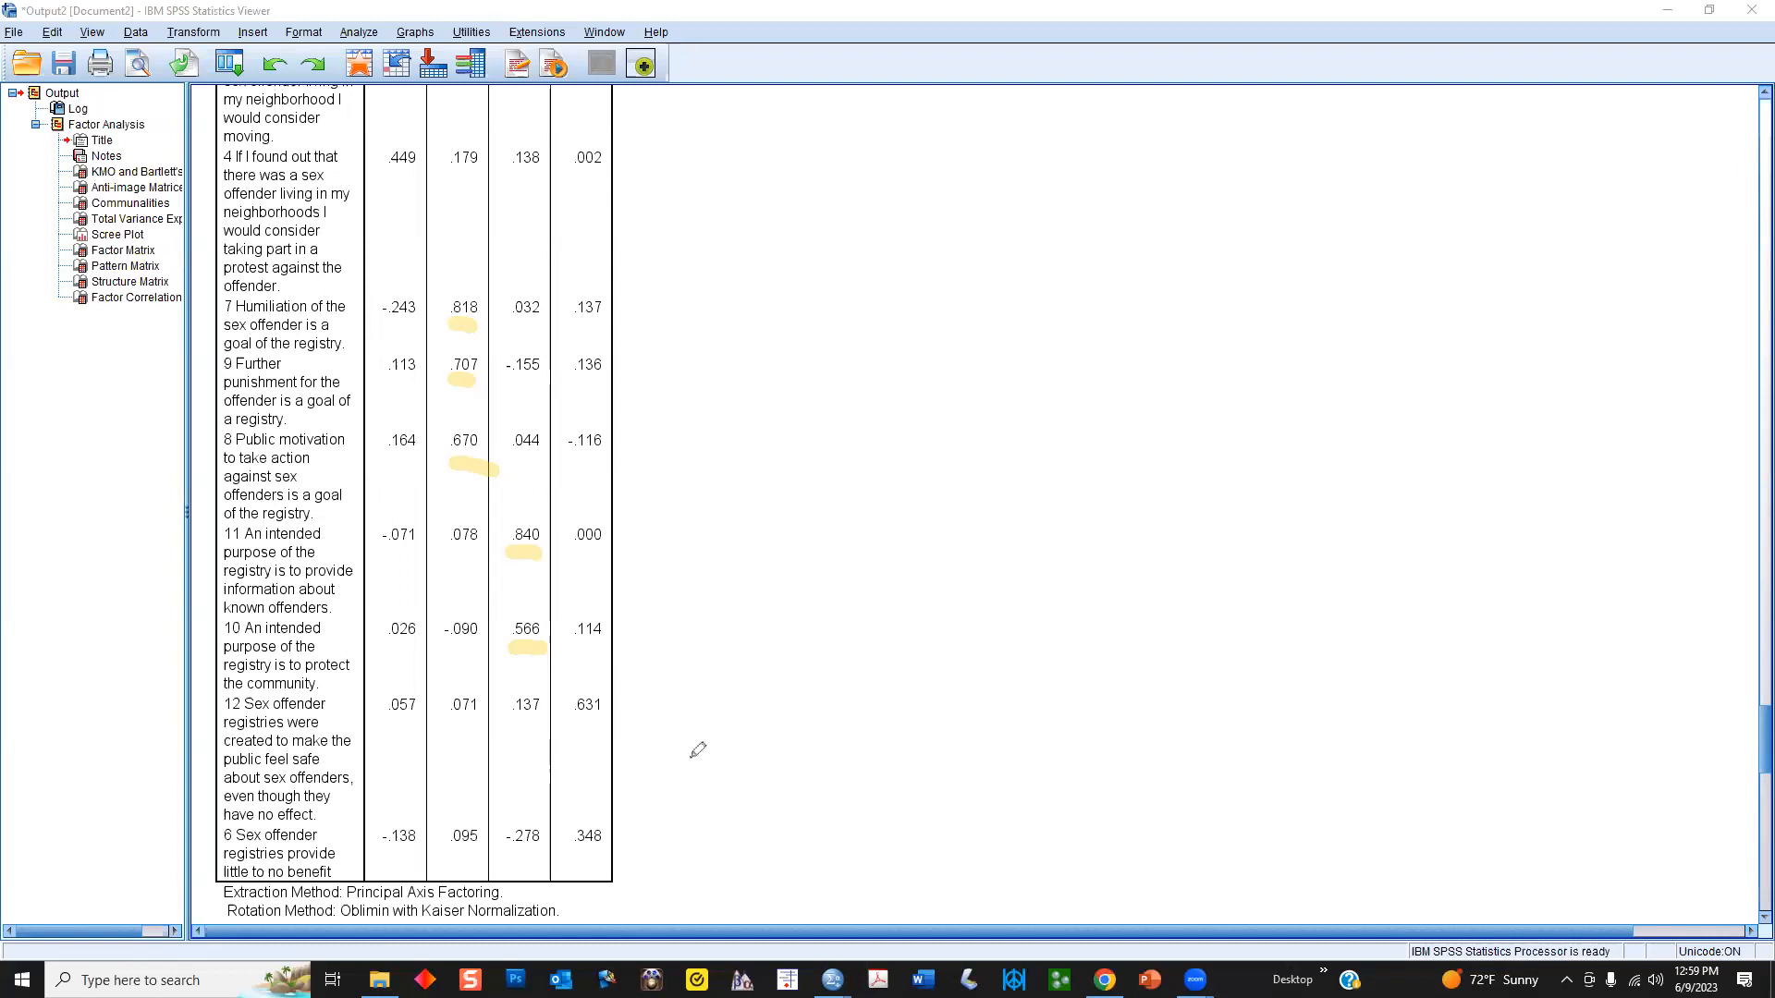
drag(585, 726, 610, 724)
mouse_move(545, 812)
mouse_down()
mouse_move(494, 836)
mouse_move(548, 864)
mouse_move(617, 852)
mouse_move(566, 813)
mouse_up()
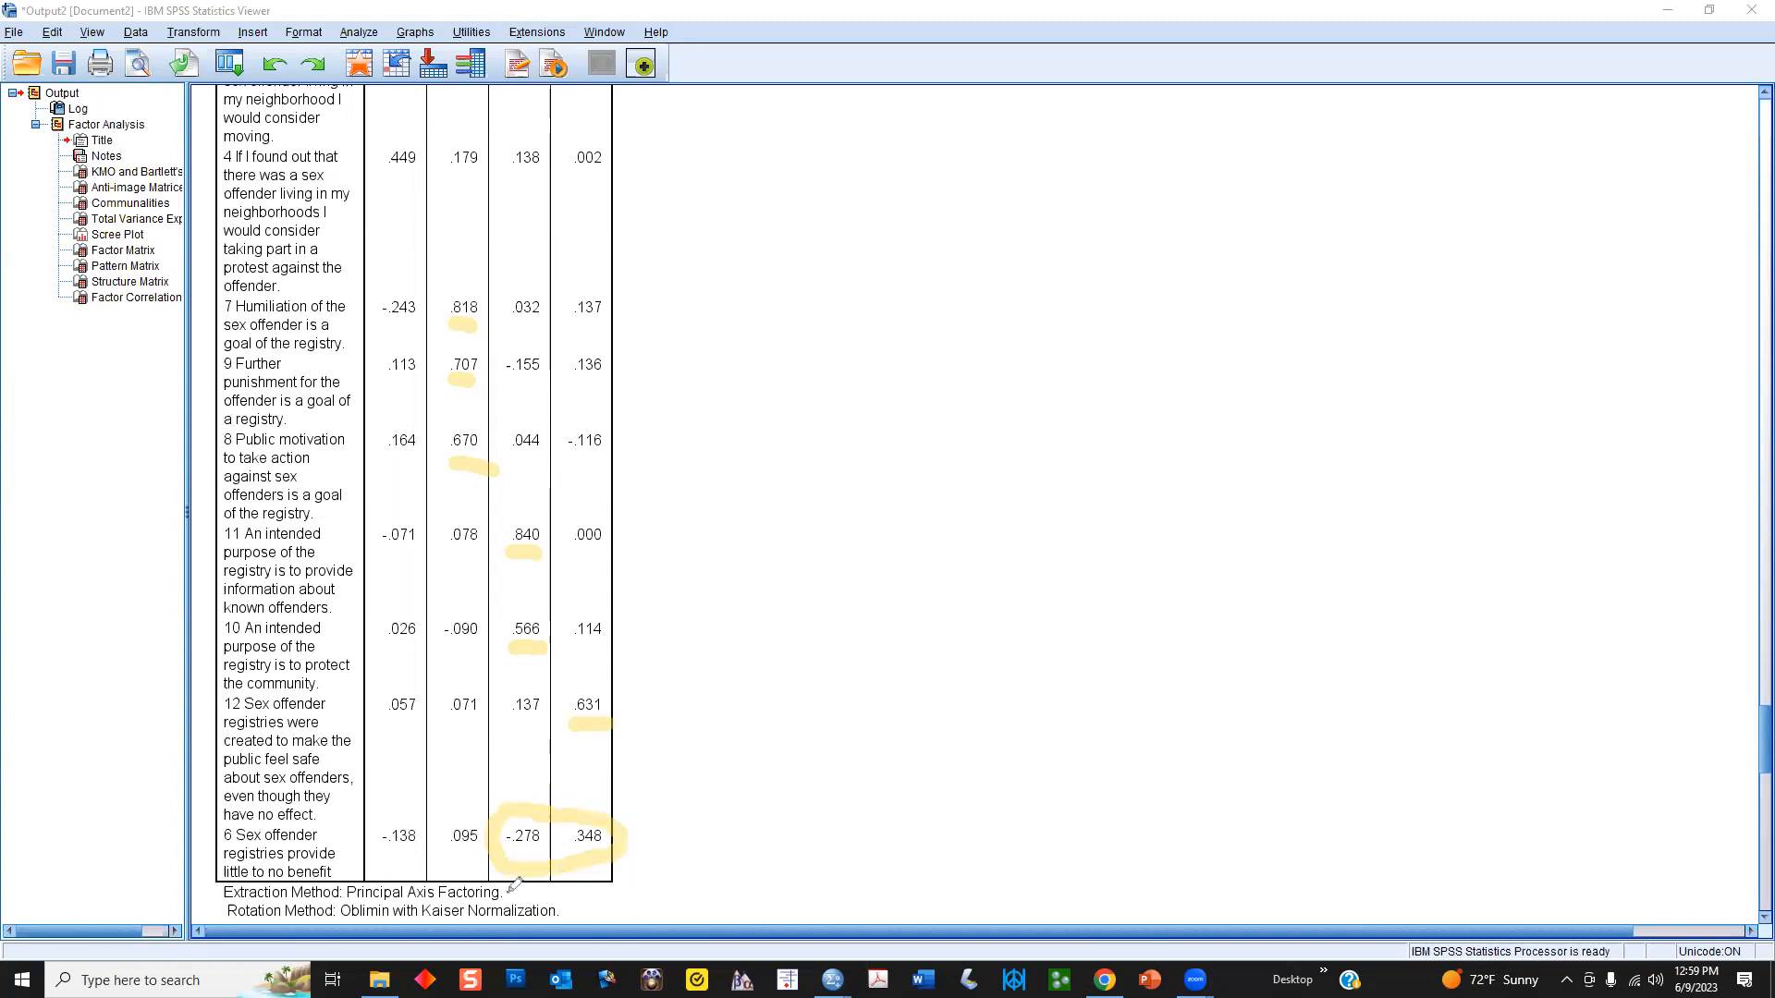
drag(222, 816, 212, 889)
click(1041, 213)
mouse_move(571, 684)
mouse_down()
mouse_move(567, 723)
mouse_move(606, 697)
mouse_move(580, 679)
mouse_up()
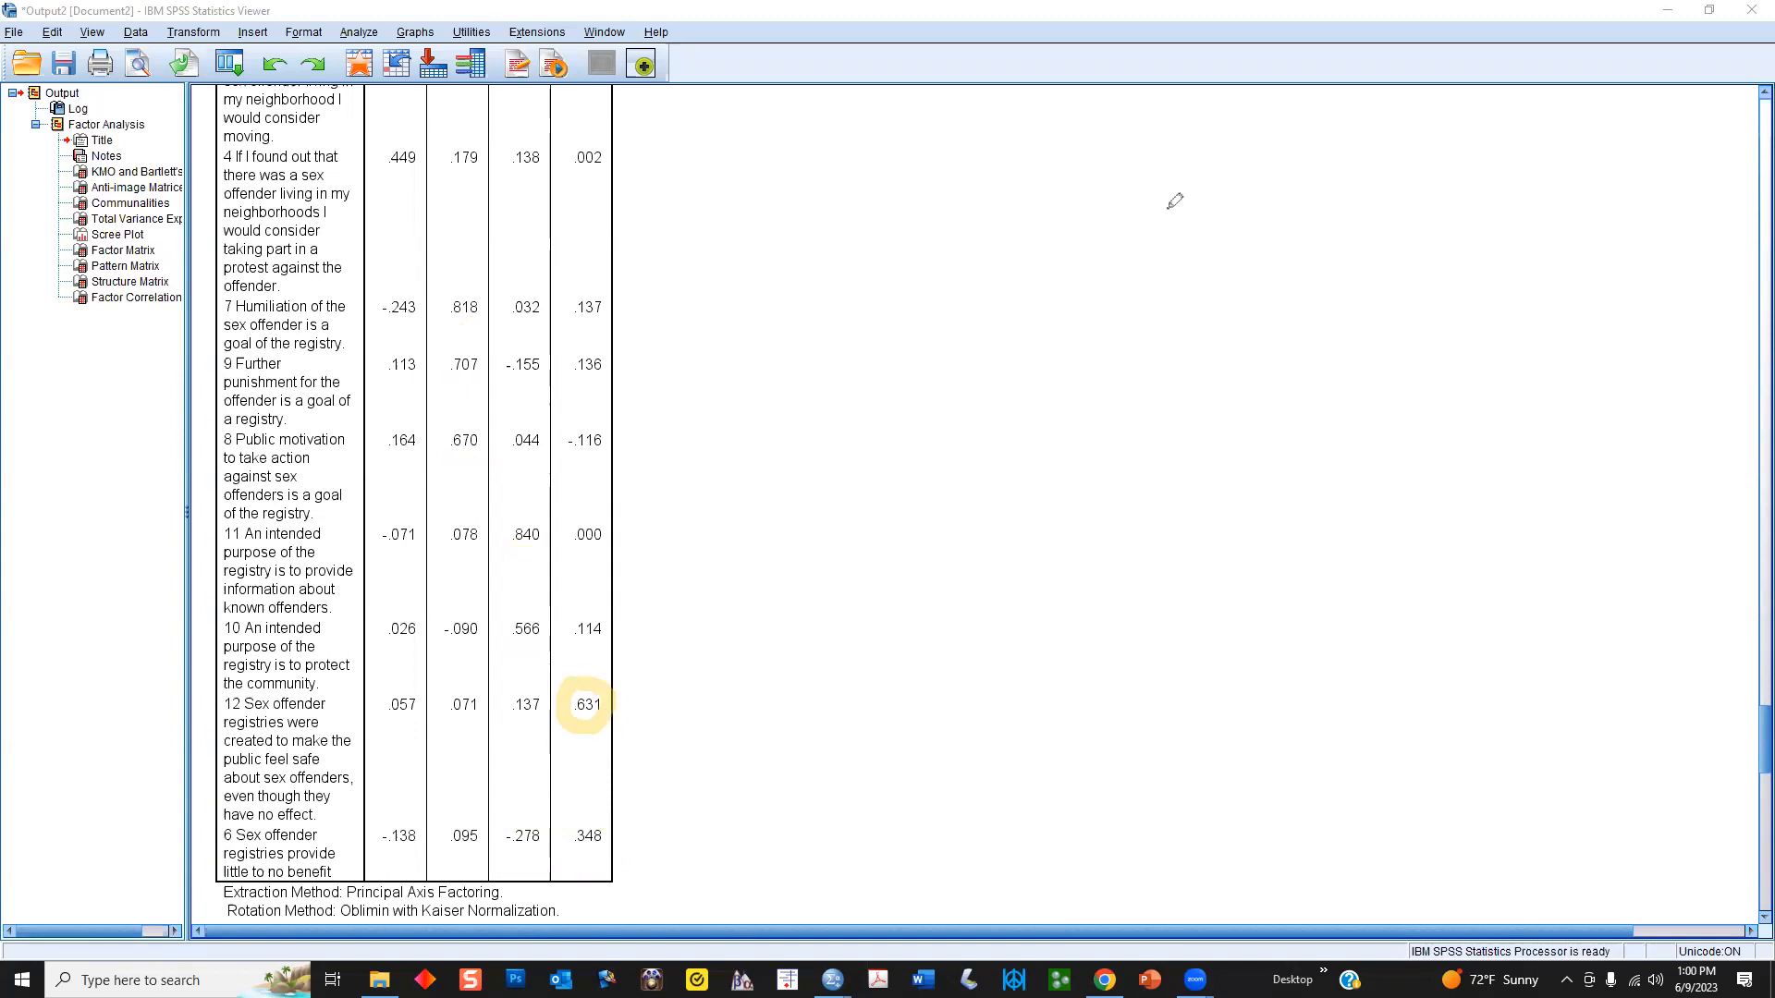
- Return to the Scree Plot and examine where the eigenvalue curve departs from its flat tail to judge the number of factors
scroll(922, 444, up, 9)
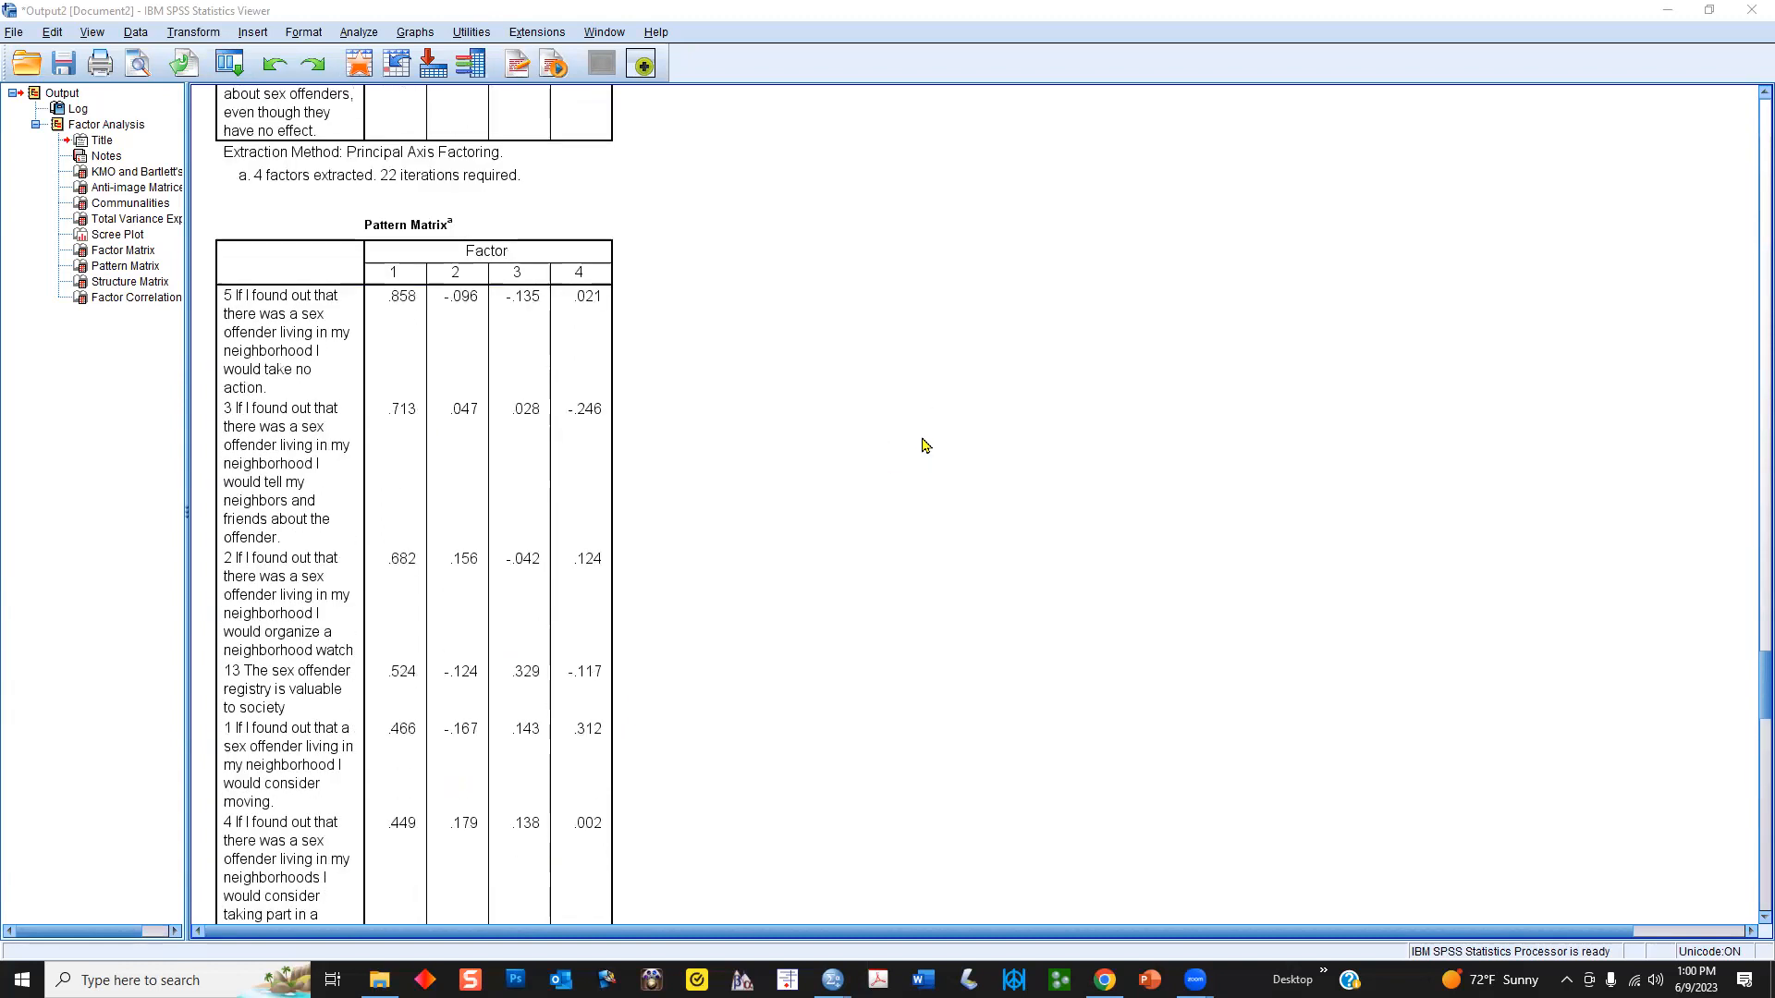
scroll(939, 440, up, 4)
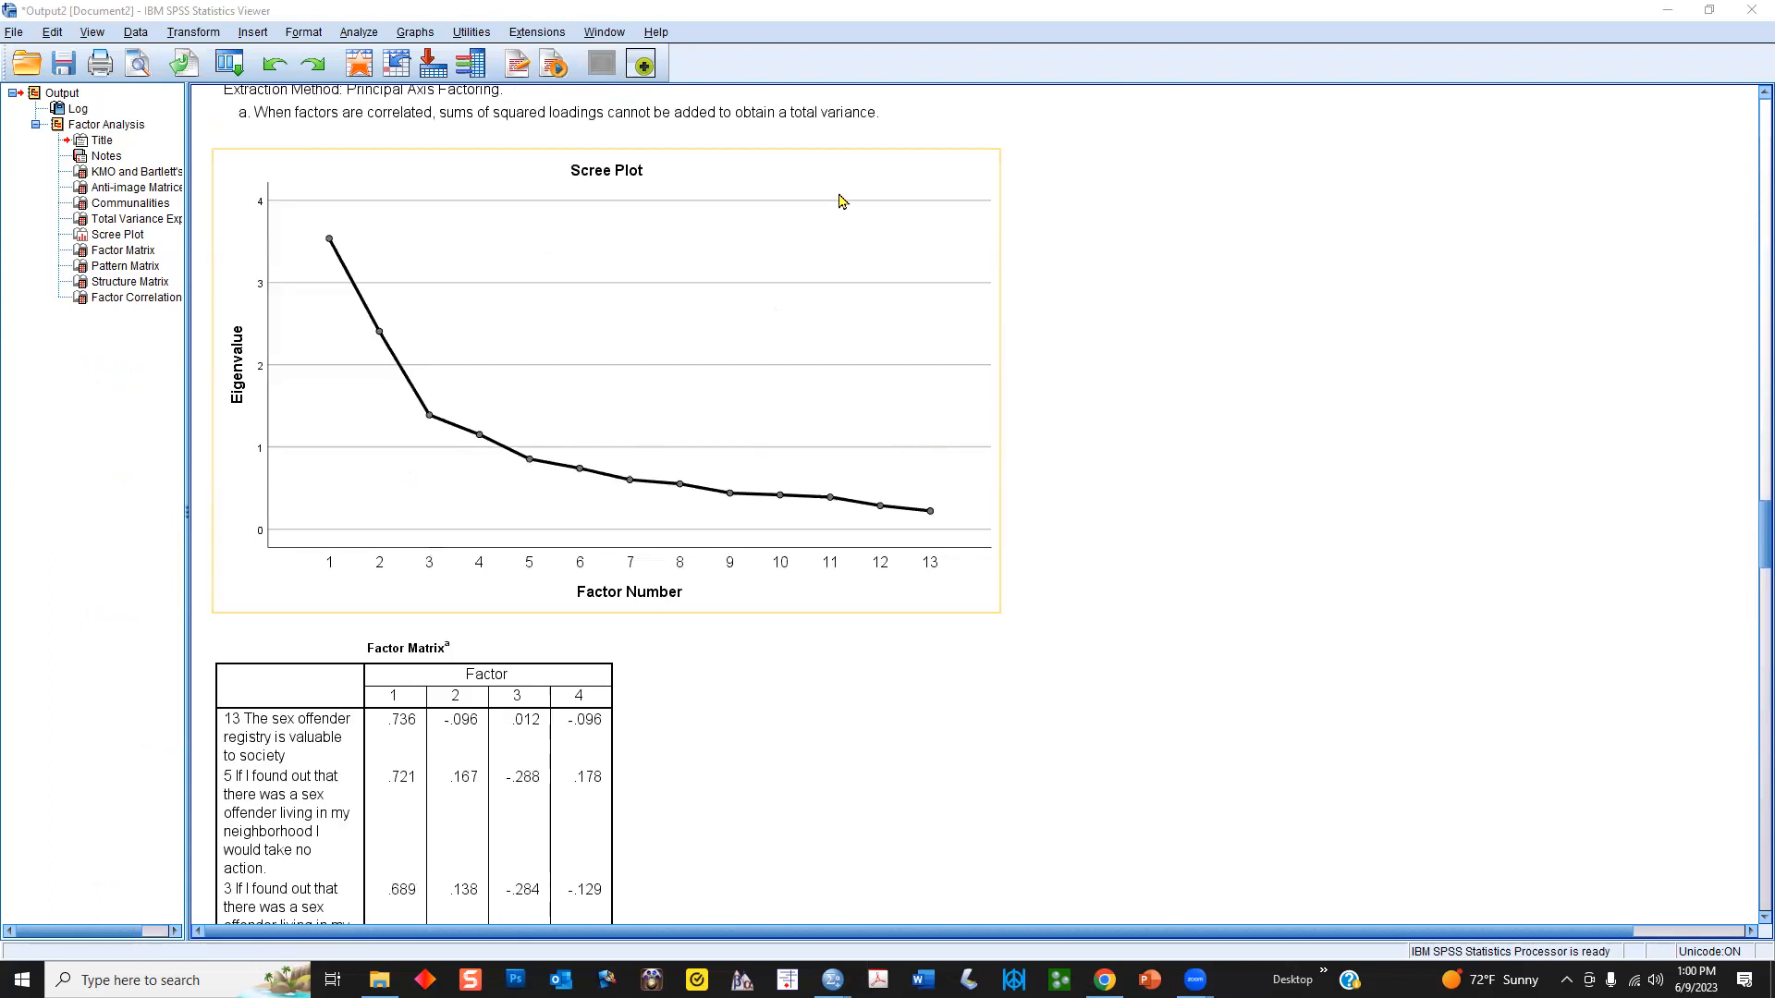
drag(932, 509, 308, 435)
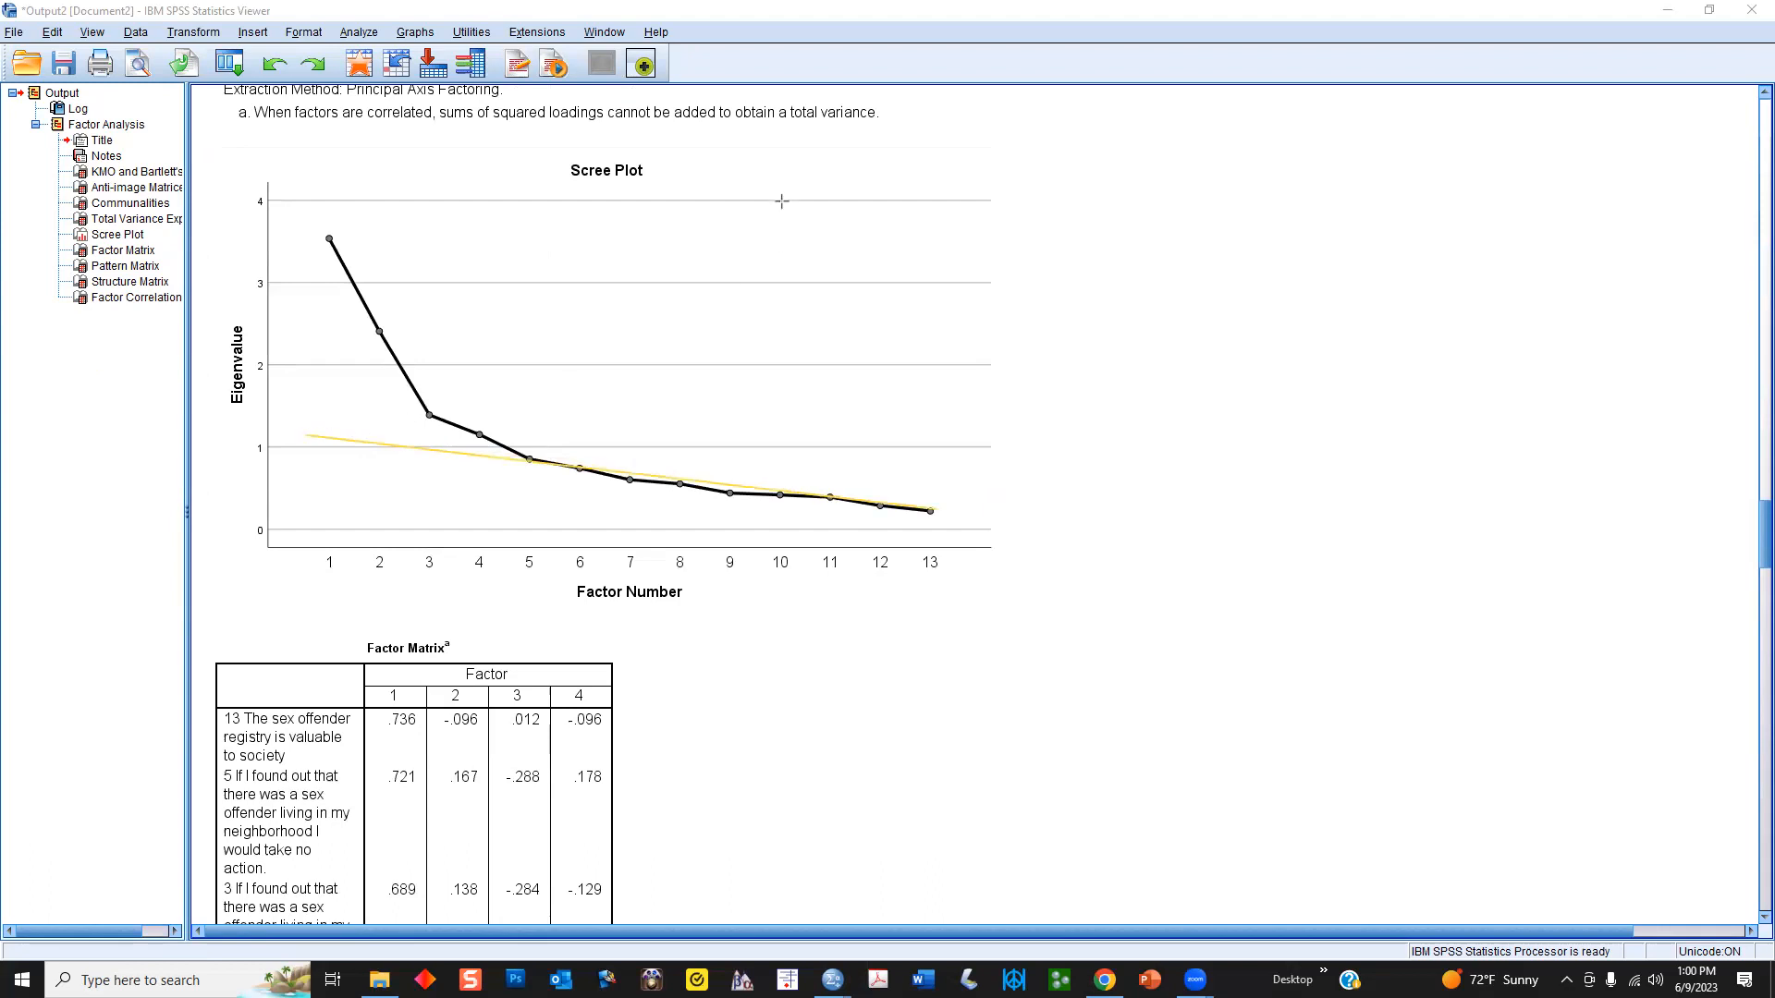
mouse_move(471, 418)
mouse_down()
mouse_move(490, 453)
mouse_move(459, 423)
mouse_up()
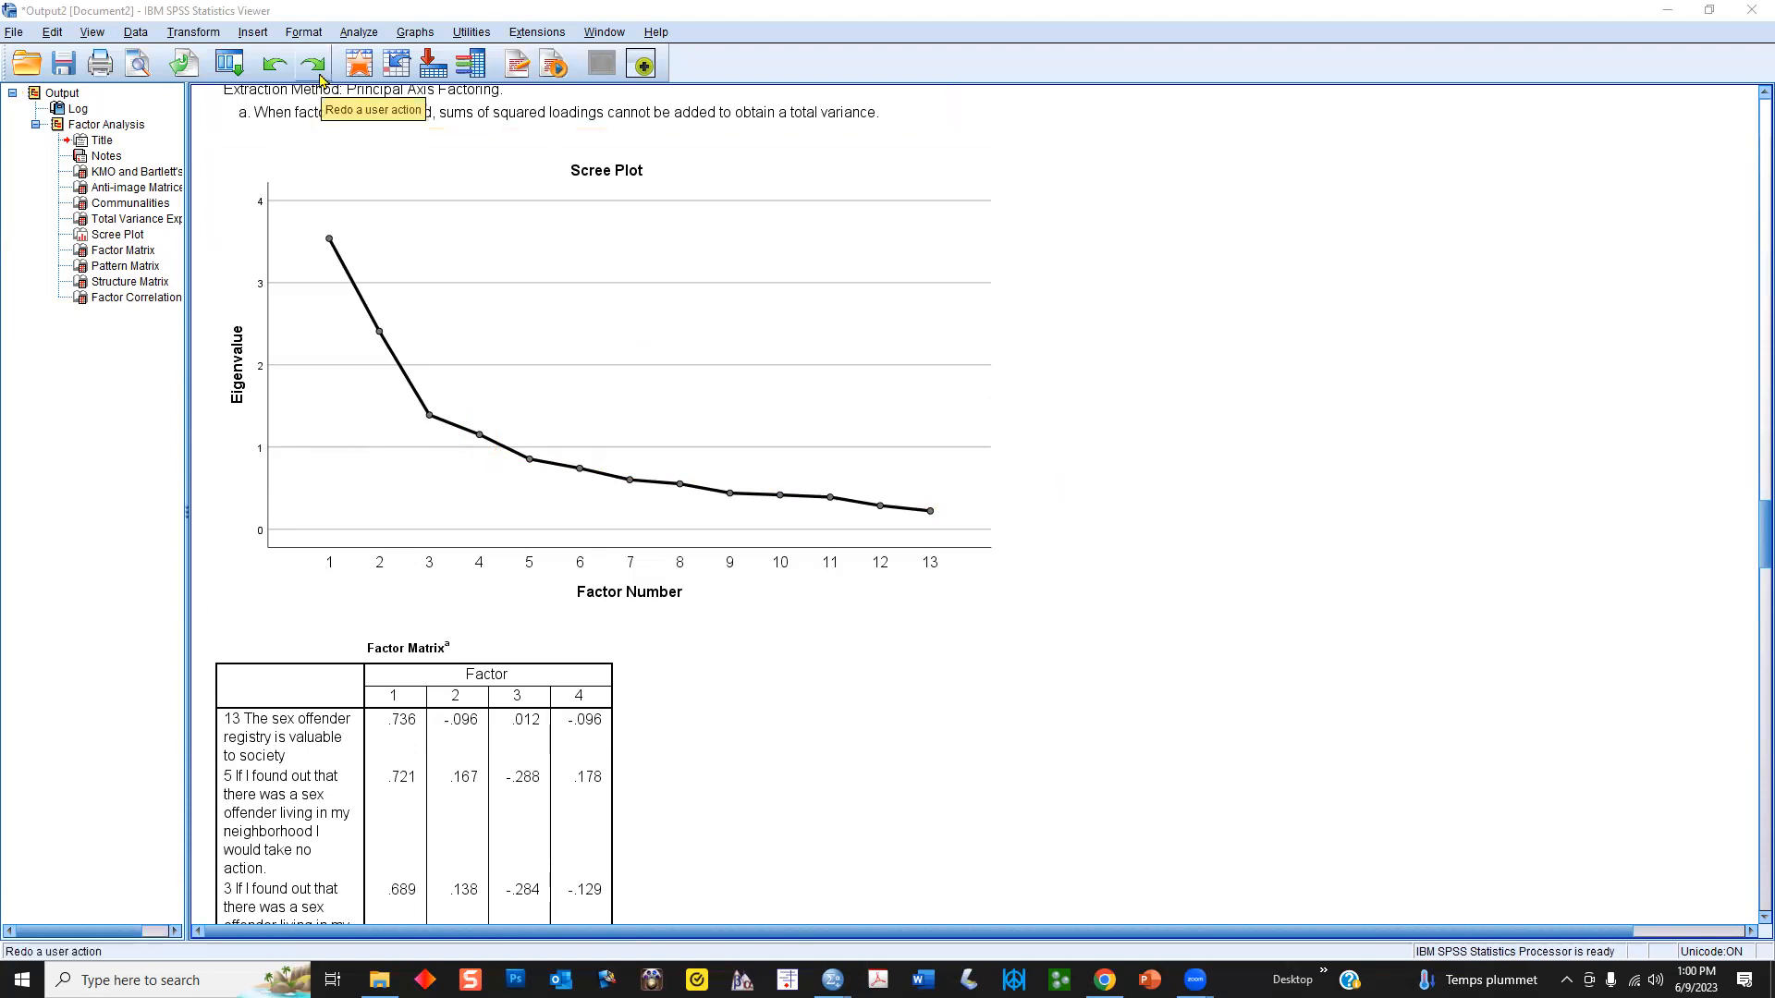
- Reopen the factor analysis setup for the 13 items and set the extraction to a fixed number of 3 factors
click(348, 33)
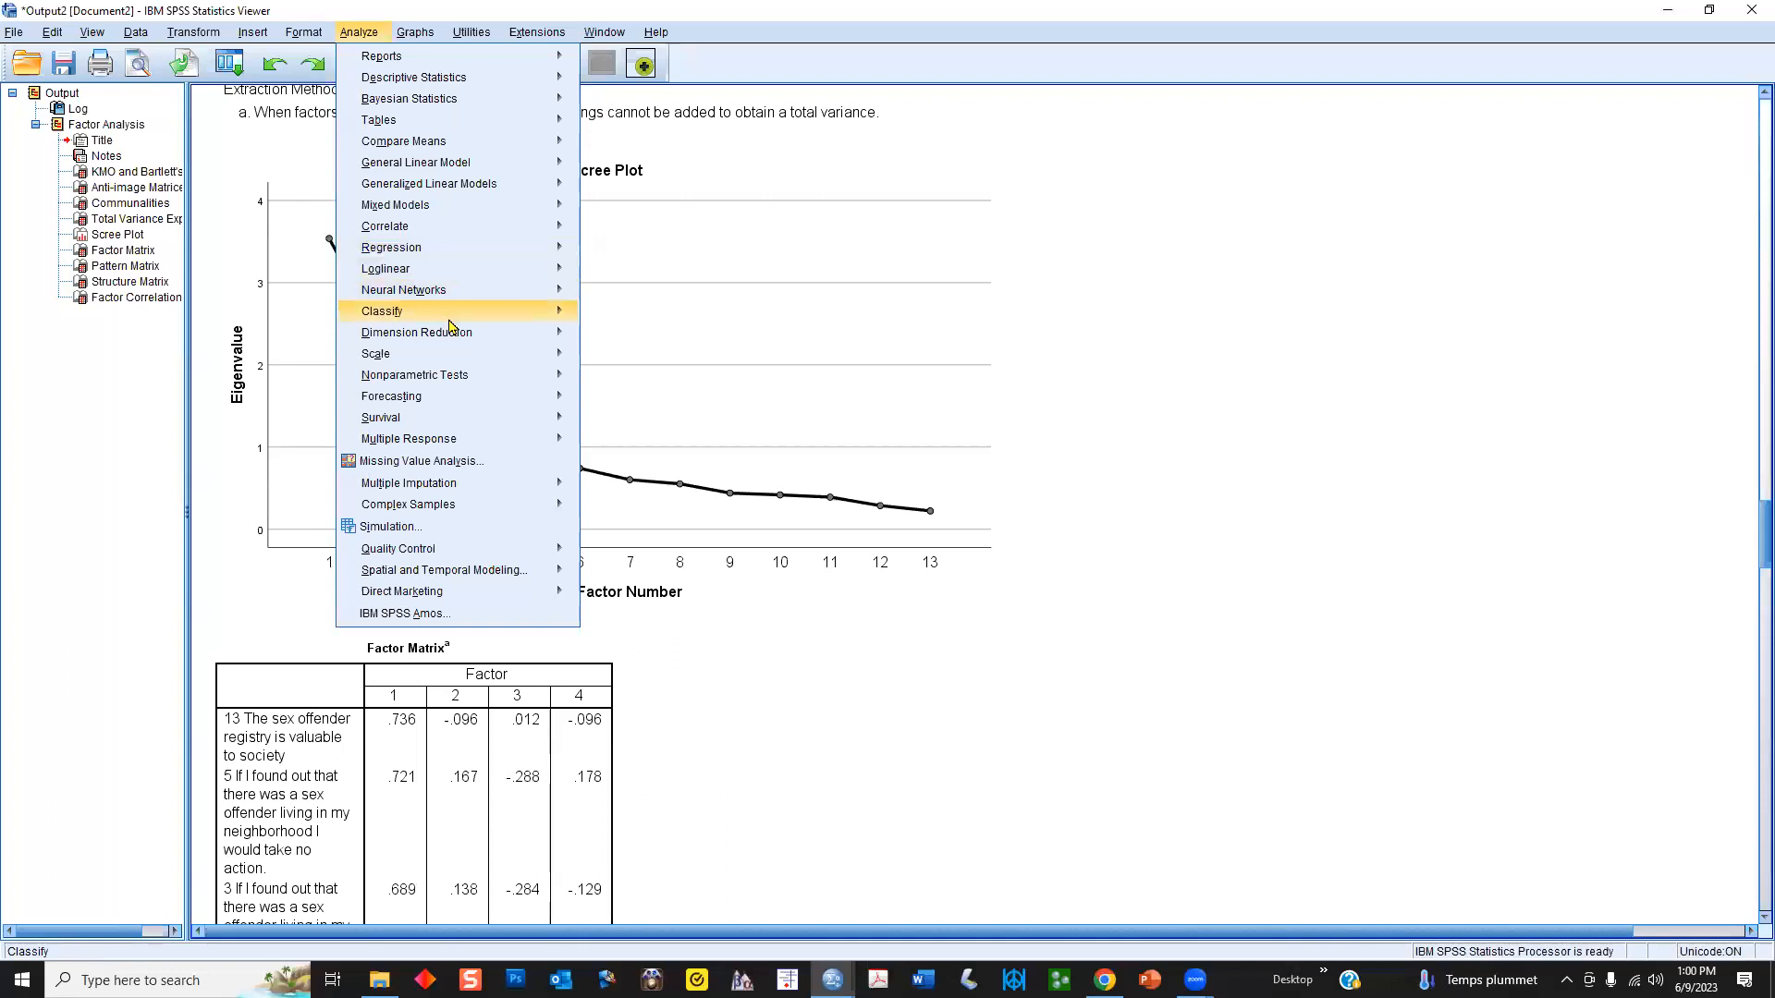
mouse_move(472, 338)
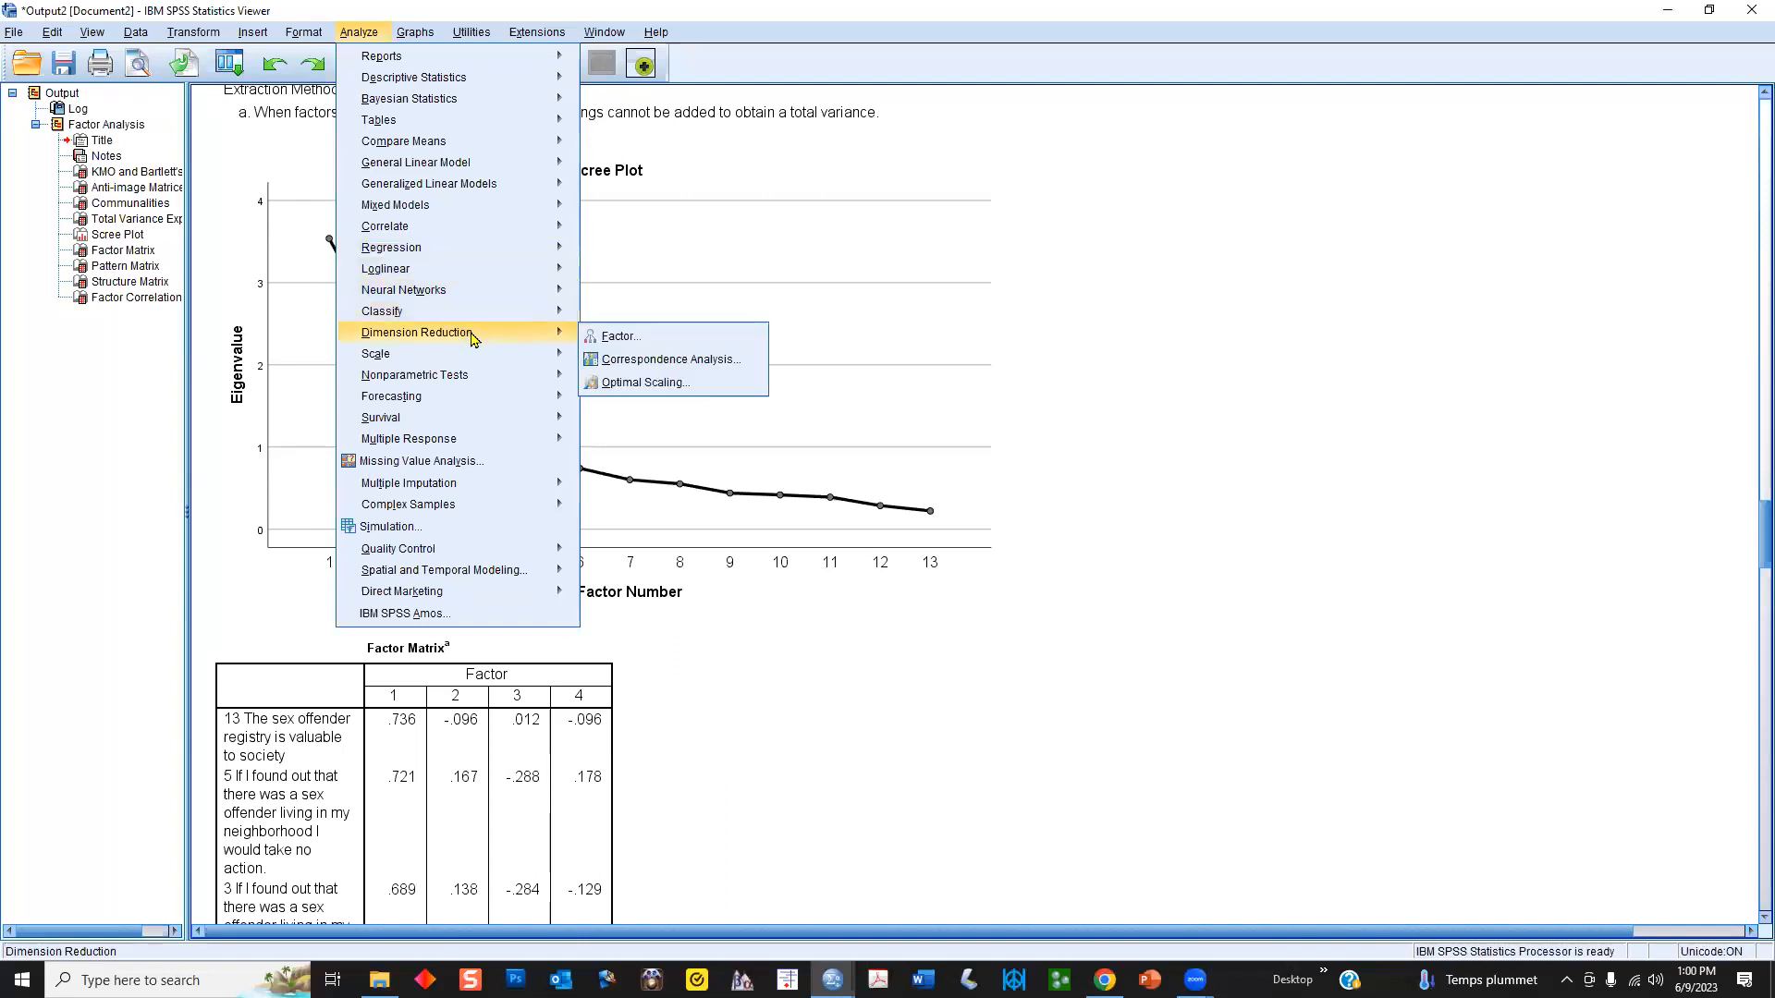
click(619, 341)
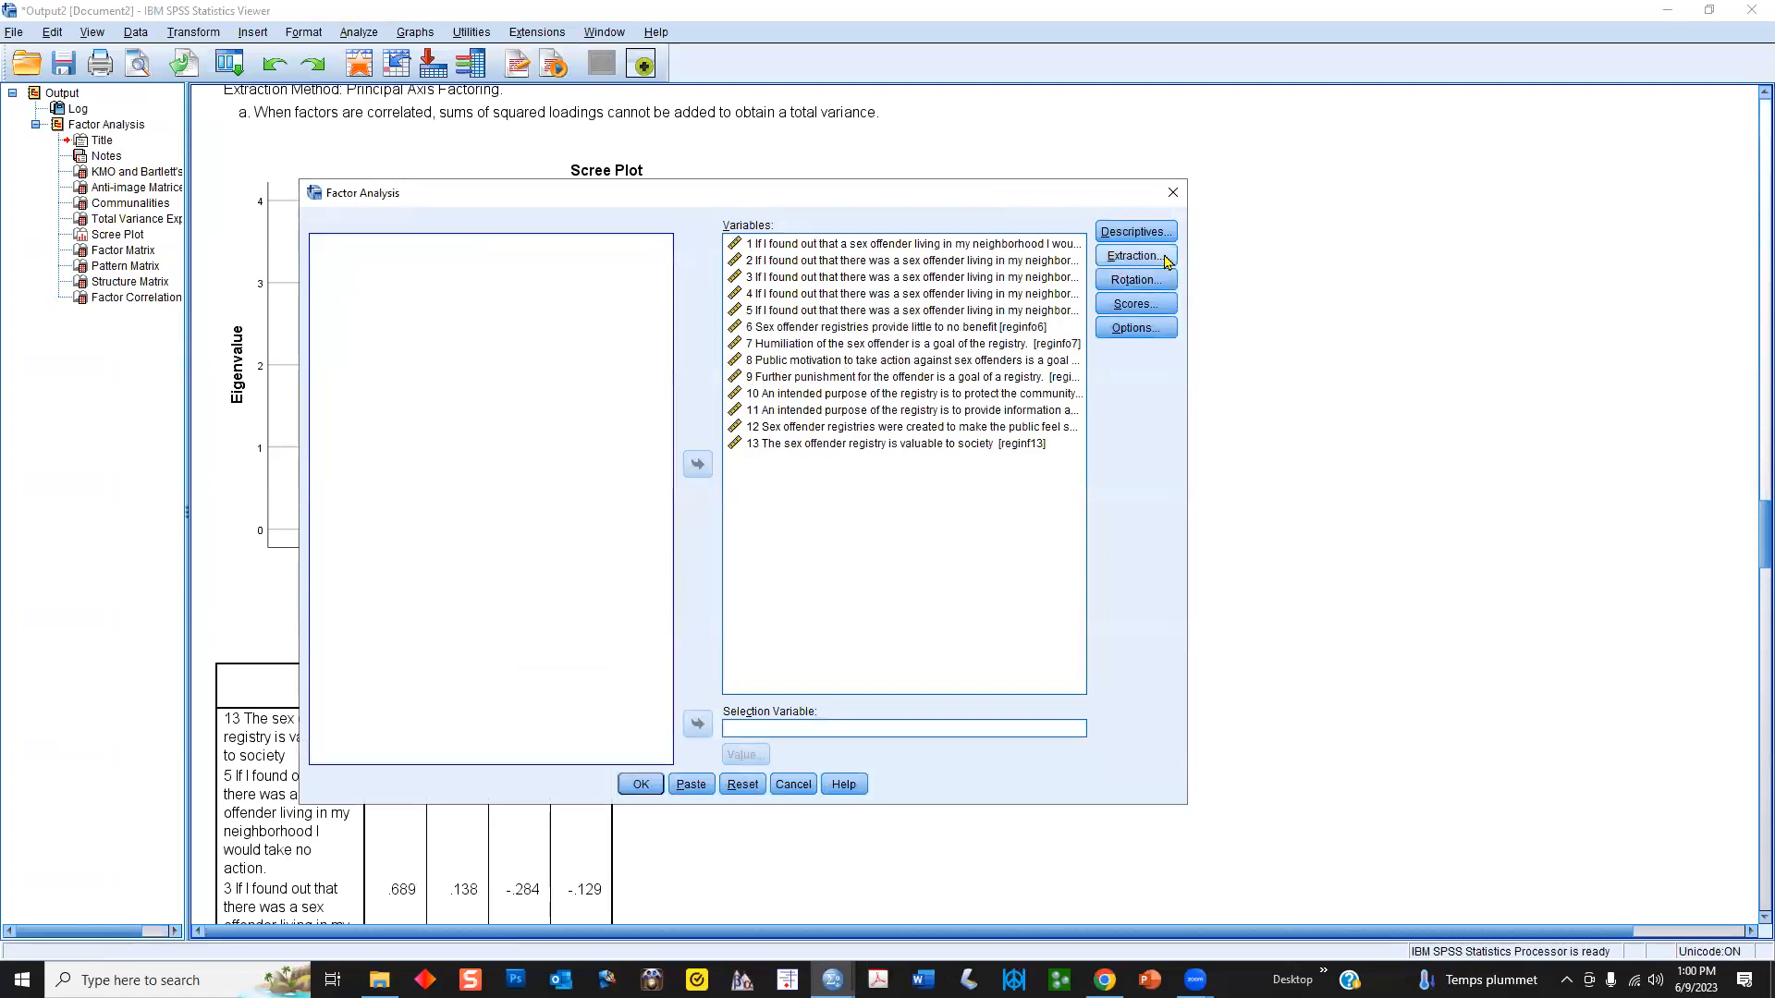
click(1164, 259)
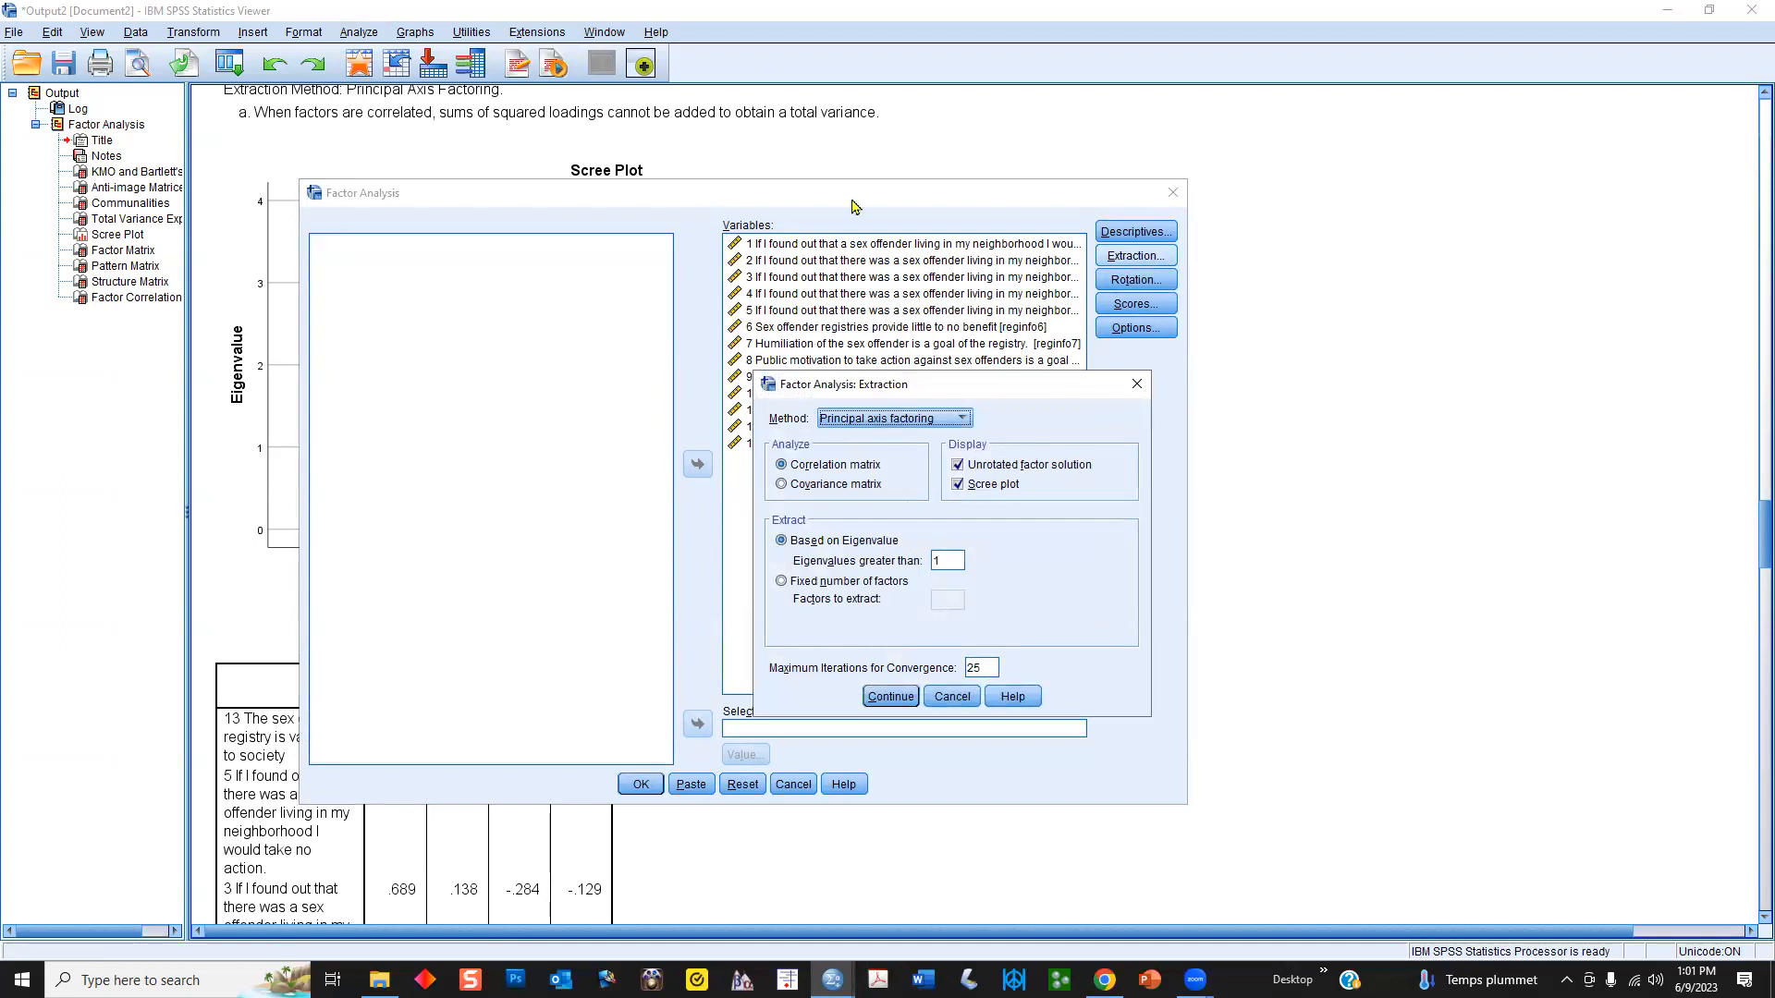
mouse_move(776, 511)
mouse_down()
mouse_move(760, 605)
mouse_move(859, 634)
mouse_move(943, 522)
mouse_up()
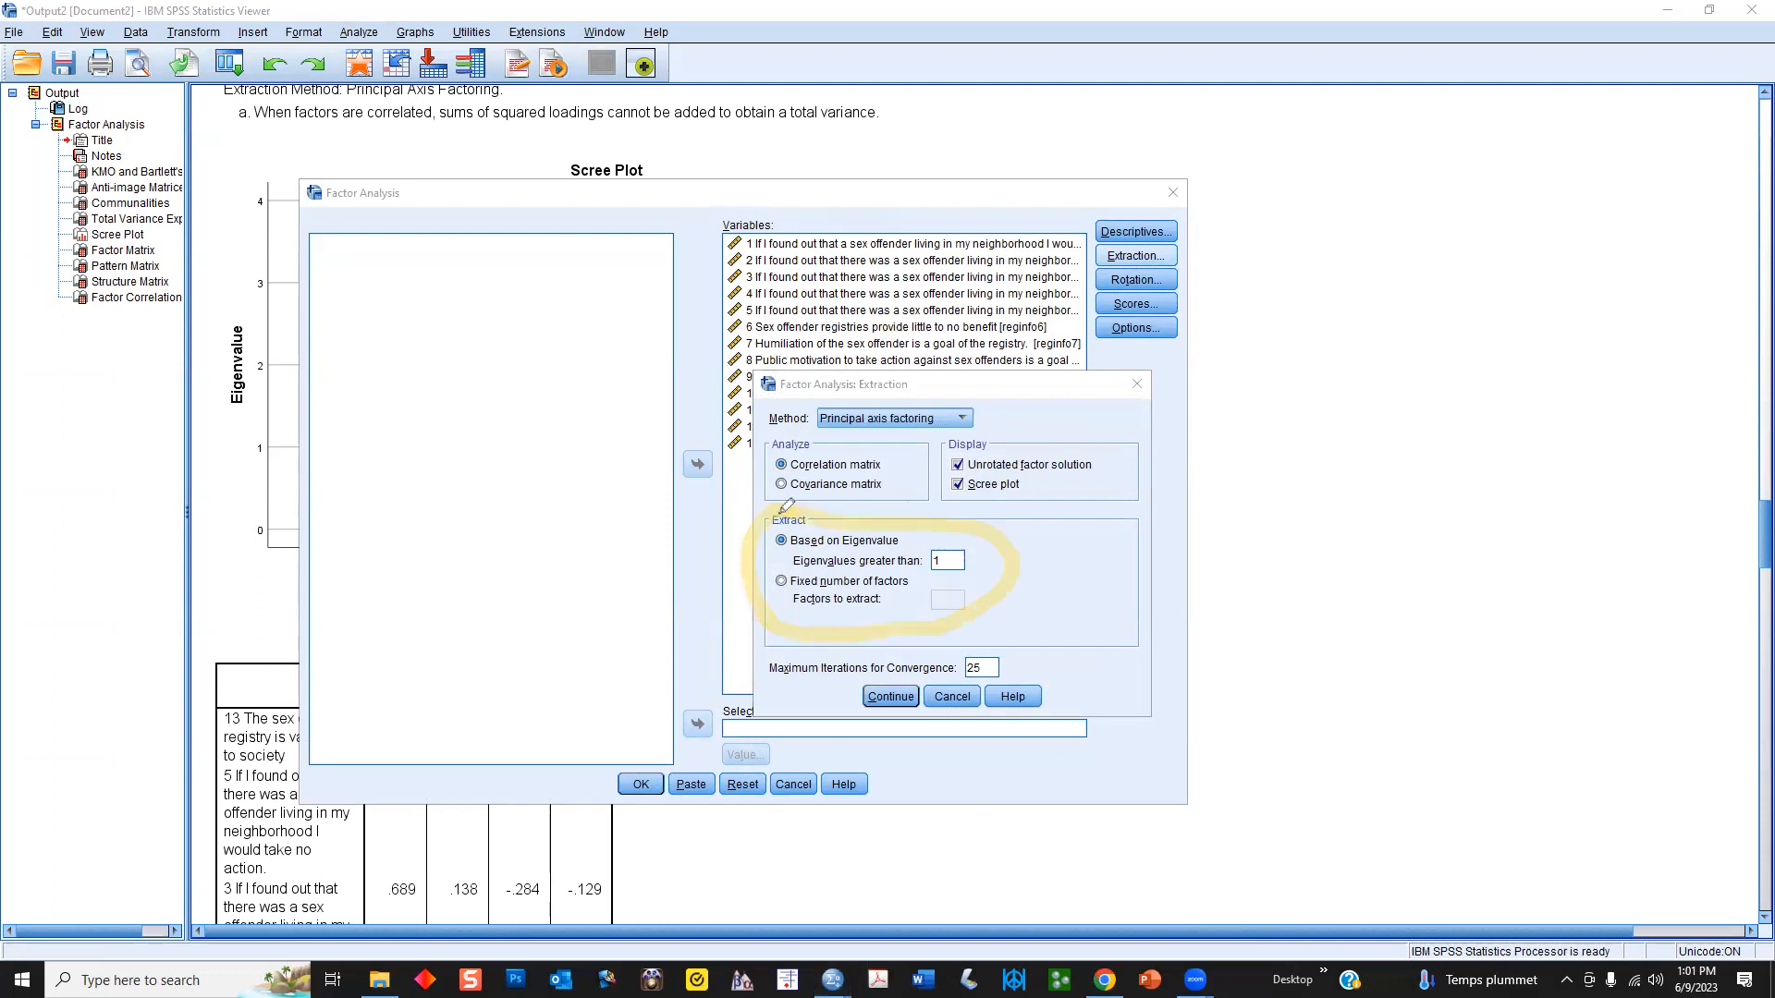
drag(975, 559, 1003, 558)
click(781, 581)
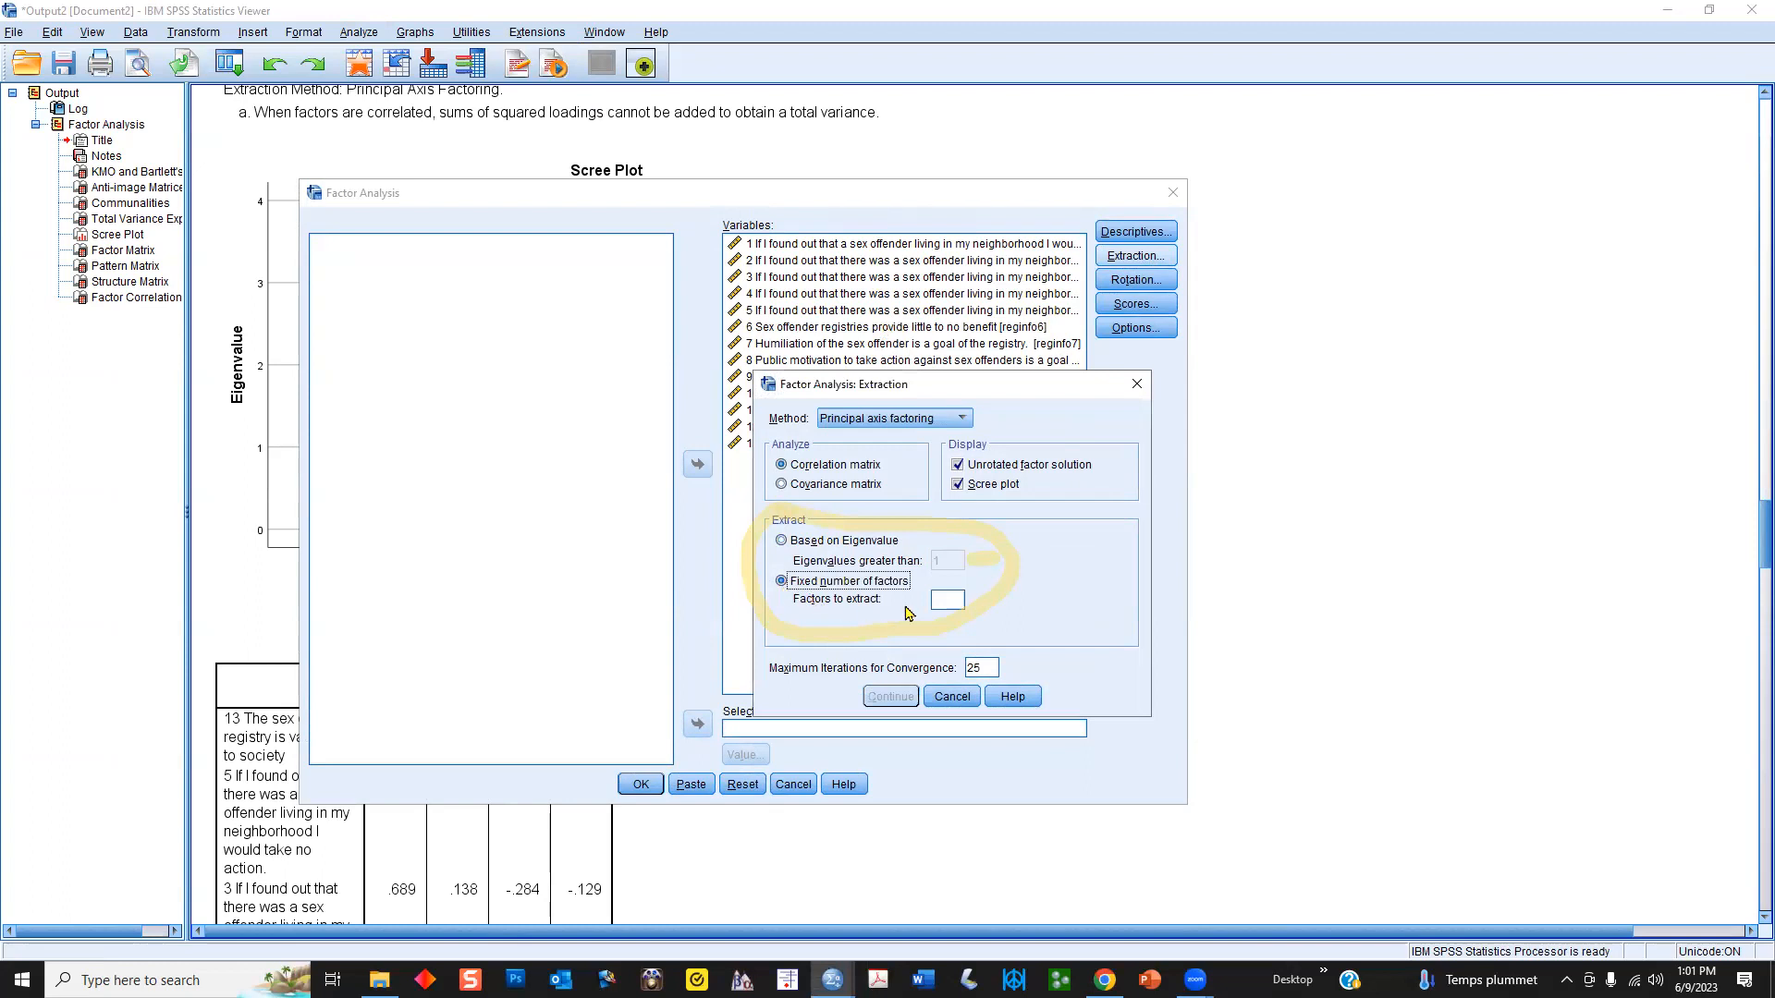
click(946, 600)
text(3)
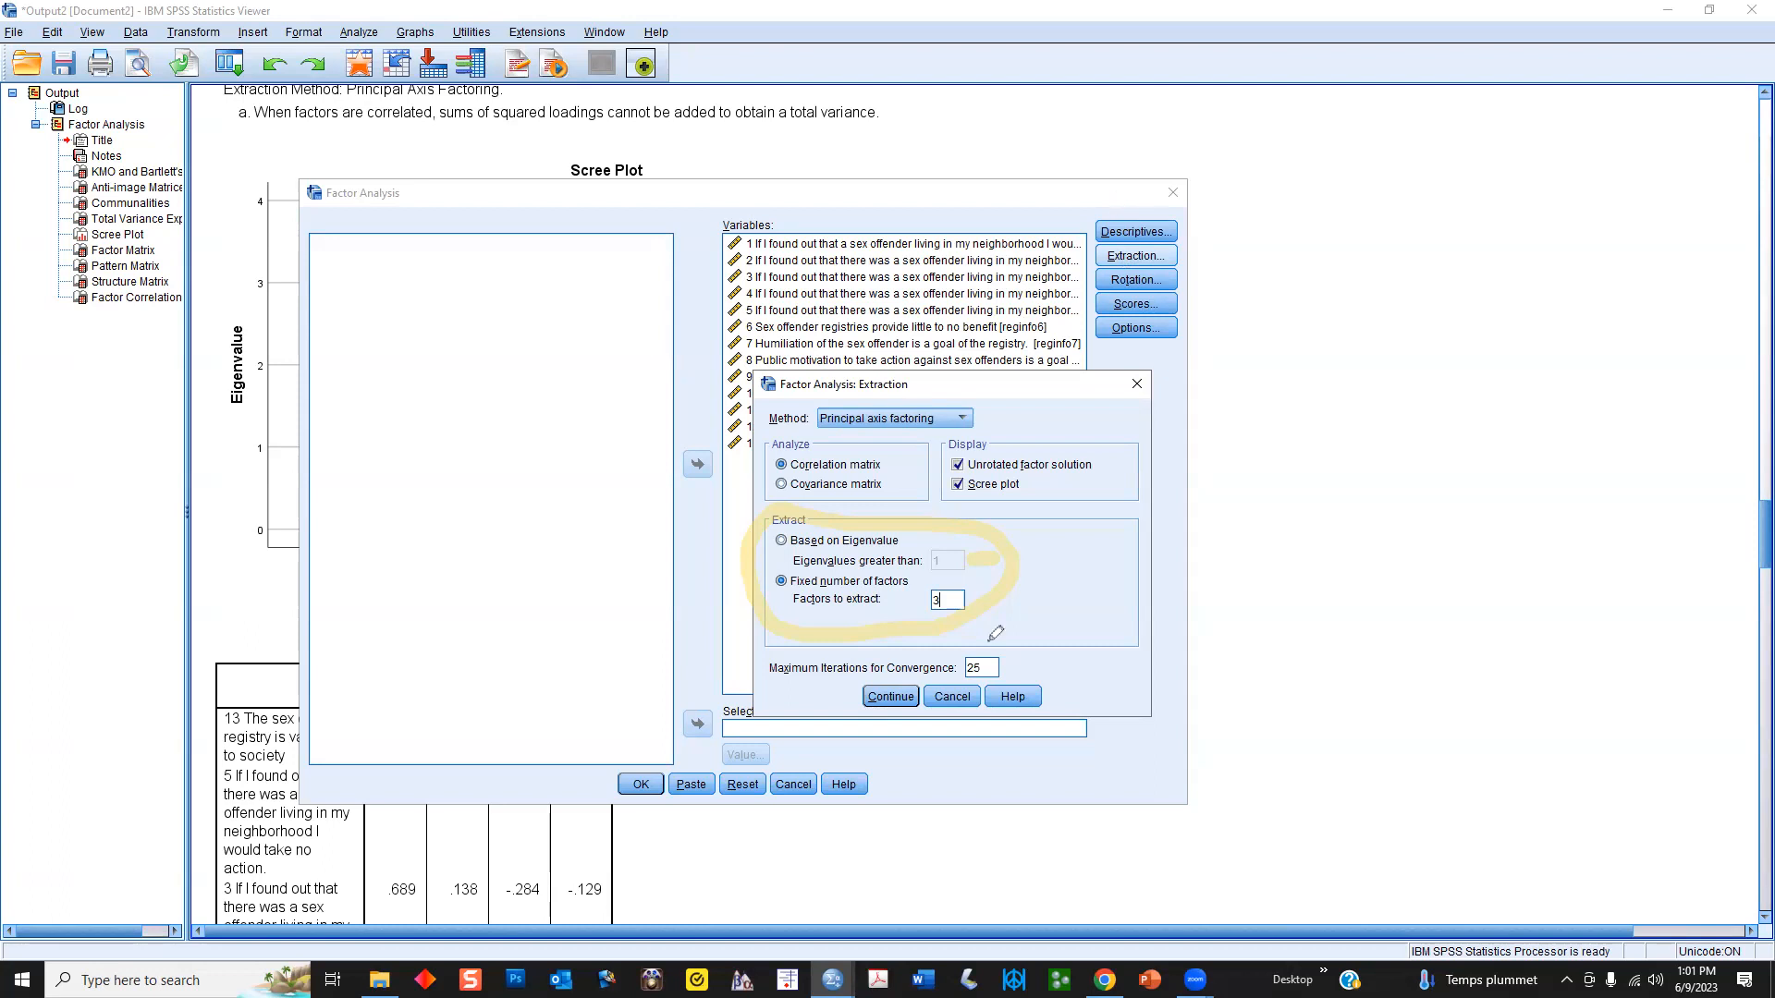
- Accept the extraction settings with 25 maximum iterations for convergence and rerun the factor analysis
mouse_move(937, 577)
mouse_down()
mouse_move(914, 625)
mouse_move(991, 594)
mouse_move(934, 575)
mouse_up()
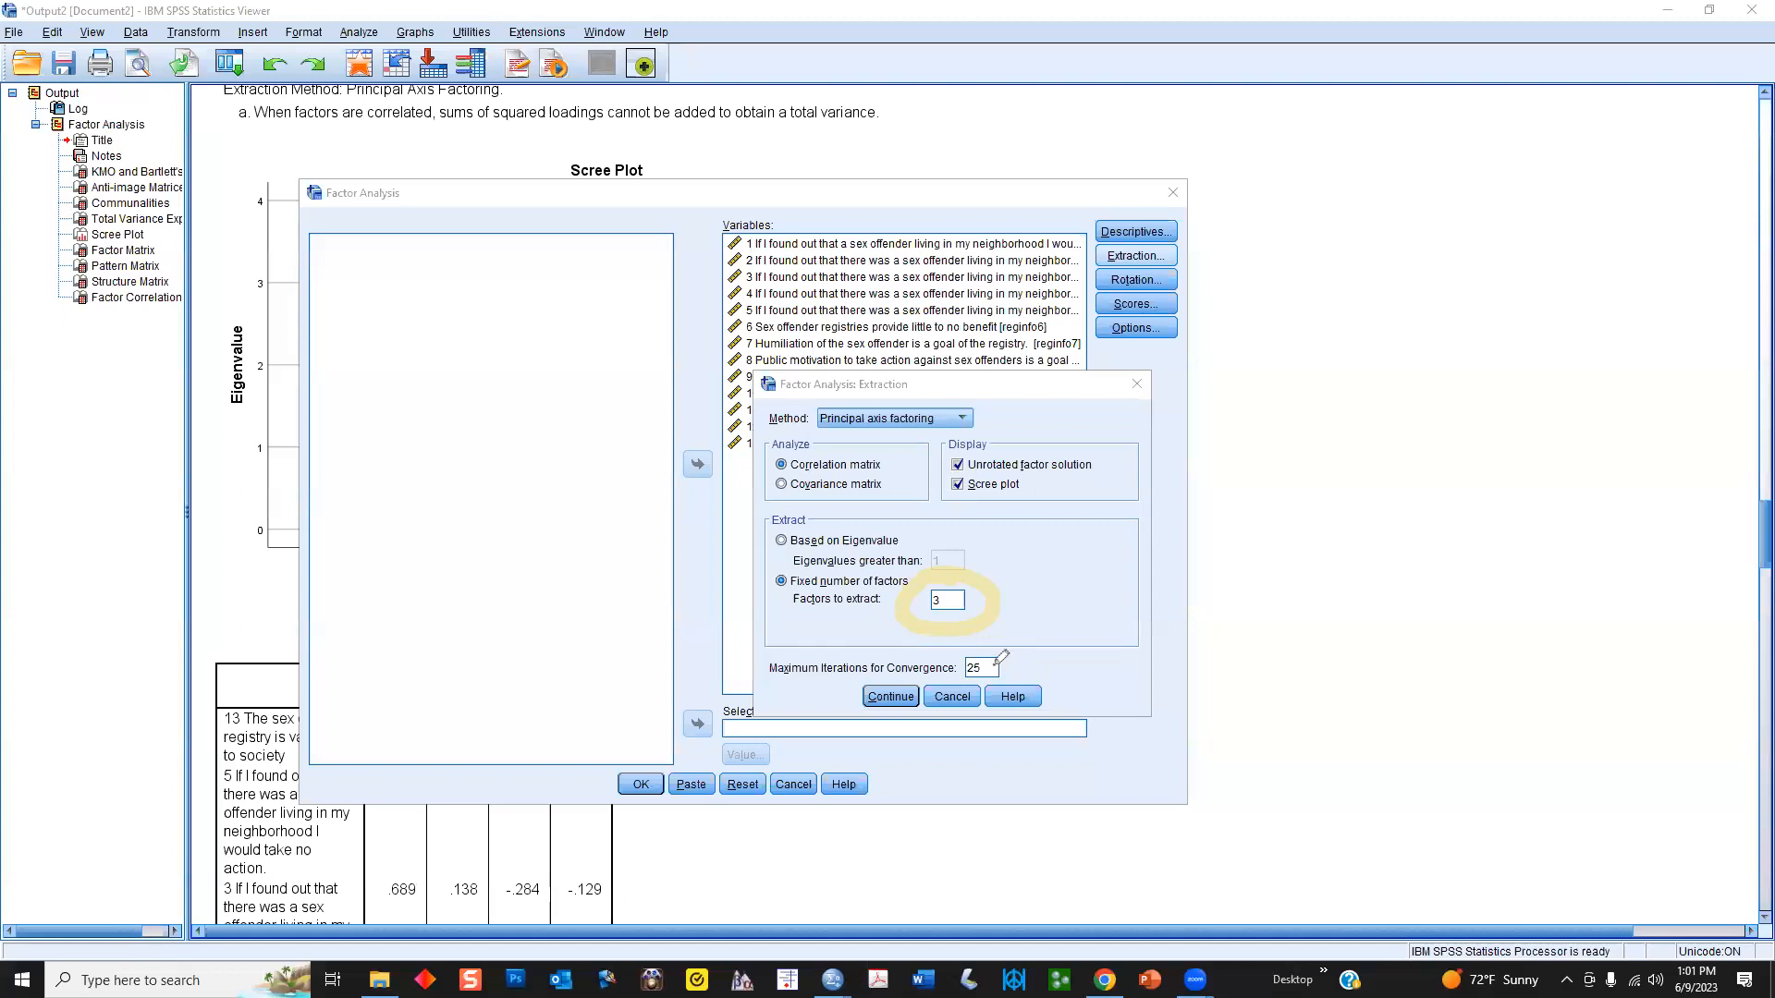
mouse_move(989, 647)
mouse_down()
mouse_move(965, 644)
mouse_move(952, 670)
mouse_move(987, 679)
mouse_move(1007, 668)
mouse_move(960, 651)
mouse_up()
key(Escape)
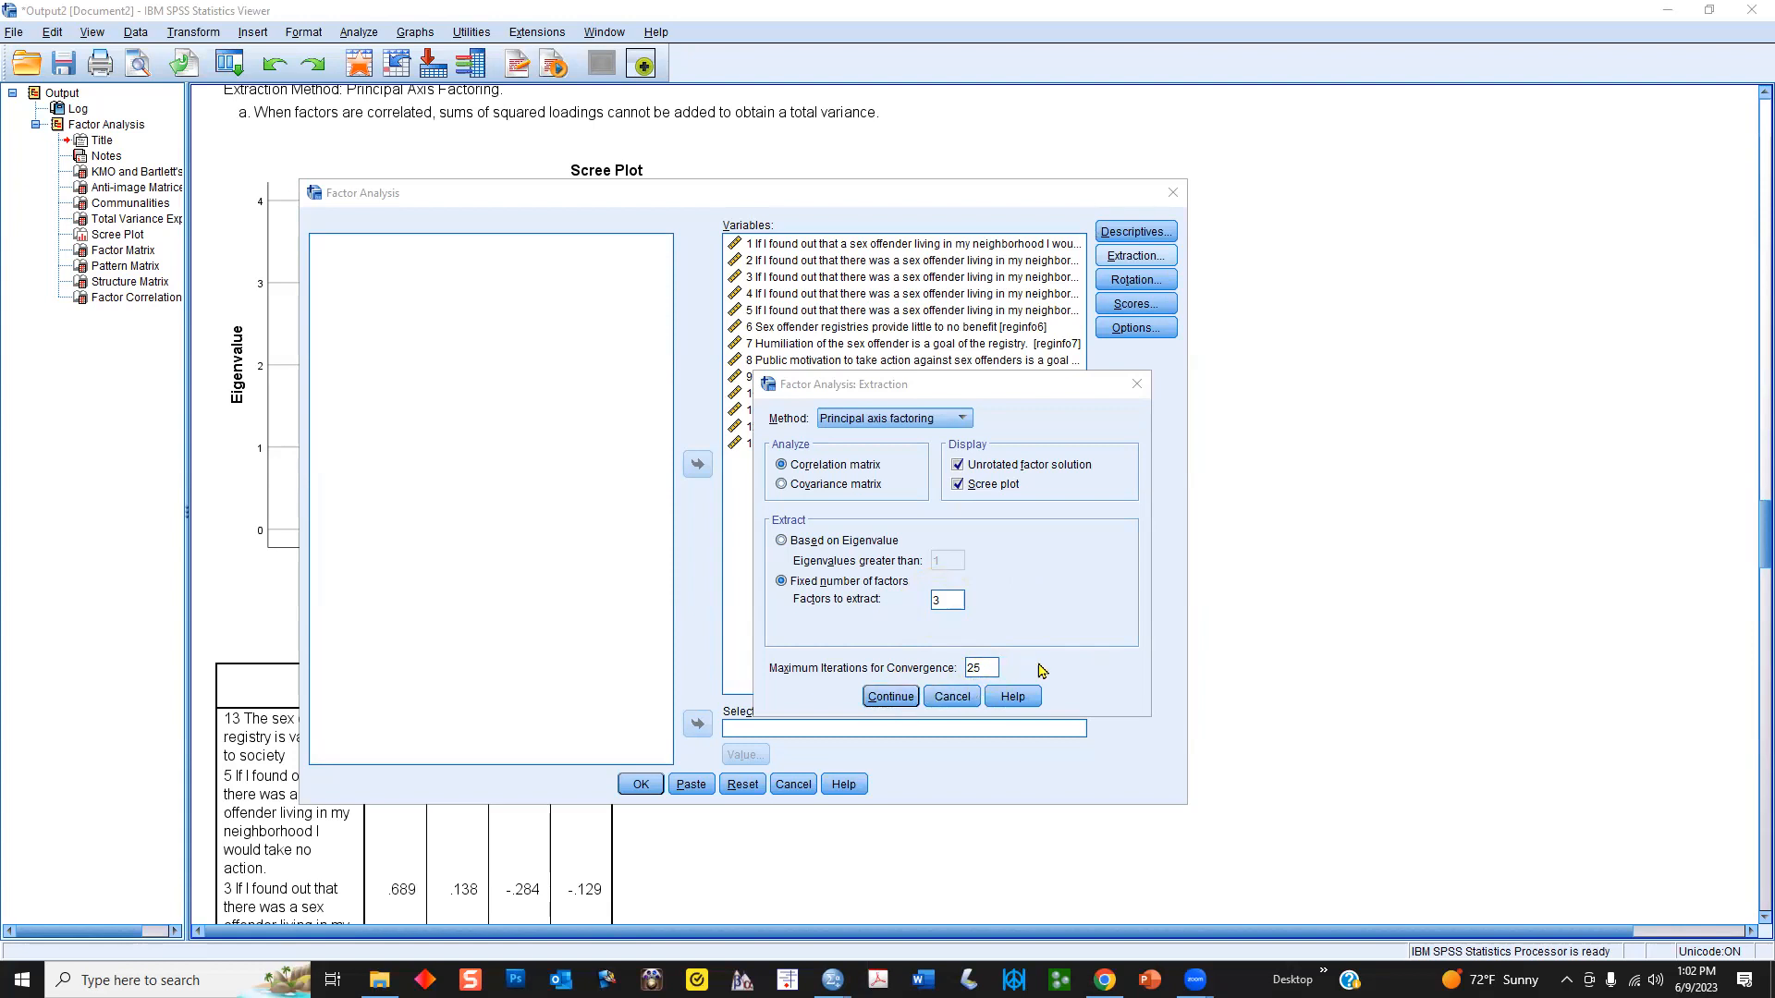
click(882, 698)
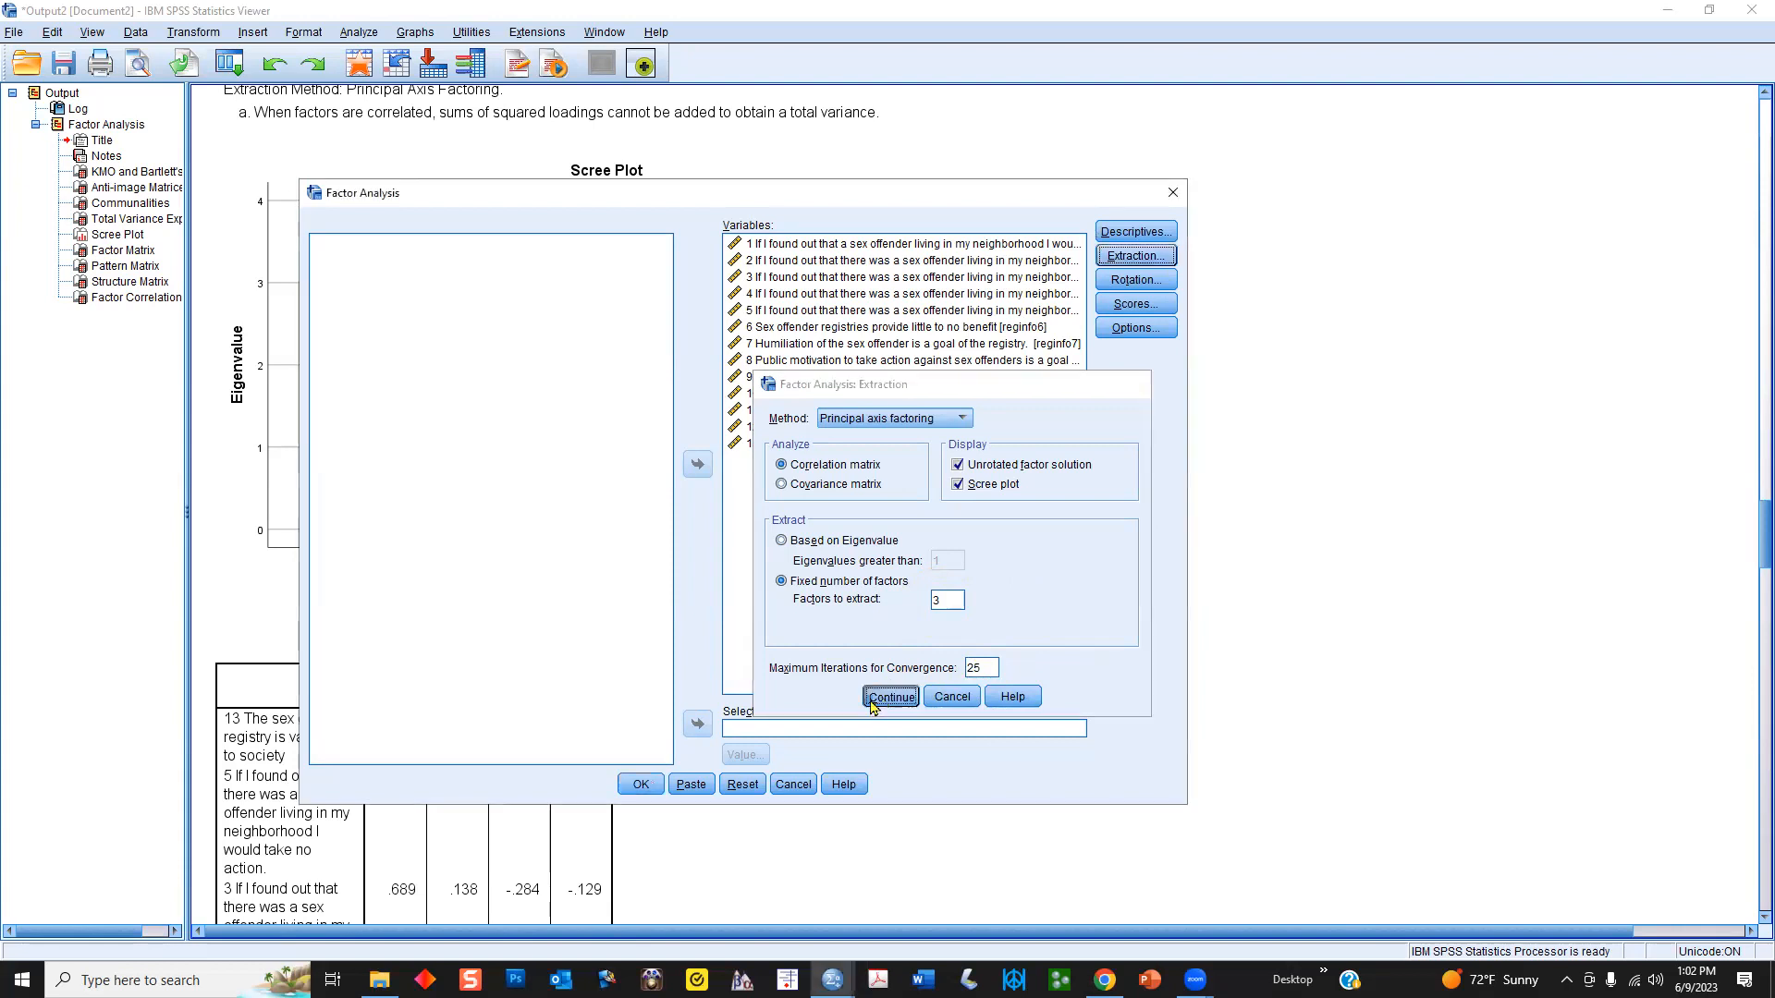
click(636, 786)
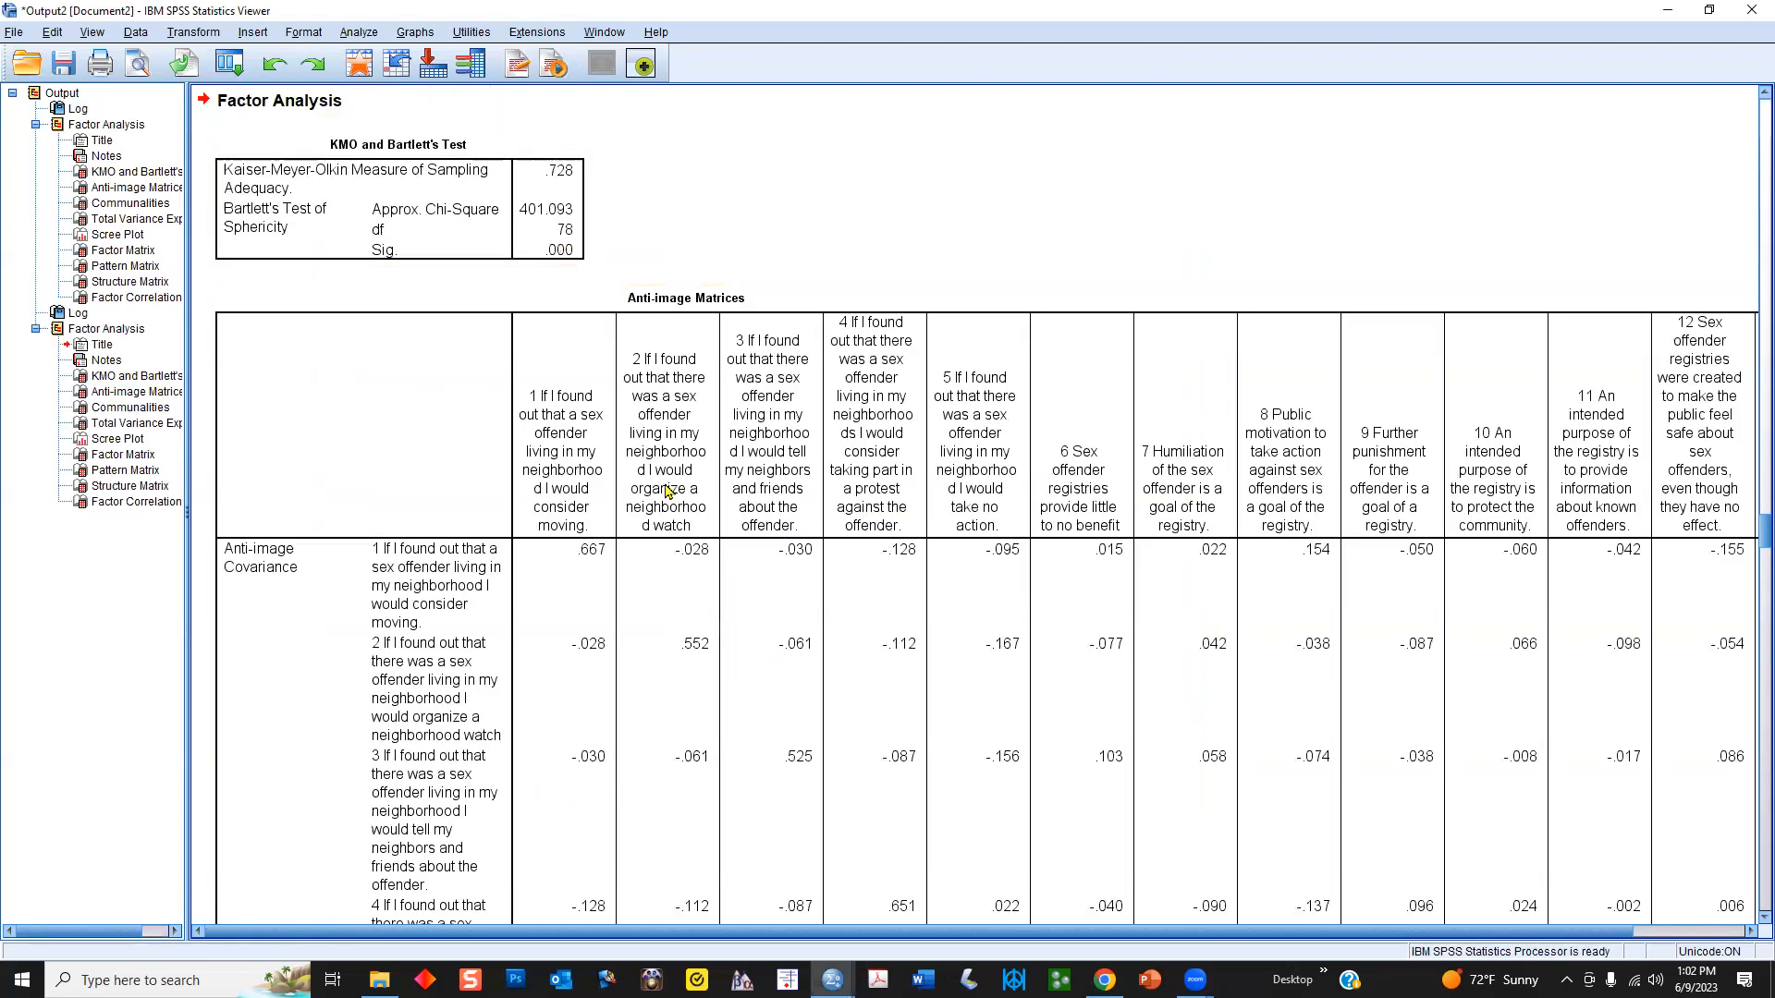
- Look through the new output's Anti-image Matrices and Communalities tables down to Total Variance Explained
scroll(675, 515, down, 5)
scroll(674, 514, down, 20)
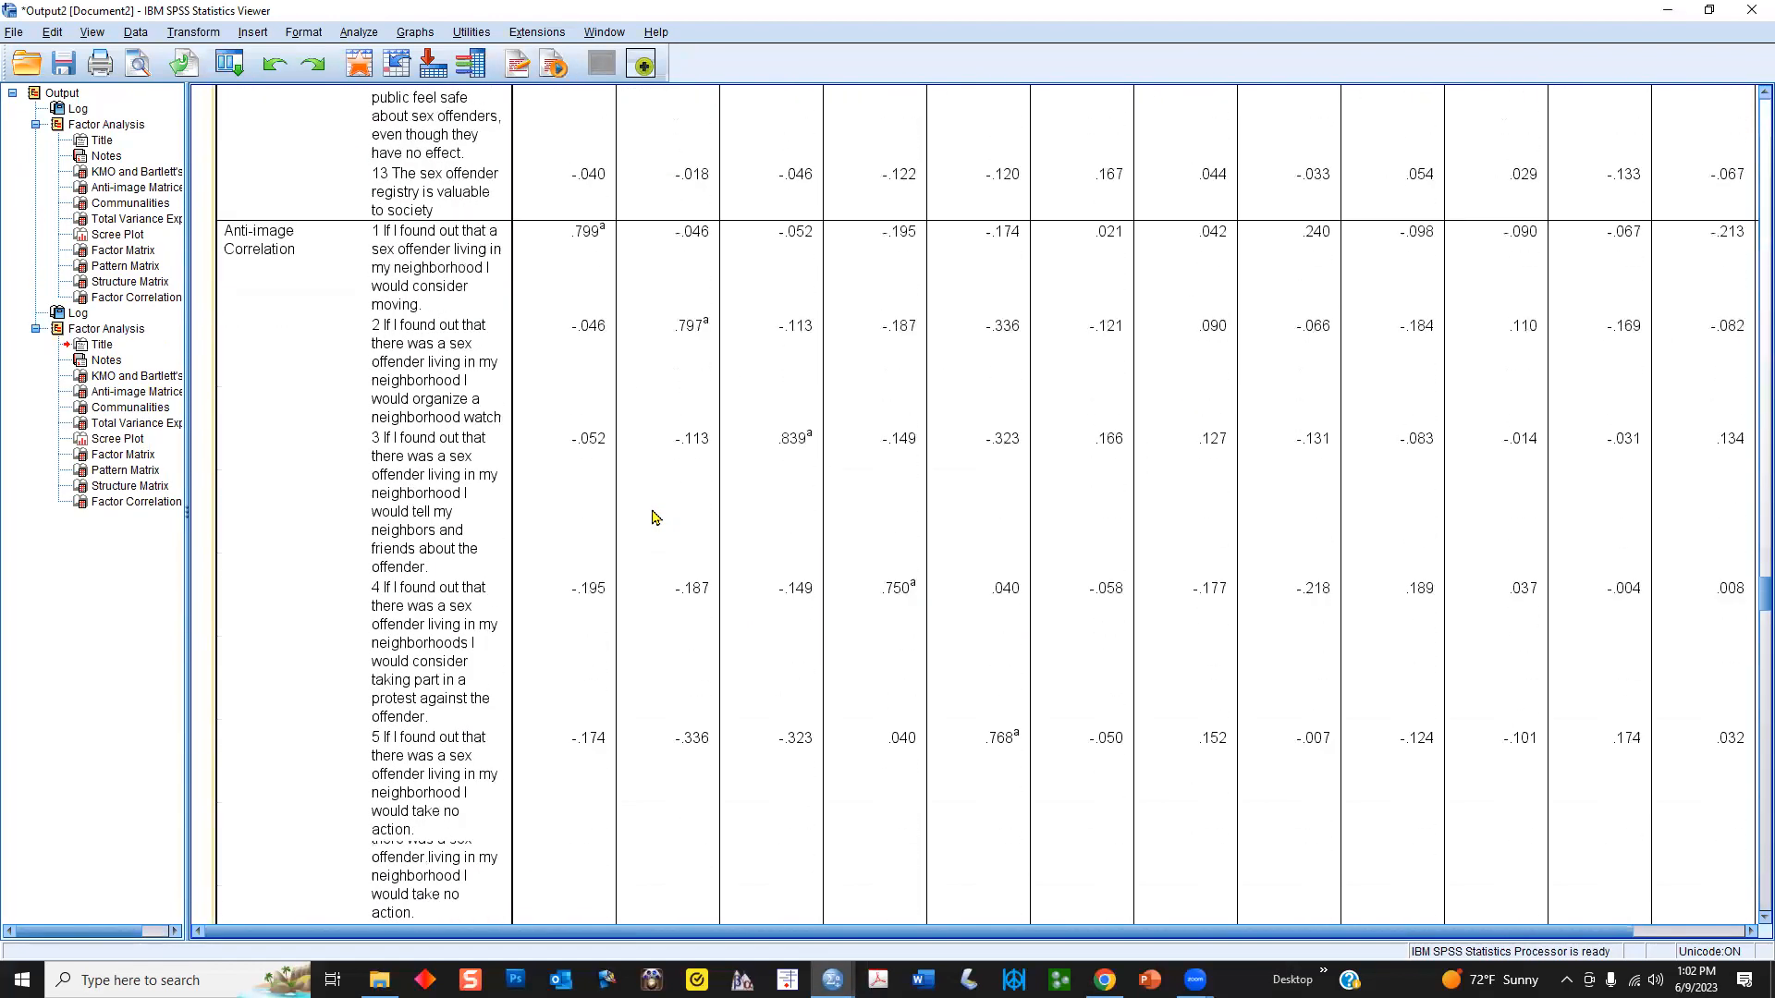
scroll(625, 510, down, 6)
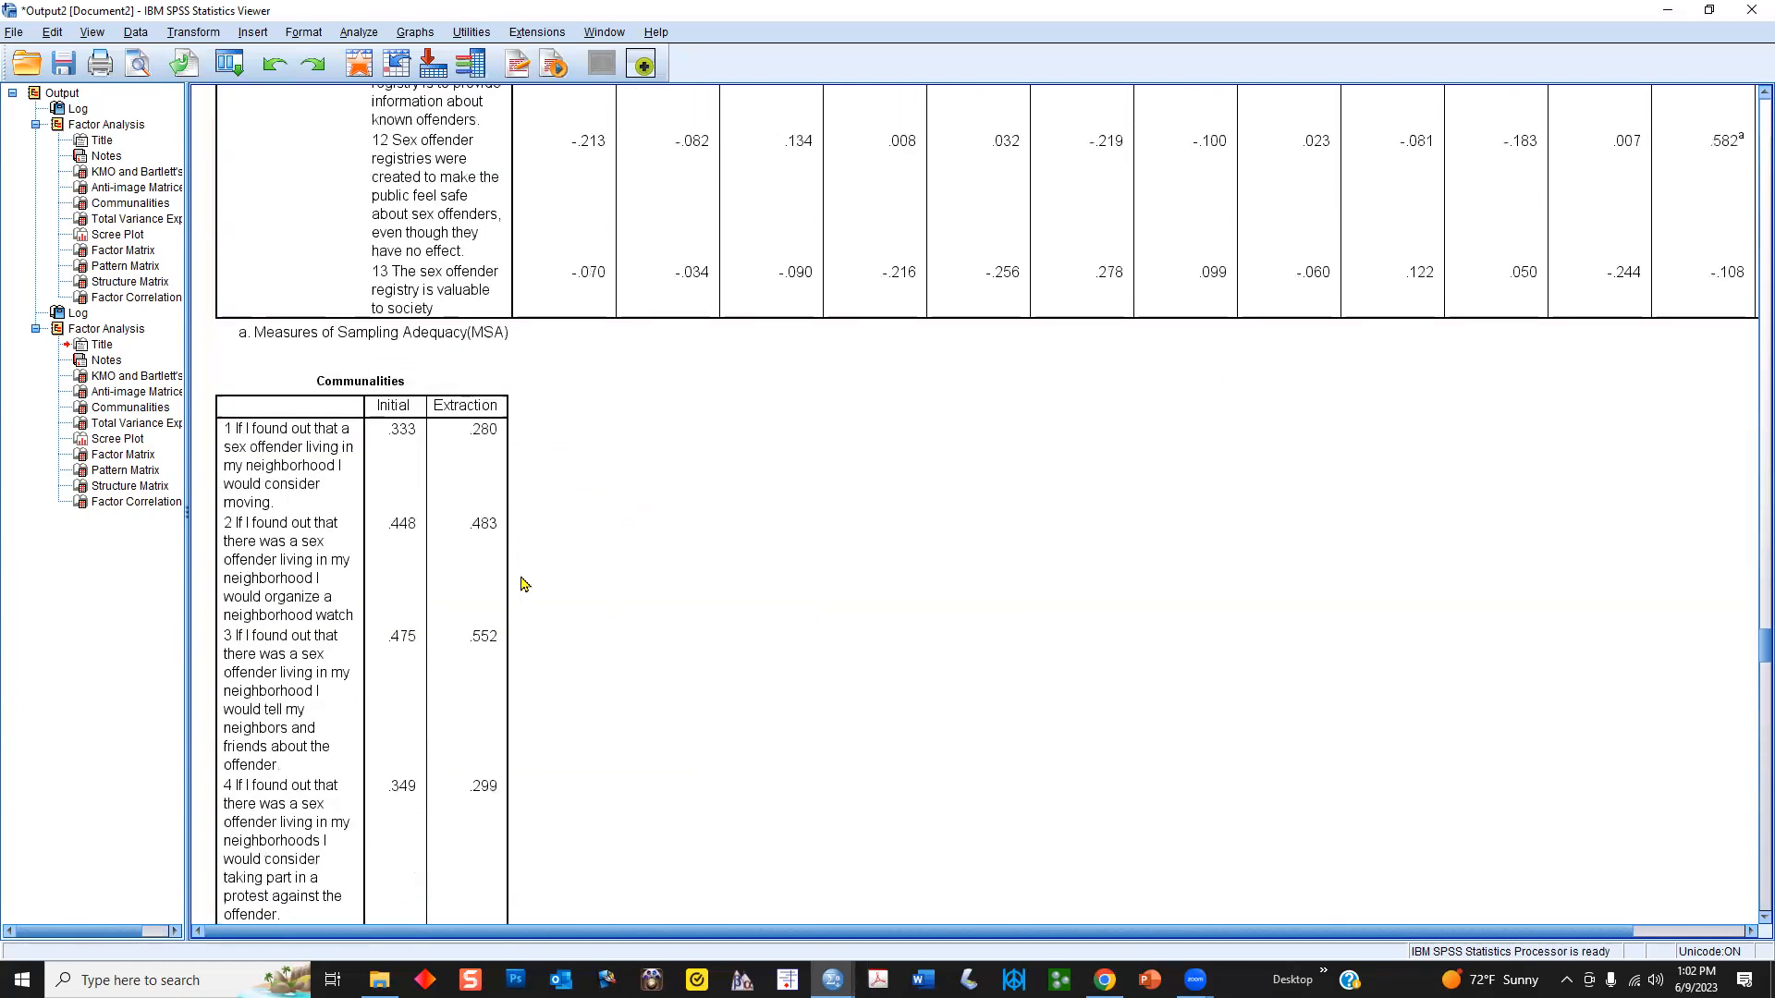
scroll(523, 584, down, 5)
scroll(518, 555, up, 6)
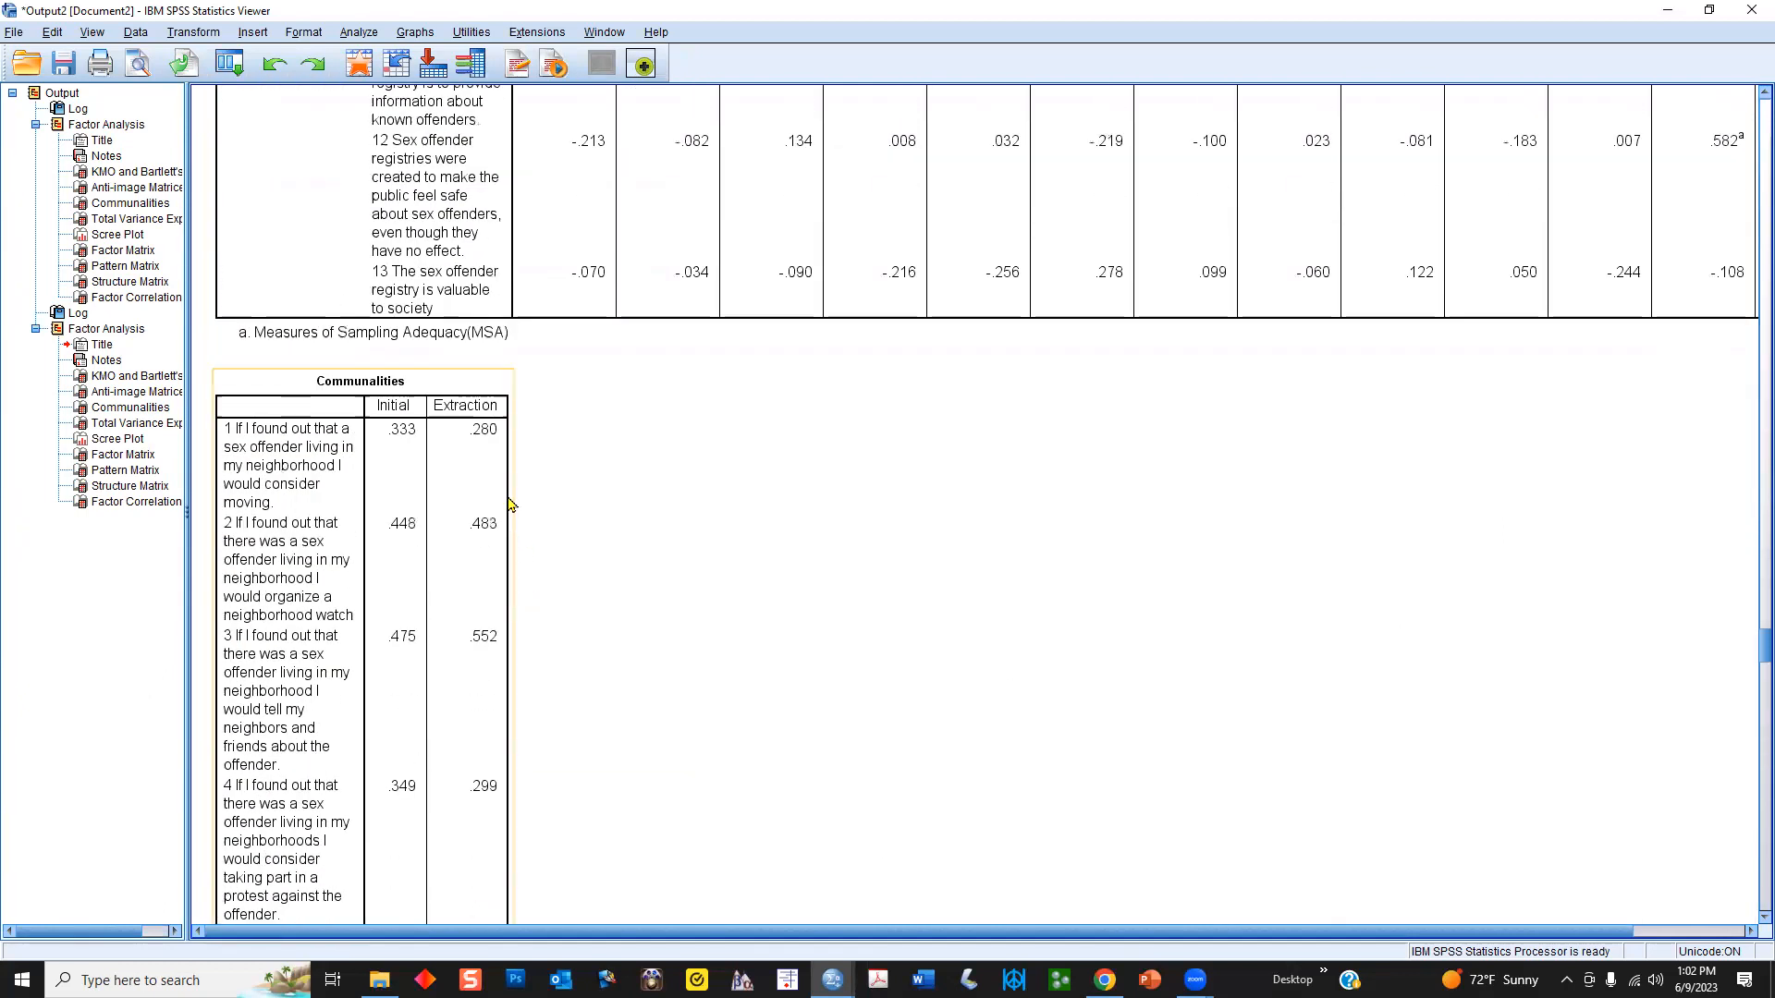
scroll(505, 515, down, 18)
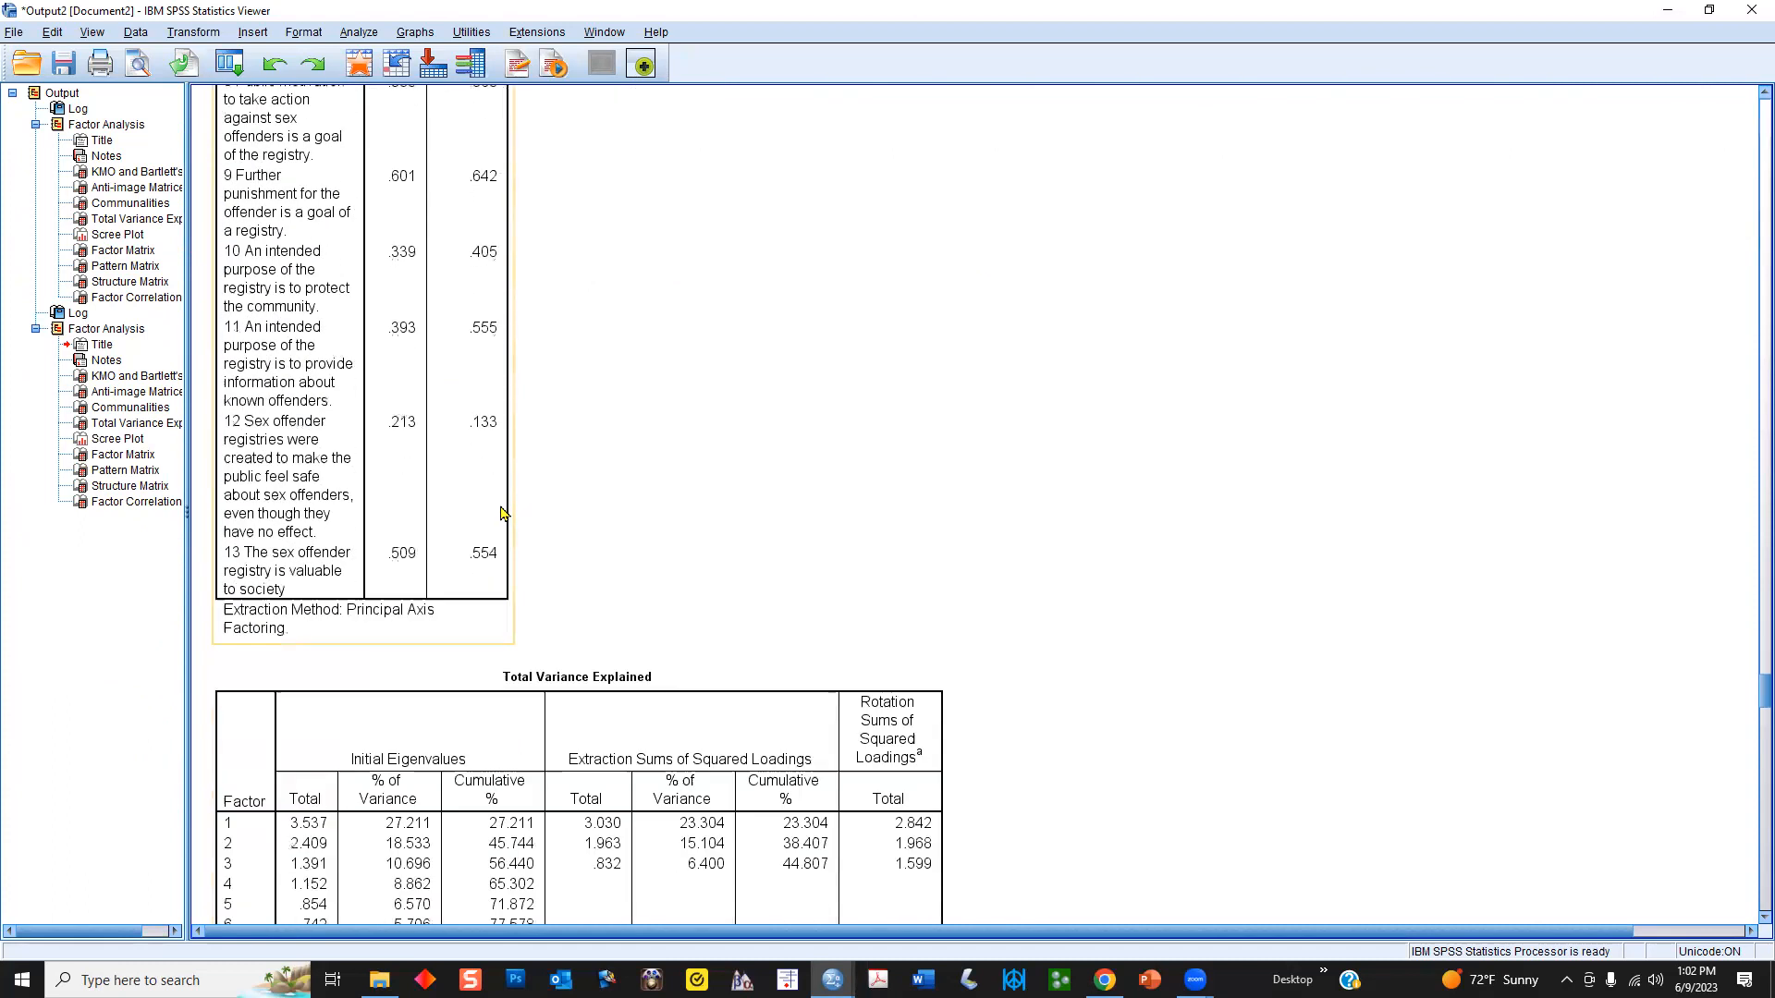
- Compare the extracted factors with the first three initial eigenvalues in the new Total Variance Explained table
scroll(500, 513, down, 1)
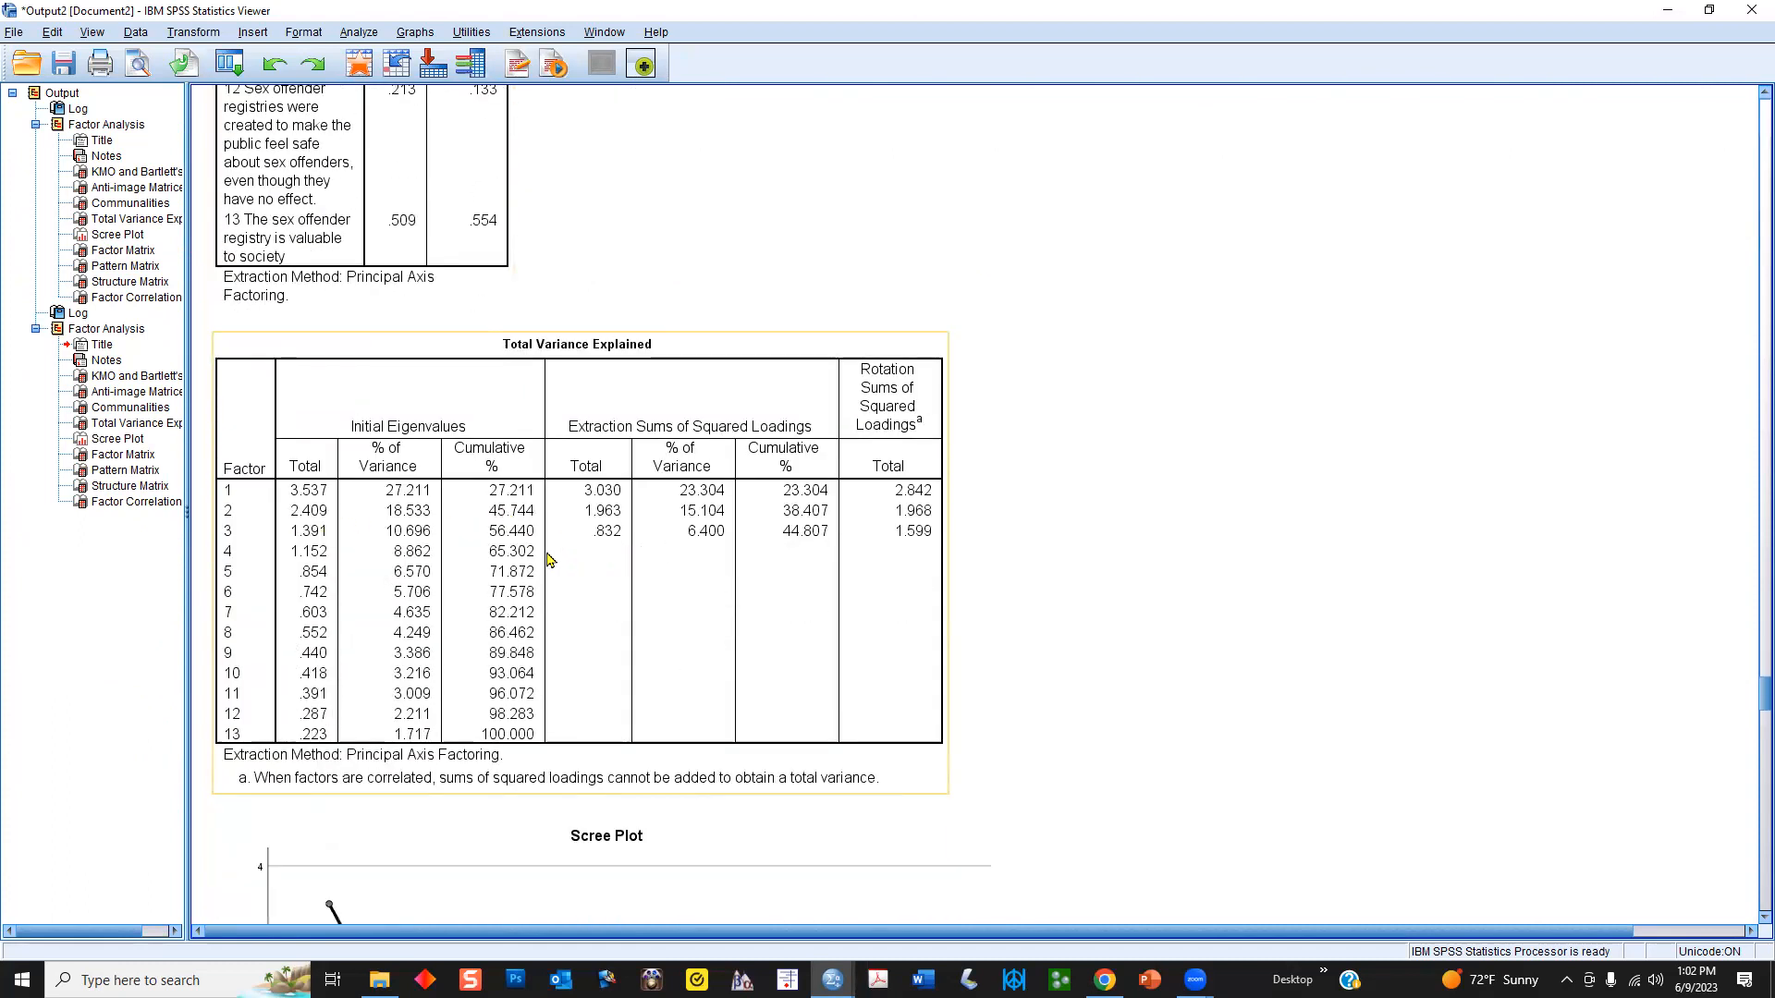
click(756, 201)
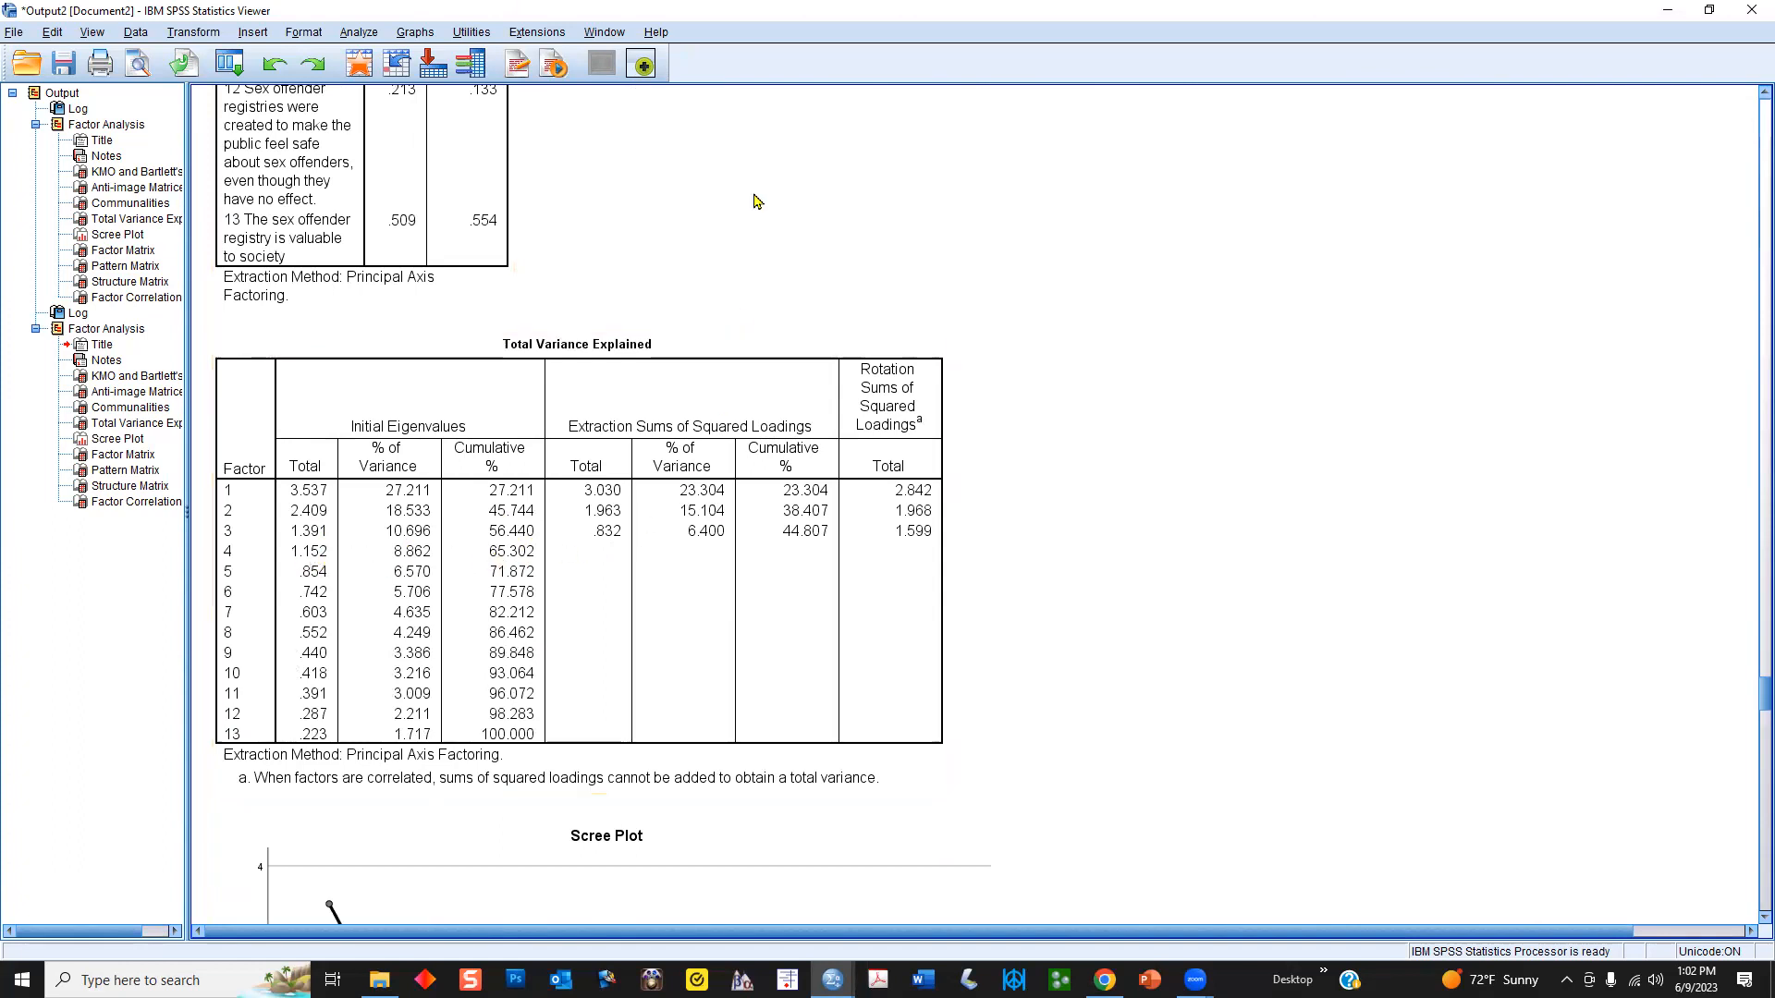
drag(594, 552, 952, 552)
mouse_move(301, 469)
mouse_down()
mouse_move(270, 507)
mouse_move(294, 552)
mouse_move(335, 541)
mouse_move(347, 483)
mouse_move(314, 465)
mouse_up()
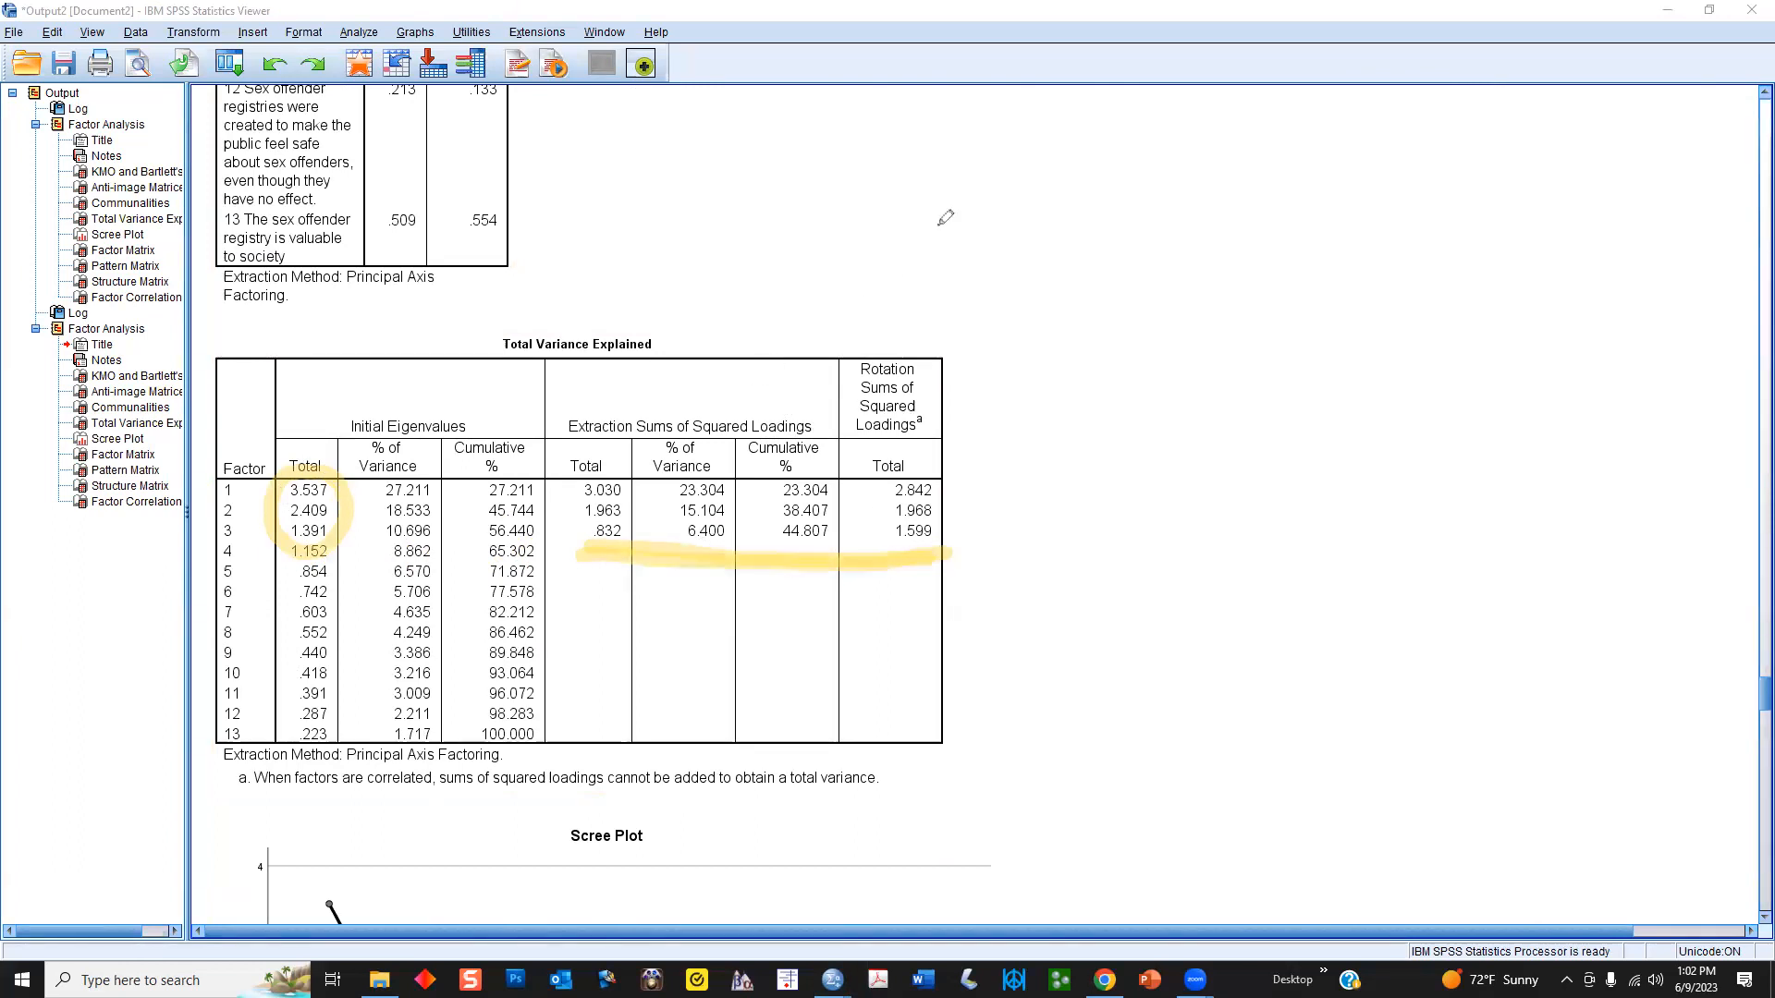
key(Escape)
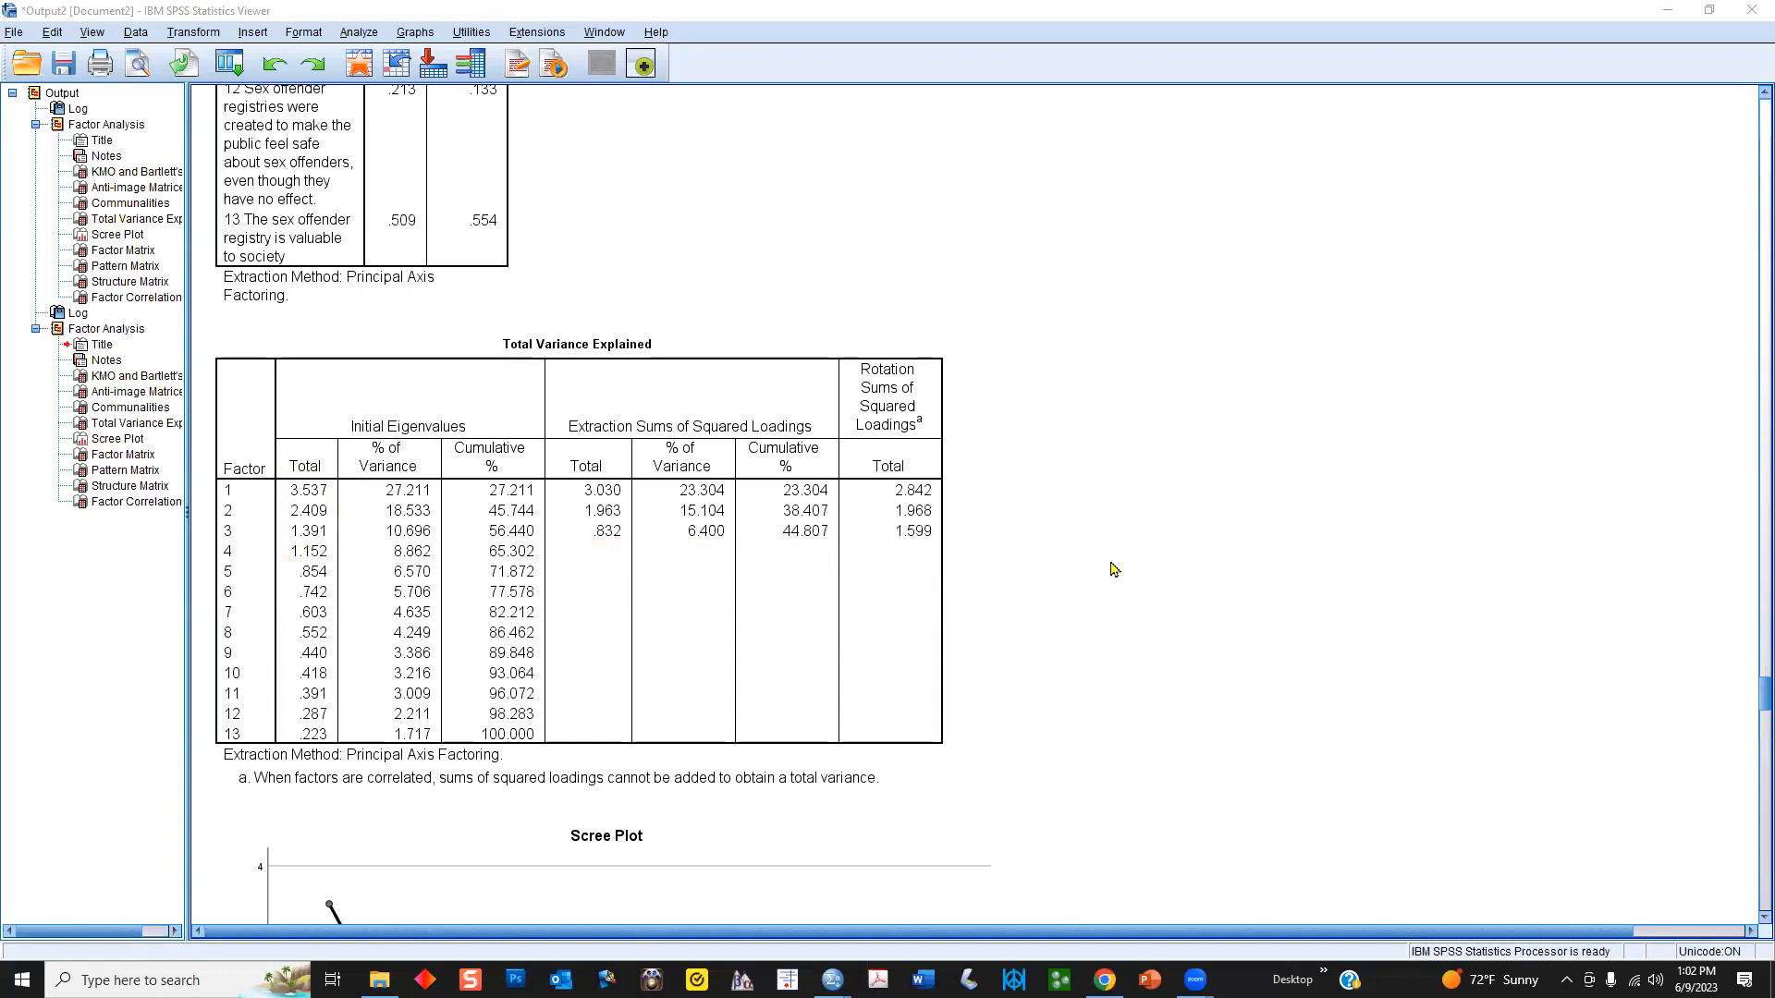
- Locate the three-factor Pattern Matrix and examine how the items load on each factor
scroll(1108, 566, down, 3)
scroll(1108, 565, down, 3)
scroll(610, 649, down, 5)
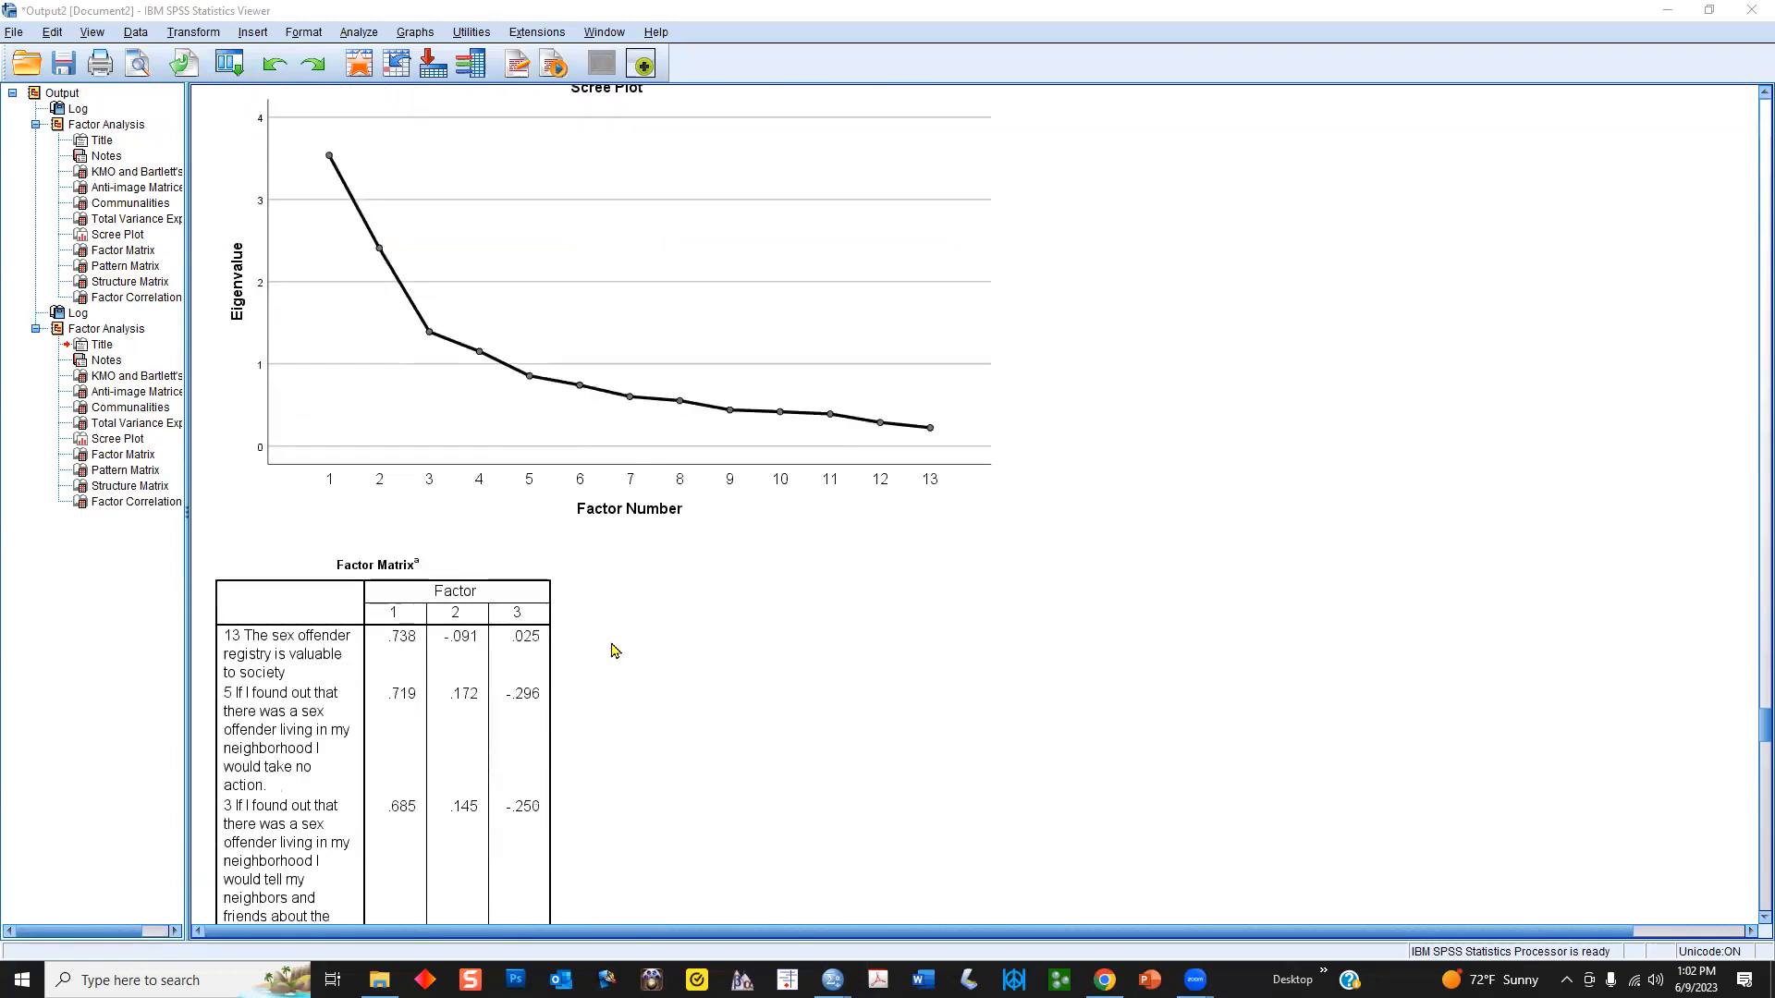
scroll(732, 438, down, 15)
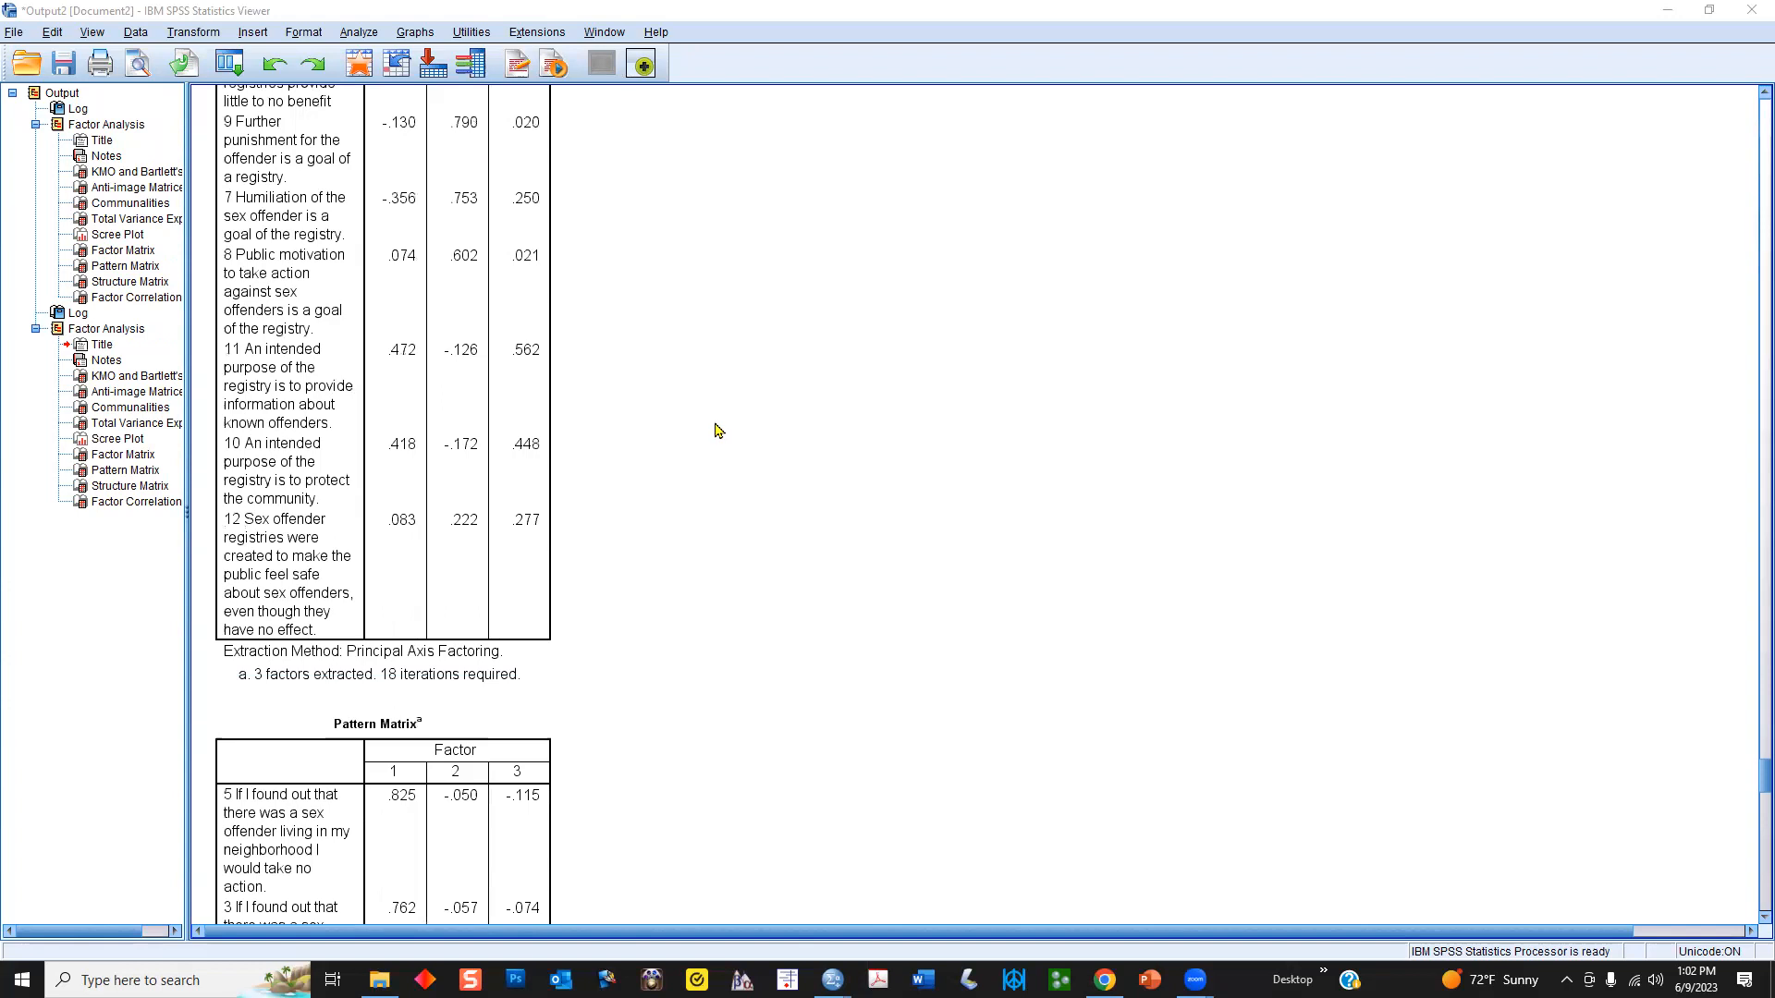
scroll(712, 428, down, 2)
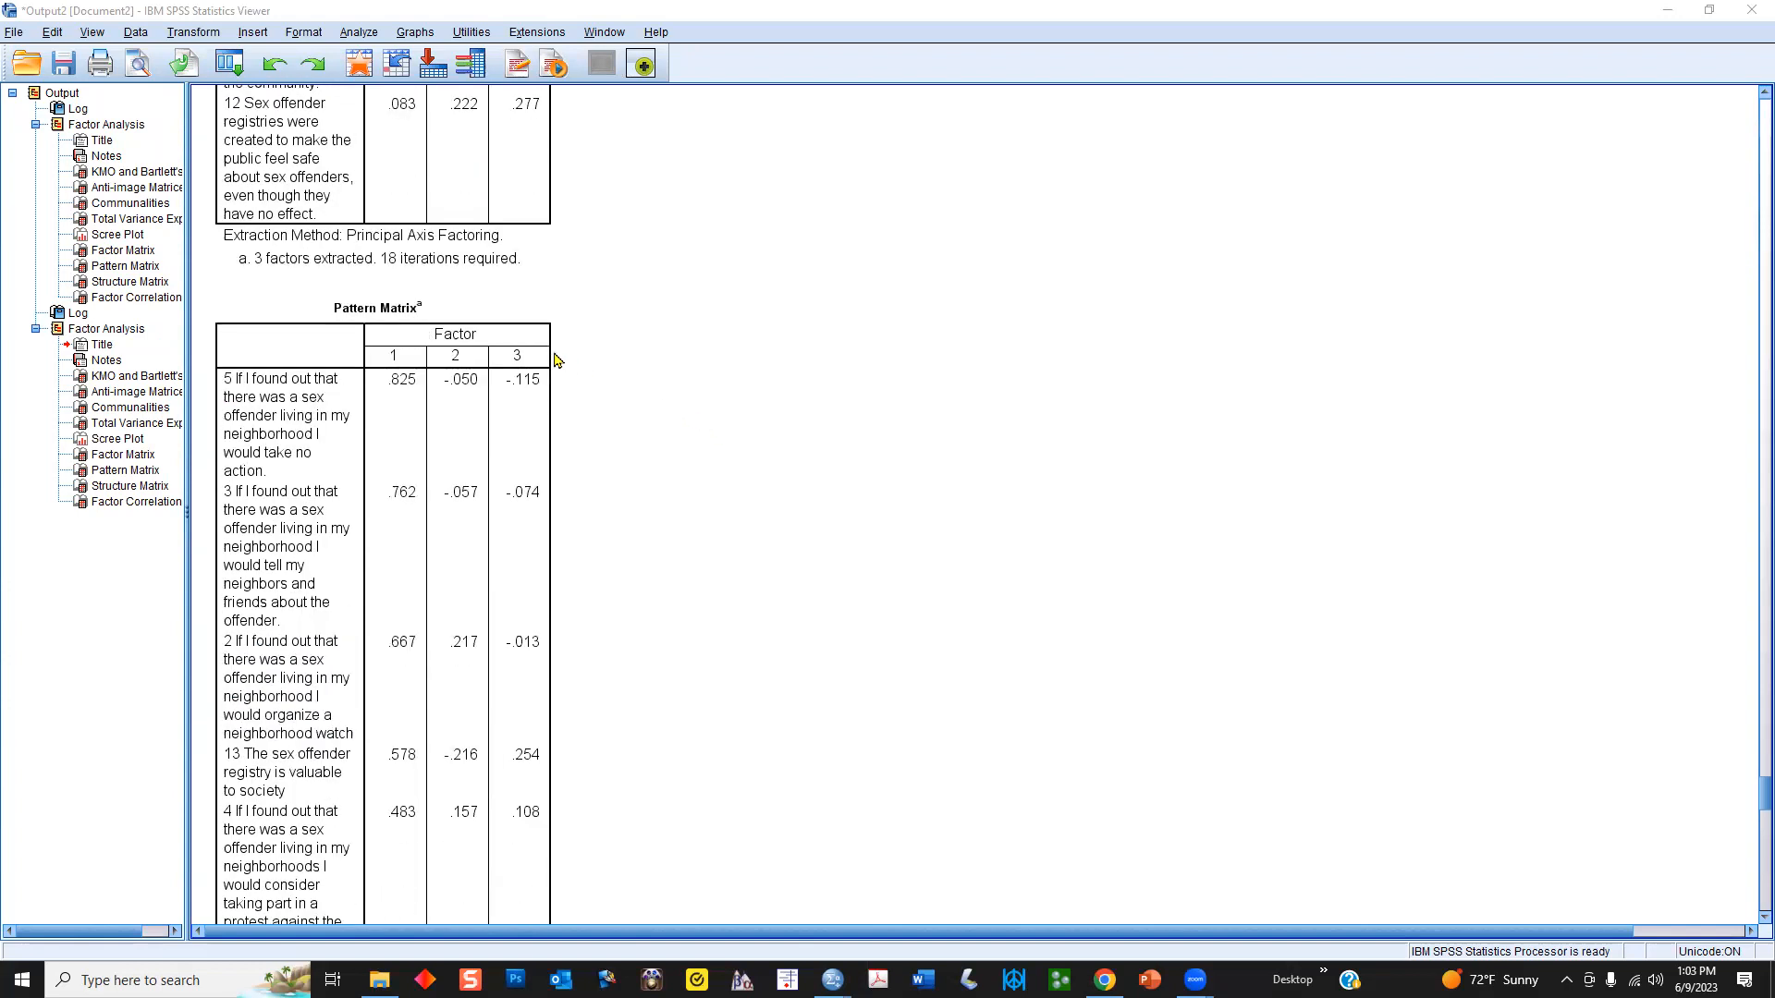
scroll(398, 317, down, 2)
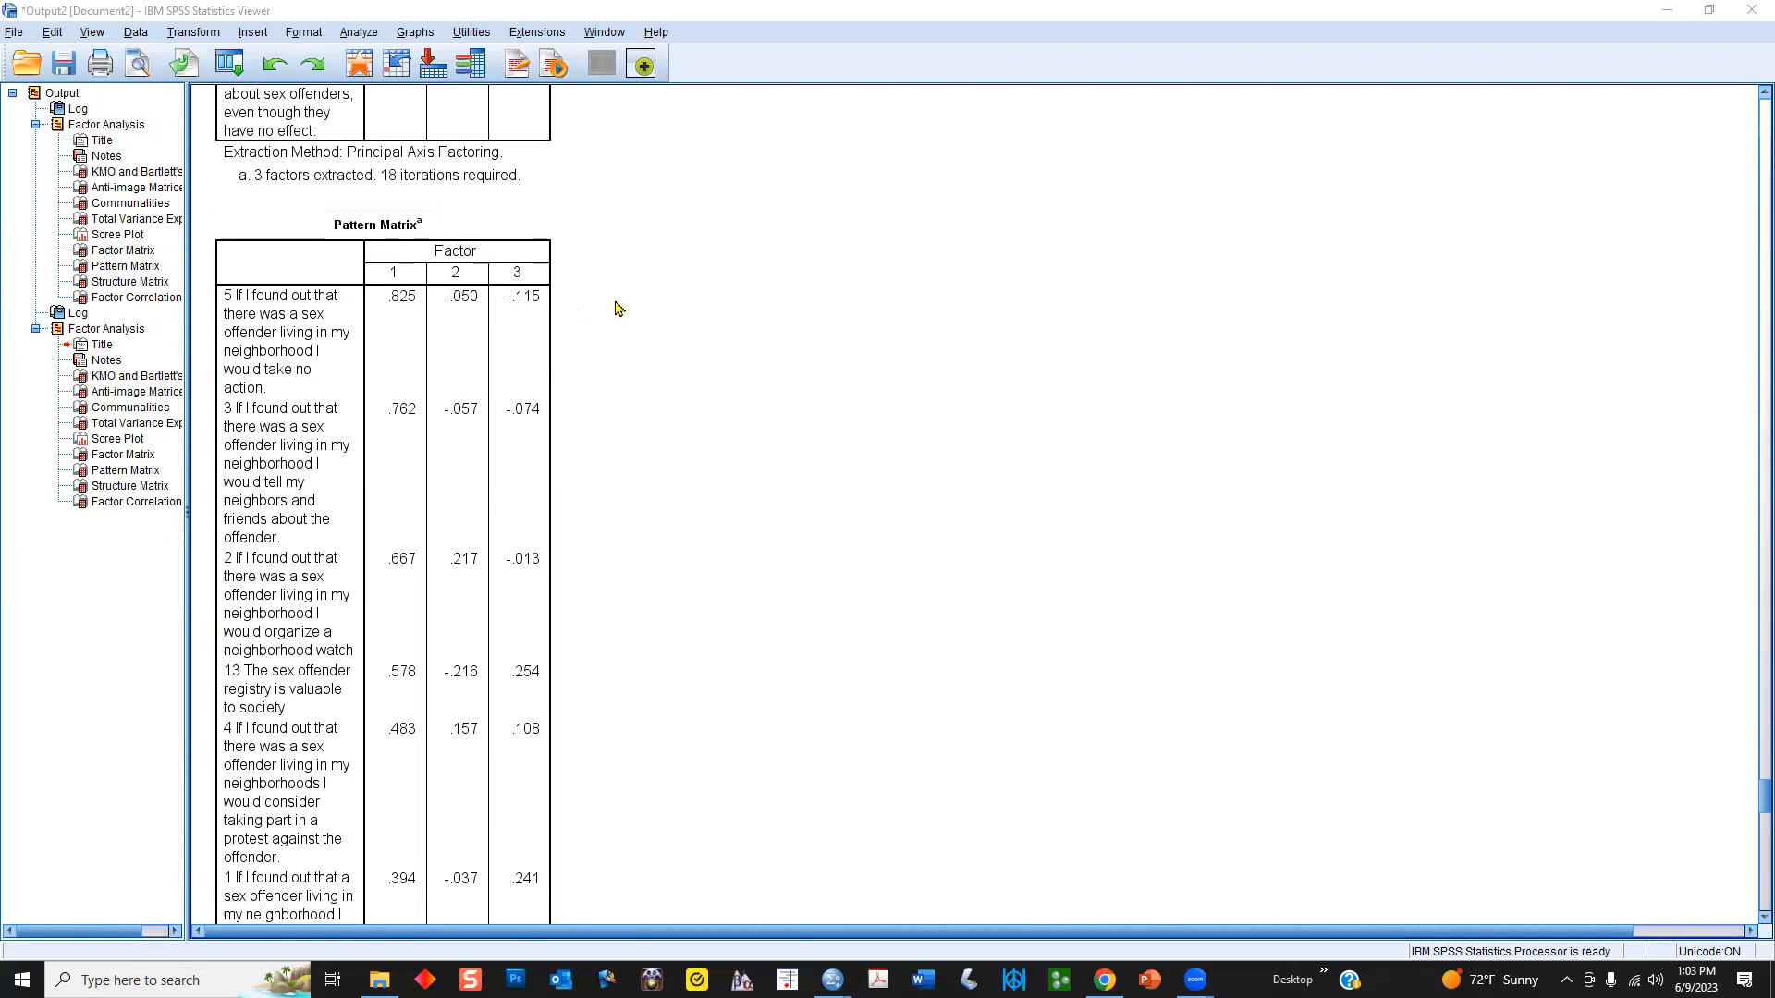
click(496, 398)
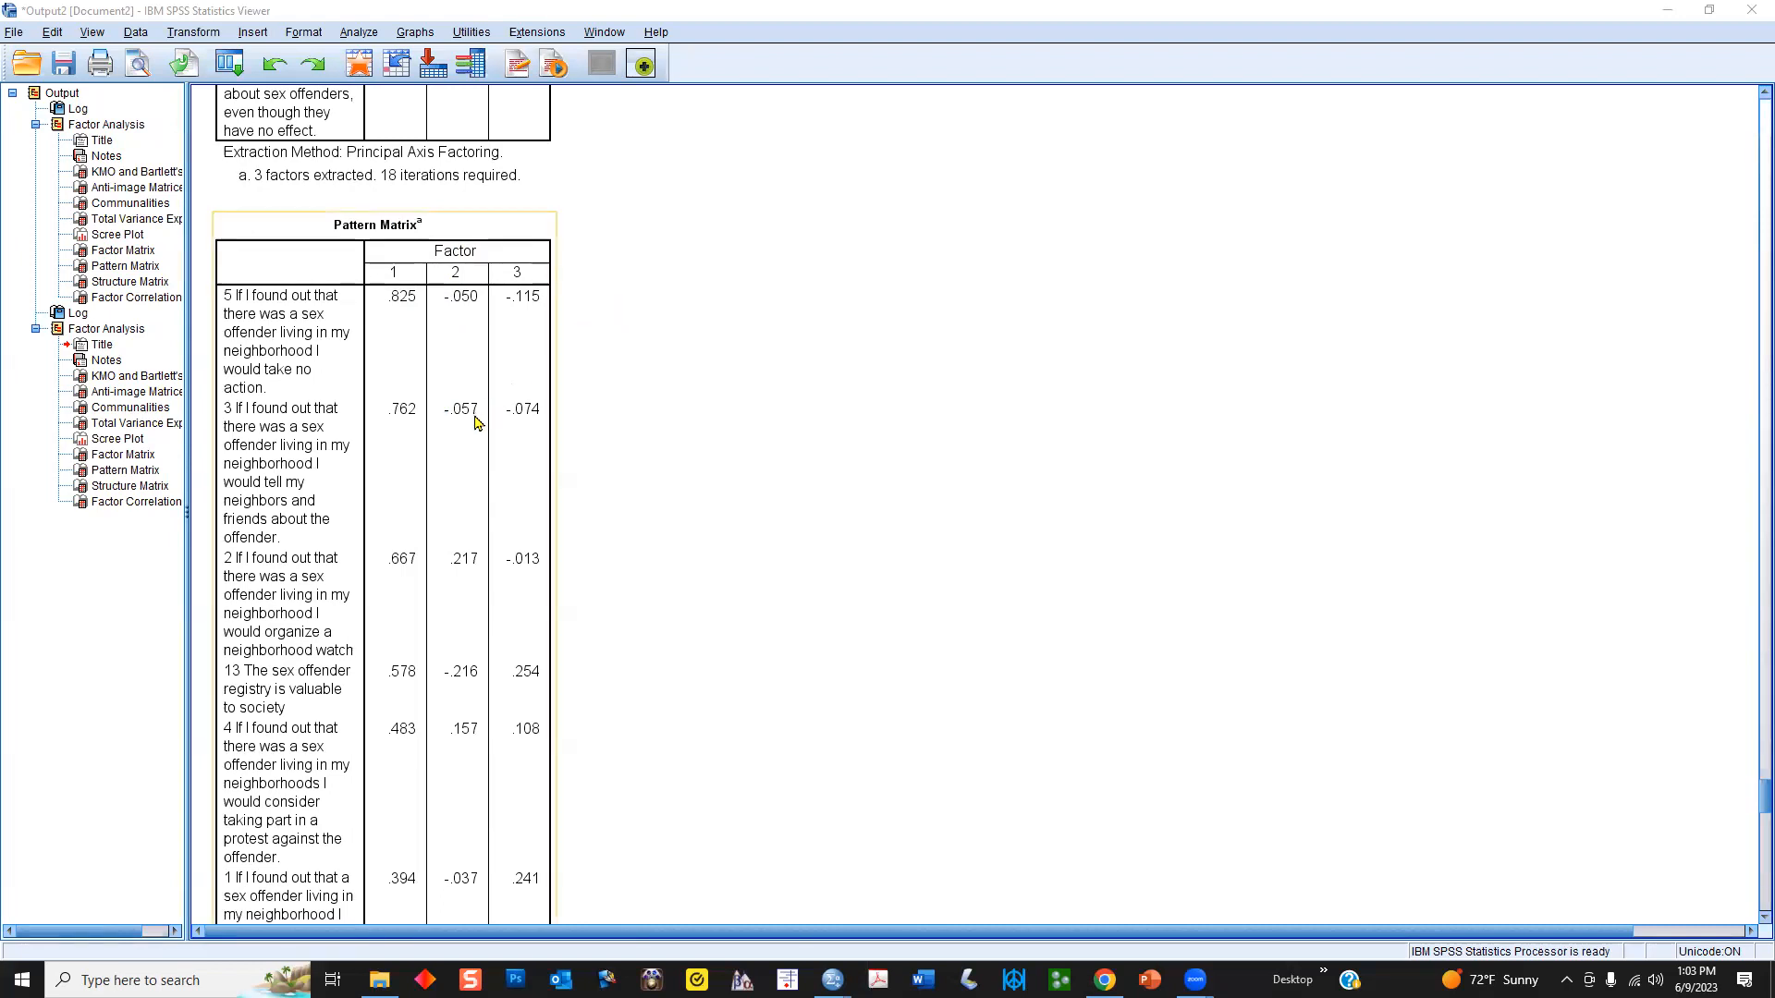
scroll(493, 418, down, 5)
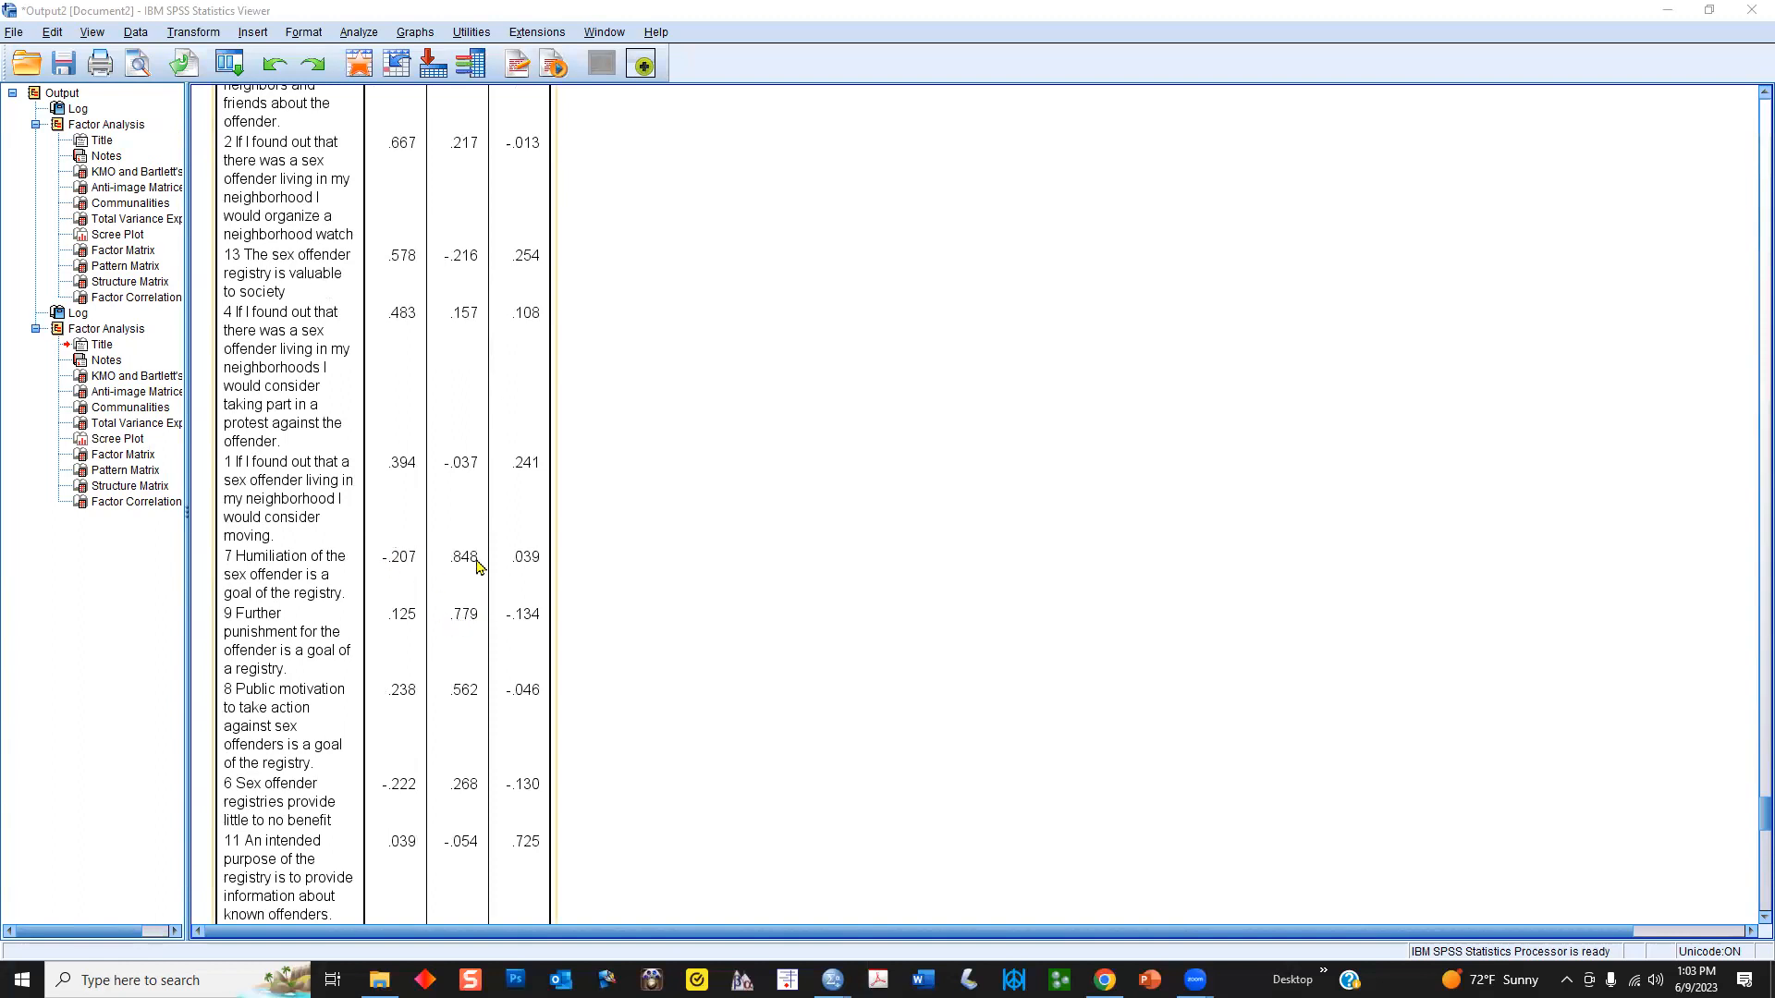
scroll(476, 565, down, 3)
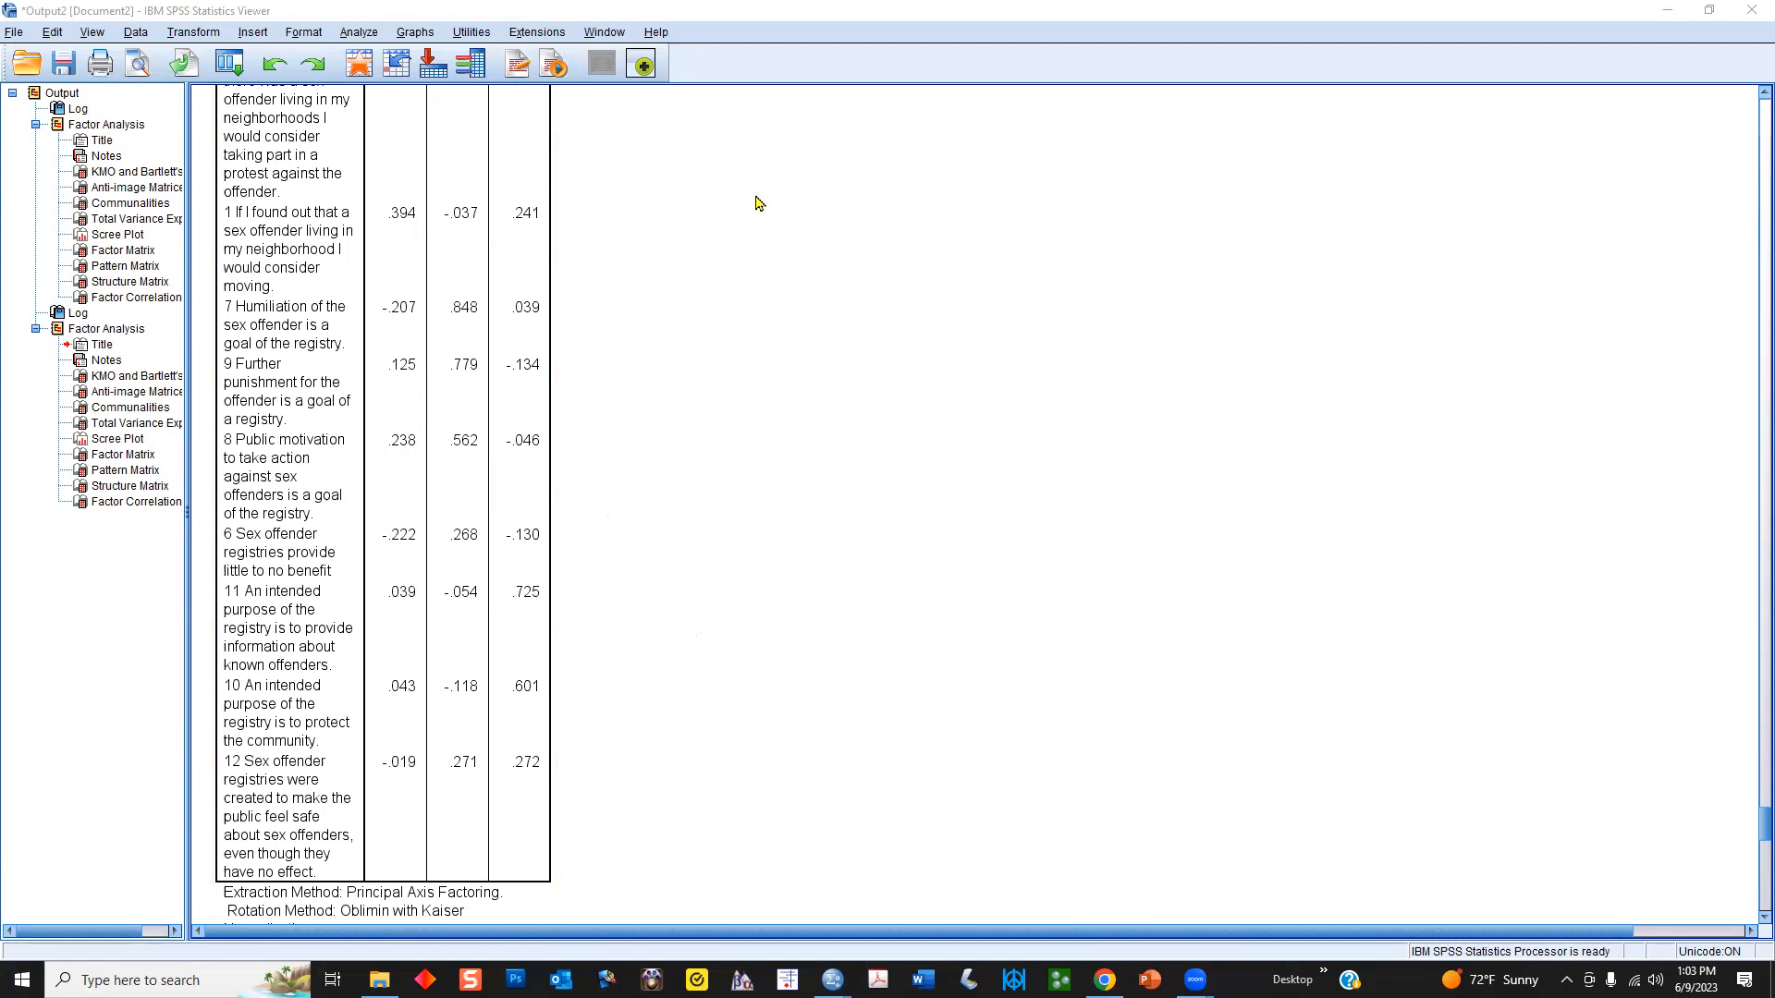
- Examine item 6's loadings on all three factors and the factor 3 loadings of items 11 and 10 in the Pattern Matrix
drag(204, 531, 220, 539)
mouse_move(462, 505)
mouse_down()
mouse_move(362, 511)
mouse_move(360, 555)
mouse_move(522, 556)
mouse_move(571, 536)
mouse_move(430, 502)
mouse_up()
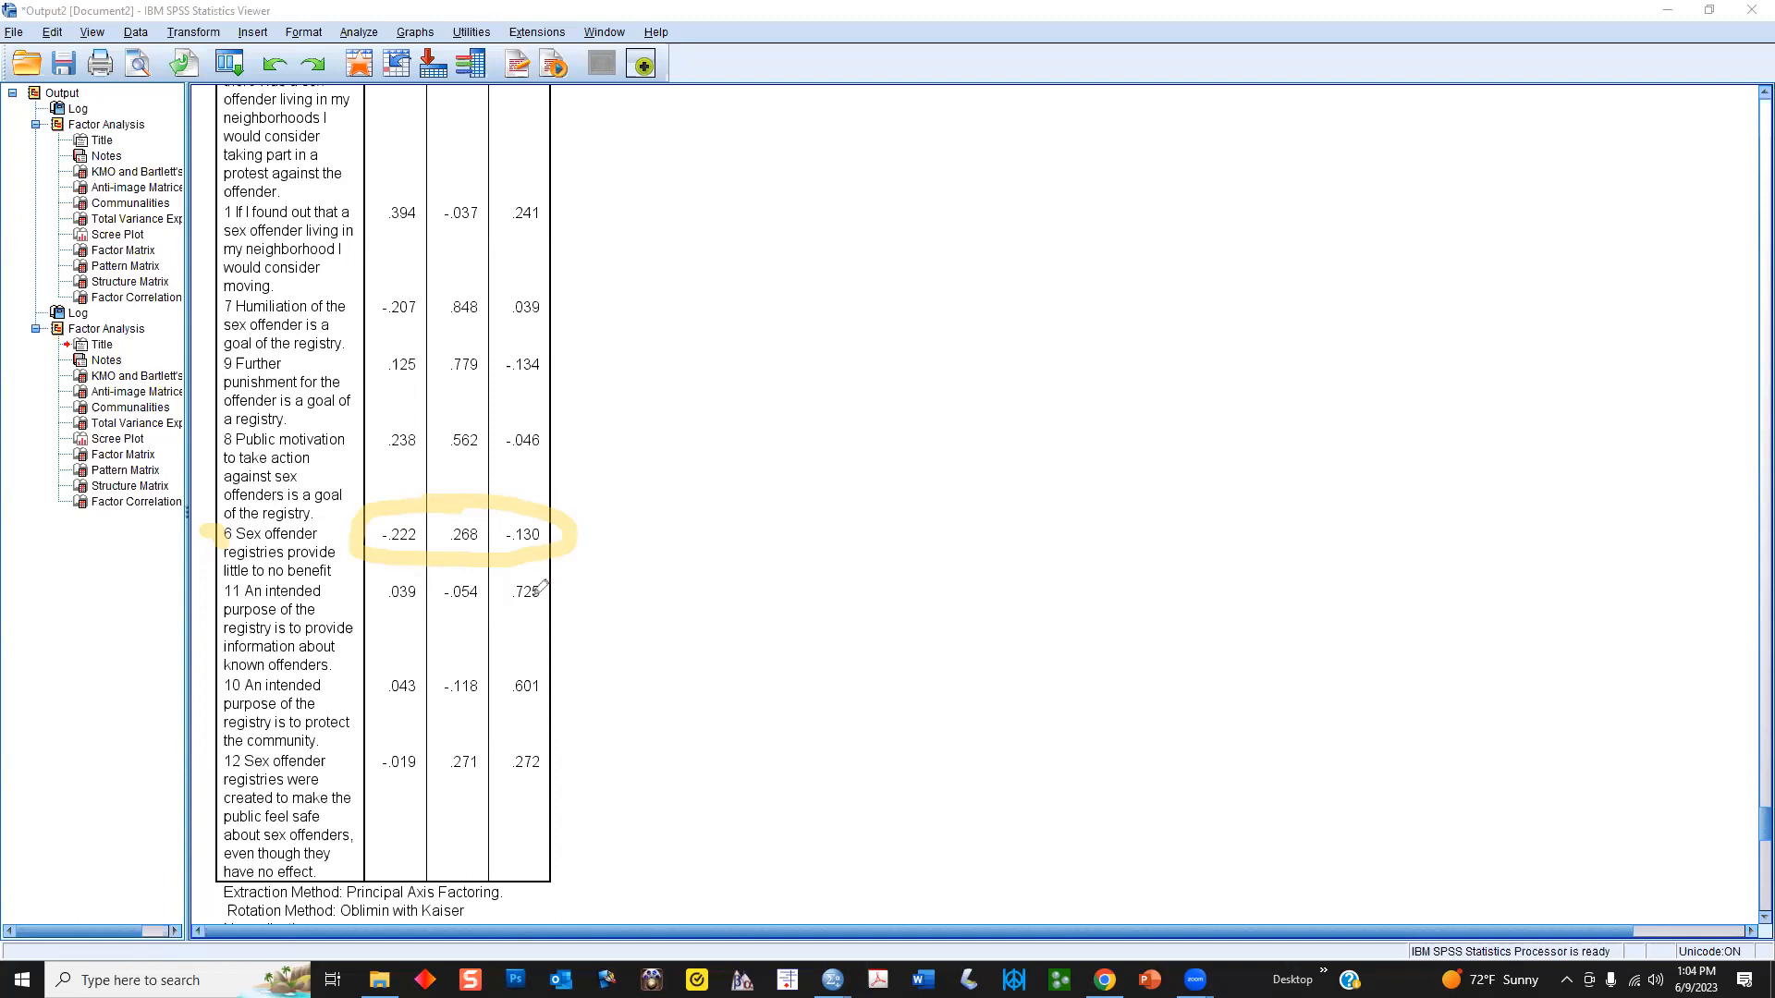
drag(507, 607, 555, 610)
drag(505, 702, 553, 709)
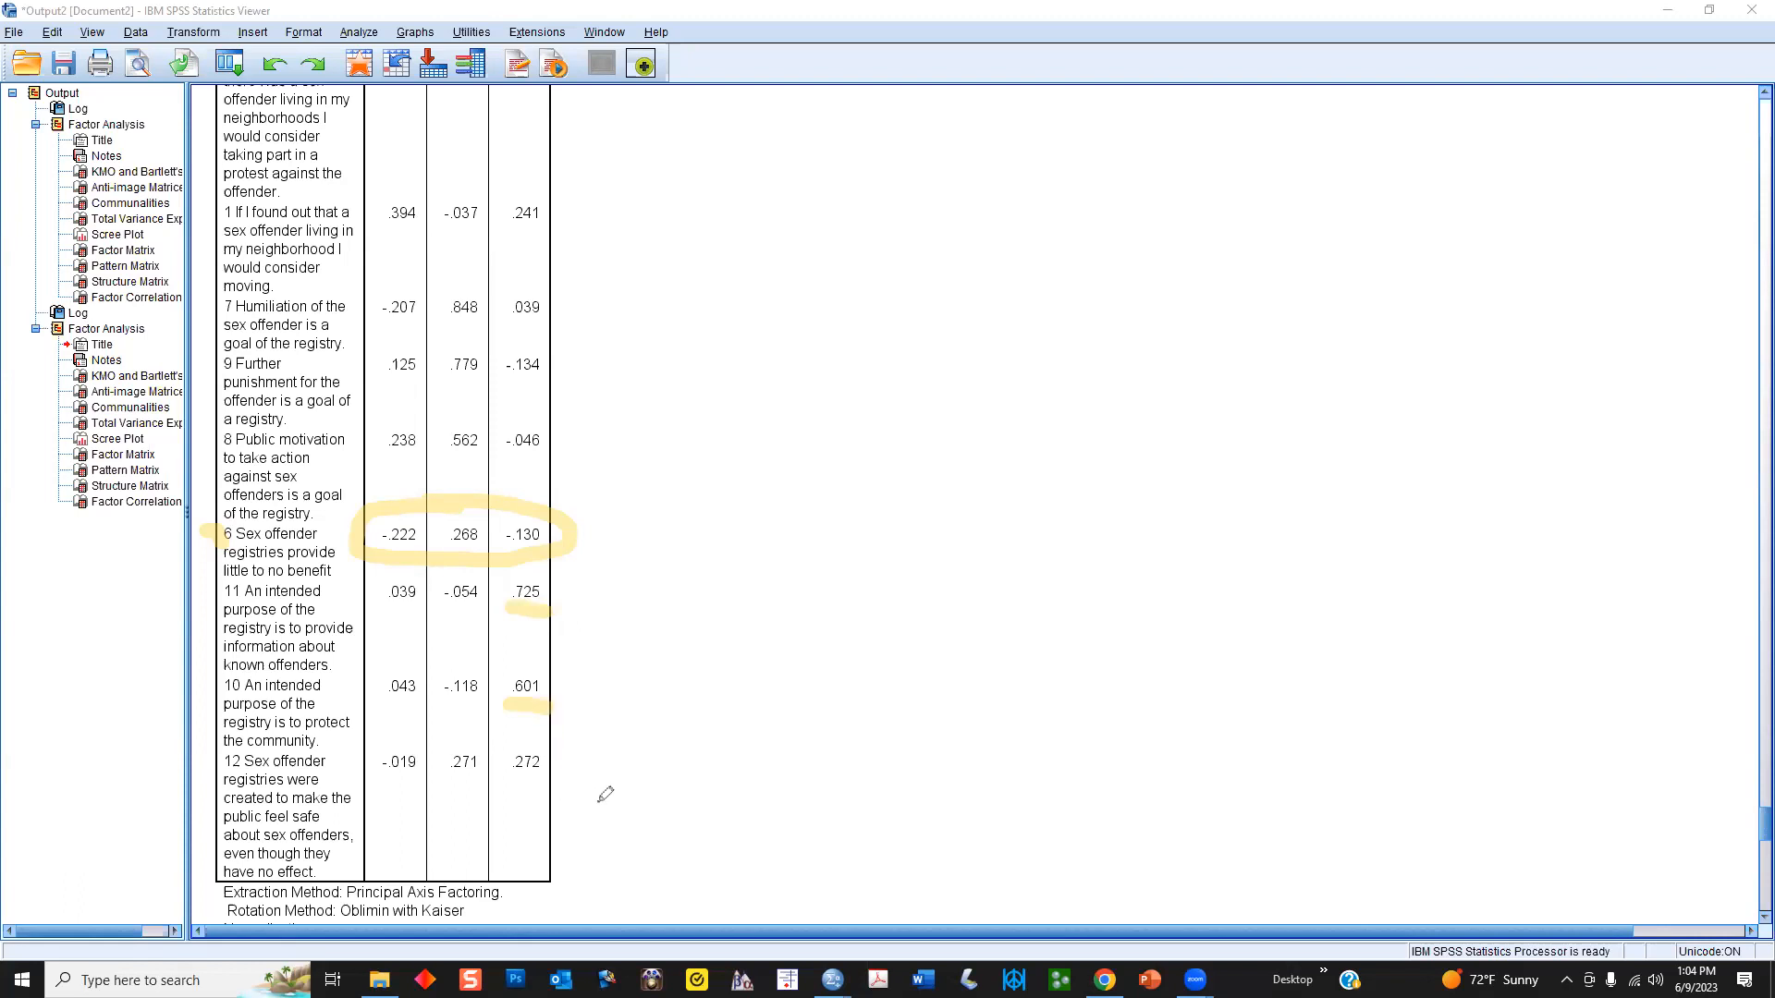
- Examine item 12's loadings on all three factors in the Pattern Matrix
mouse_move(535, 750)
mouse_down()
mouse_move(418, 745)
mouse_move(384, 784)
mouse_move(529, 789)
mouse_move(549, 748)
mouse_move(522, 742)
mouse_up()
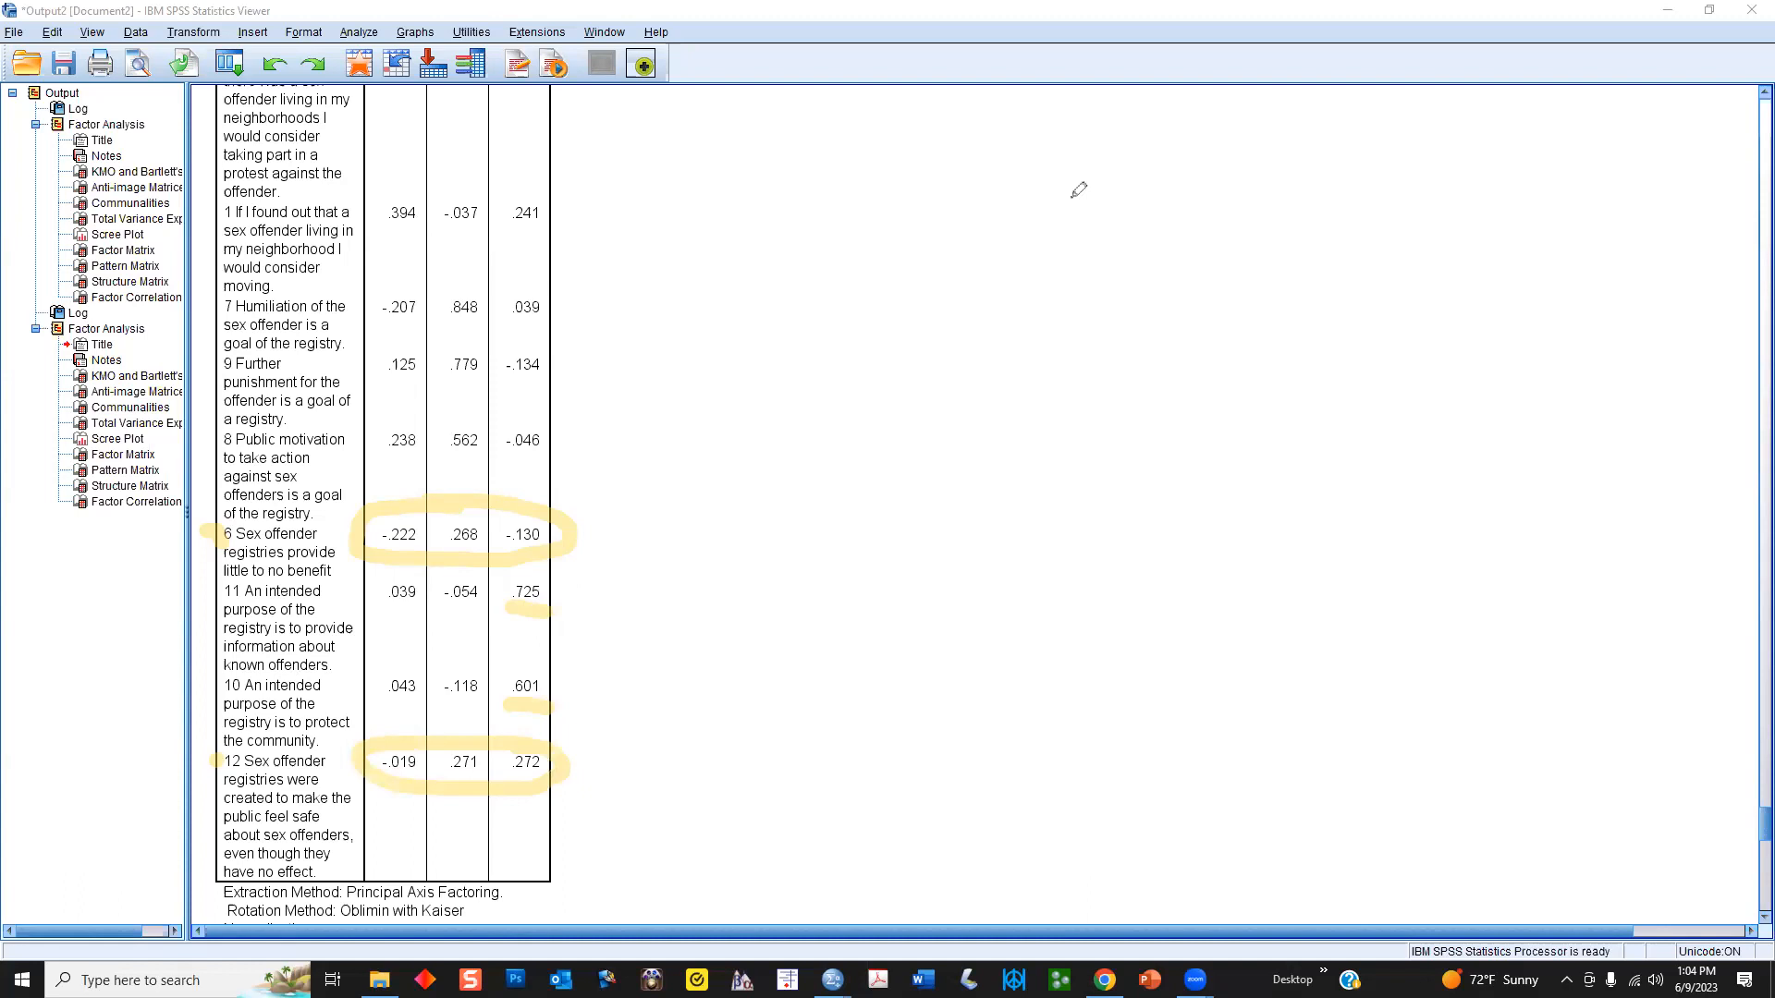
key(Escape)
scroll(892, 376, down, 3)
scroll(892, 376, up, 10)
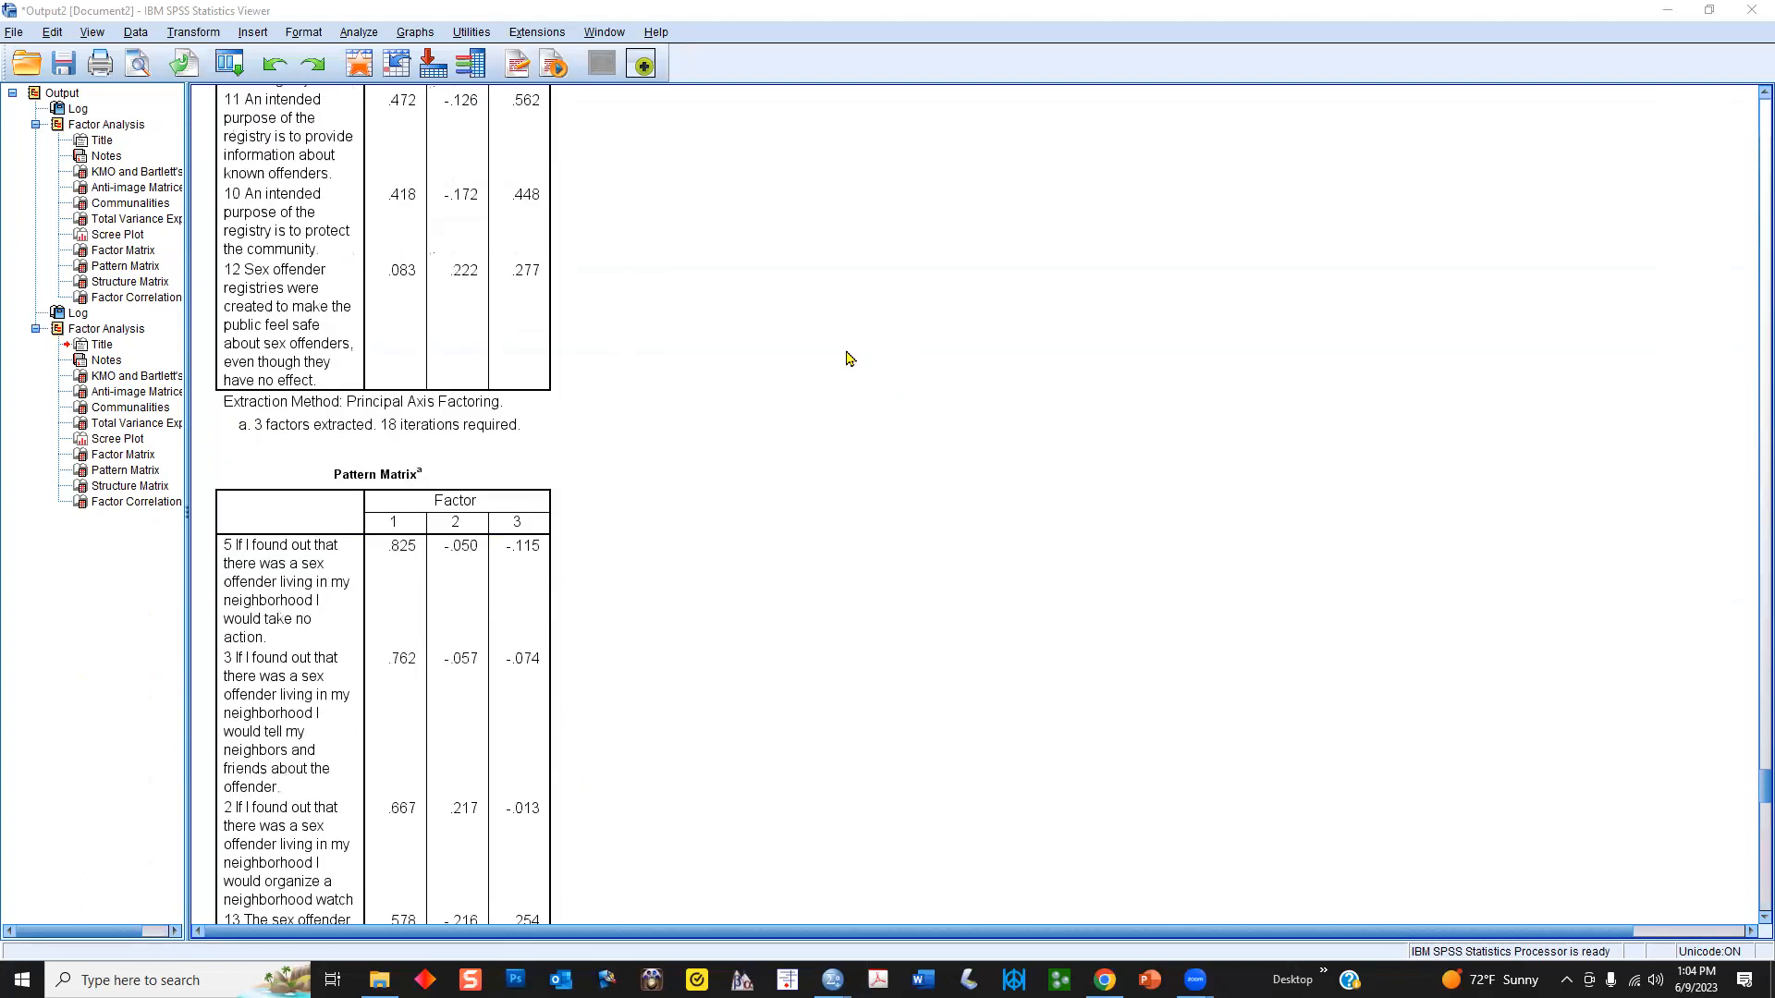
- Set up a Reliability Analysis with all 13 registry items as the scale items, using the Alpha model
click(360, 33)
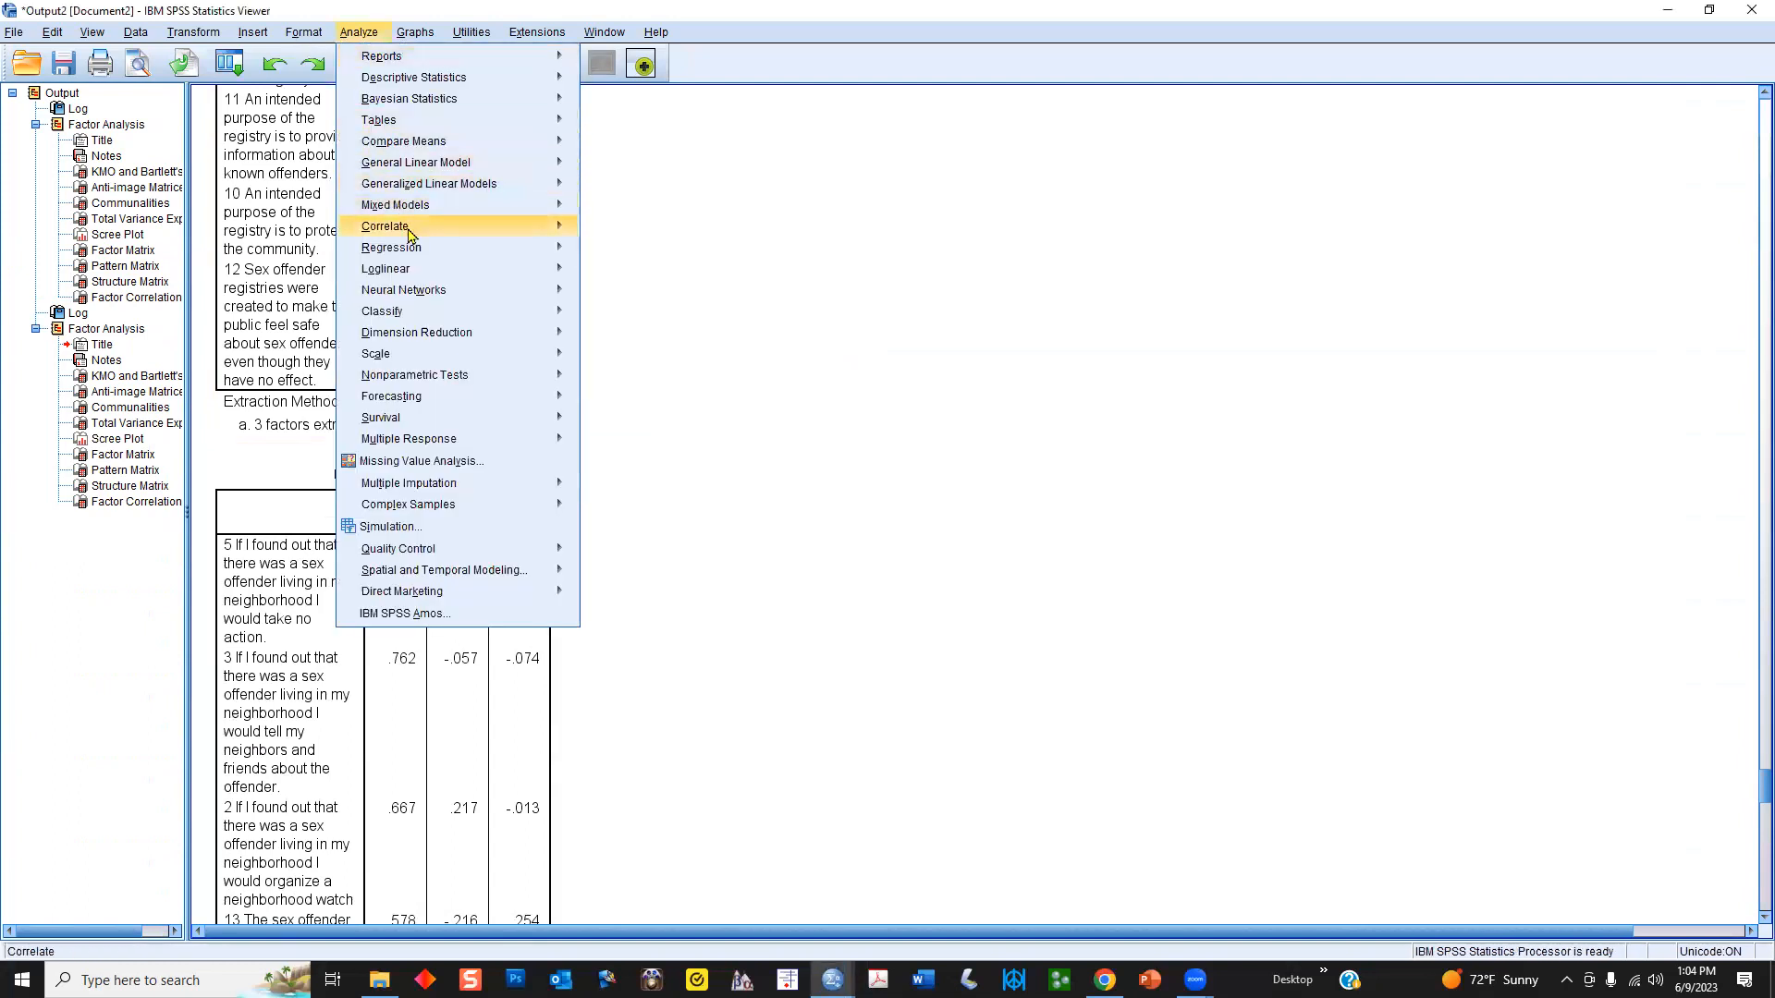
mouse_move(427, 248)
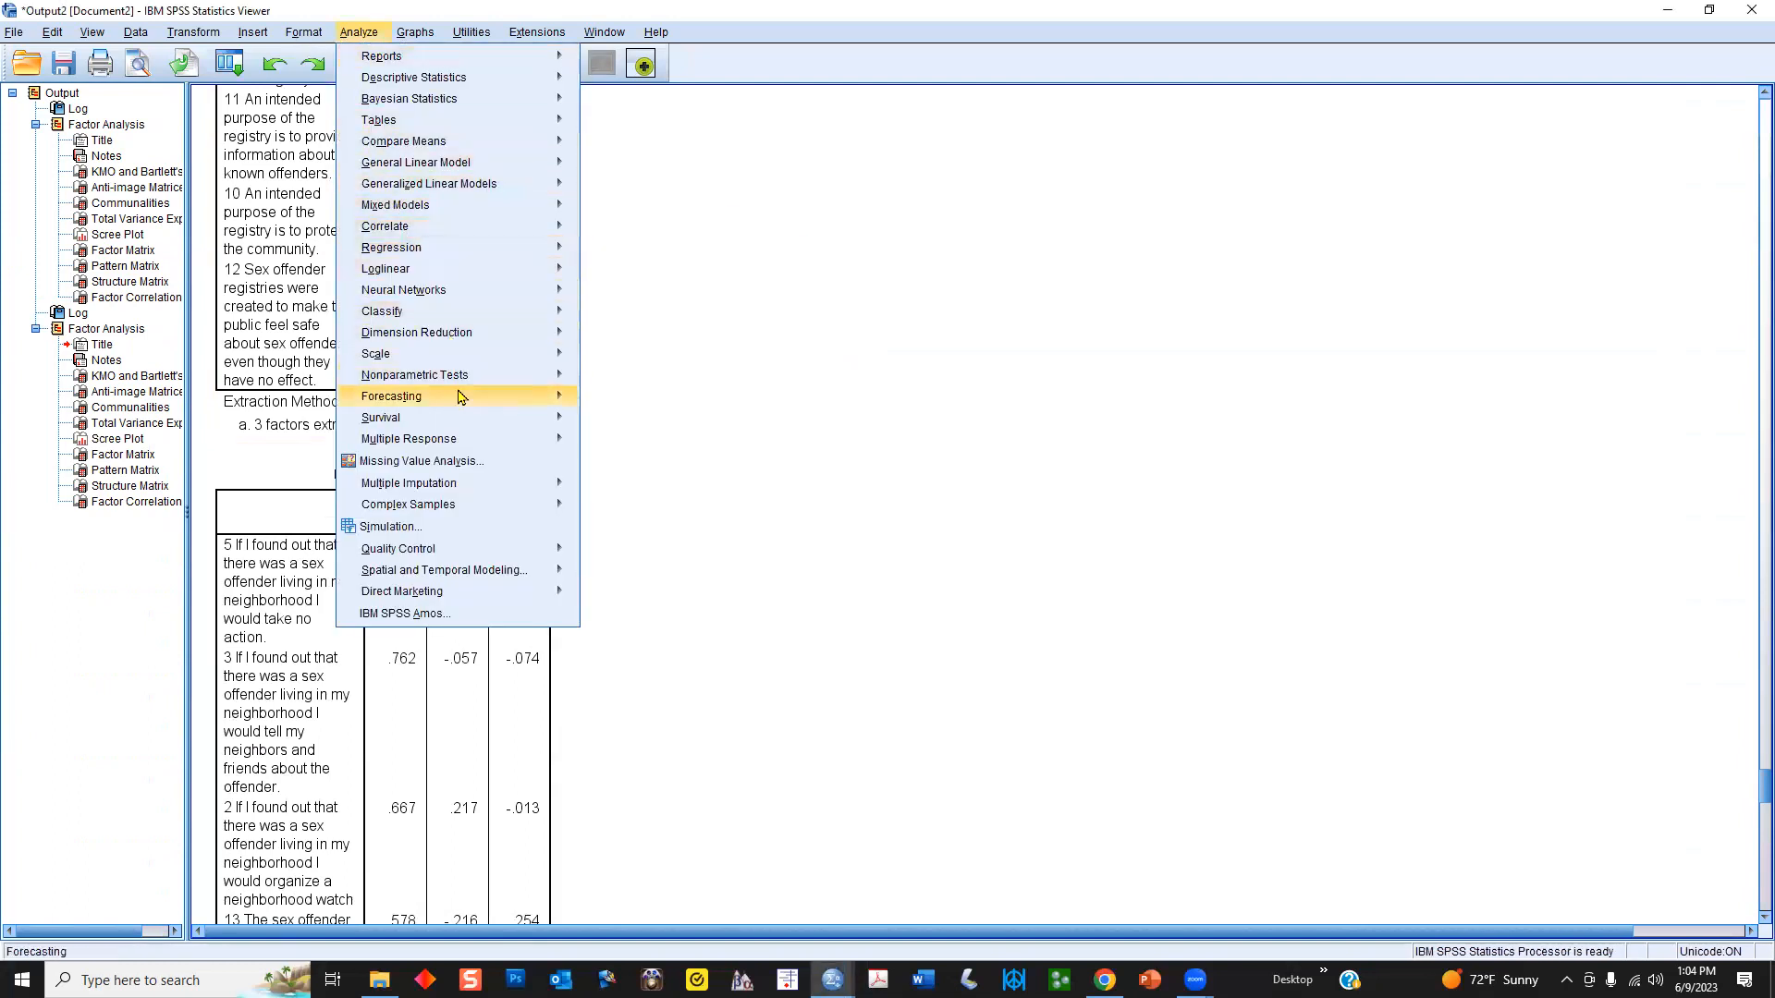
mouse_move(545, 354)
click(647, 357)
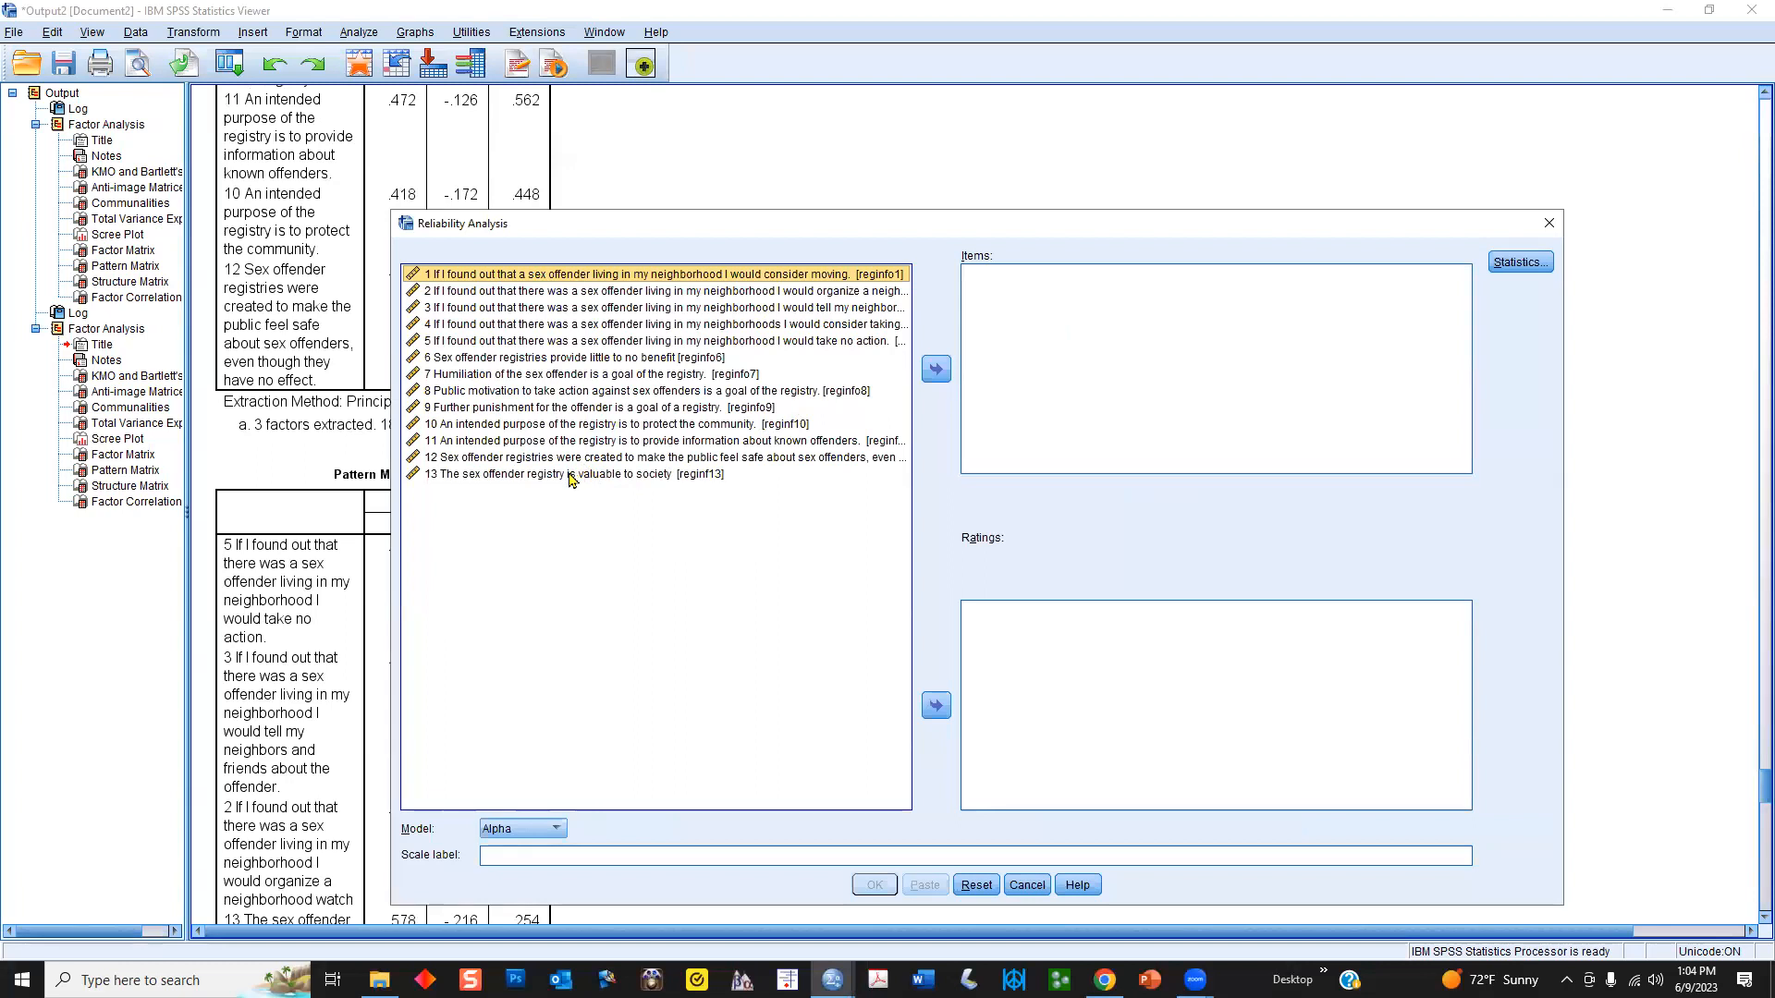
shift+click(570, 475)
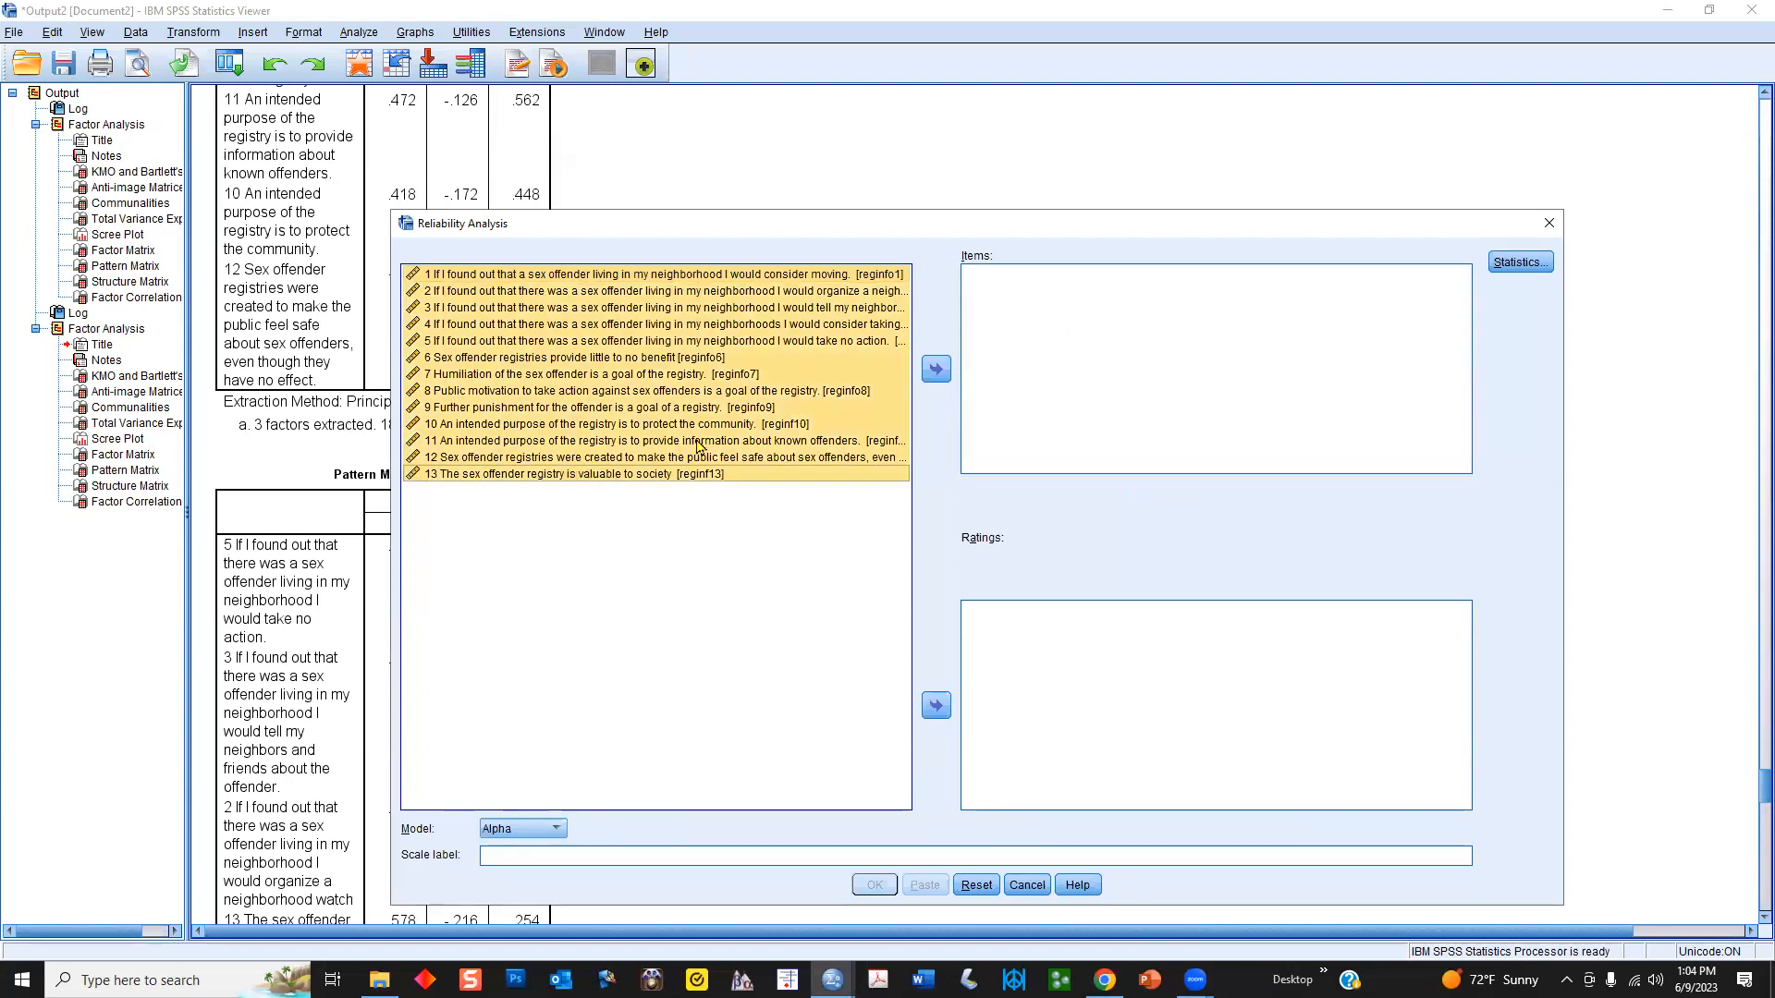
click(937, 371)
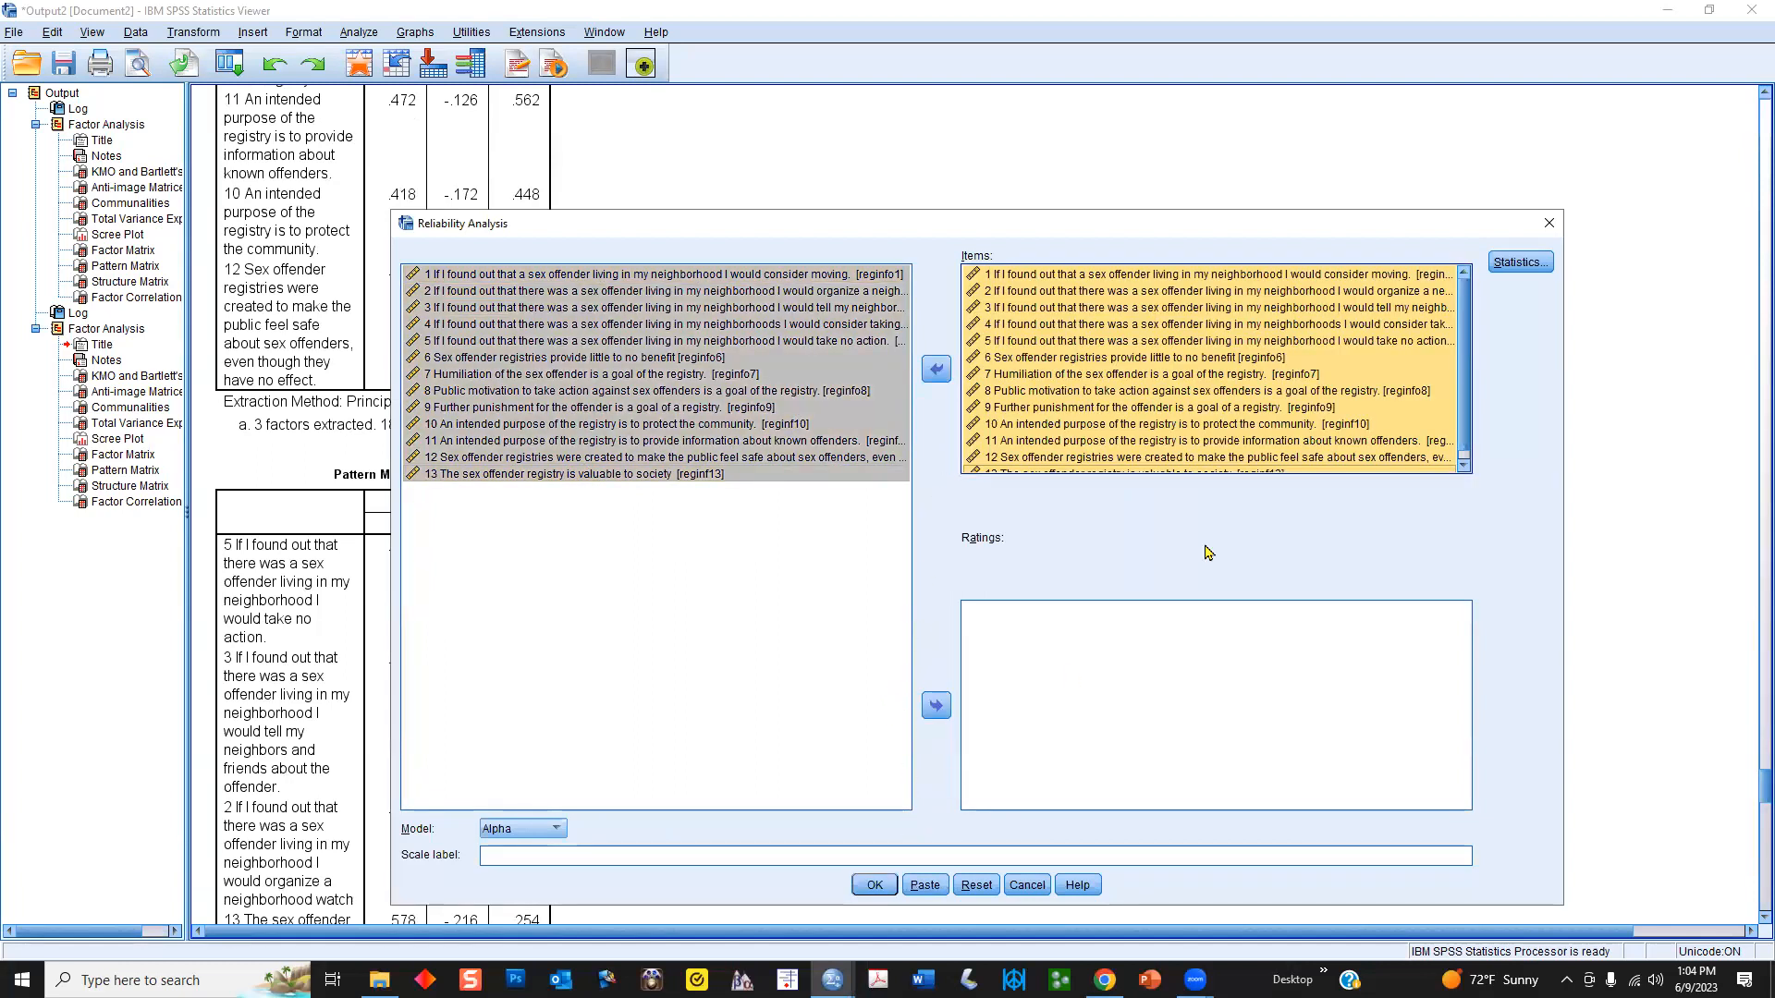
- Request descriptives for item, scale and scale if item deleted, and run the reliability analysis
click(1519, 262)
click(1164, 408)
click(1165, 428)
click(1186, 450)
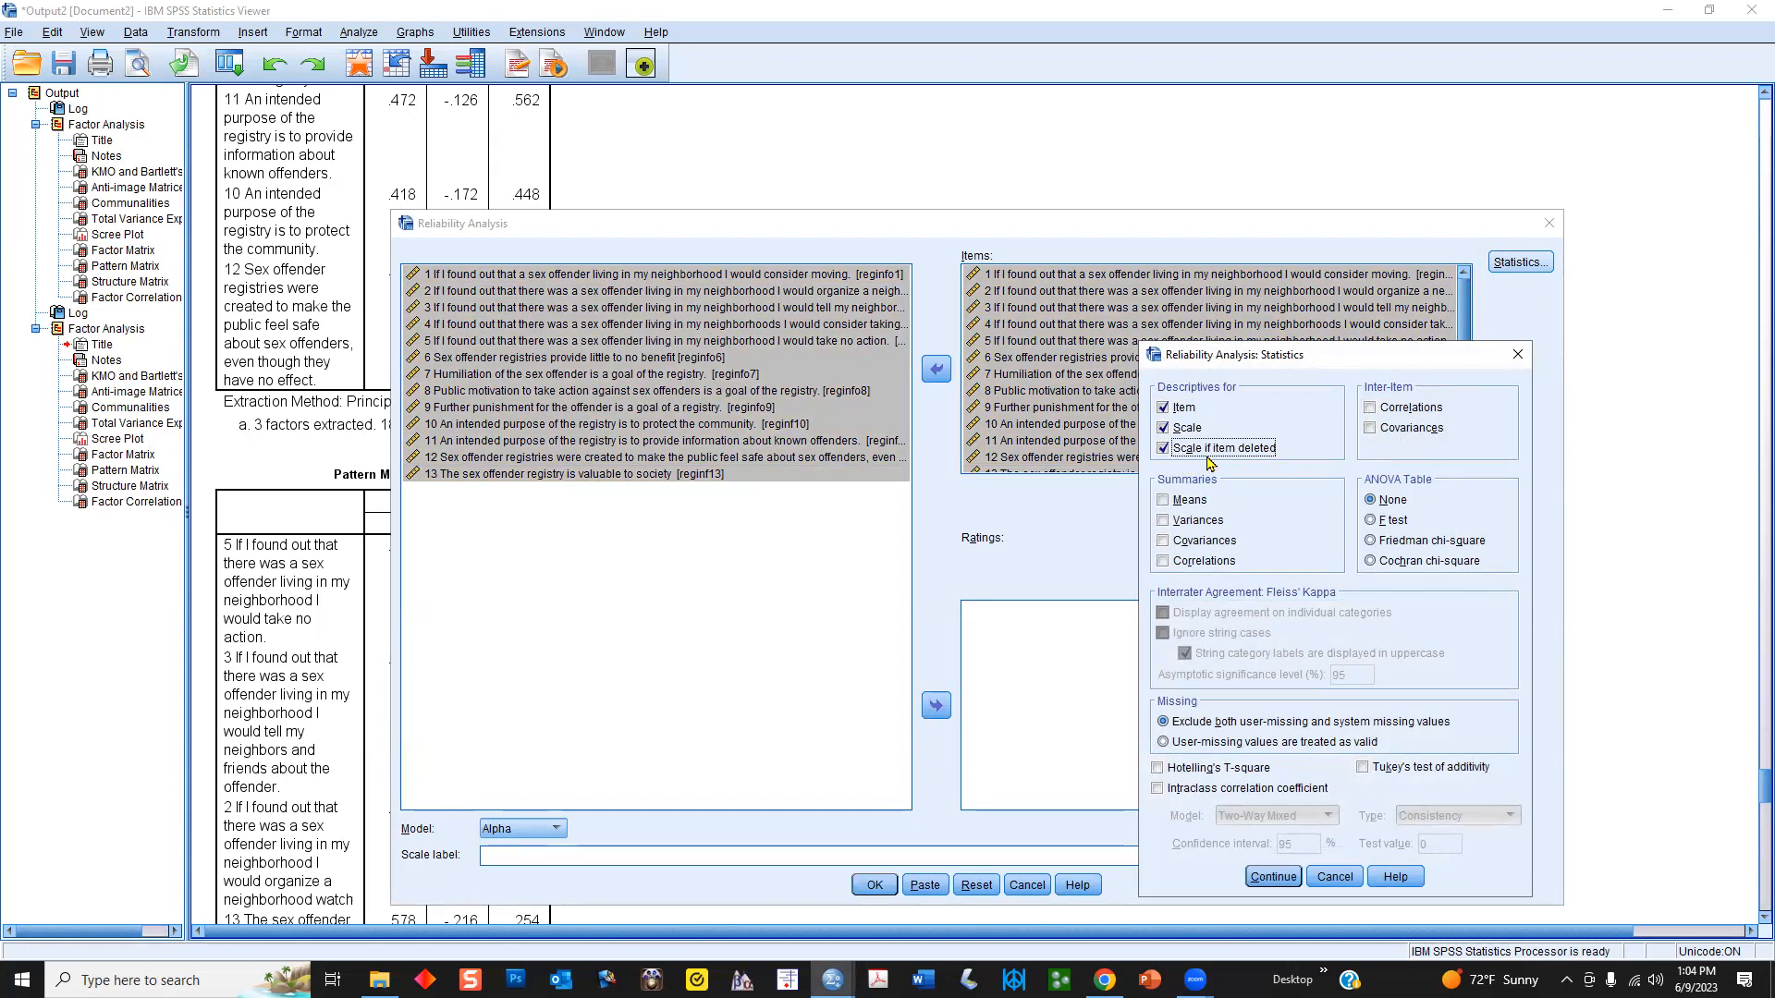
click(1272, 876)
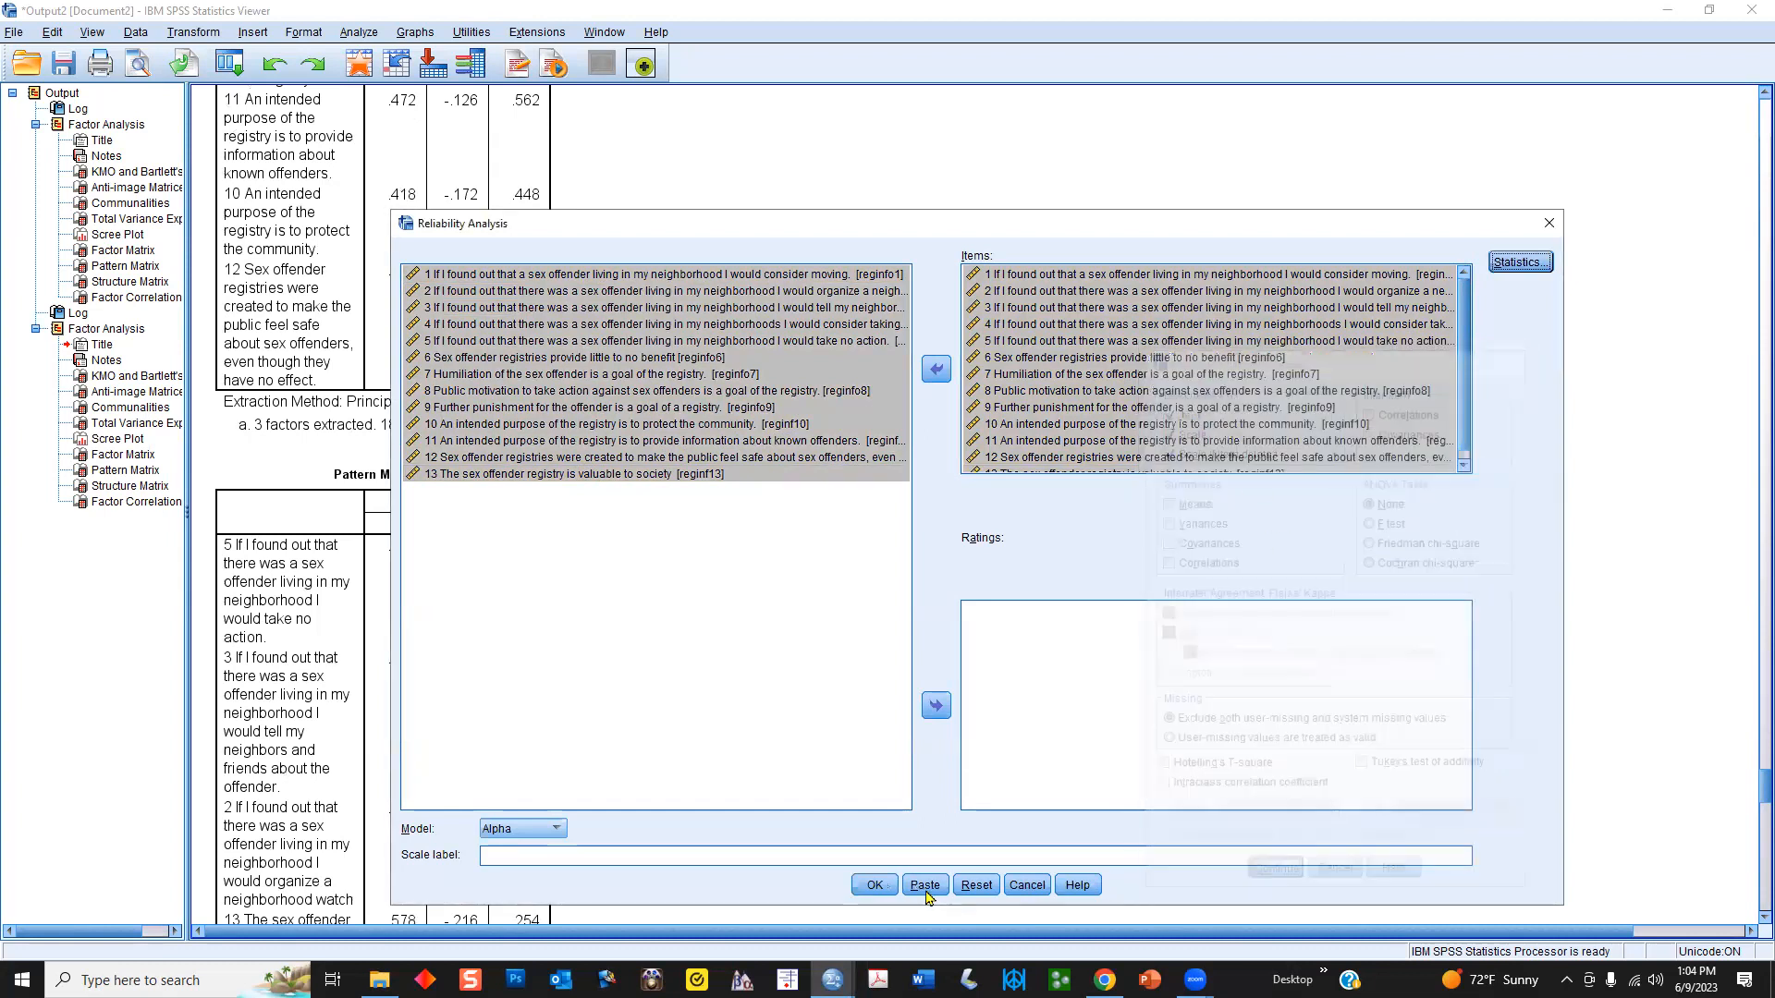
click(874, 885)
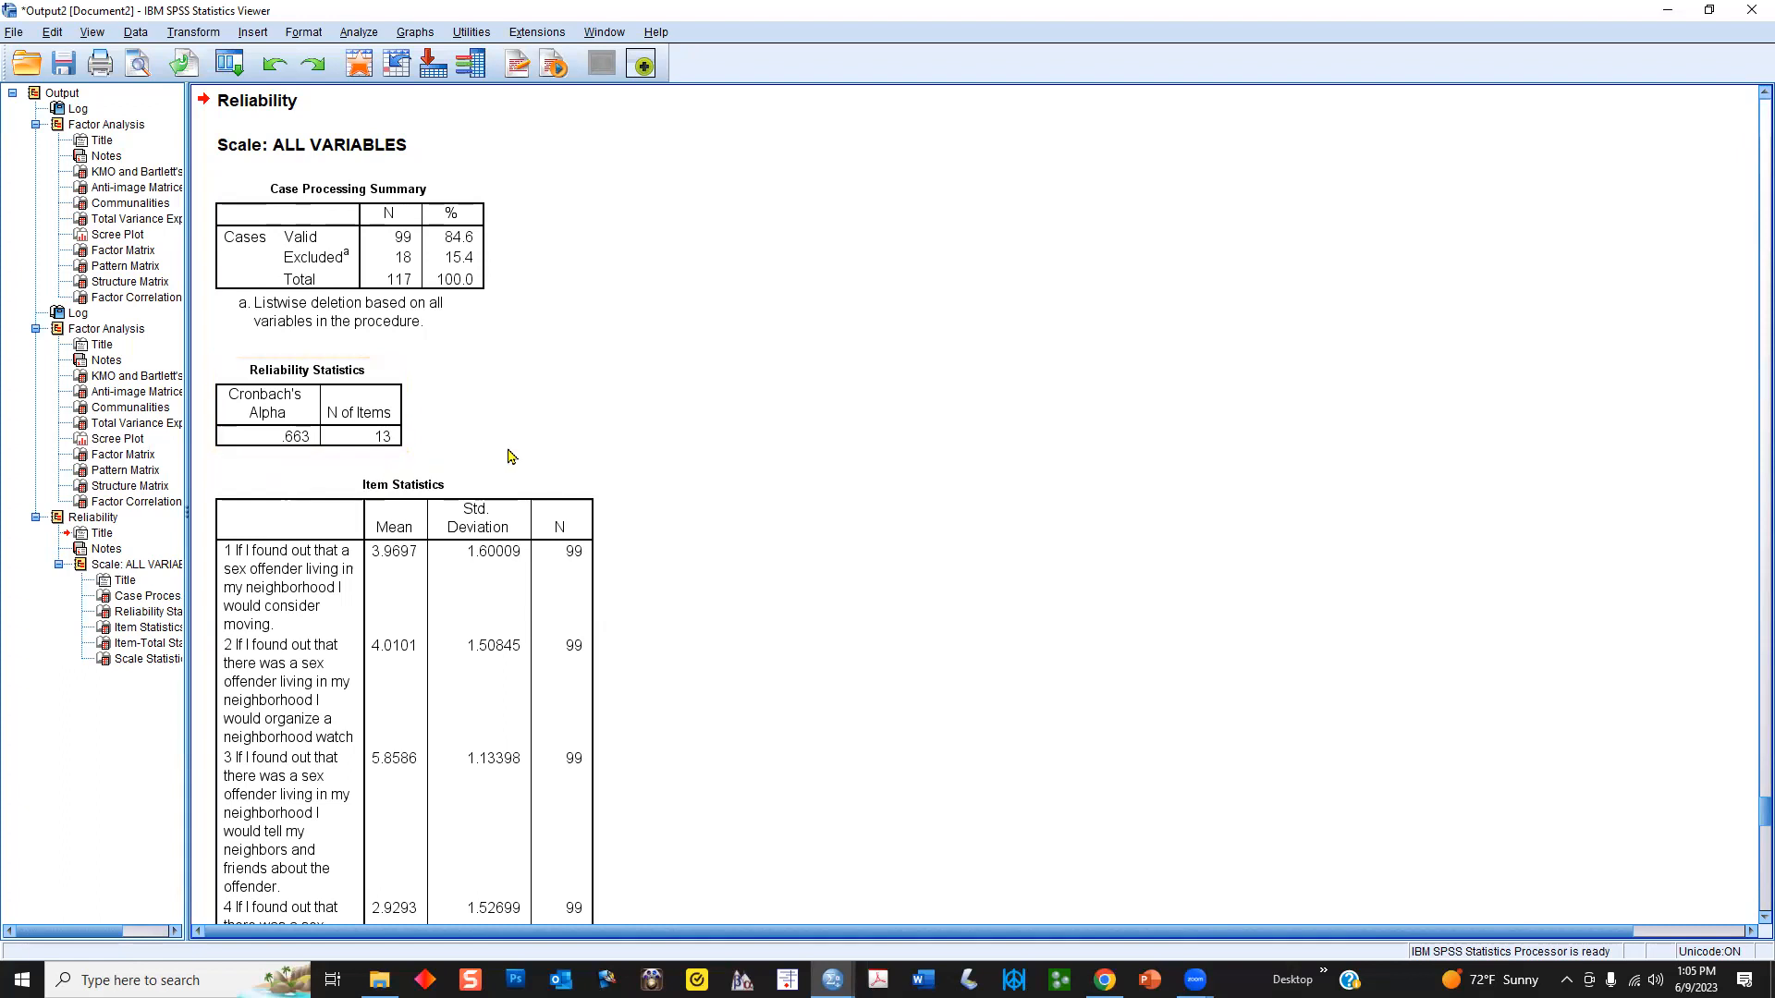
- Look through the reliability output's Item Statistics and Item-Total Statistics tables, comparing them with the overall Cronbach's alpha
scroll(508, 456, down, 9)
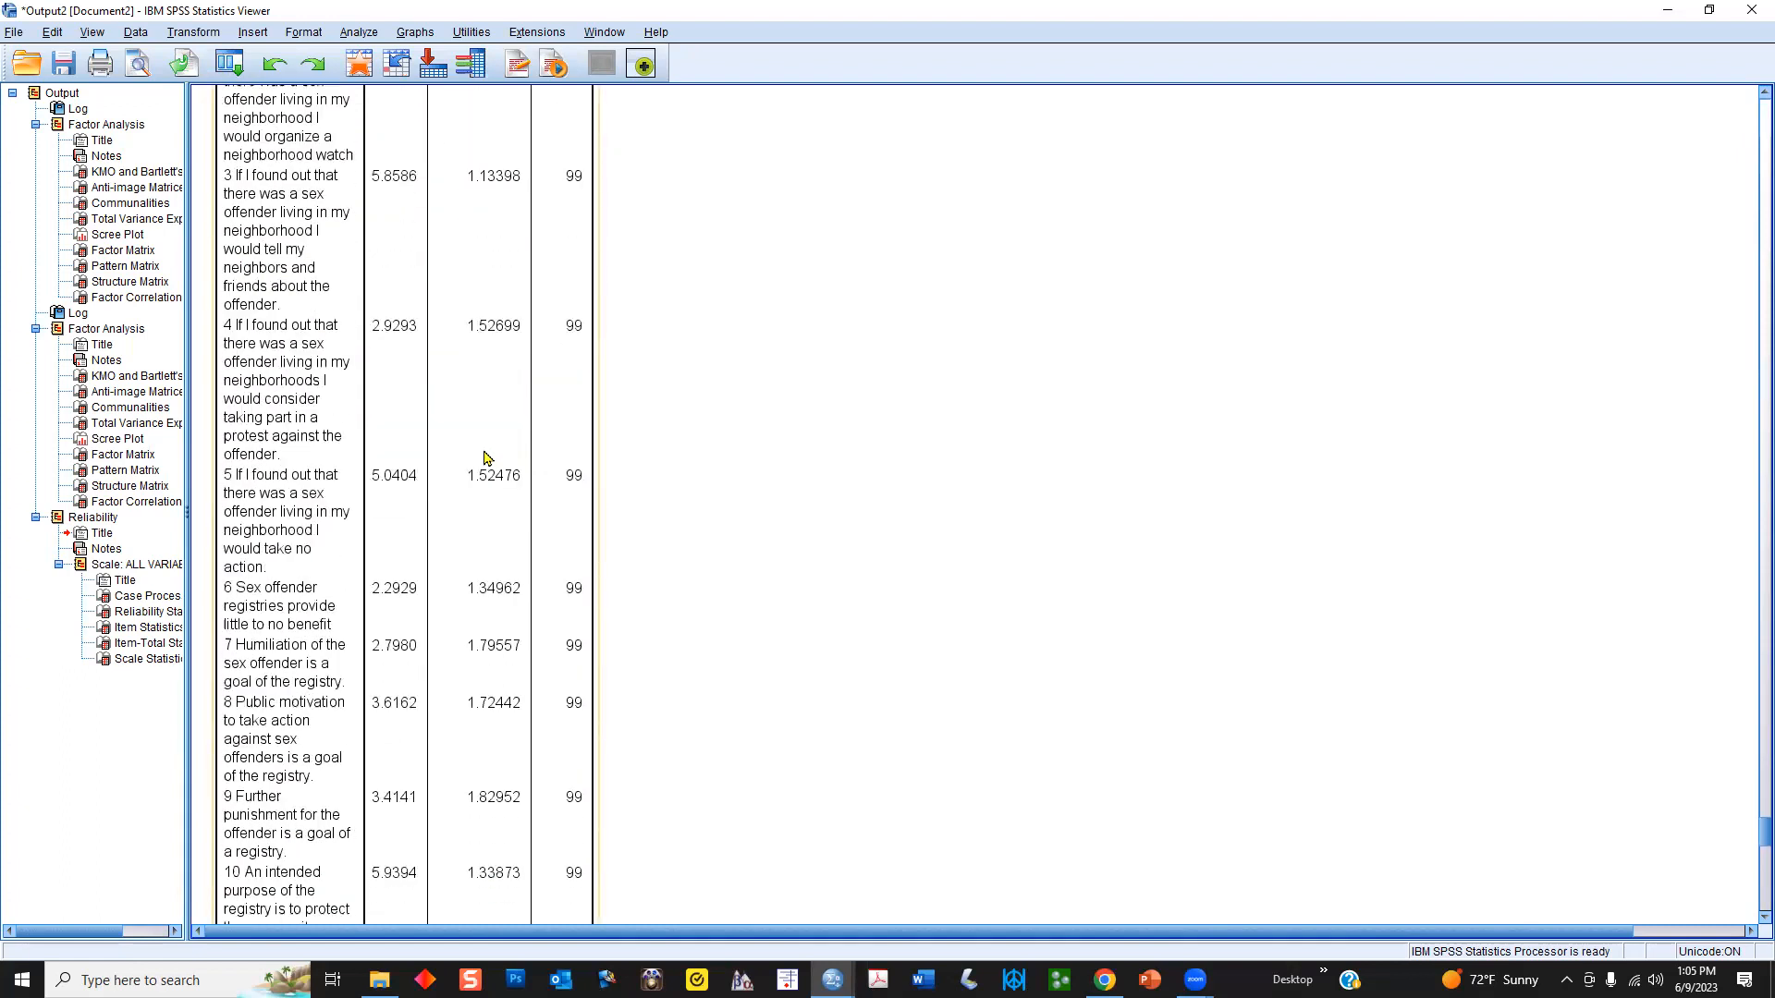
scroll(484, 459, down, 13)
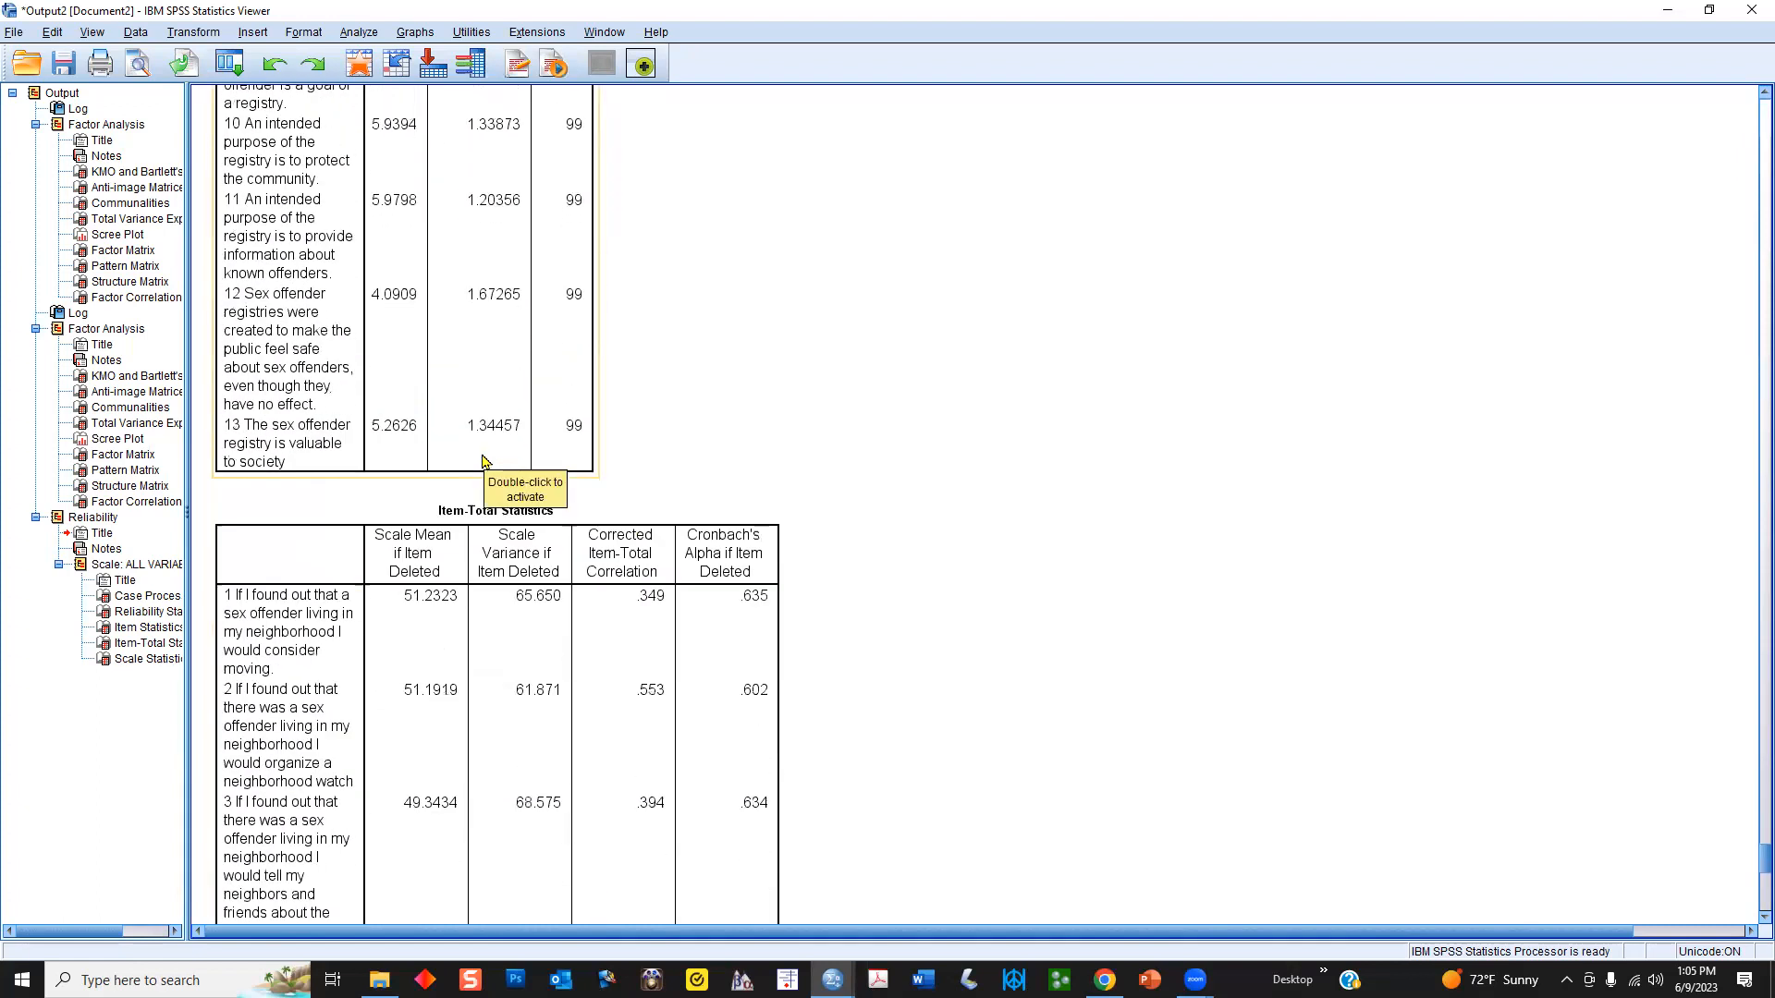
scroll(777, 448, down, 3)
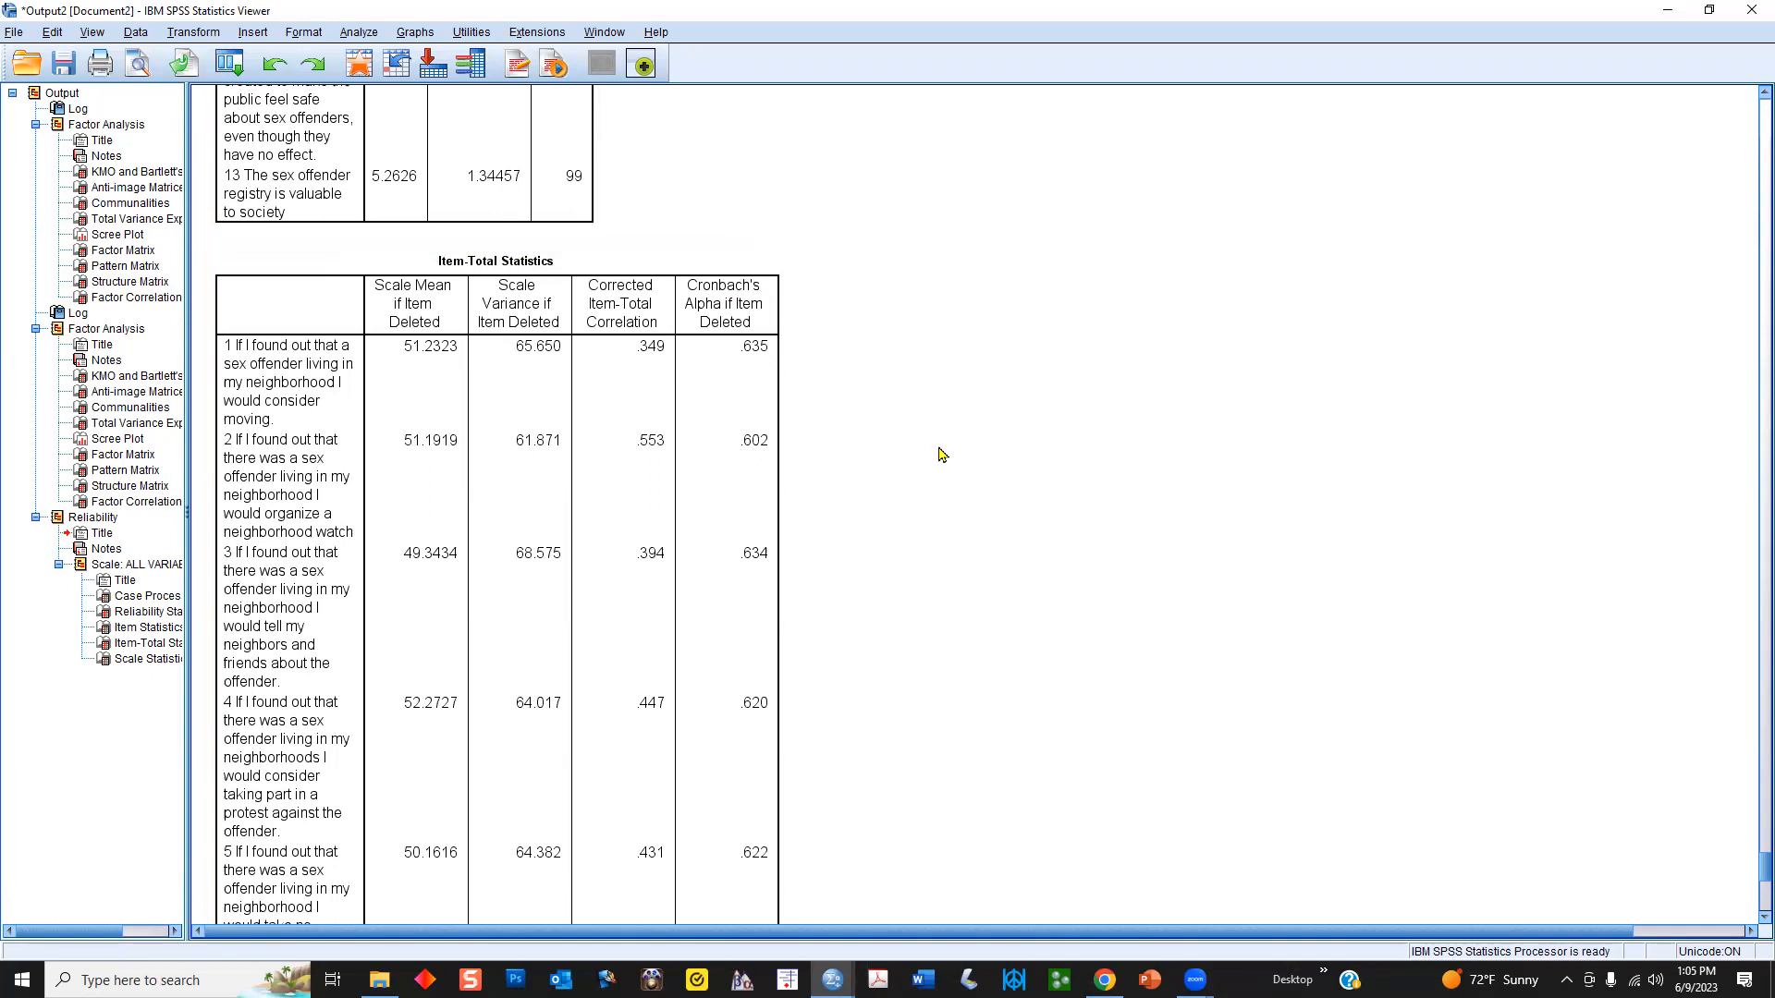
scroll(920, 453, down, 1)
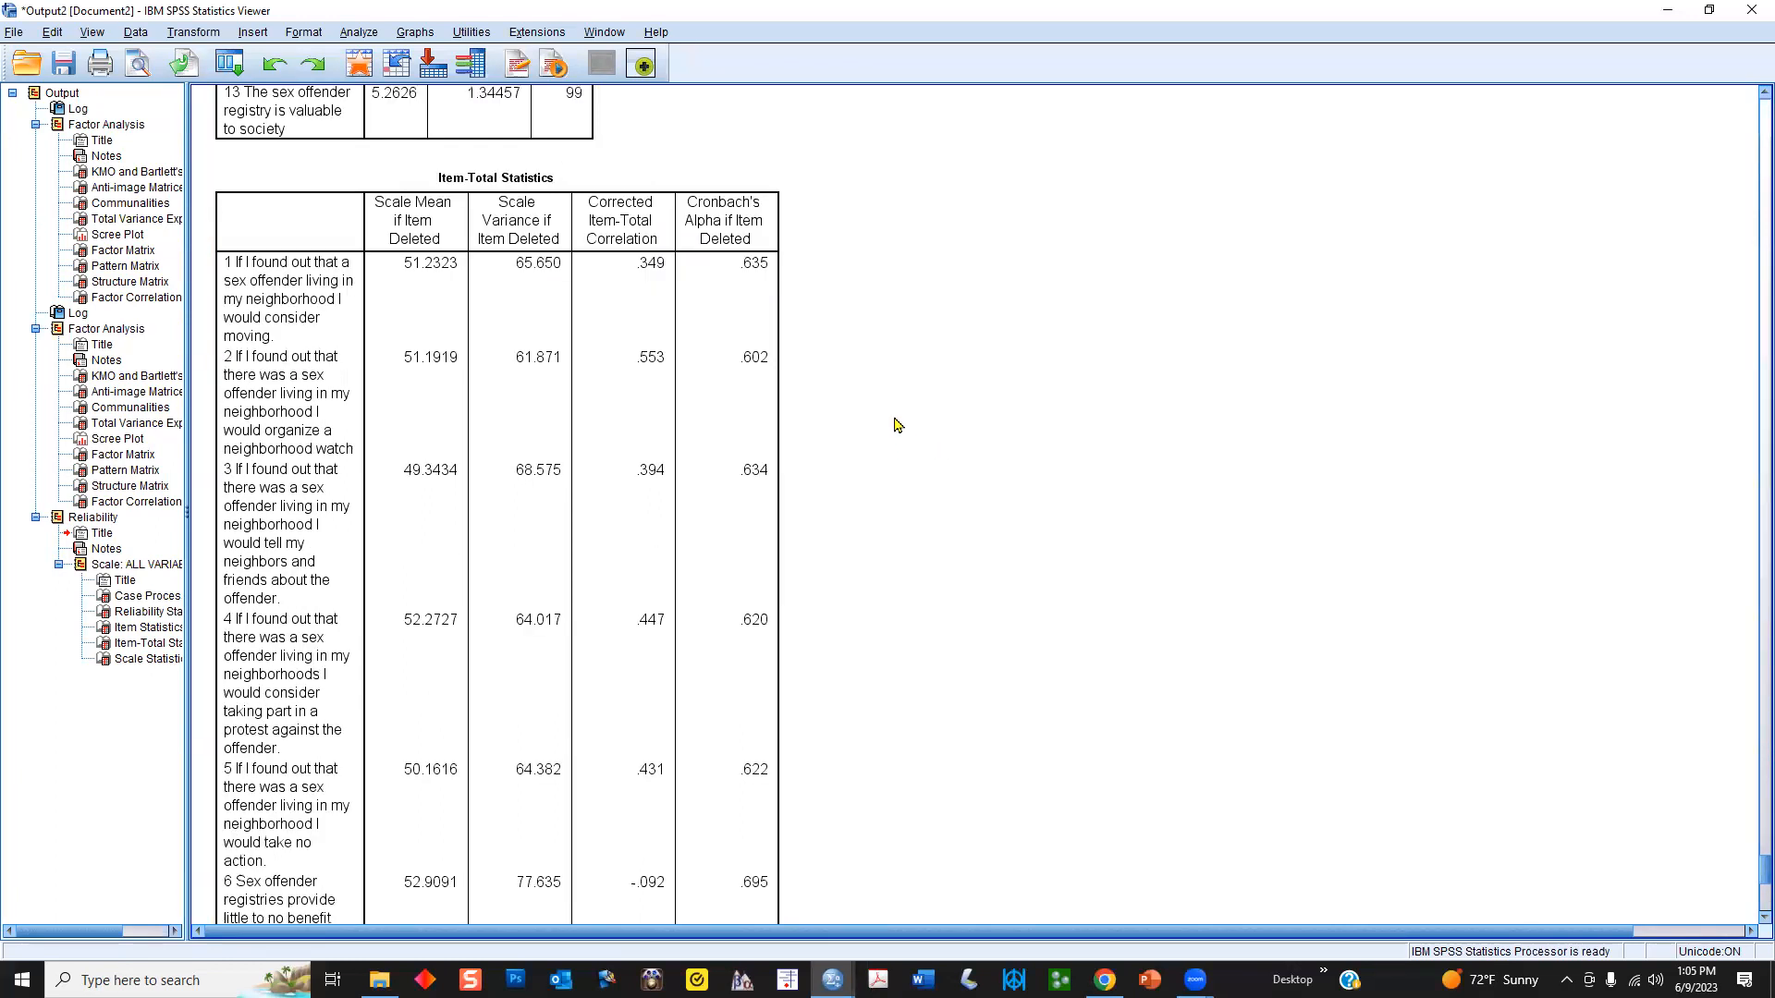
scroll(893, 426, down, 1)
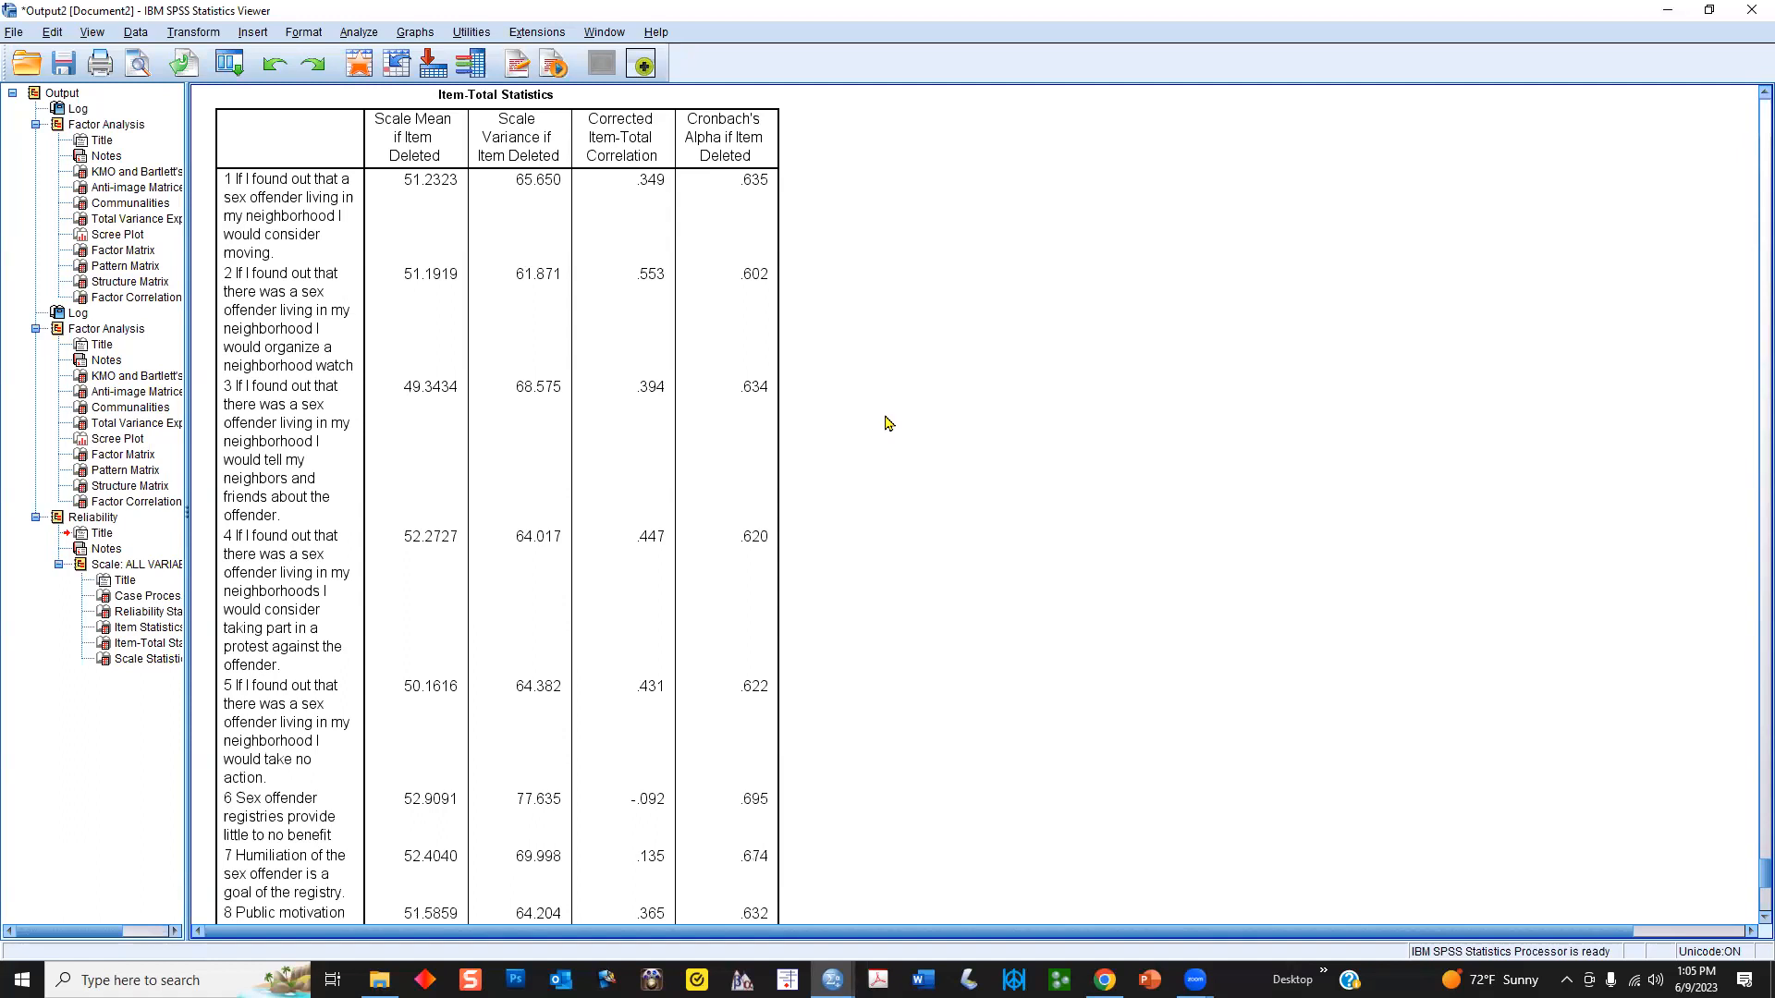
scroll(860, 416, up, 14)
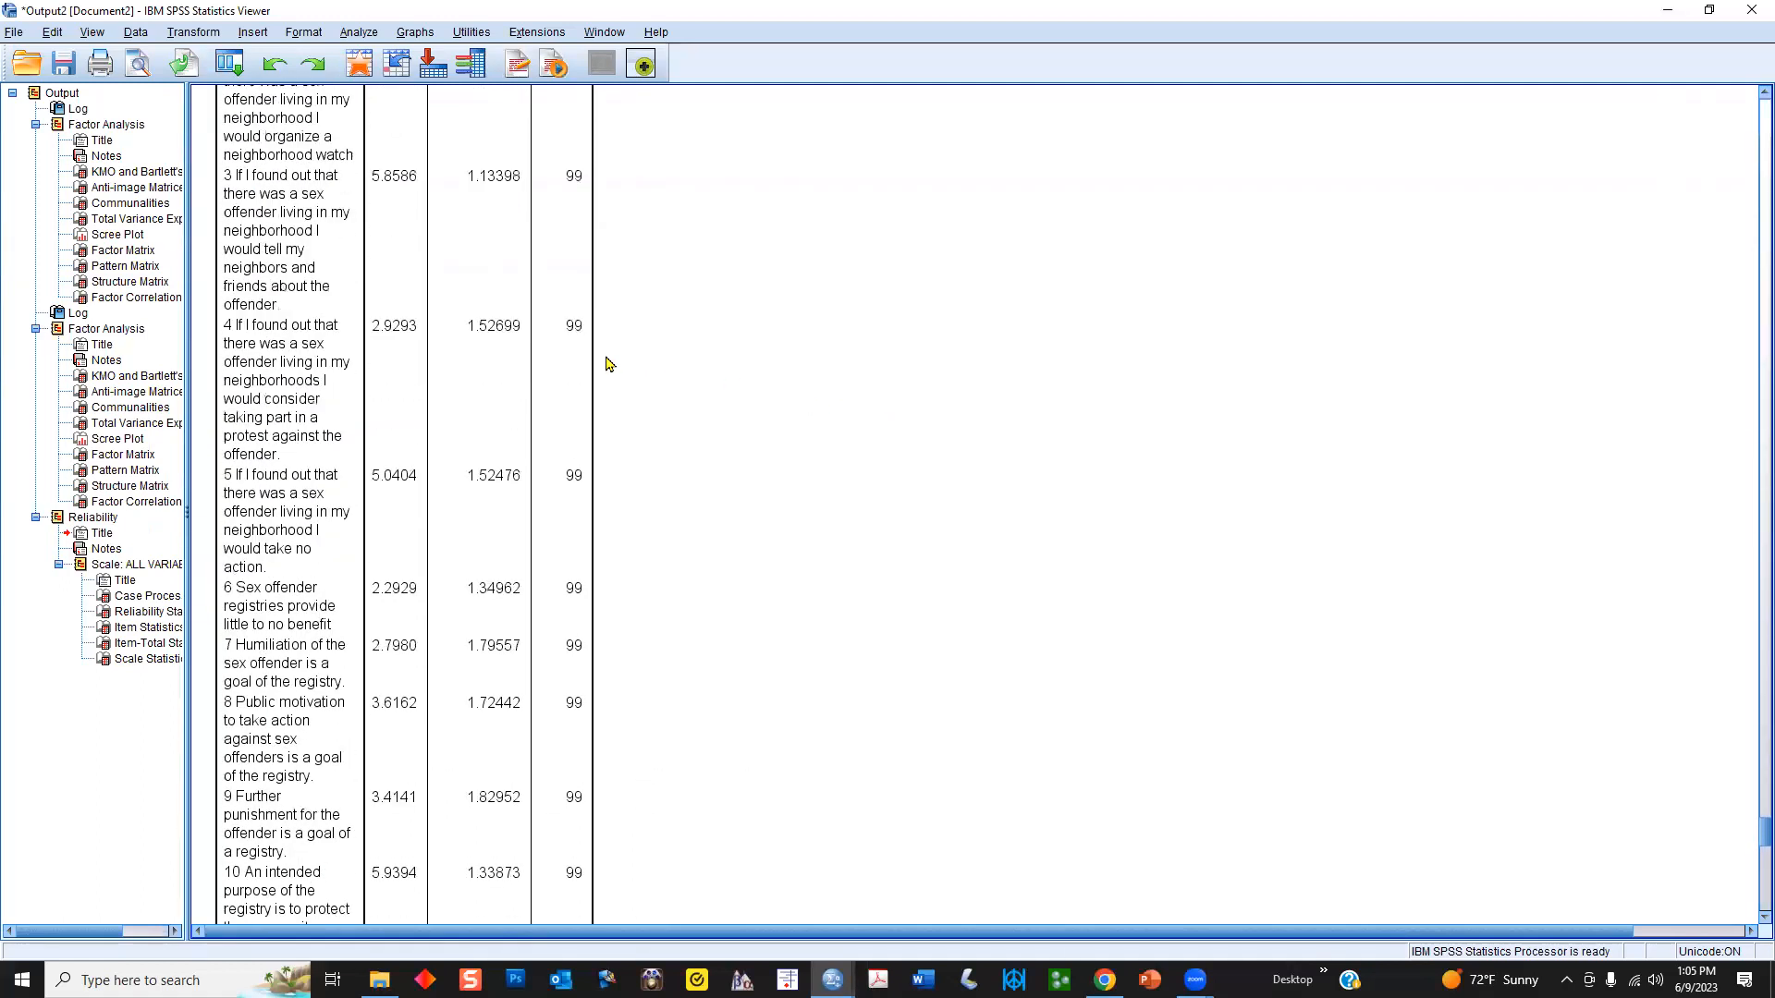
scroll(609, 363, up, 8)
scroll(944, 509, down, 1)
- Examine Cronbach's alpha if item deleted for items 6 and 12 in the Item-Total Statistics table
scroll(943, 508, down, 20)
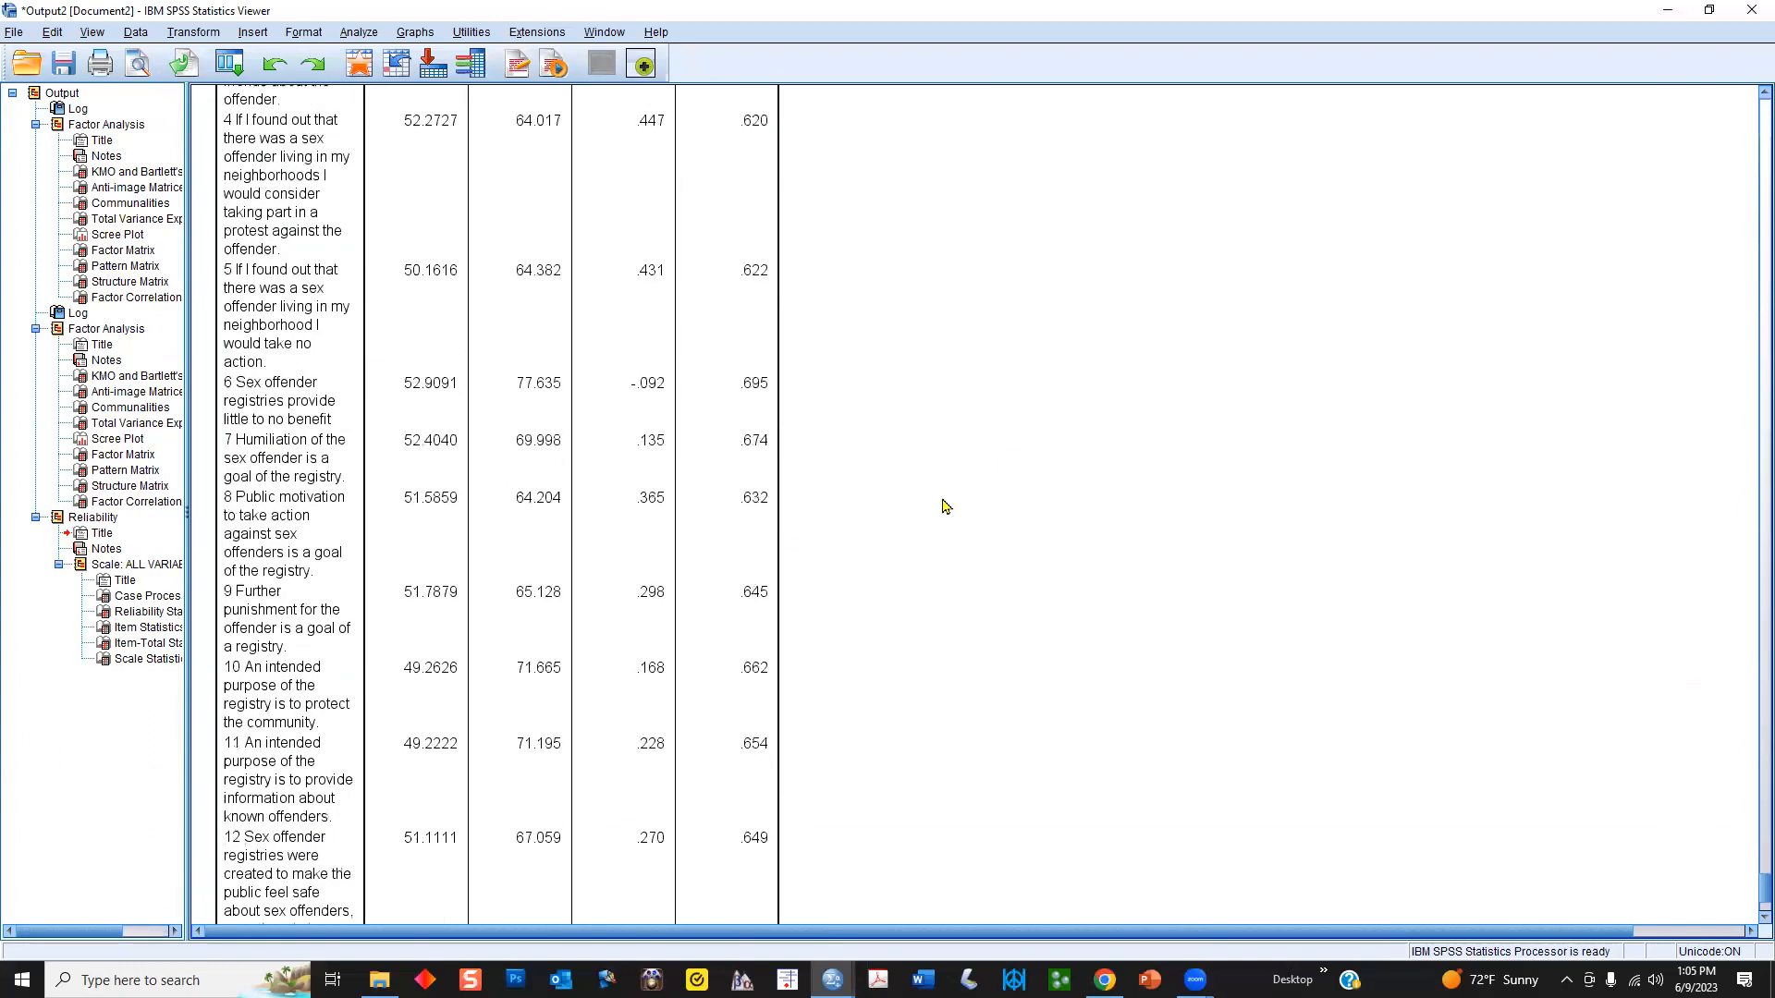
scroll(943, 507, down, 1)
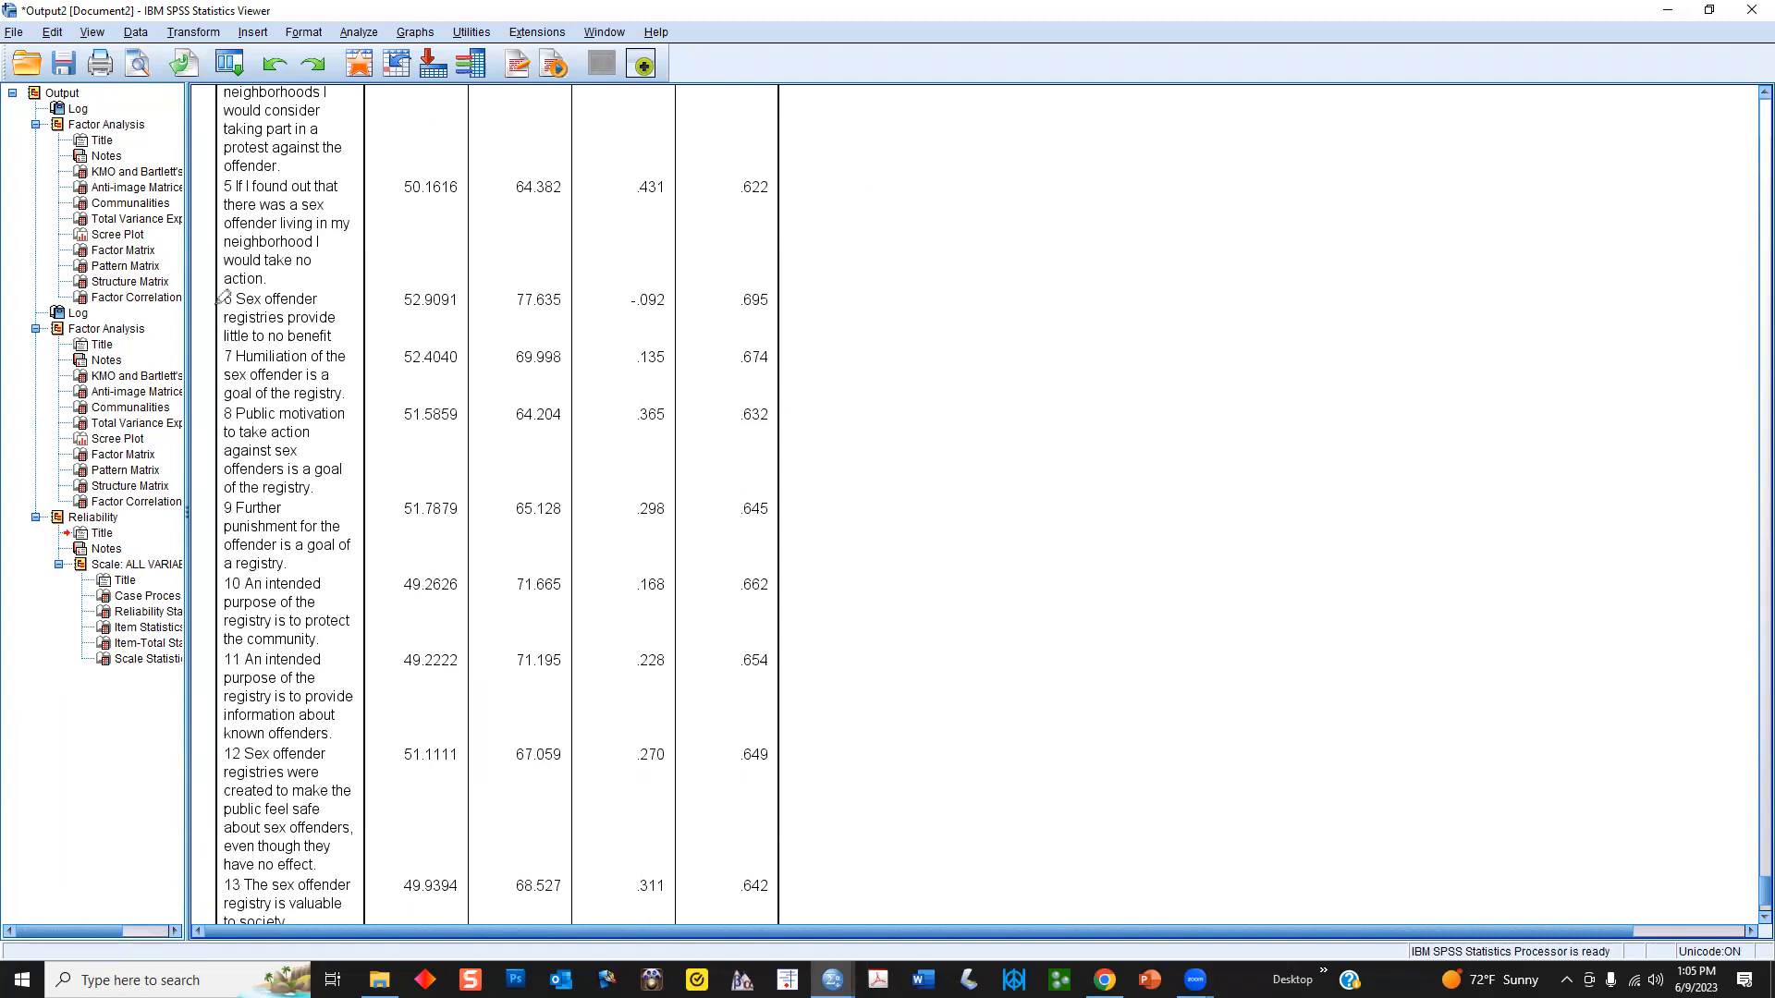
drag(219, 300, 807, 318)
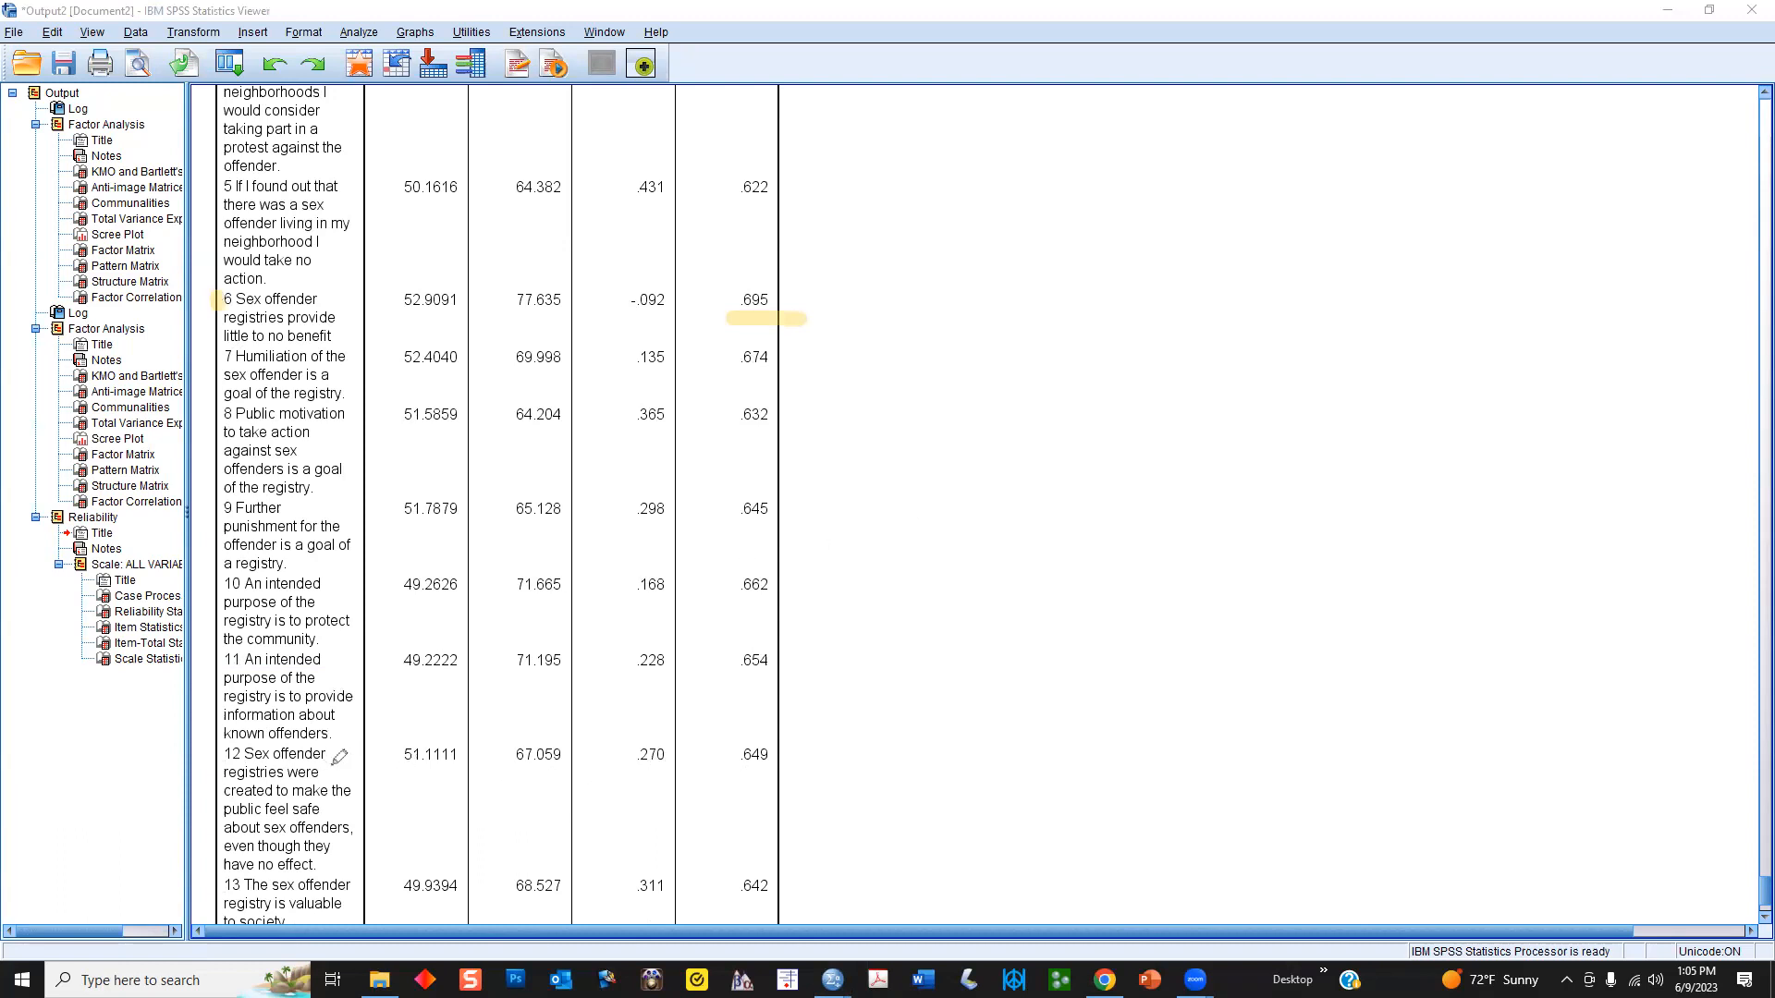
drag(745, 771, 787, 771)
- Rerun the reliability analysis with items 6 and 12 removed from the scale
click(357, 32)
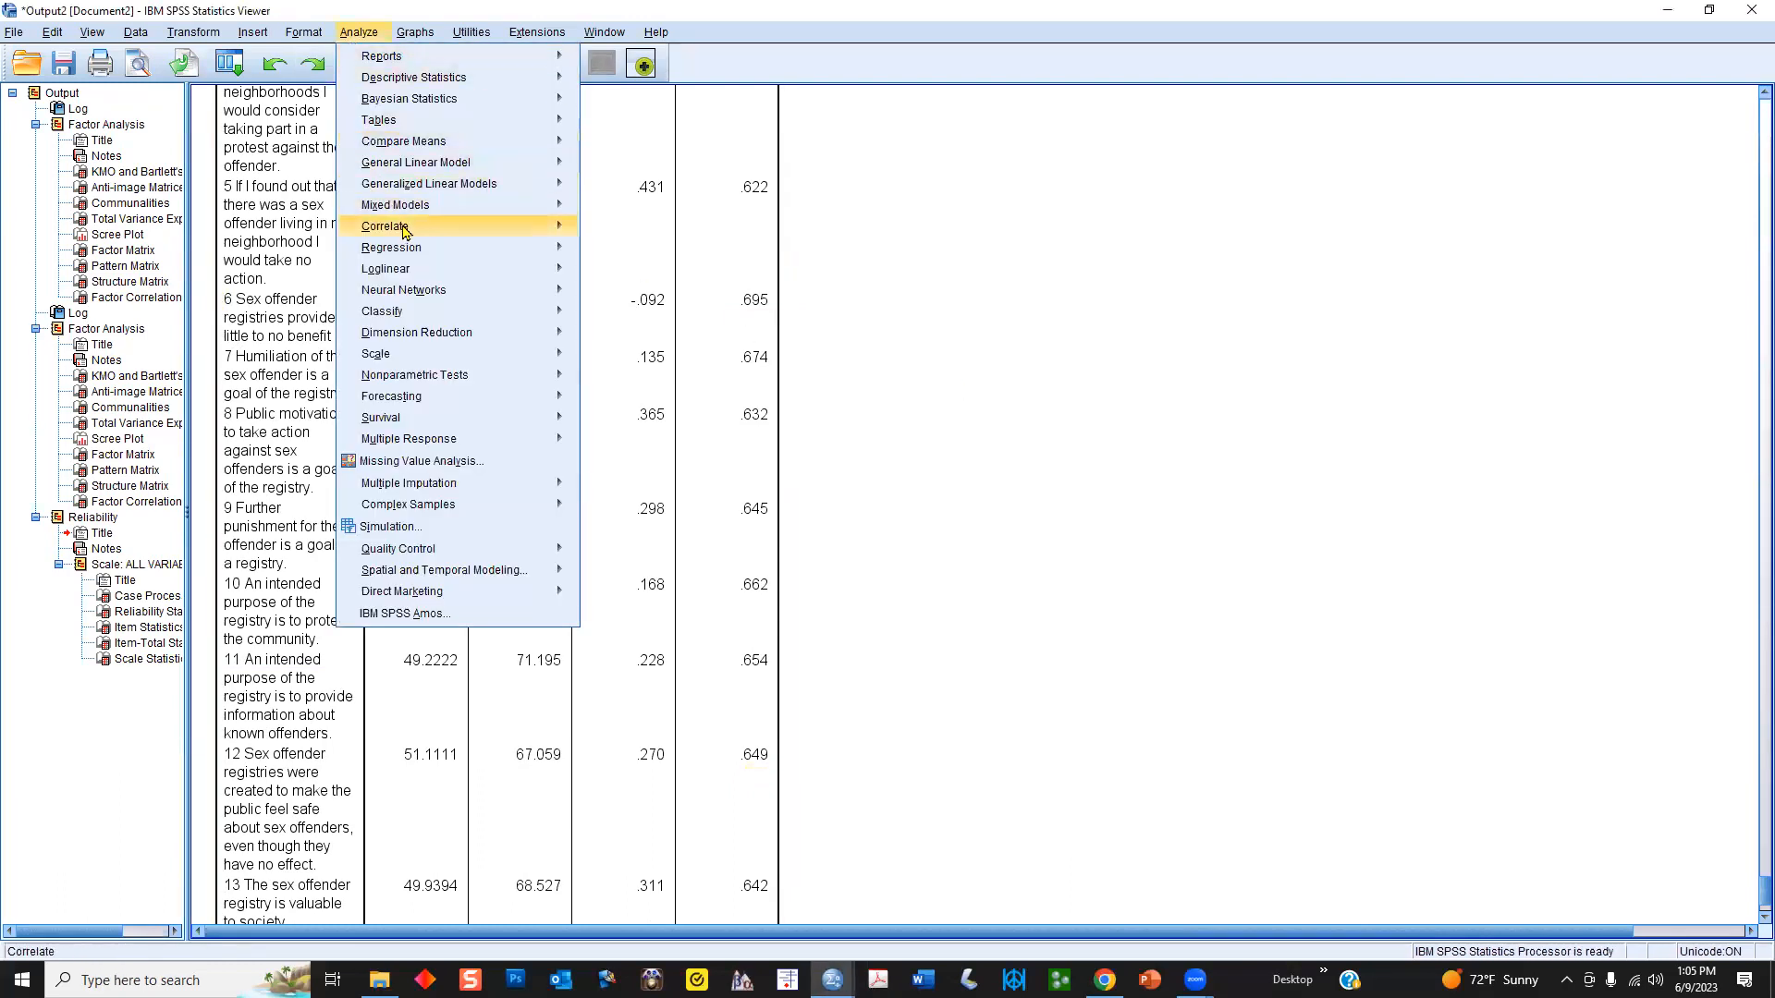
mouse_move(518, 358)
click(647, 358)
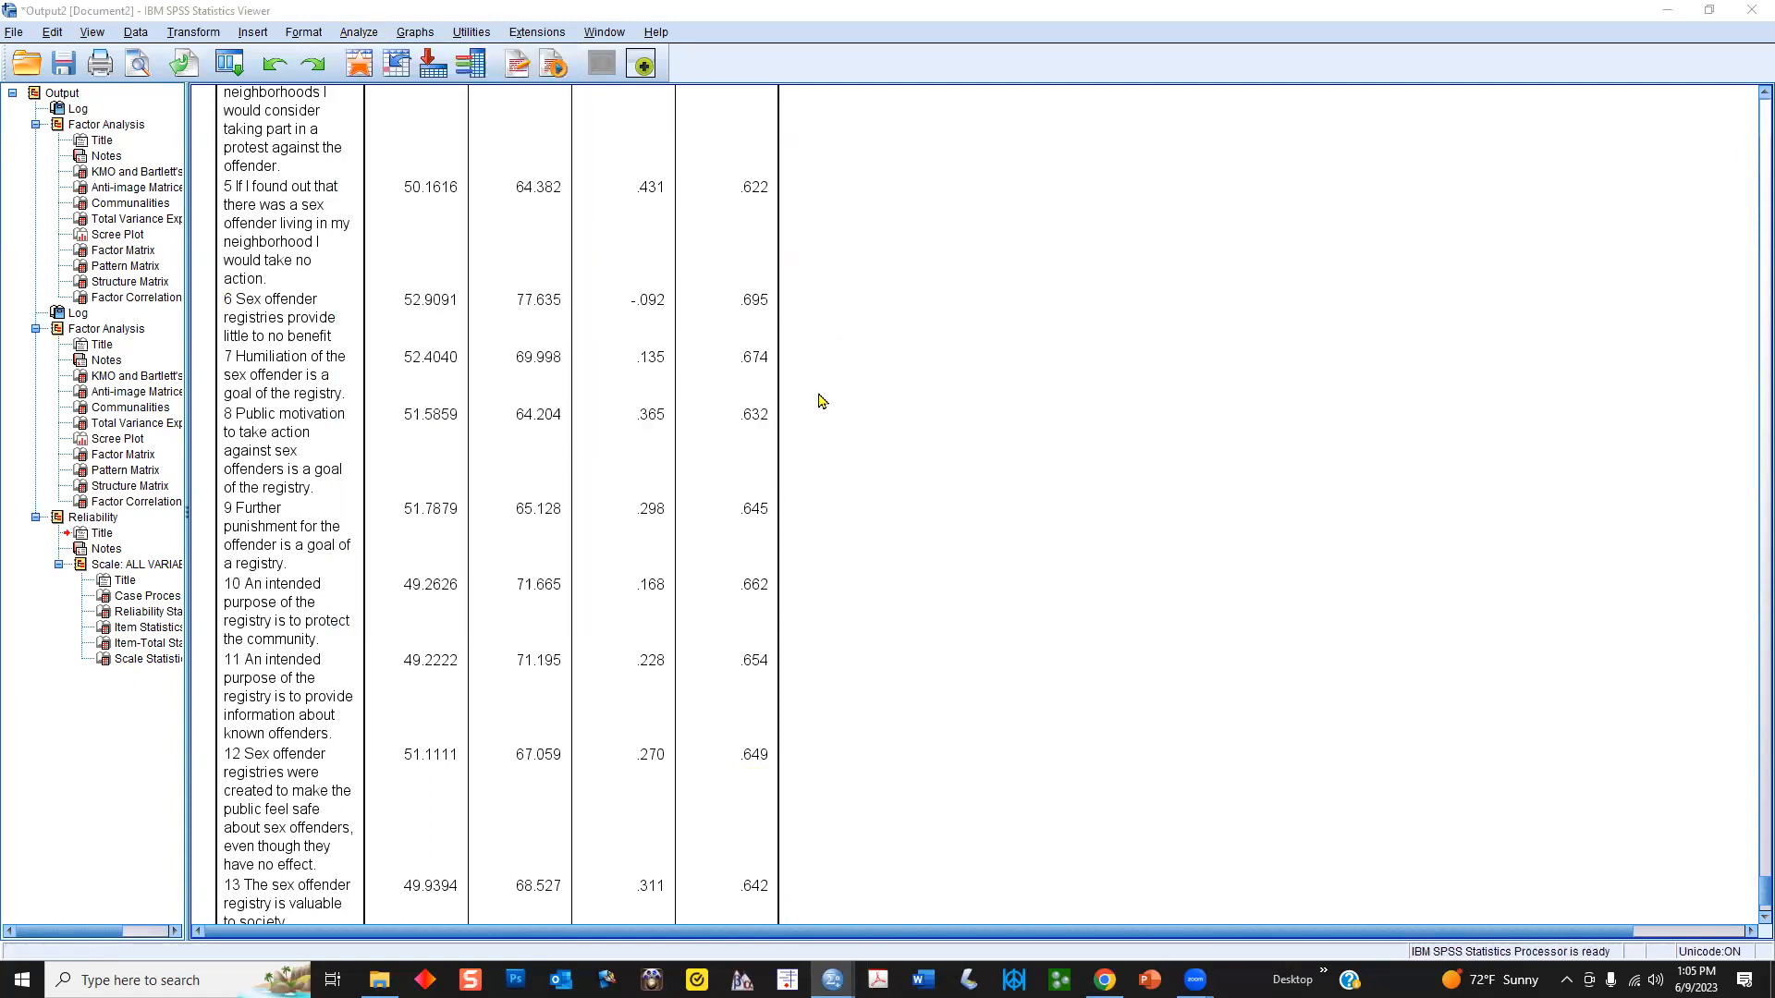
click(1011, 360)
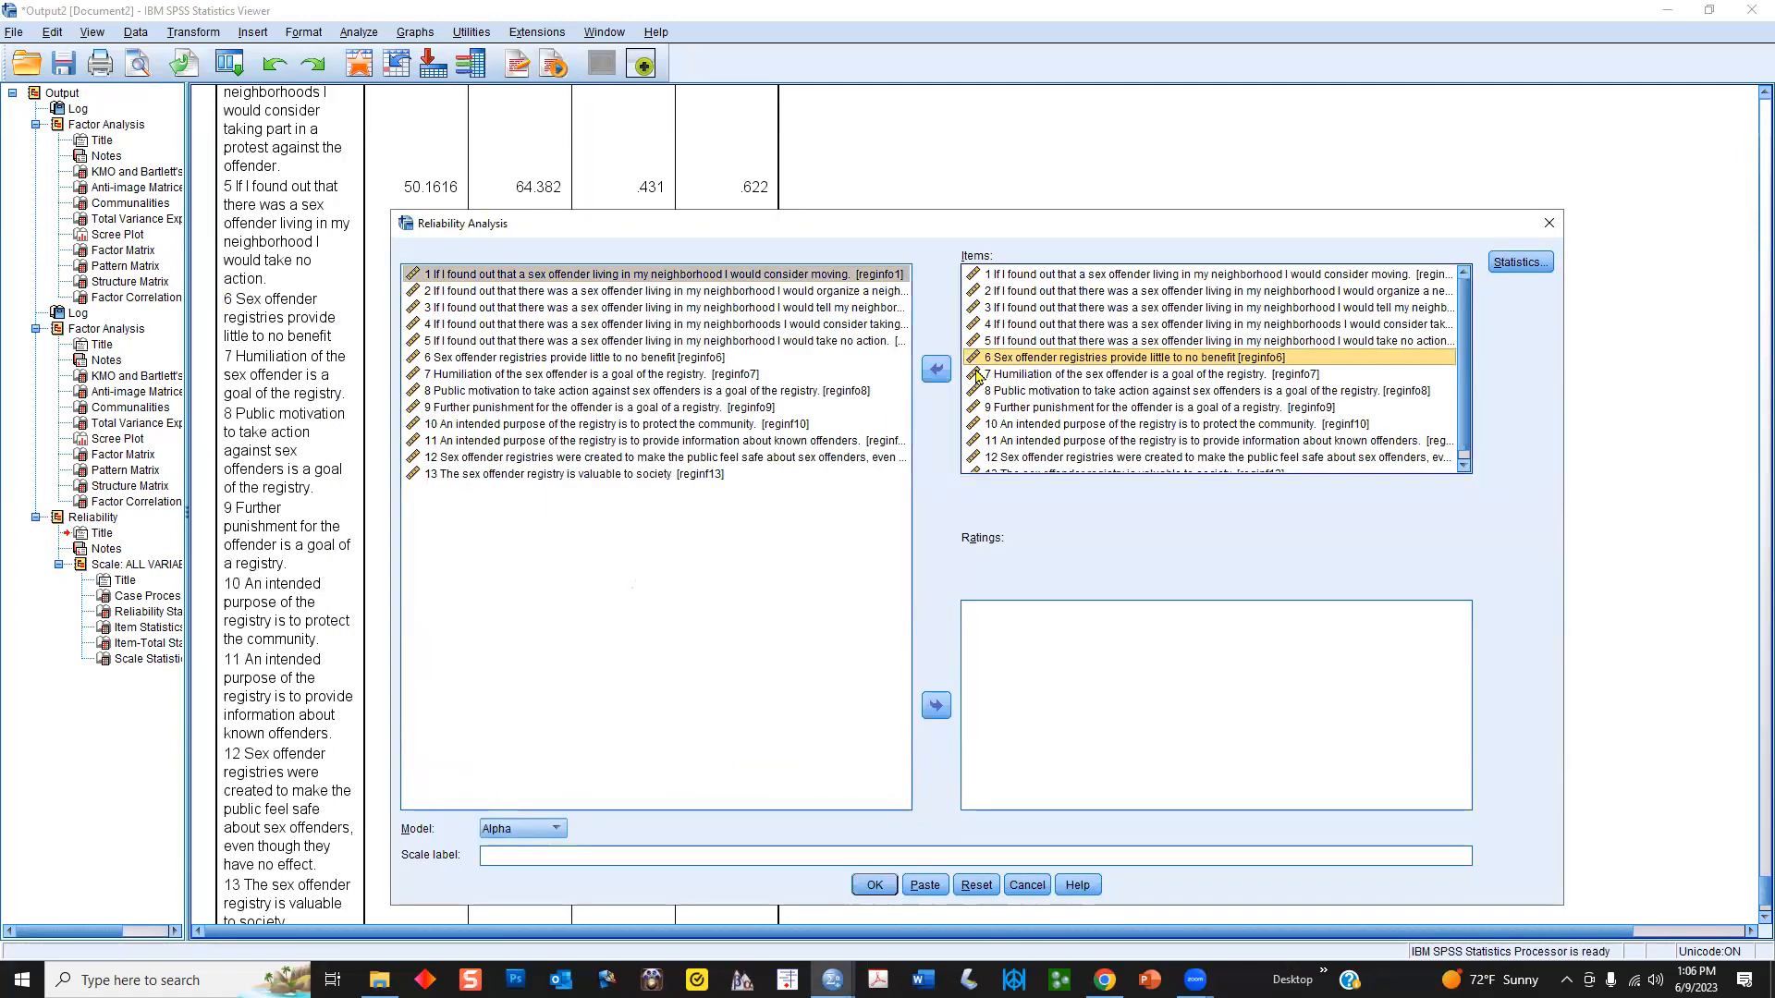
scroll(1058, 403, down, 1)
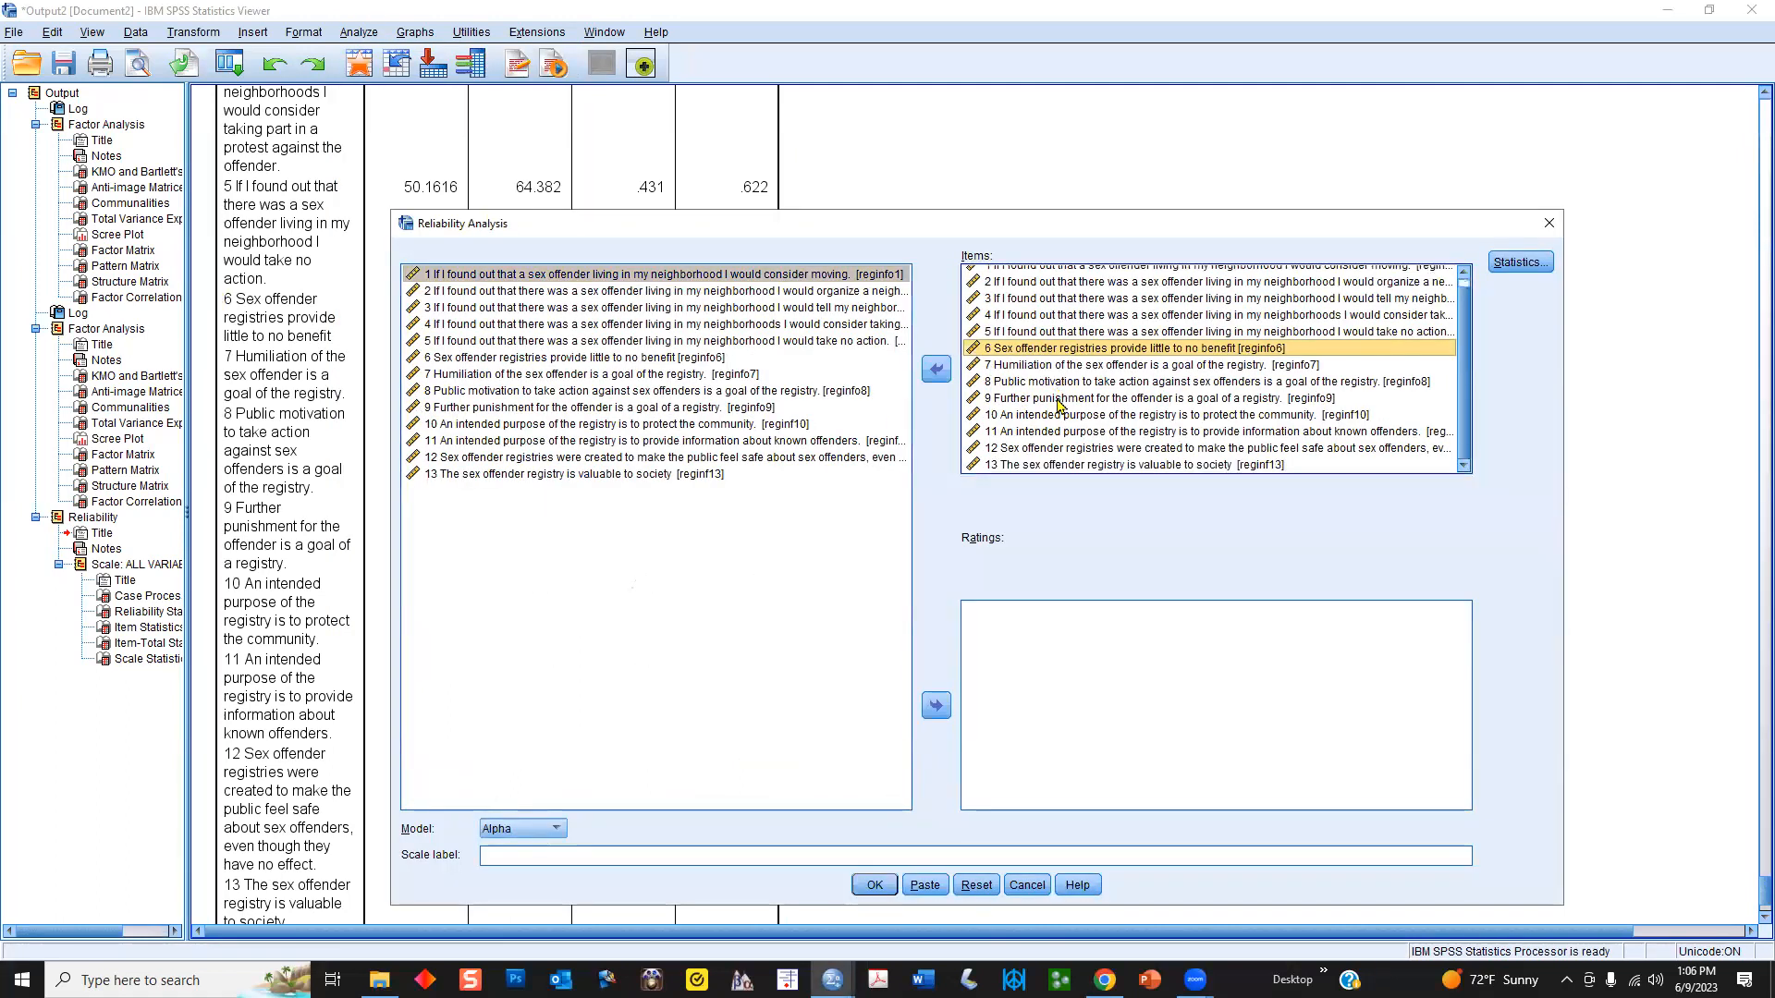
ctrl+click(1009, 453)
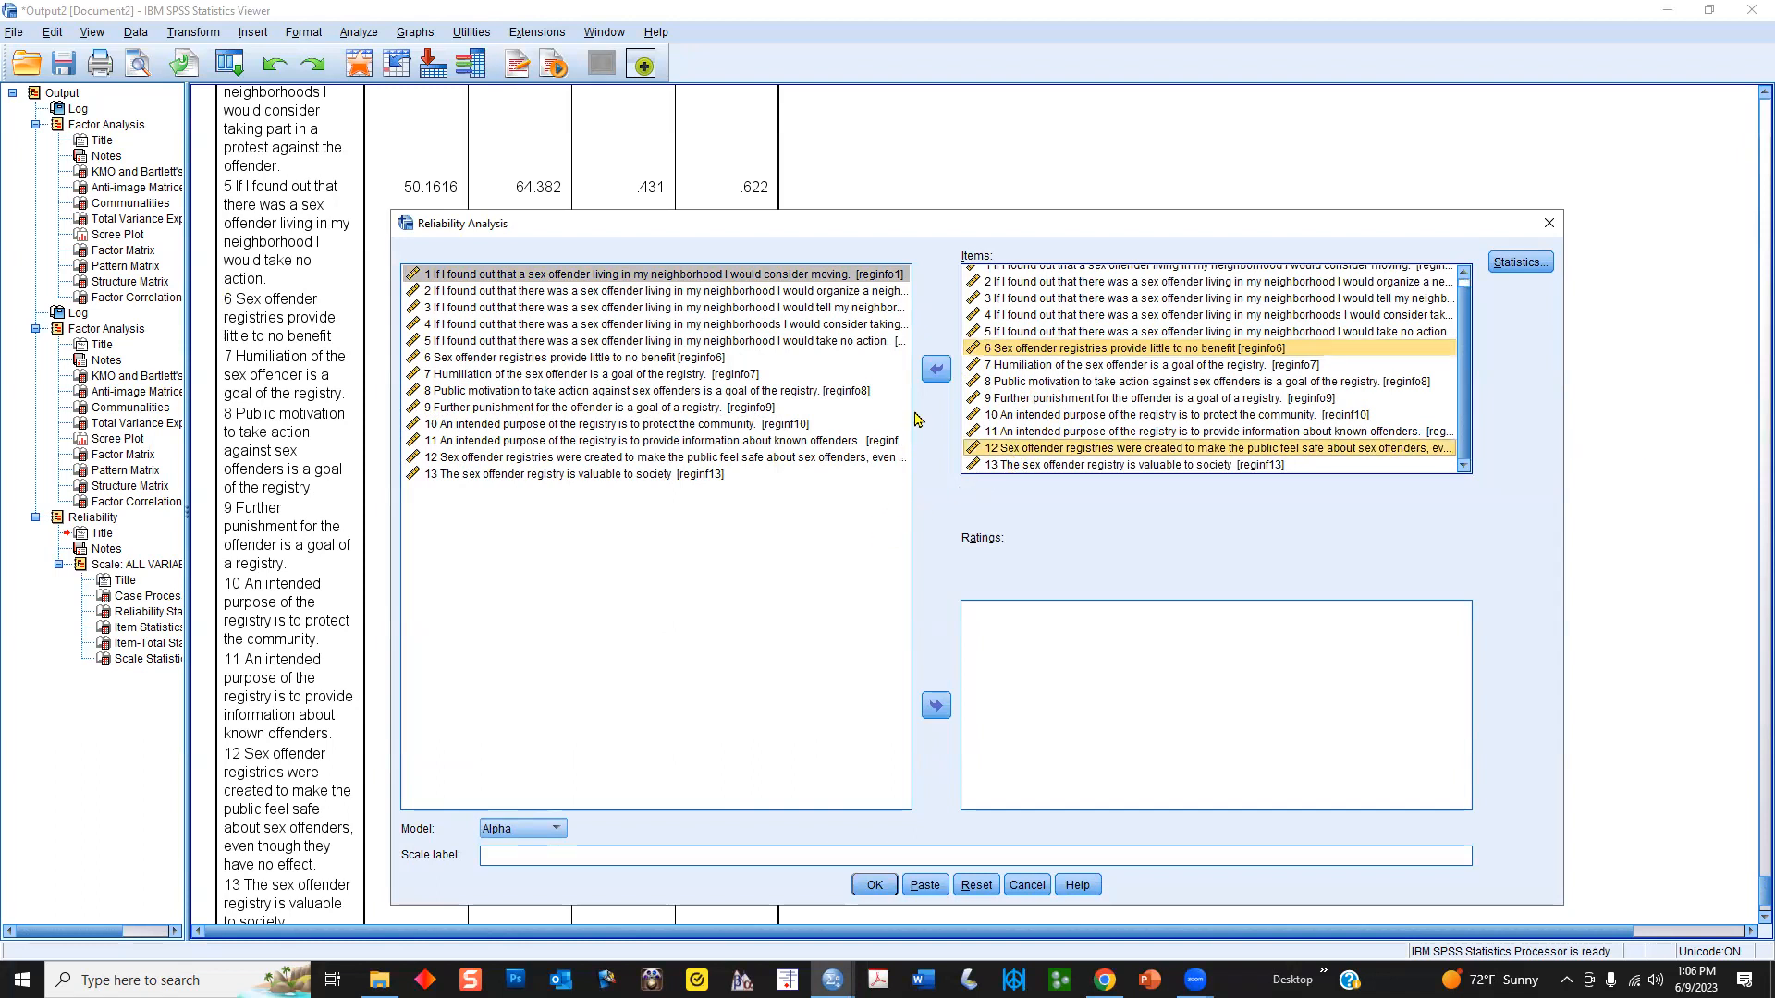
click(936, 370)
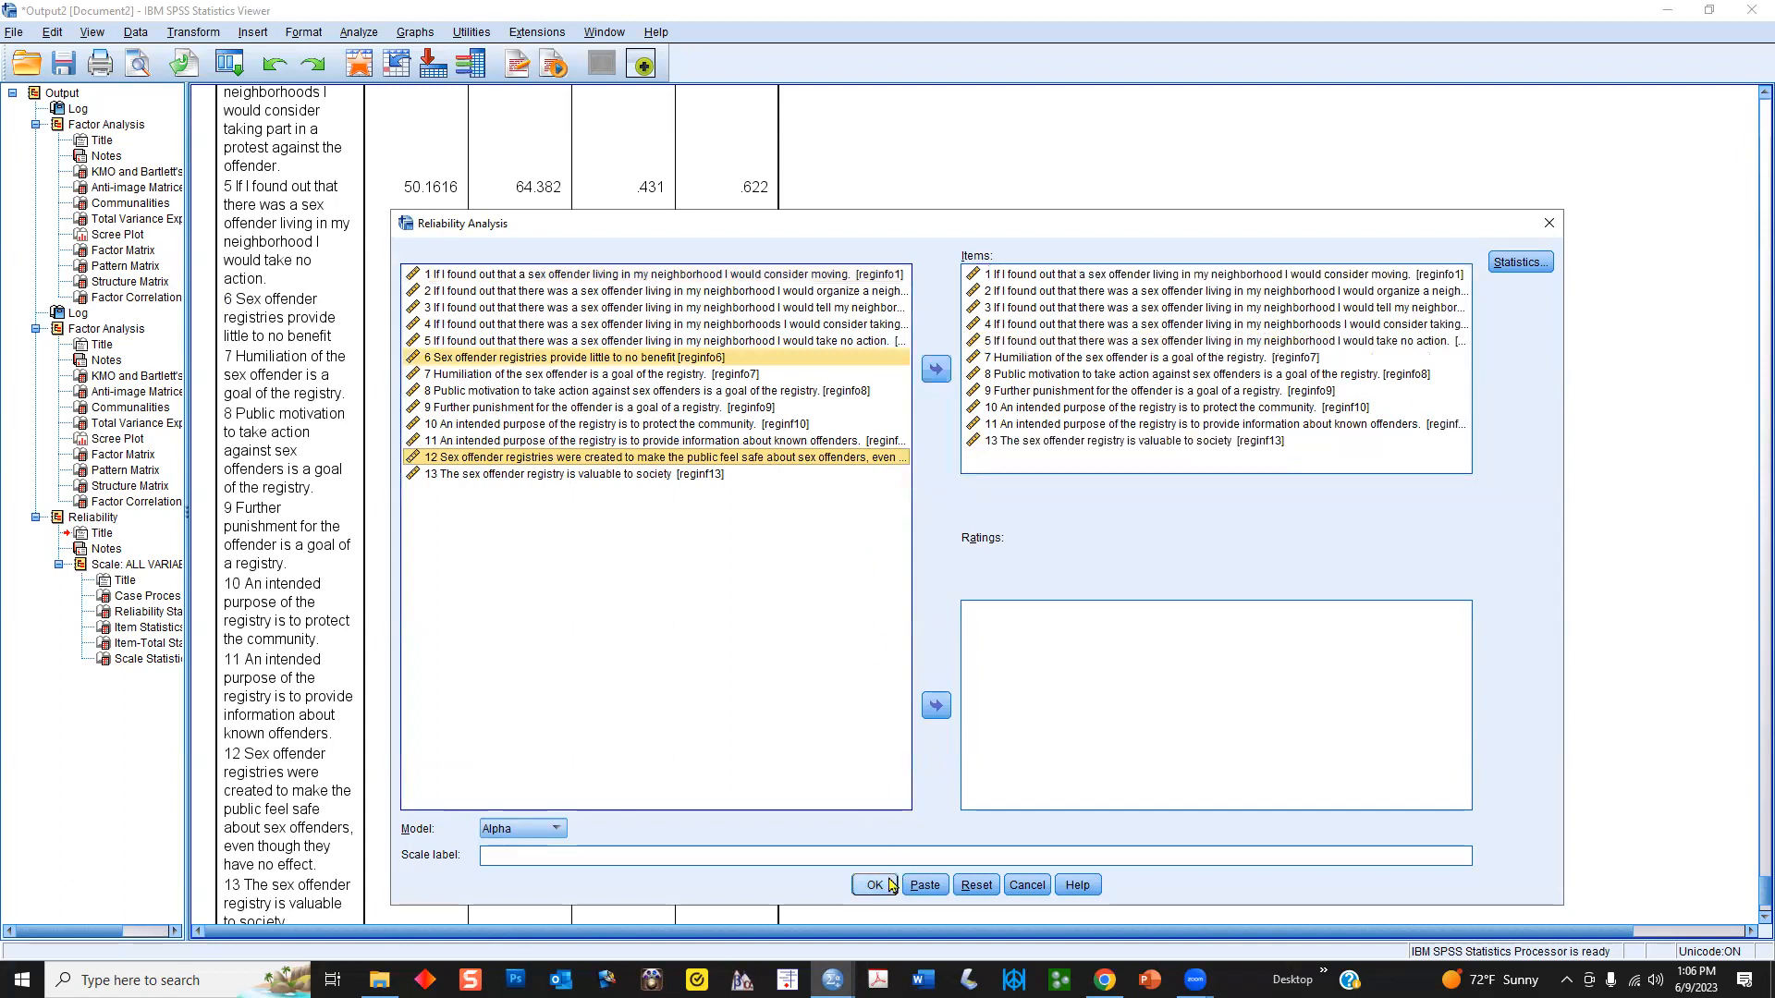
click(875, 886)
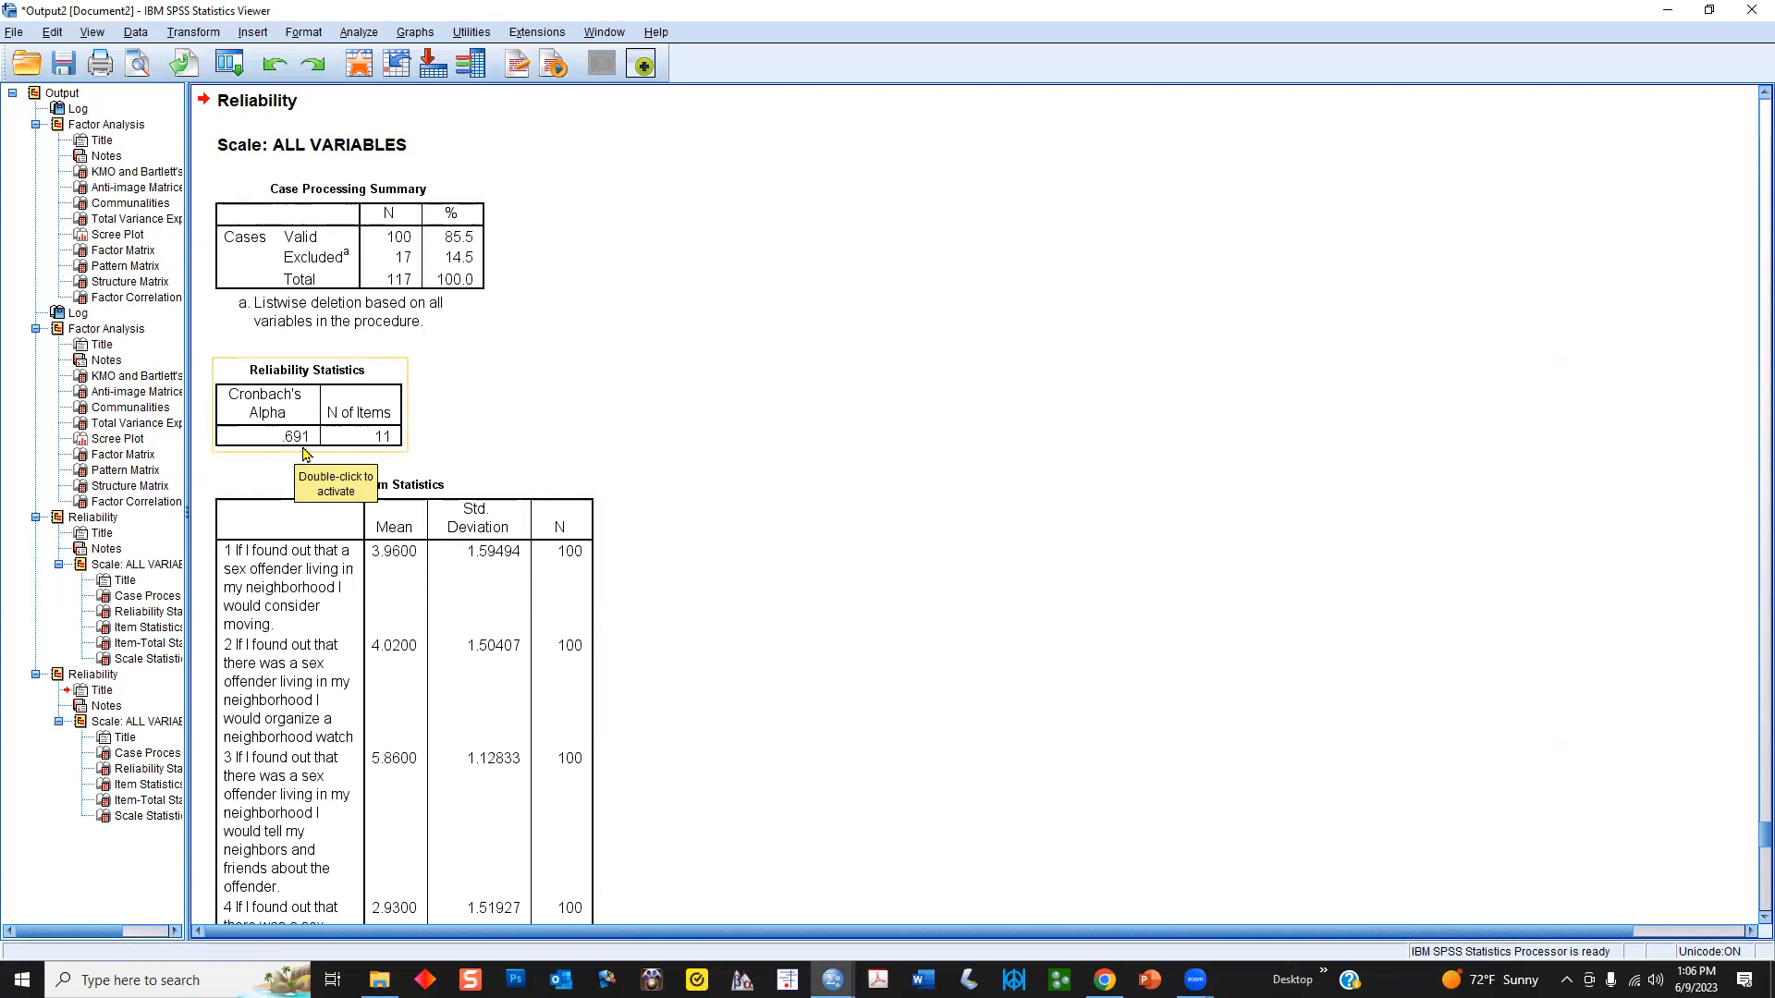
- Examine the Cronbach's Alpha if Item Deleted column for the remaining items in the new Item-Total Statistics table
scroll(682, 455, down, 20)
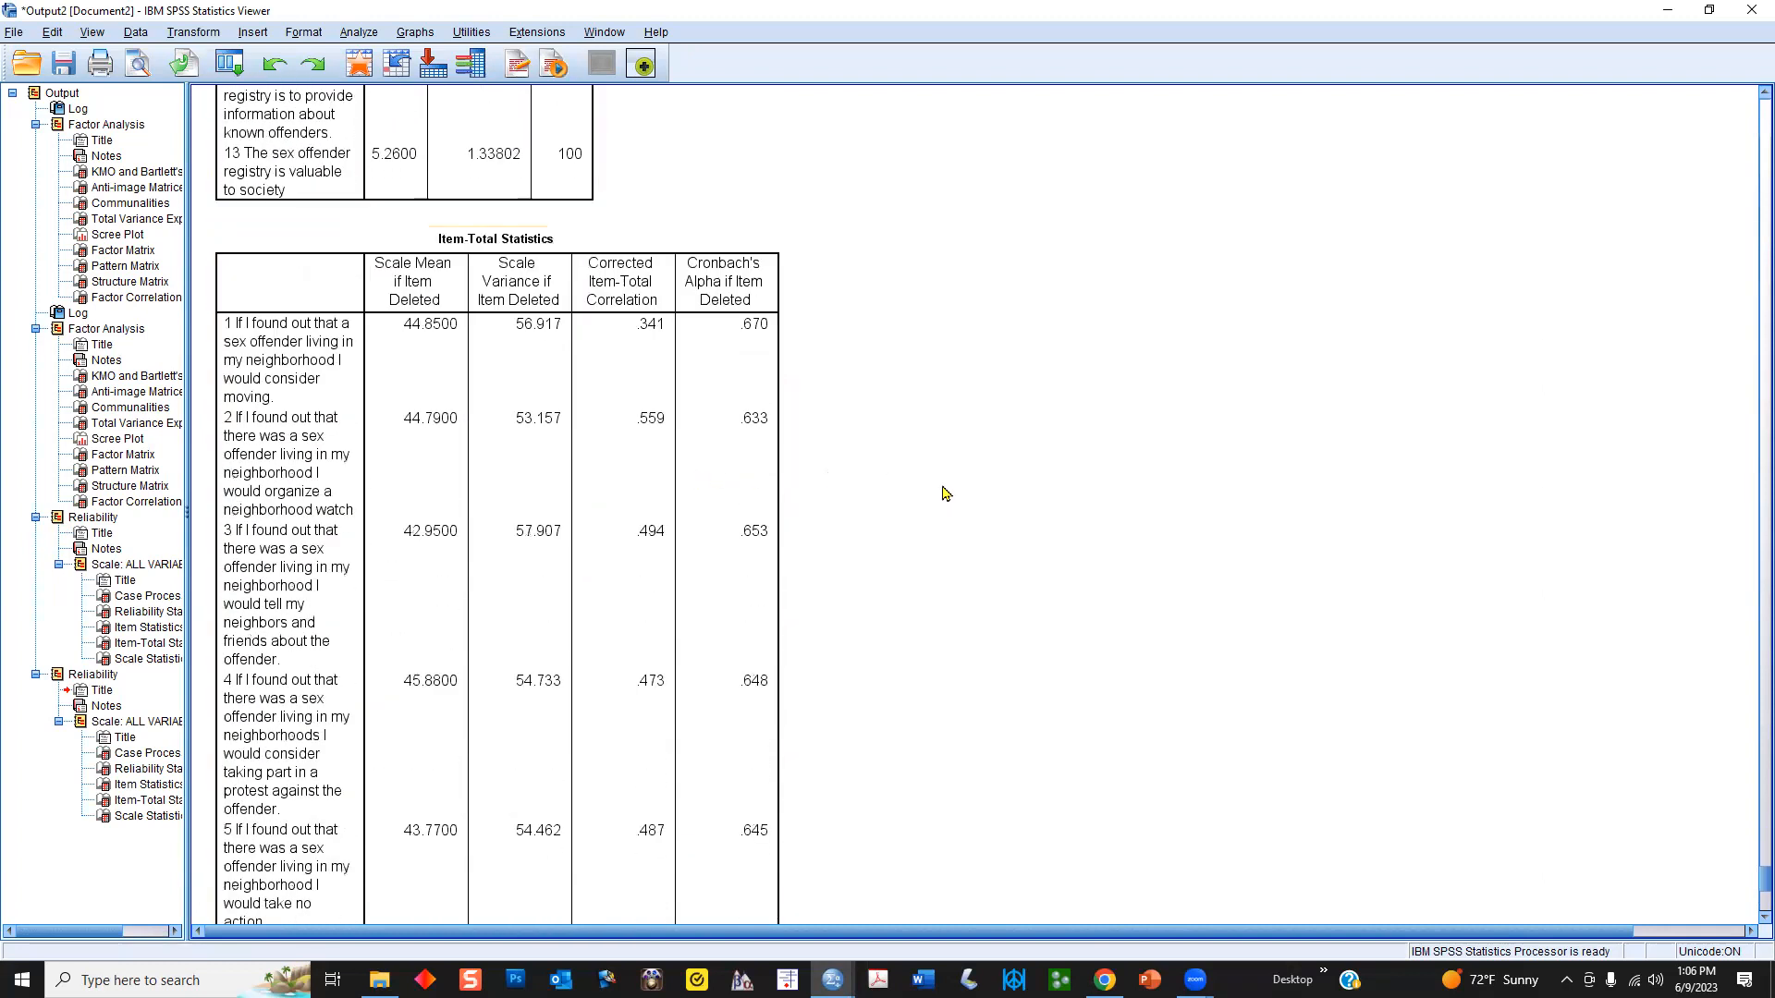
click(731, 310)
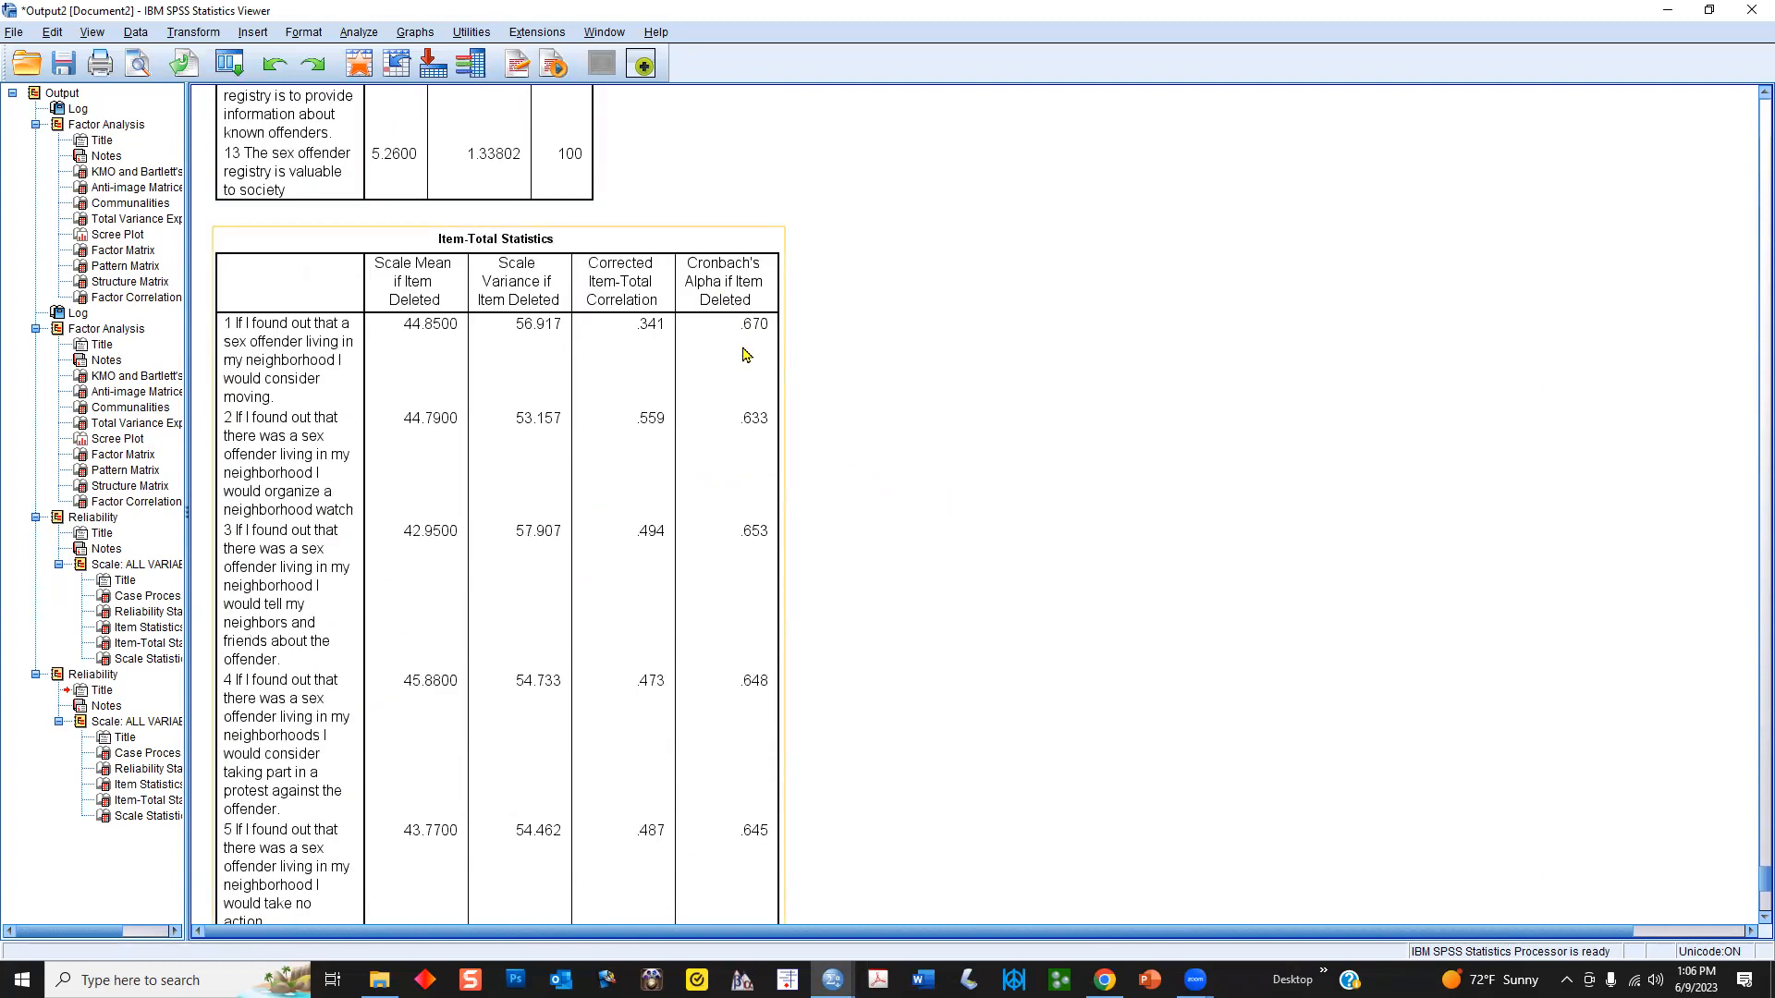
scroll(747, 367, down, 5)
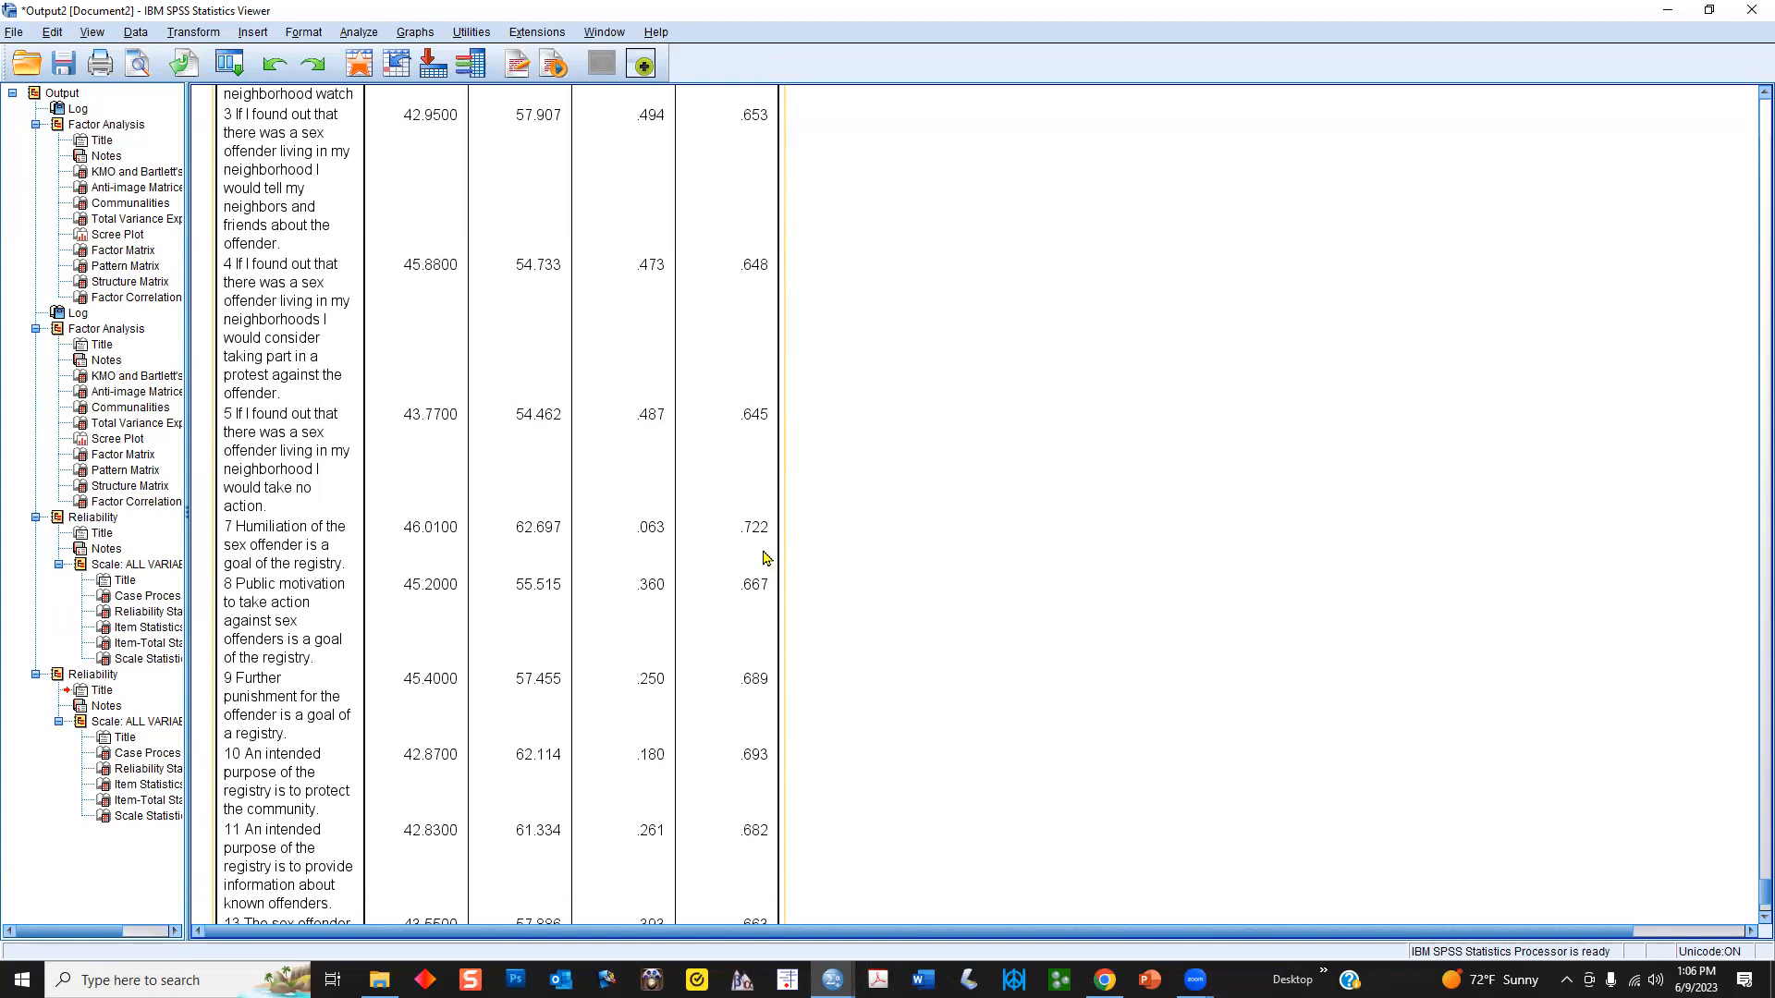
scroll(767, 558, down, 2)
scroll(814, 560, up, 2)
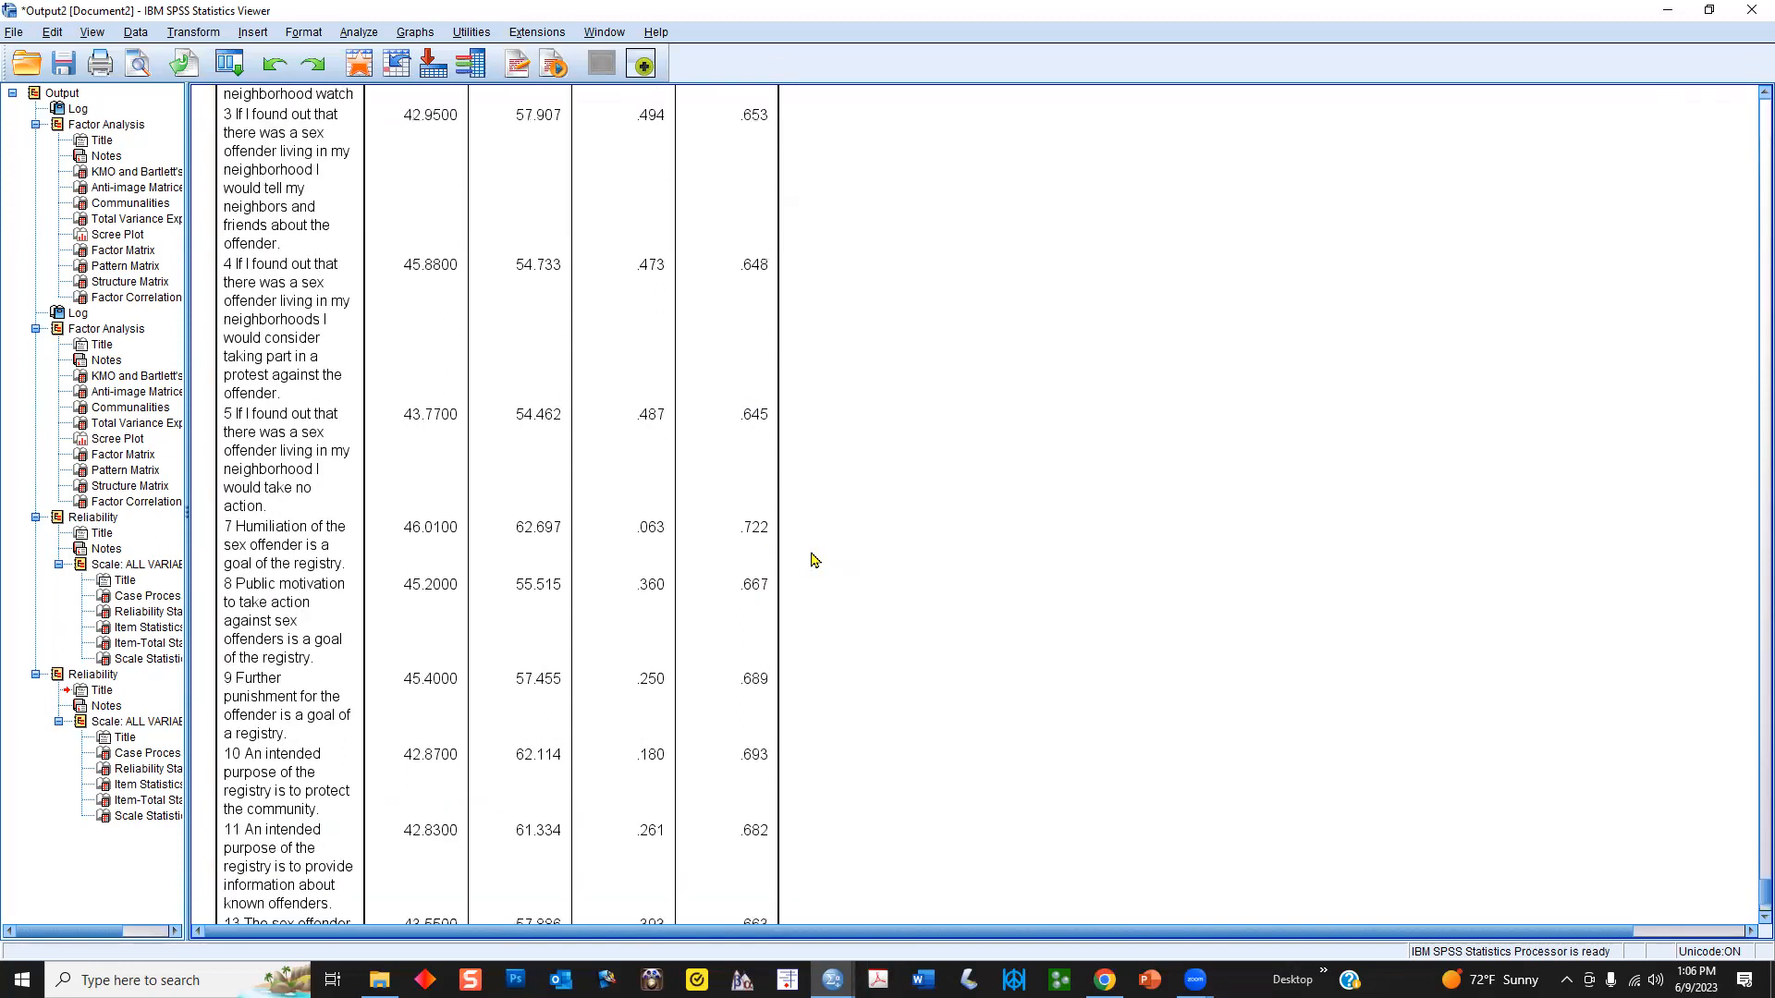
scroll(785, 553, up, 4)
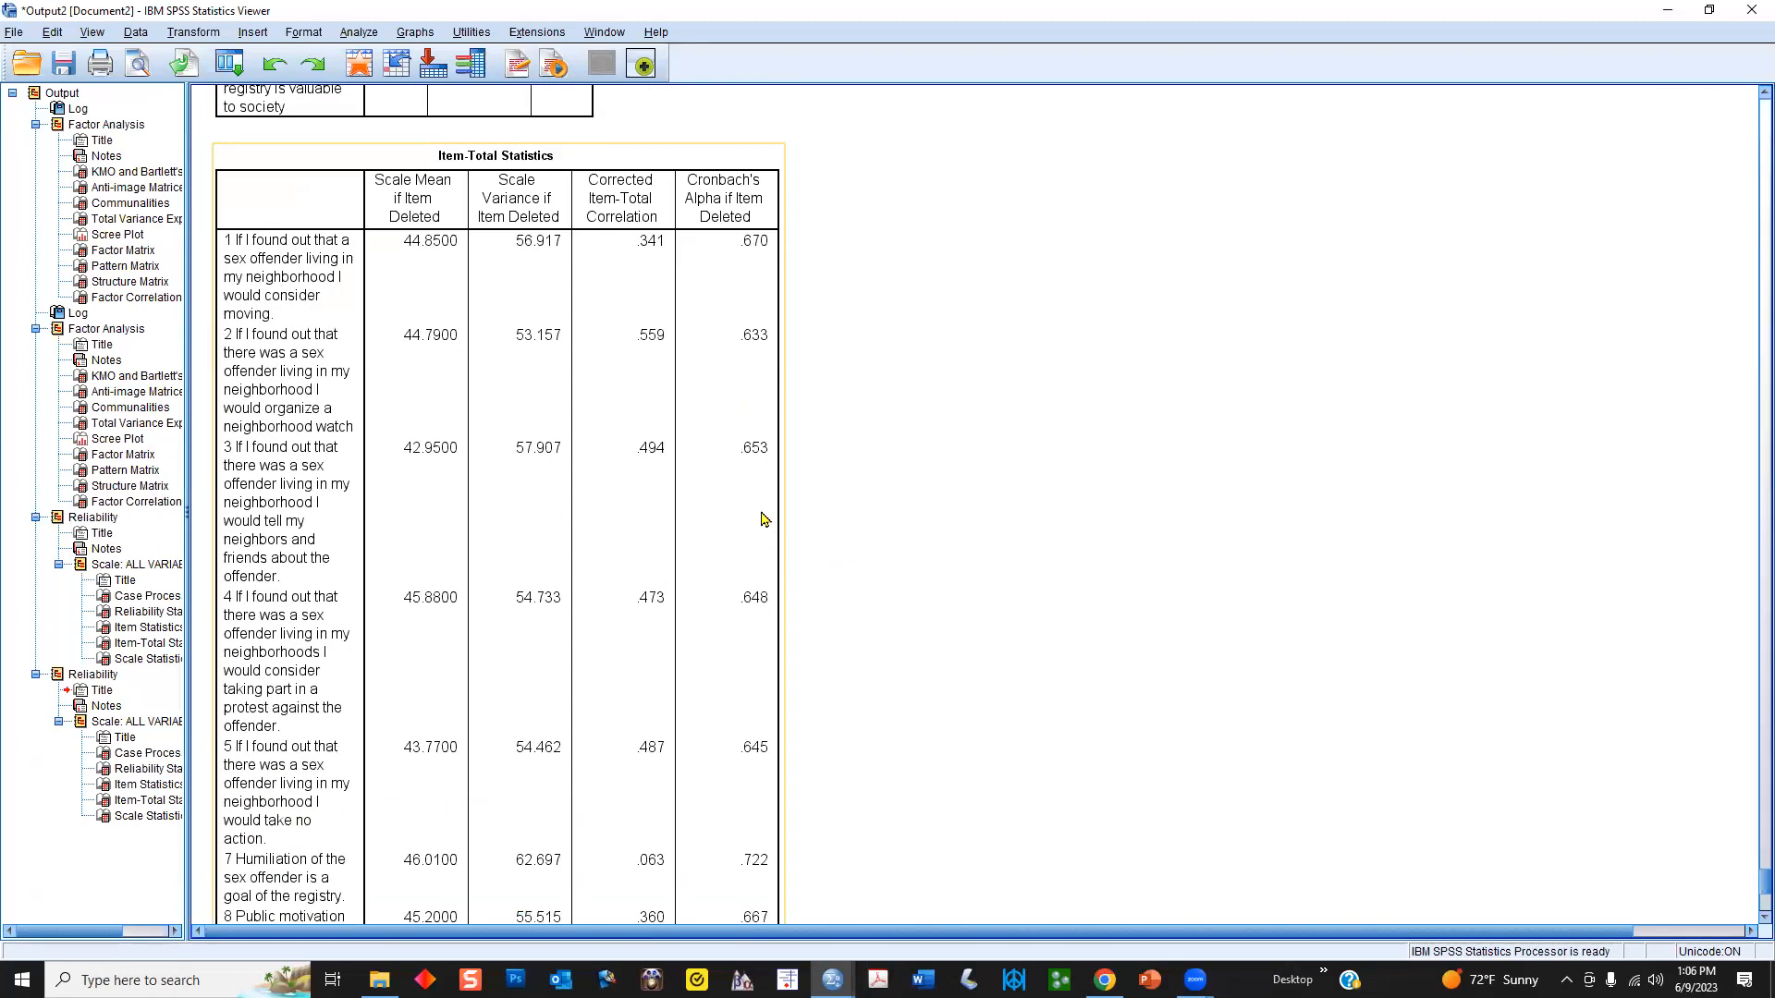
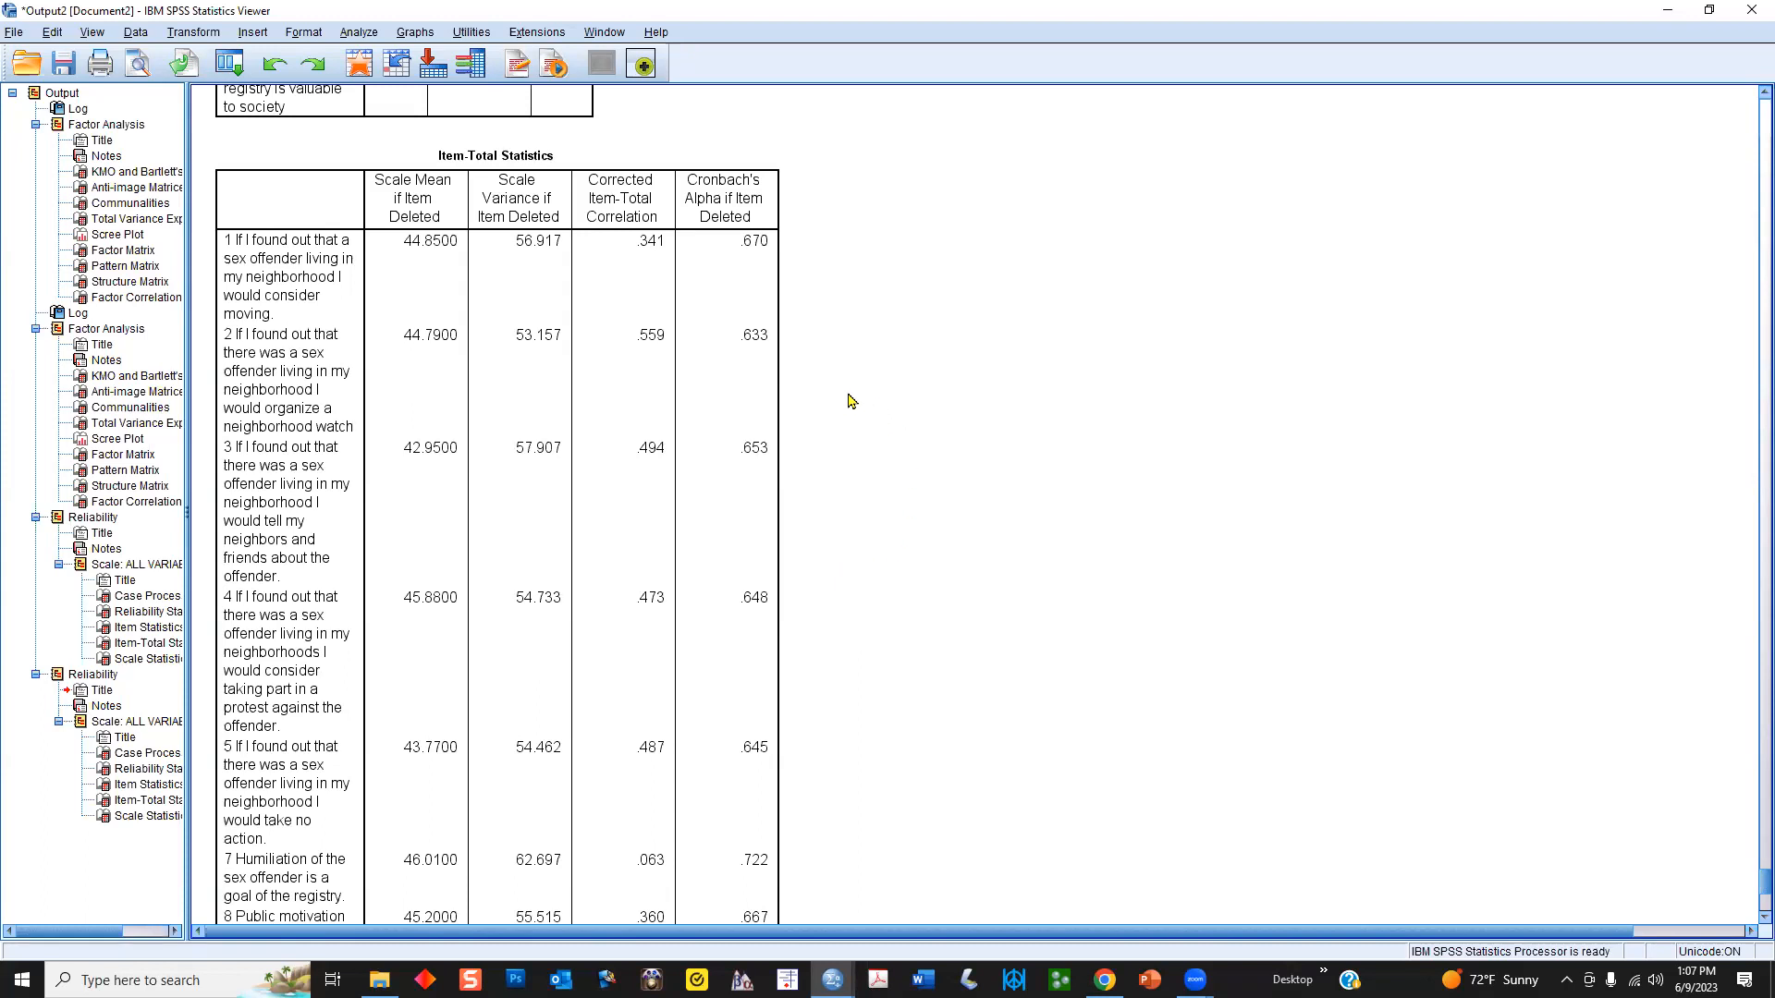
- Rerun the factor analysis with items 6 and 12 removed from the variables, keeping the other settings
scroll(849, 406, down, 3)
scroll(393, 254, up, 5)
scroll(404, 278, up, 1)
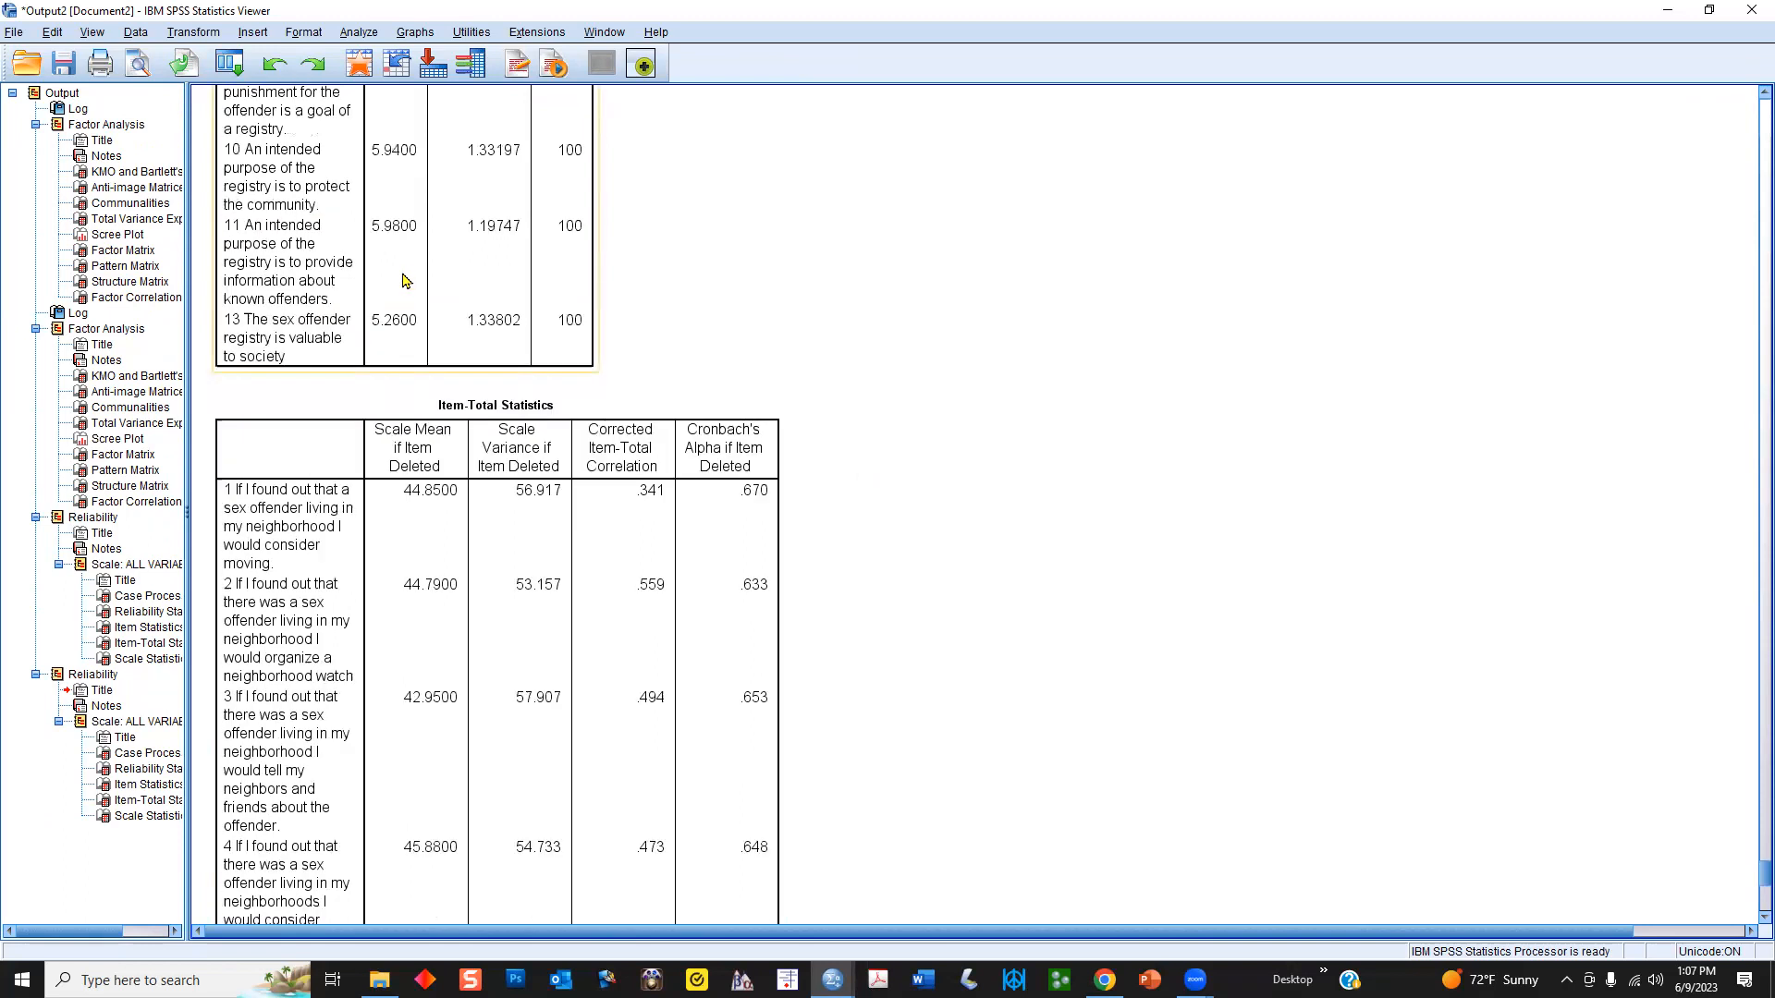
scroll(404, 280, up, 1)
click(359, 32)
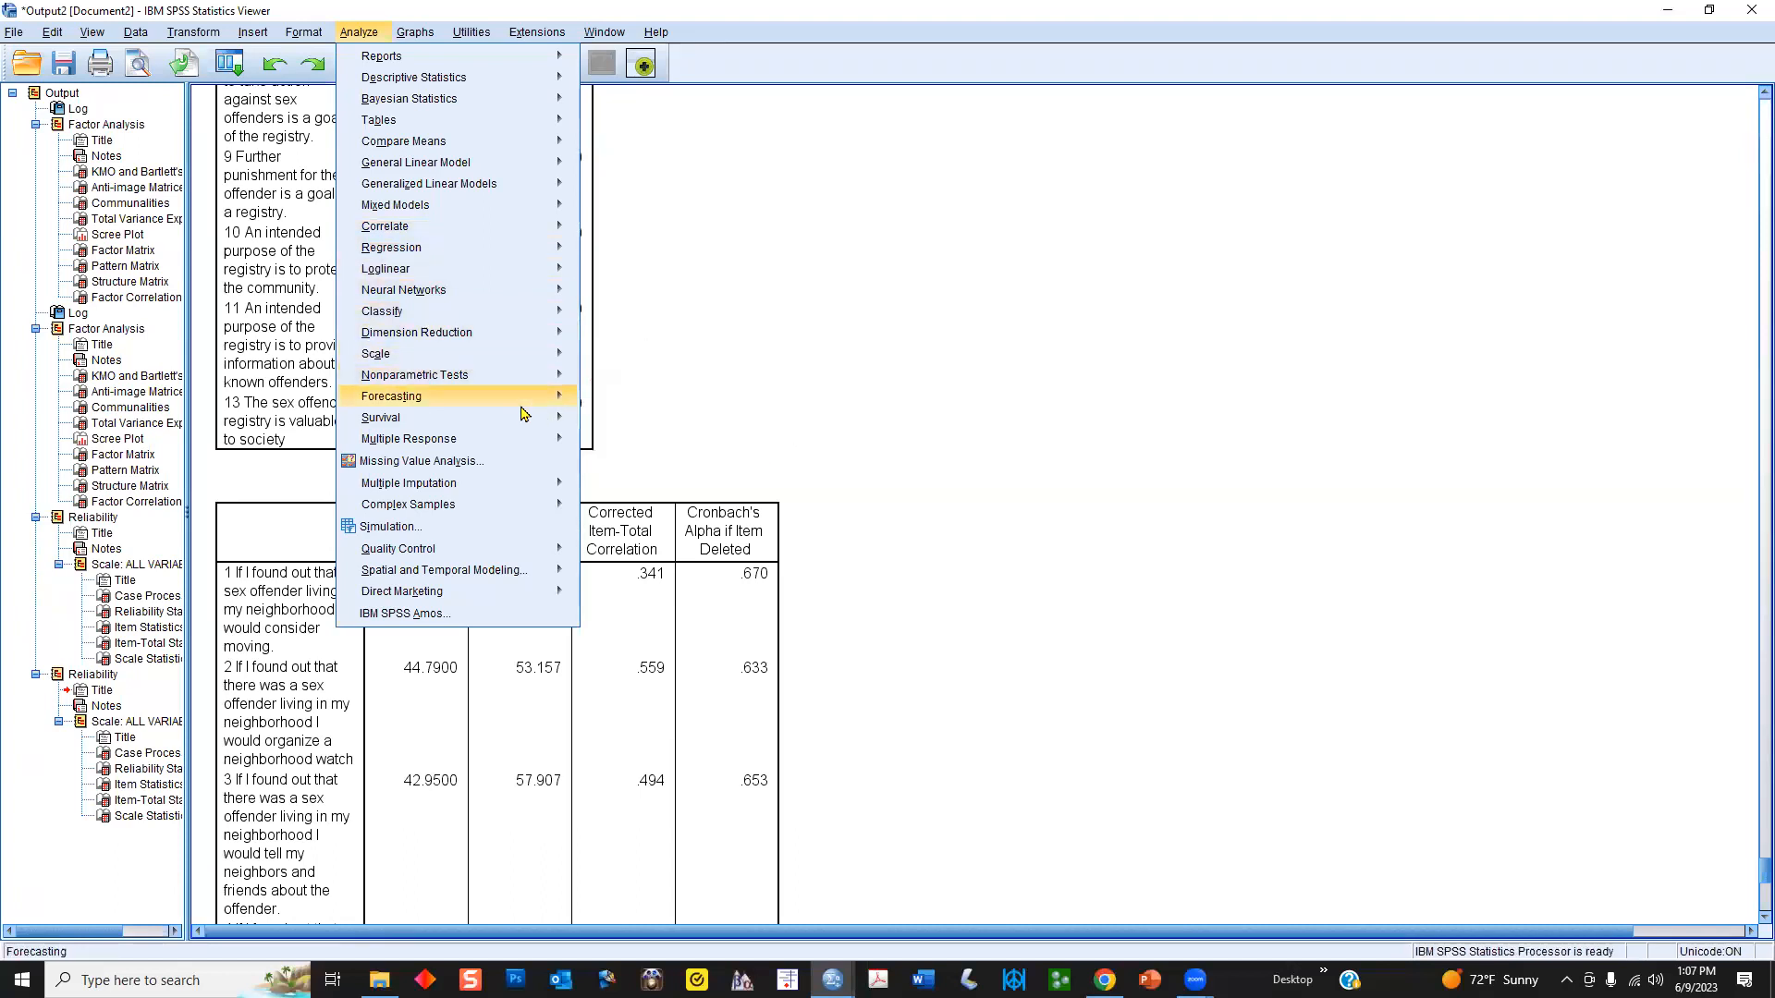
mouse_move(540, 337)
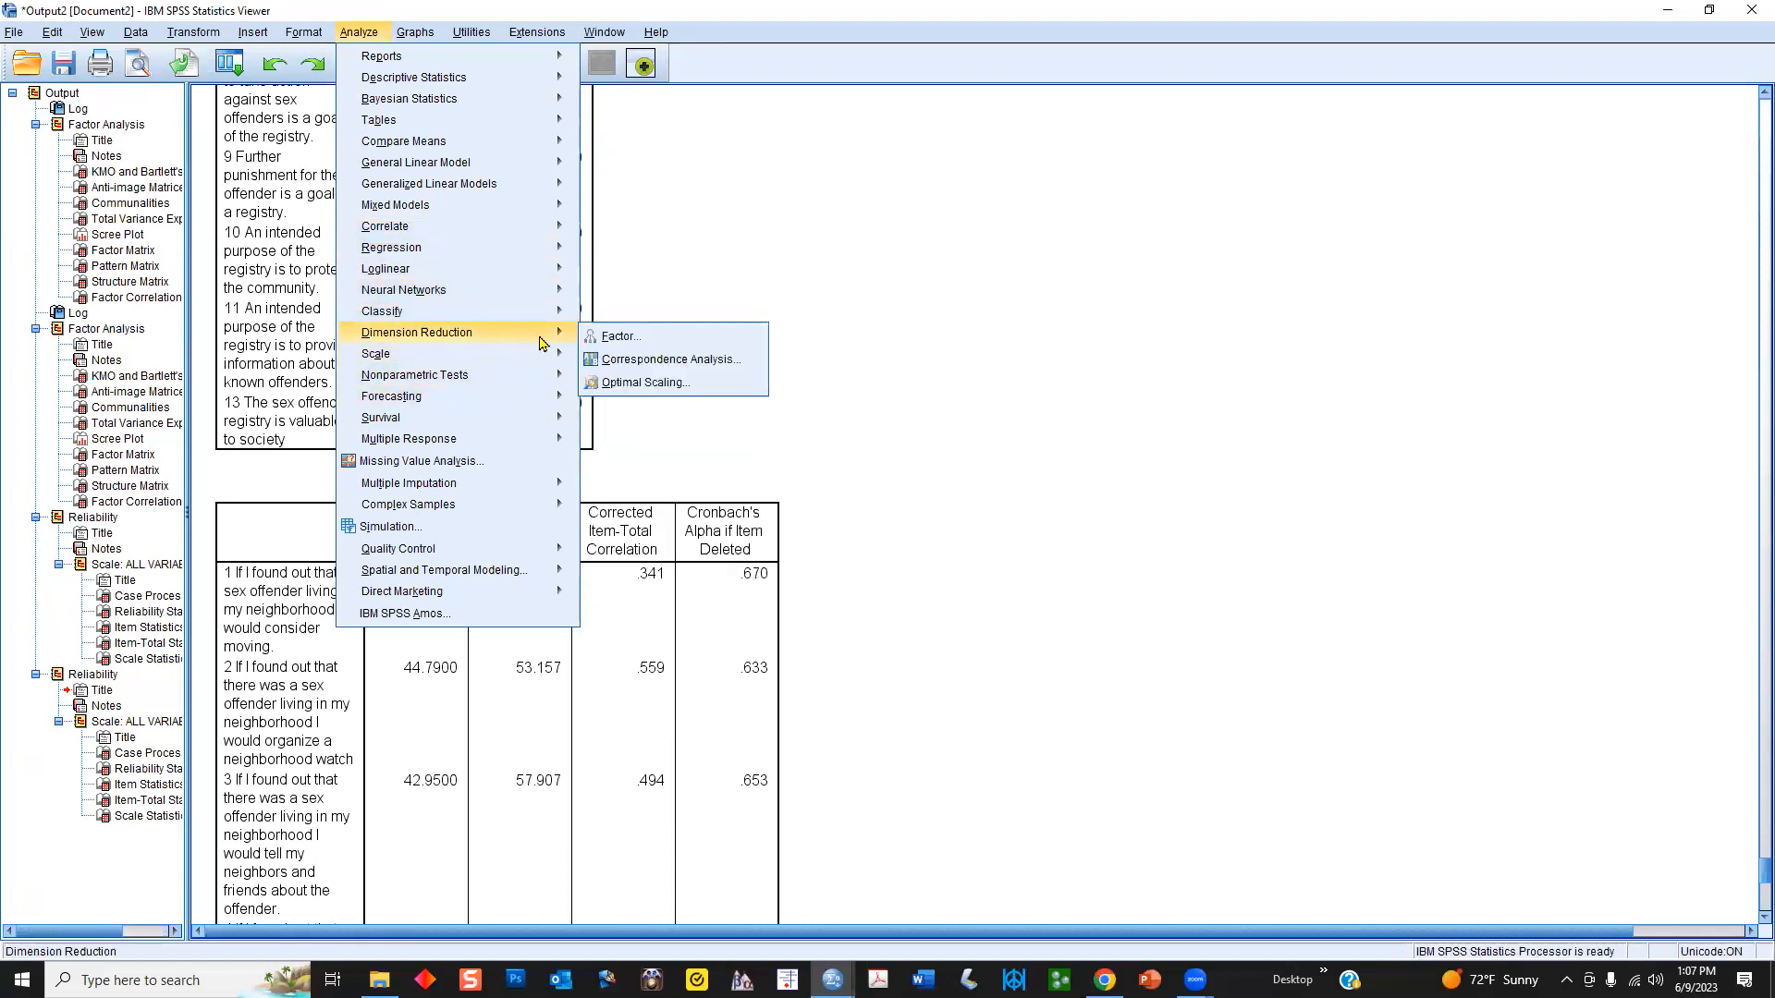
click(617, 337)
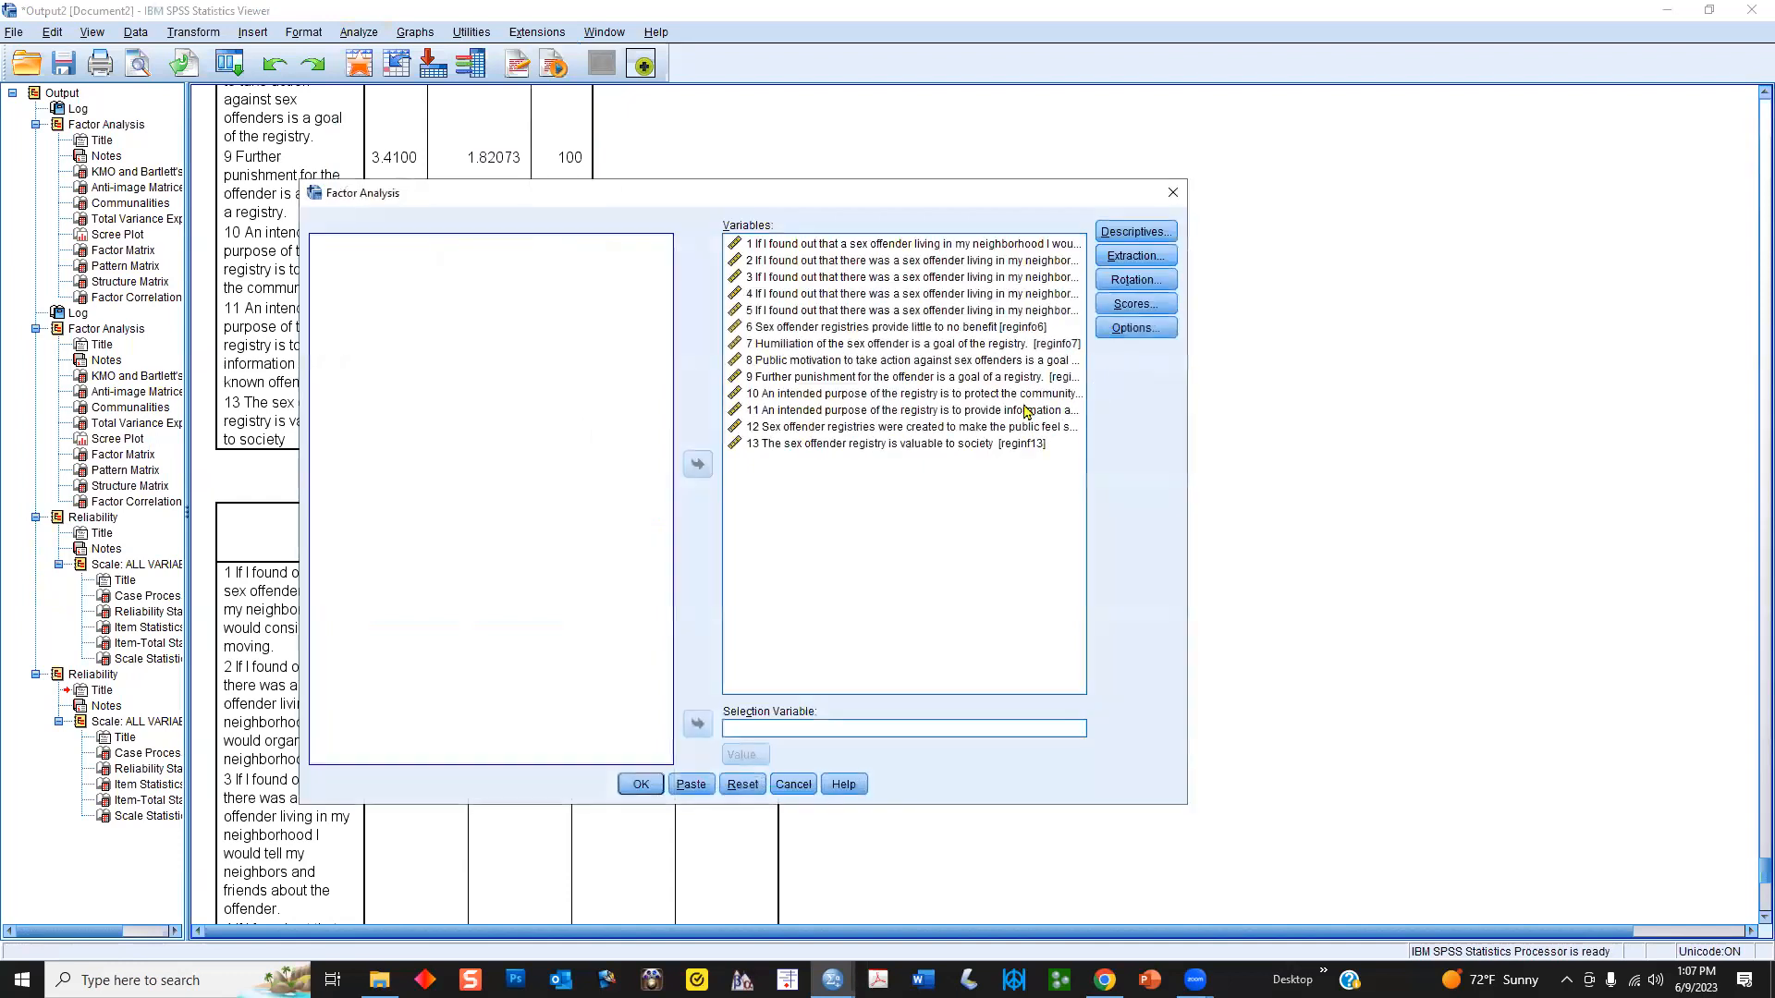
click(781, 428)
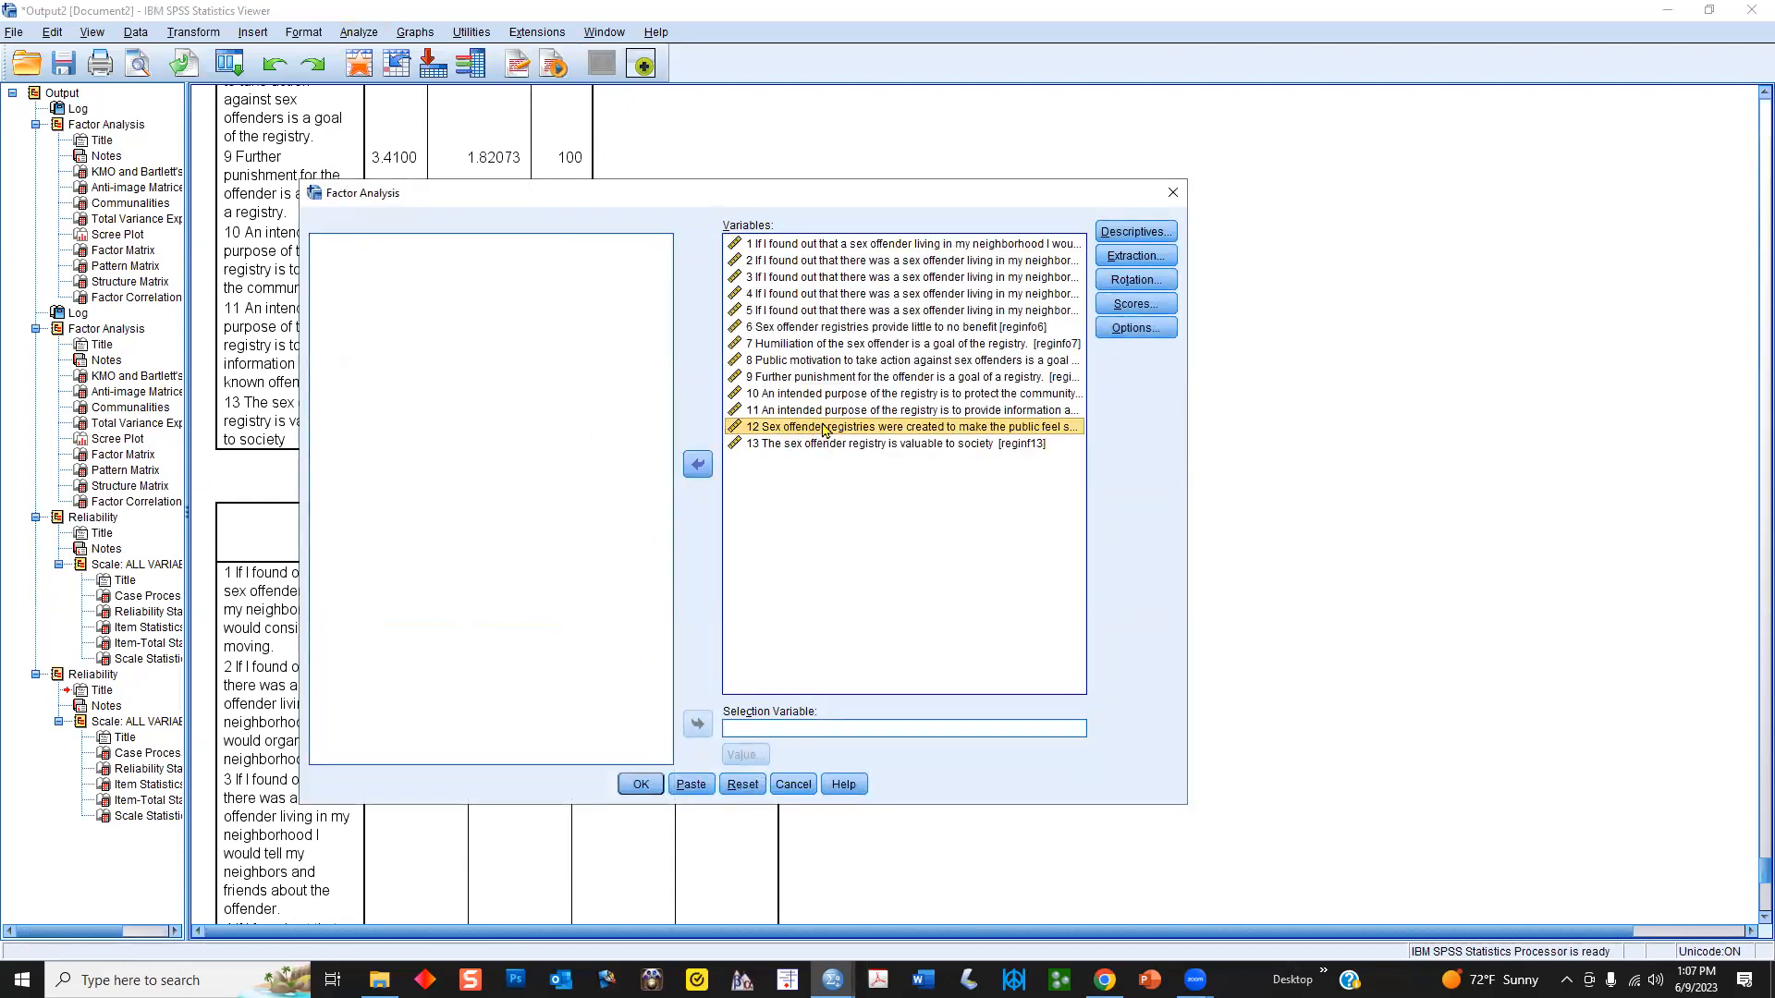
ctrl+click(781, 328)
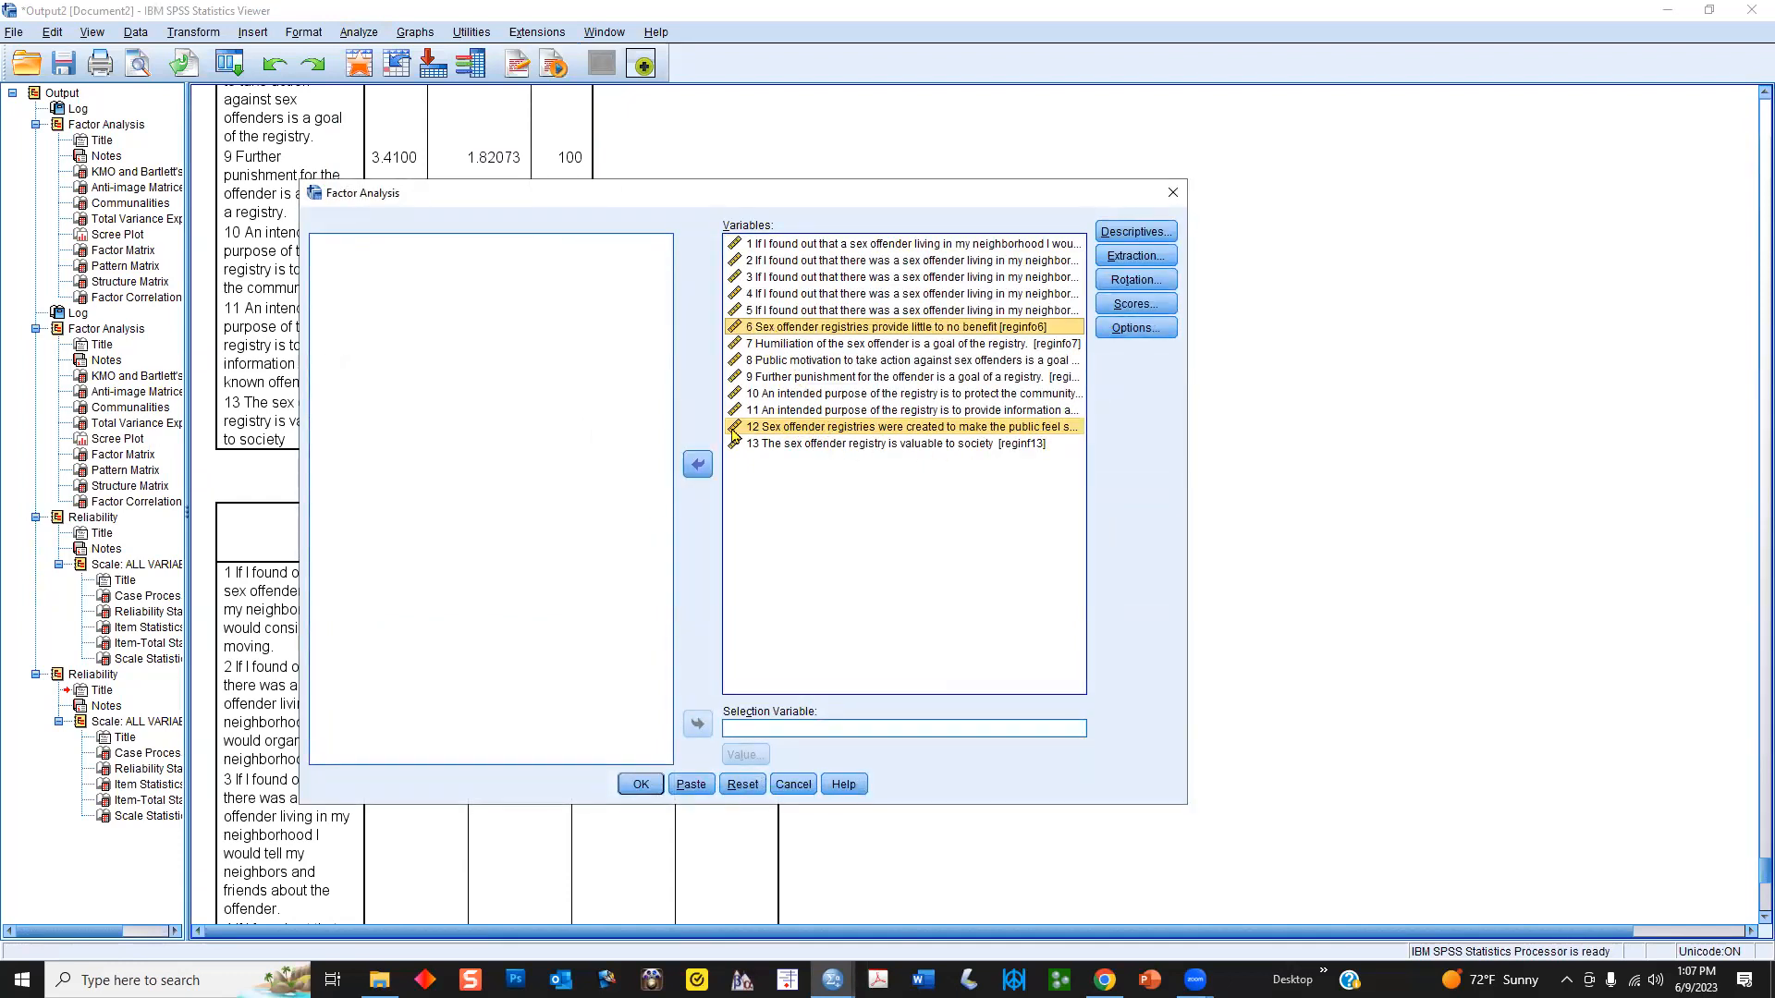
click(698, 465)
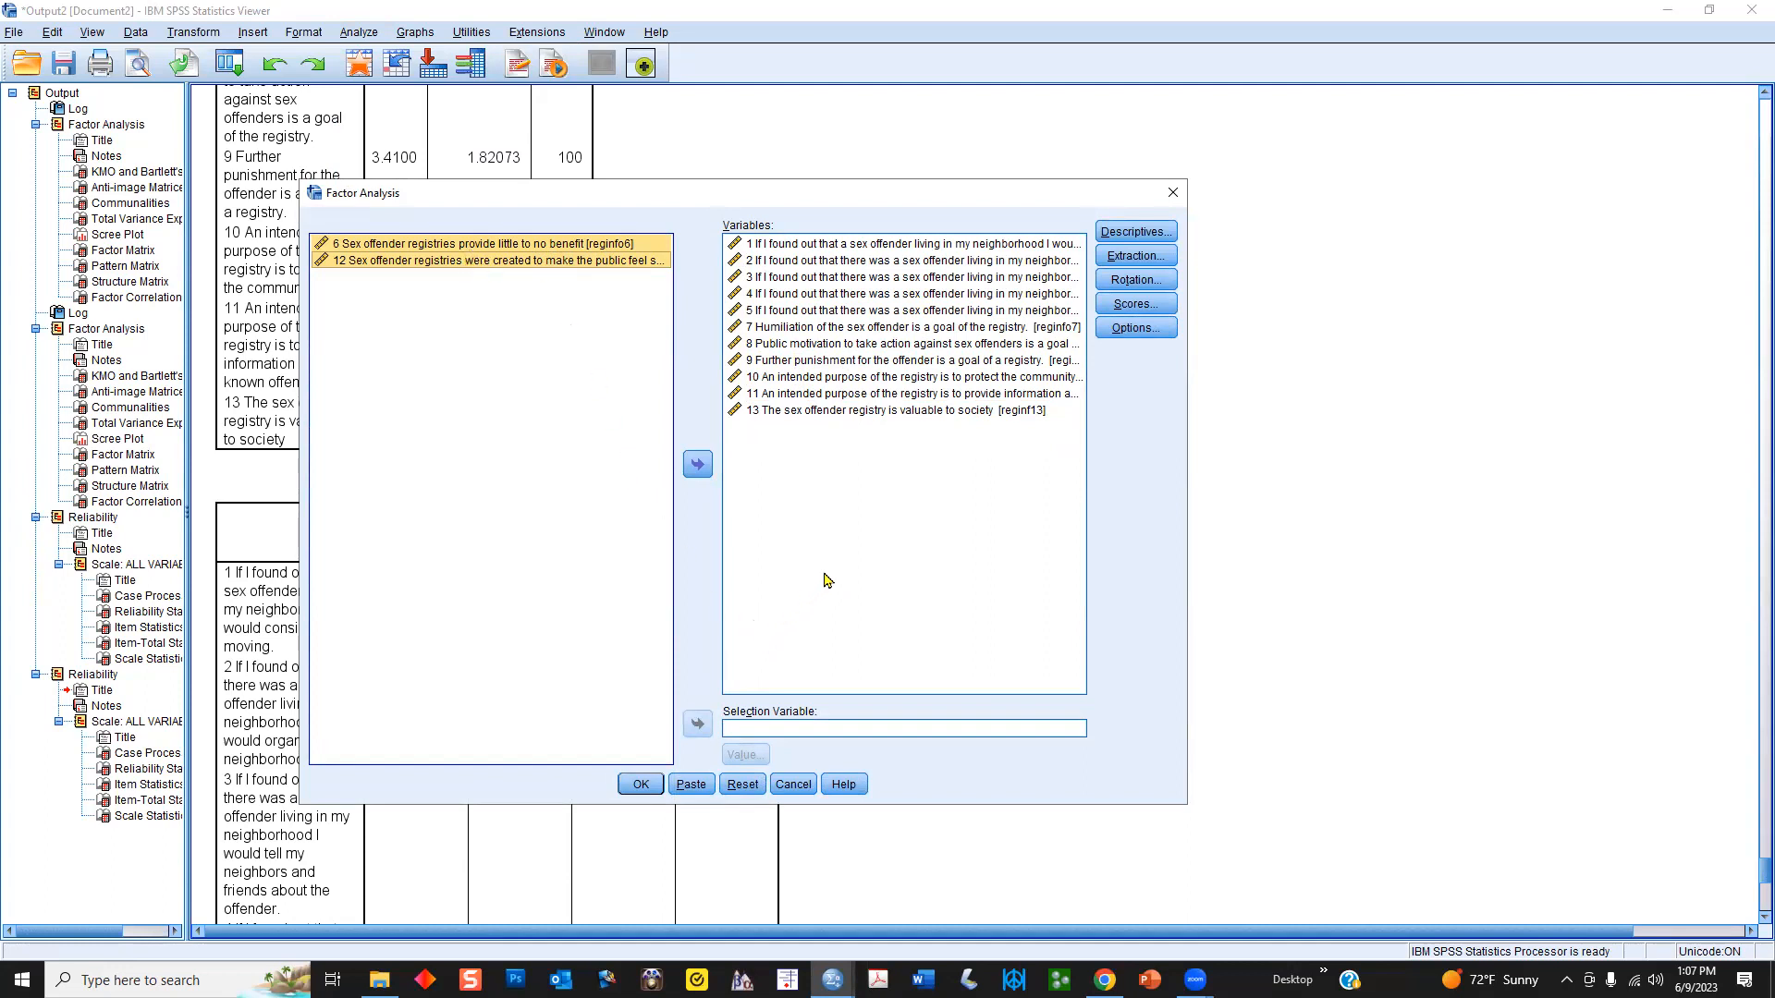
click(642, 785)
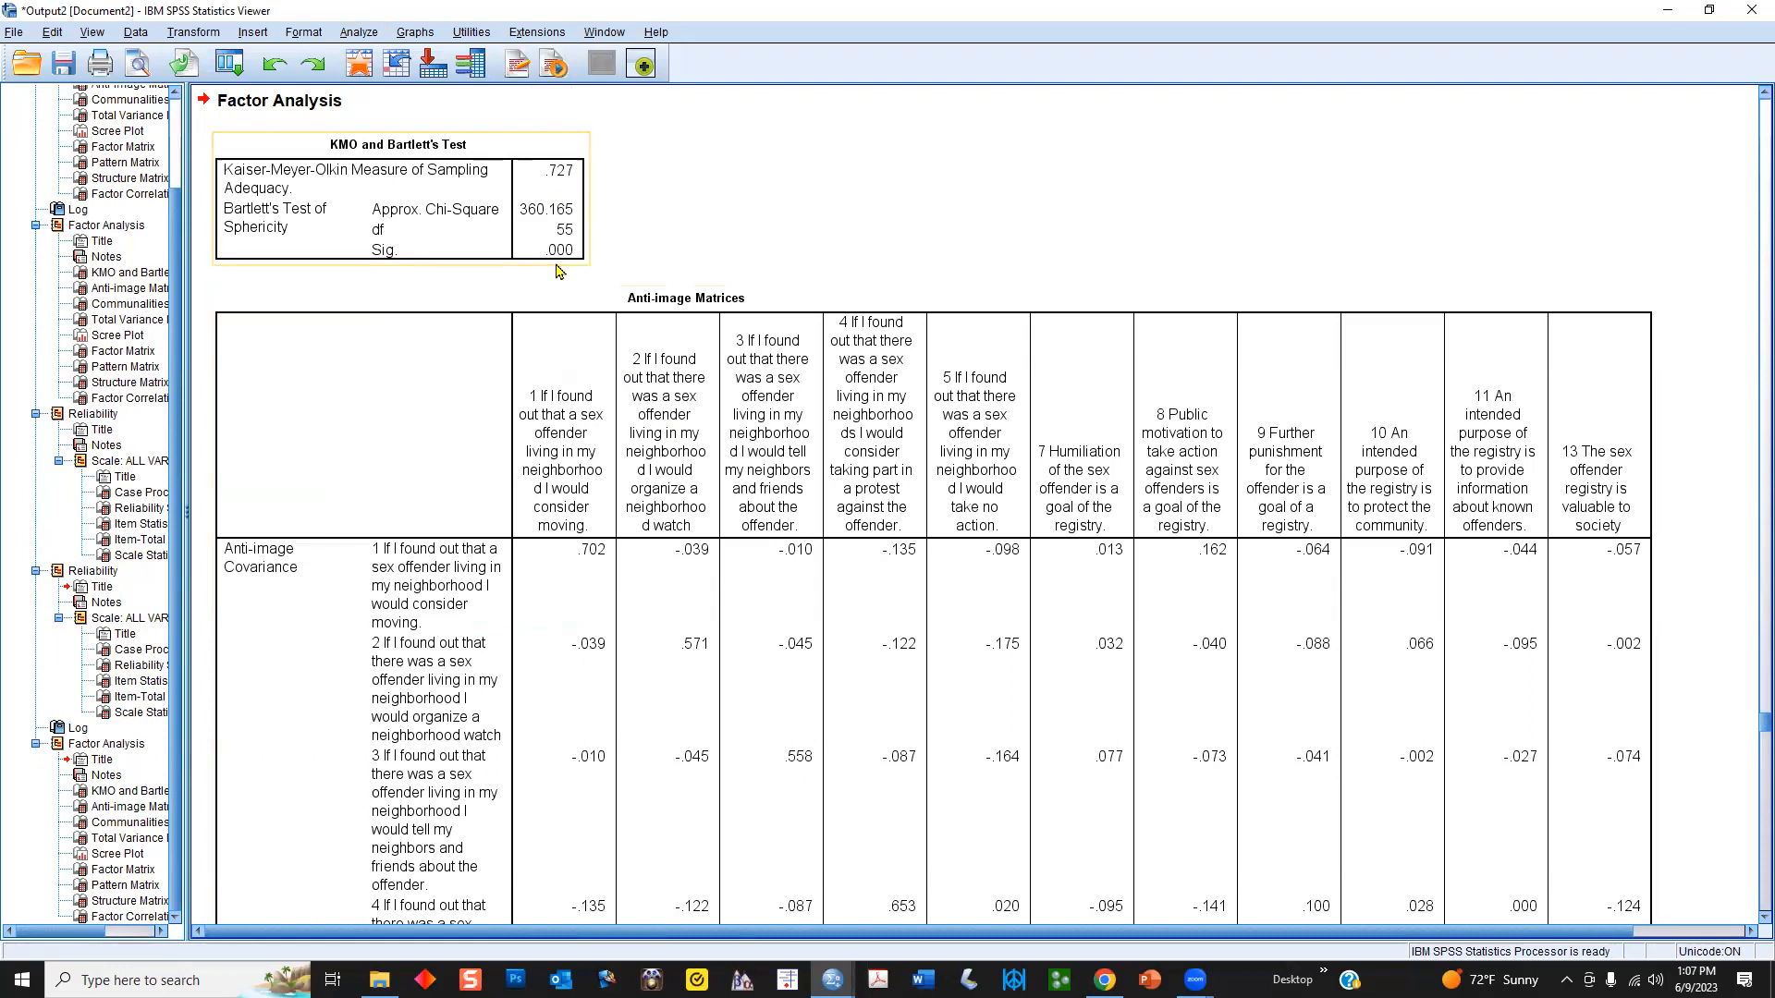
- Review the new factor analysis output from the KMO and Bartlett's Test through the communalities to the Total Variance Explained table
scroll(561, 320, down, 3)
scroll(547, 357, down, 20)
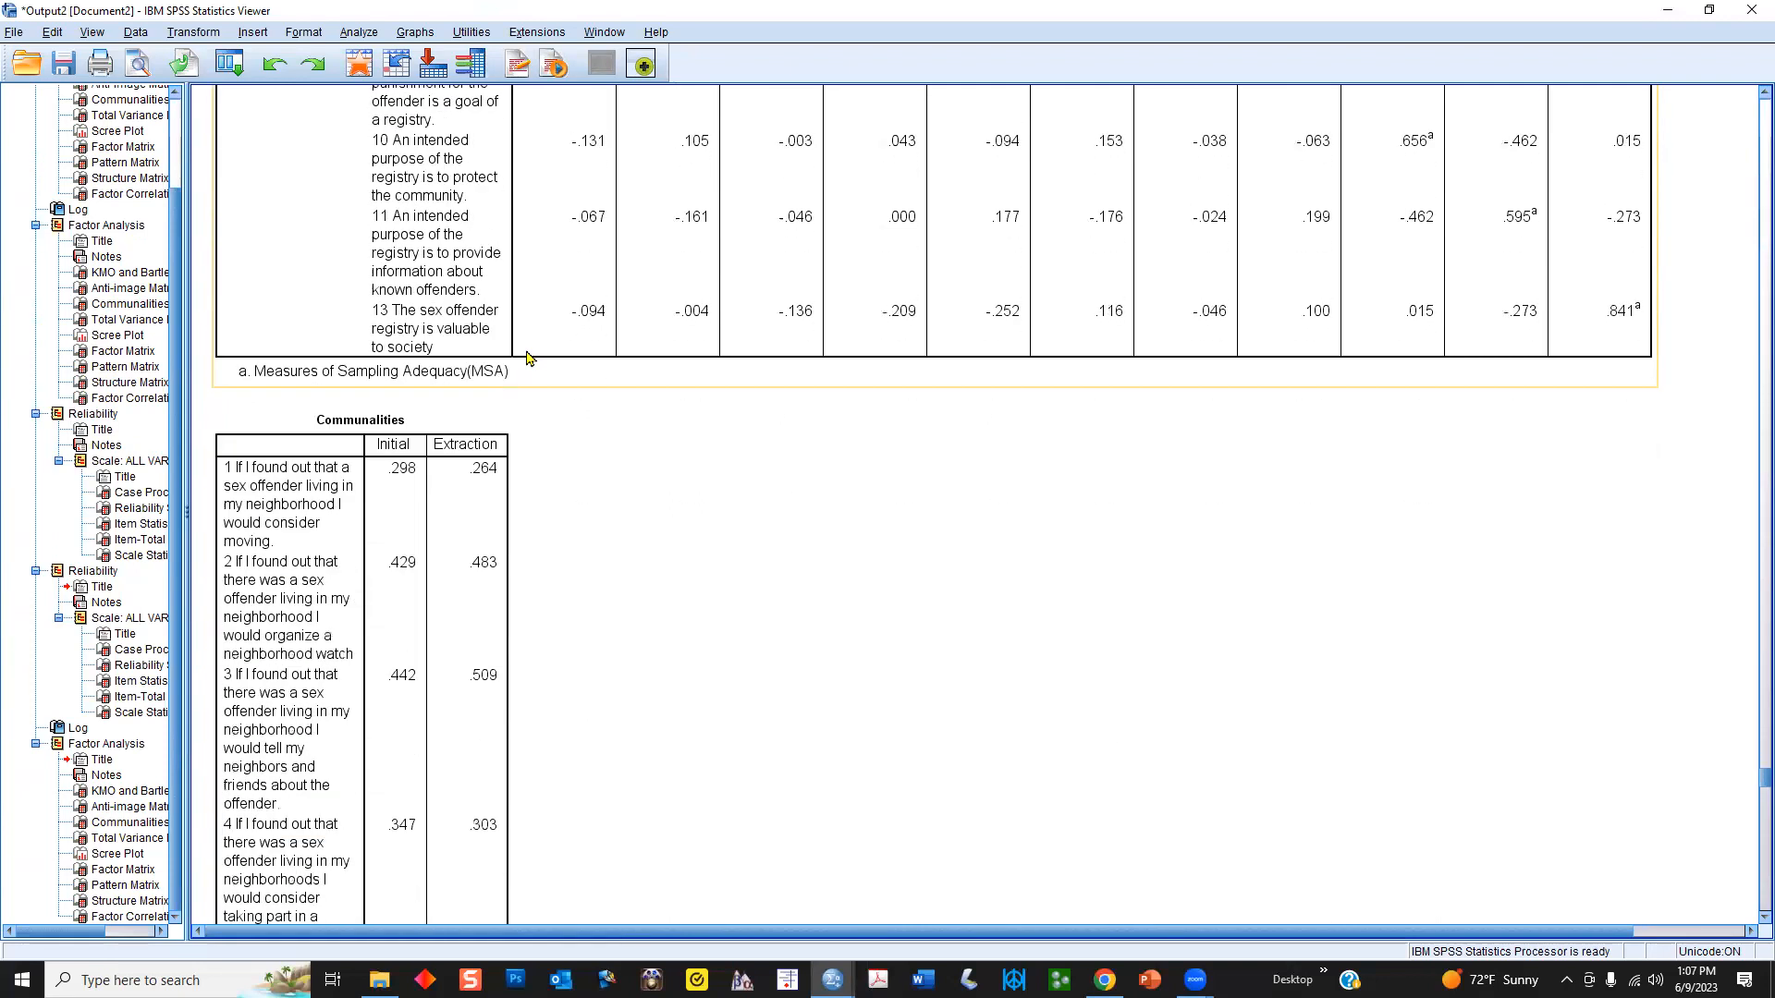
scroll(553, 392, down, 12)
scroll(557, 397, down, 10)
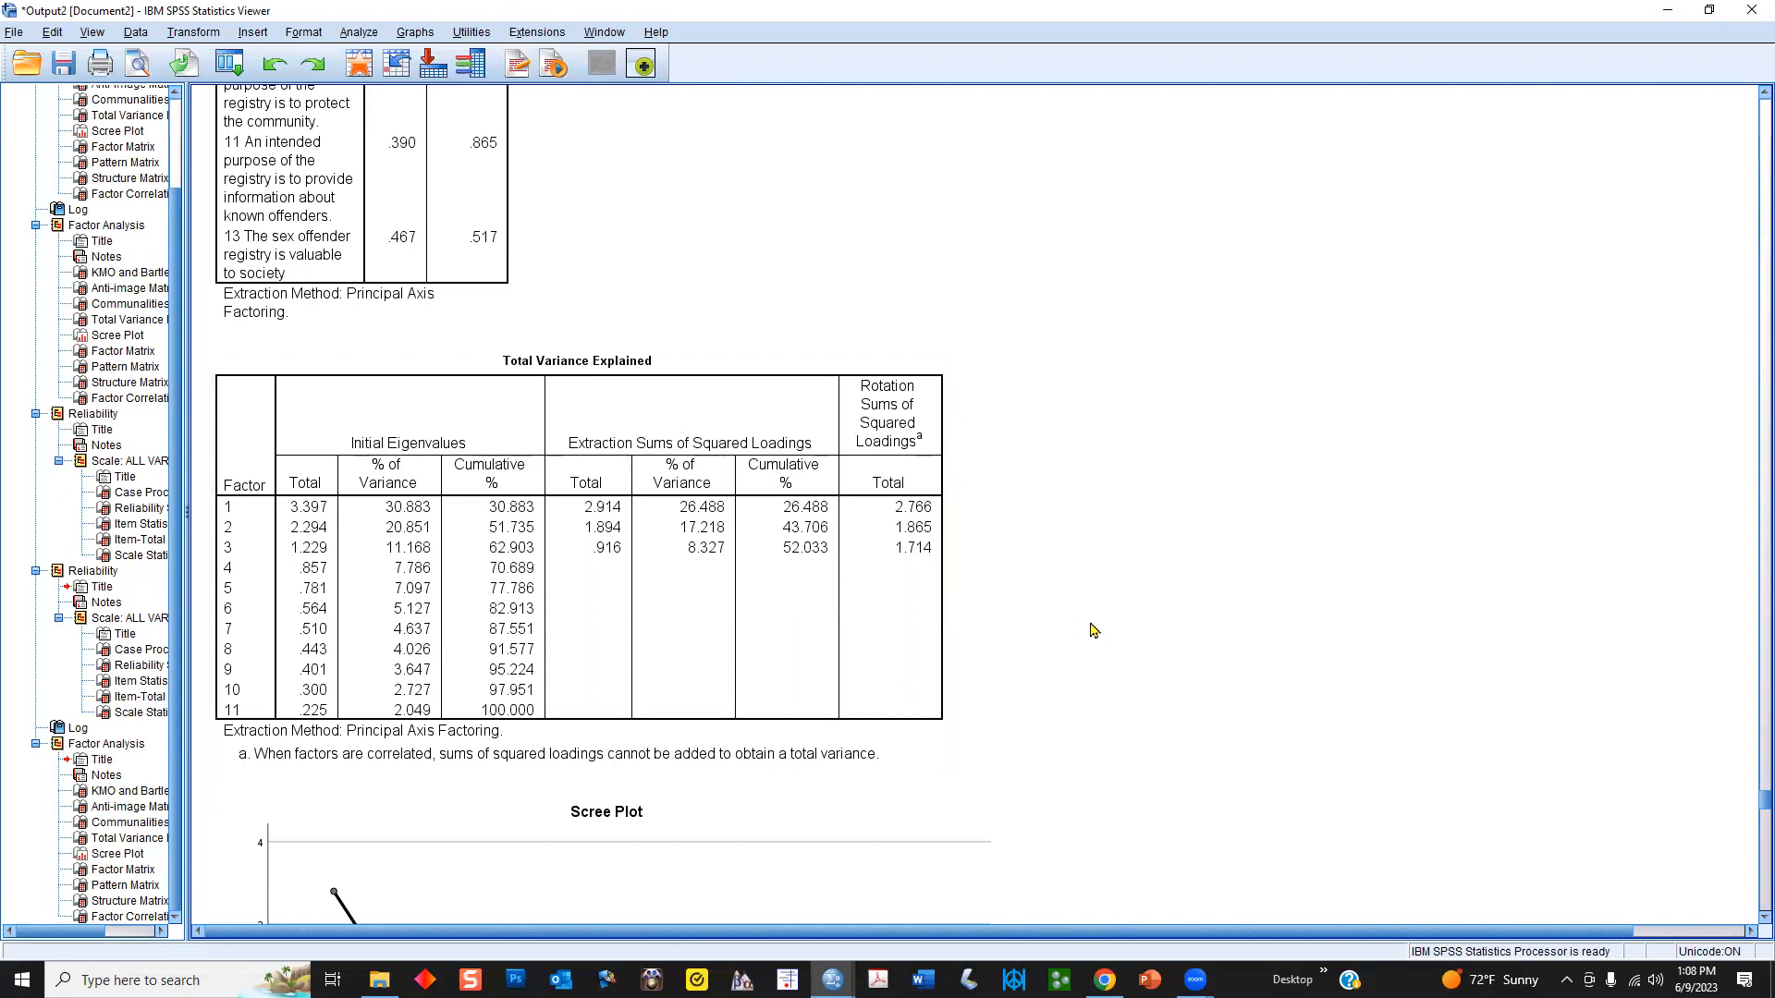
- Check the scree plot's elbow with a temporary straight line along its flat tail, and remove the line
scroll(1093, 621, down, 3)
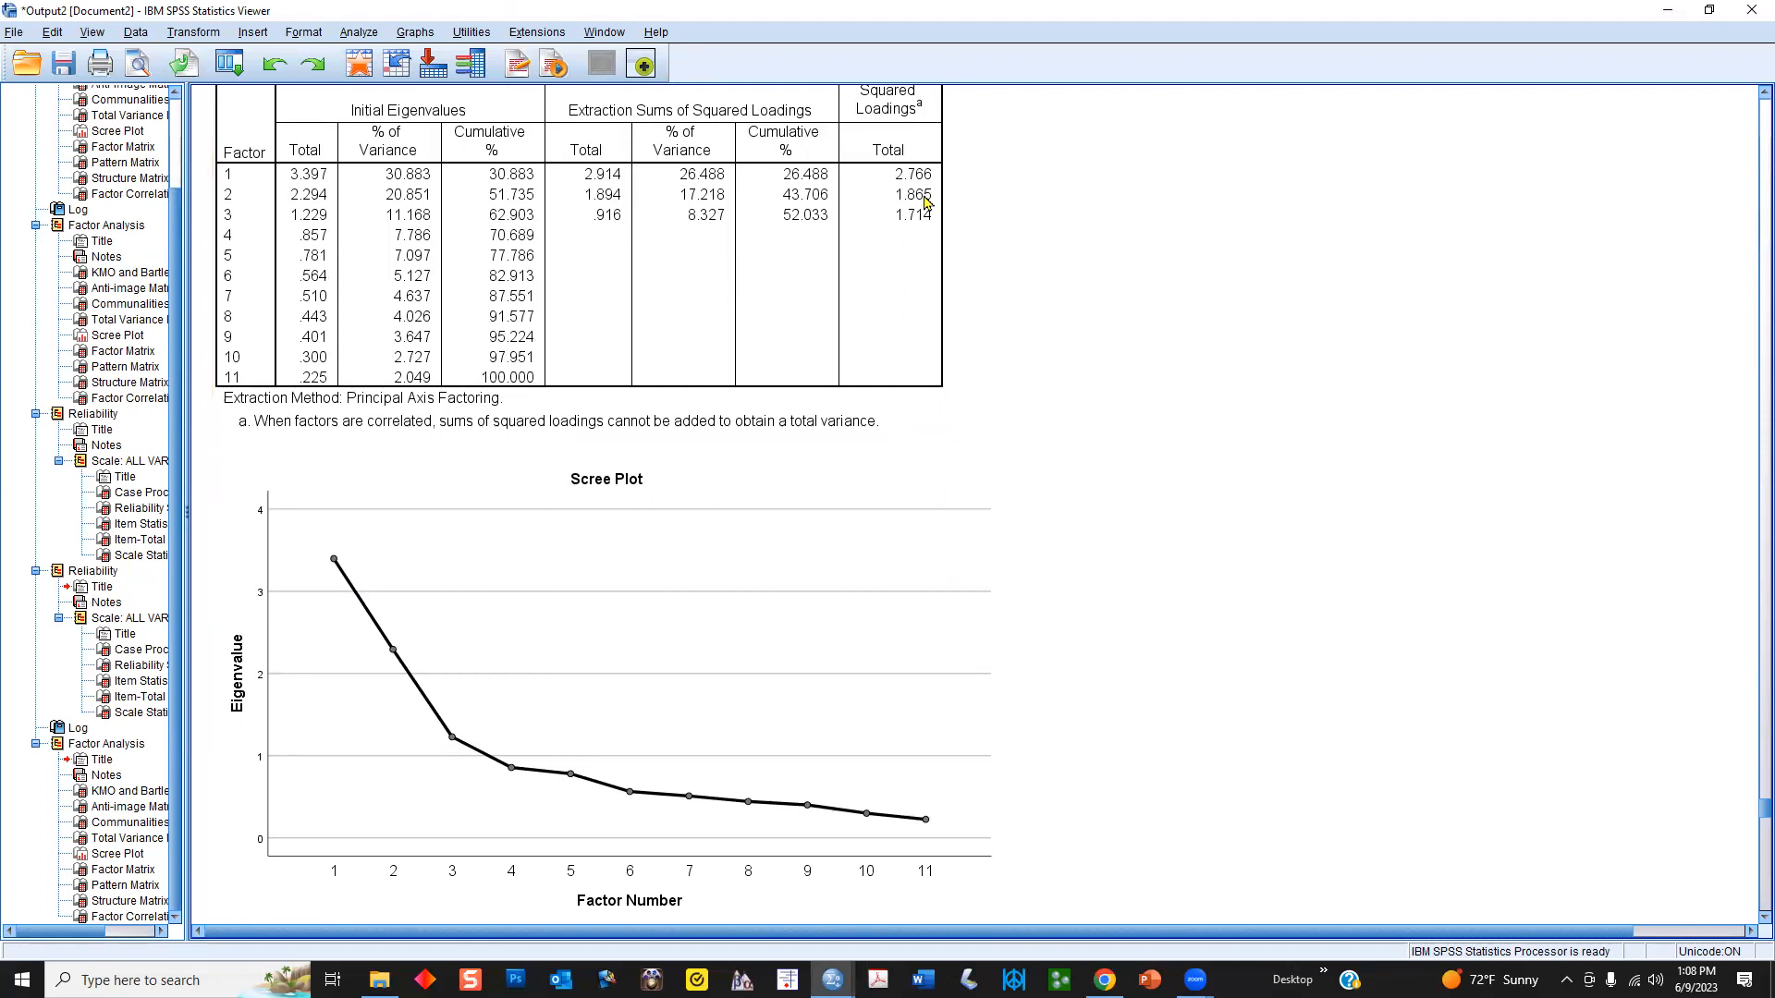
drag(927, 821, 284, 742)
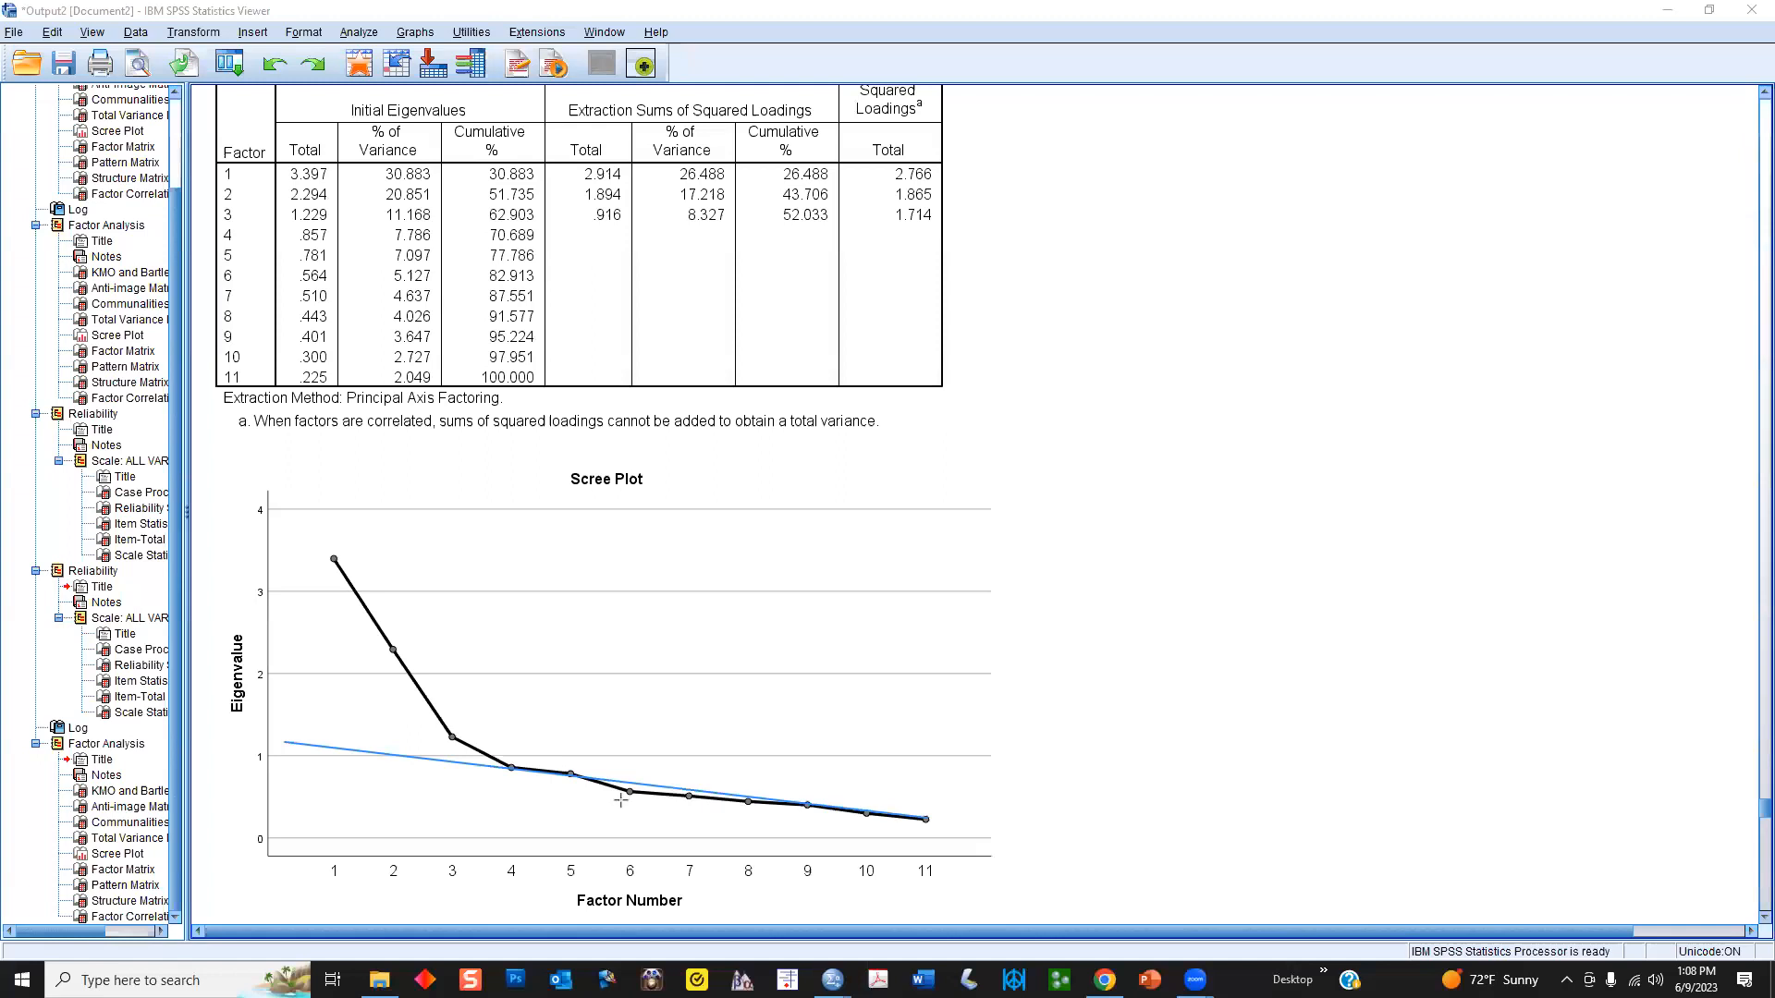
key(ctrl+z)
- In the Pattern Matrix, highlight the factor 1 loadings of items 5, 3, 2, 13, 4 and 1
scroll(1086, 587, down, 8)
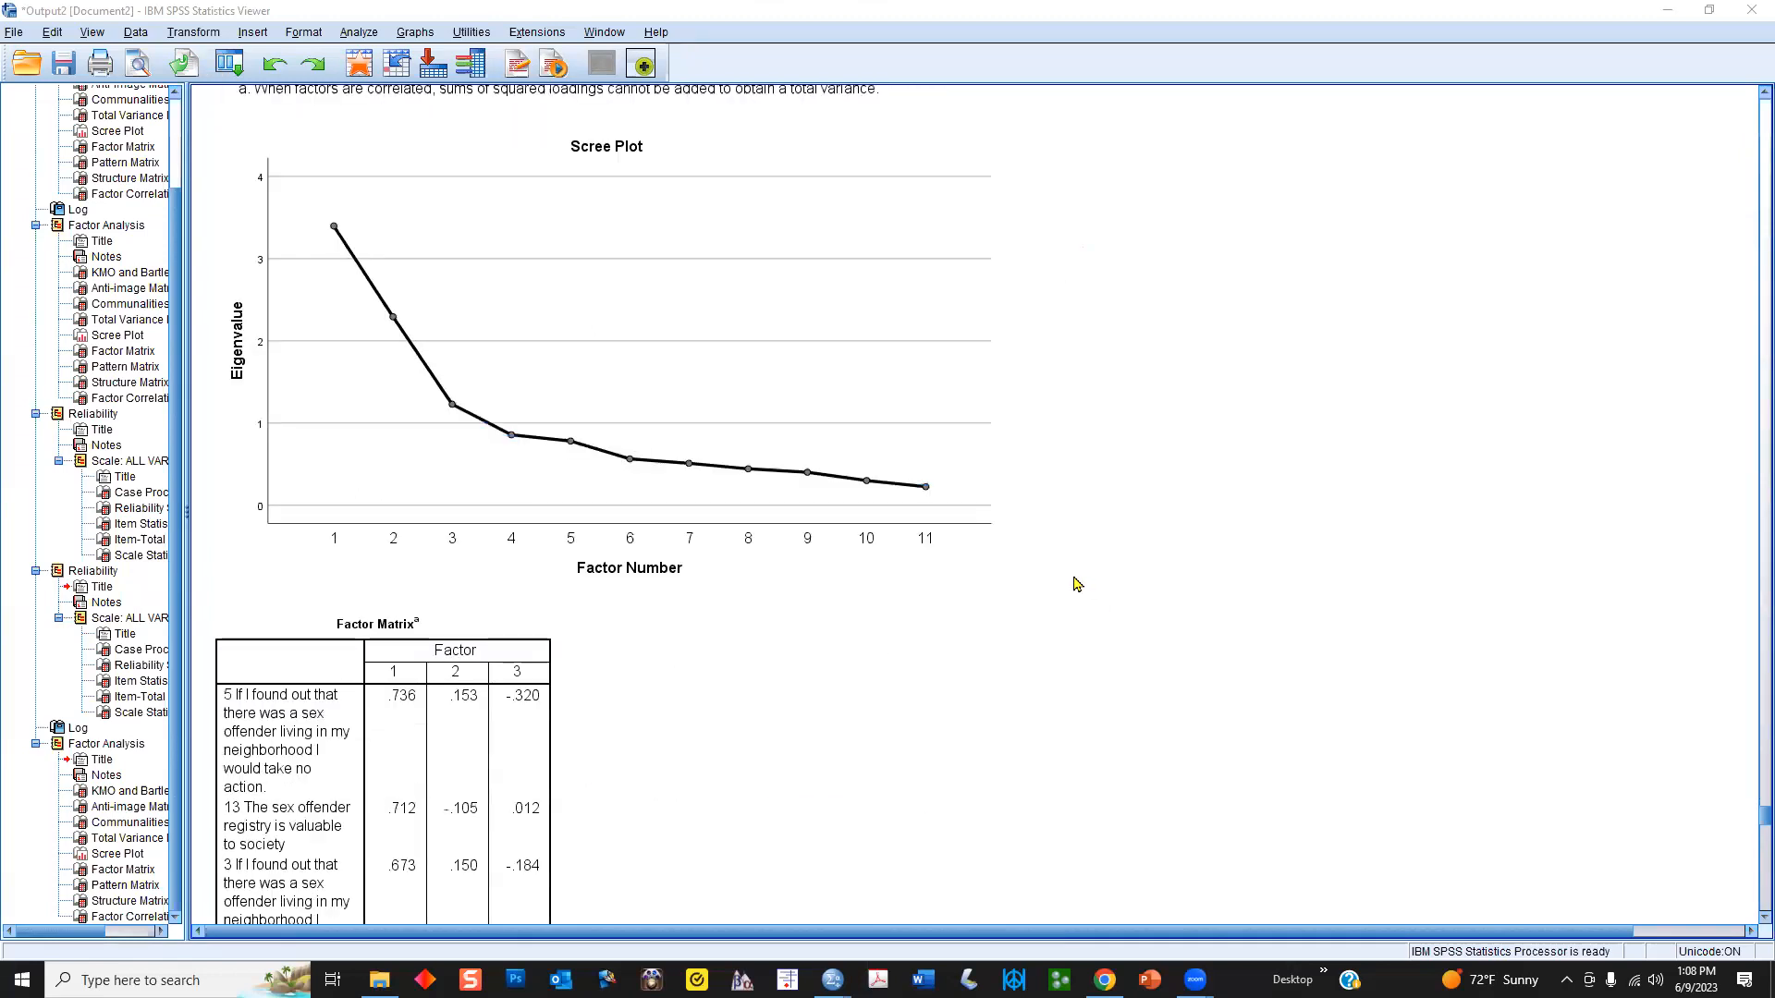
scroll(1064, 584, down, 15)
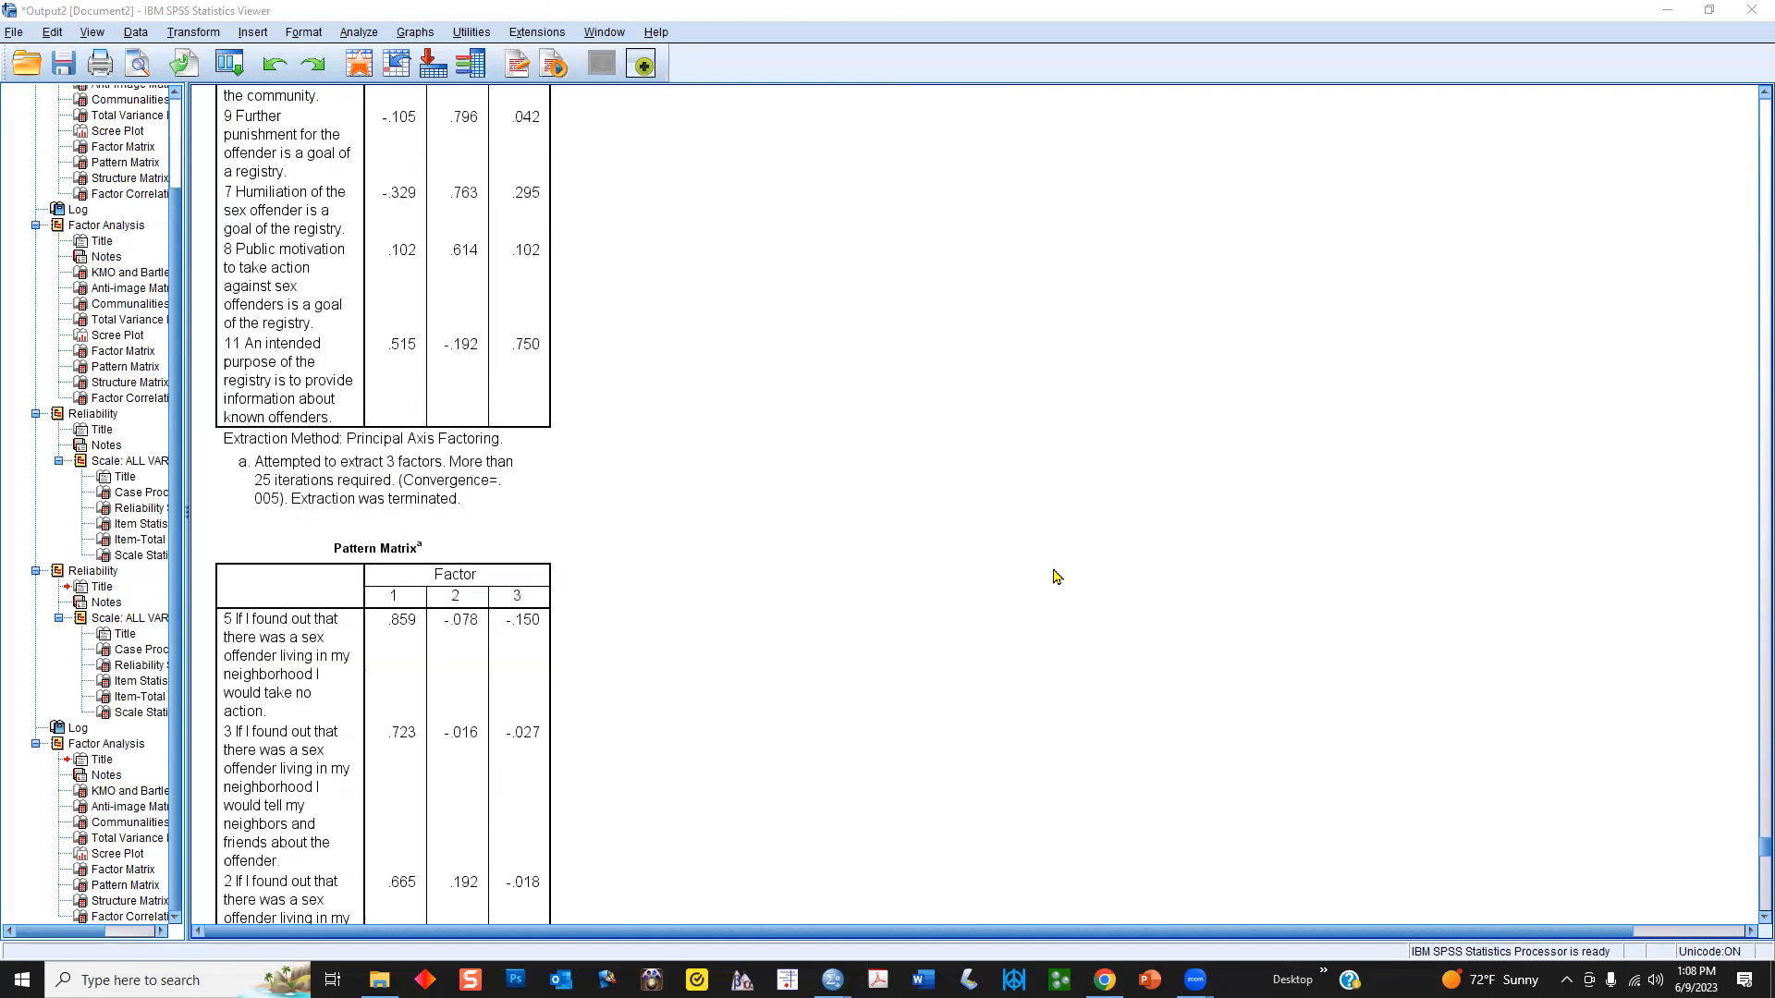
scroll(1051, 579, down, 2)
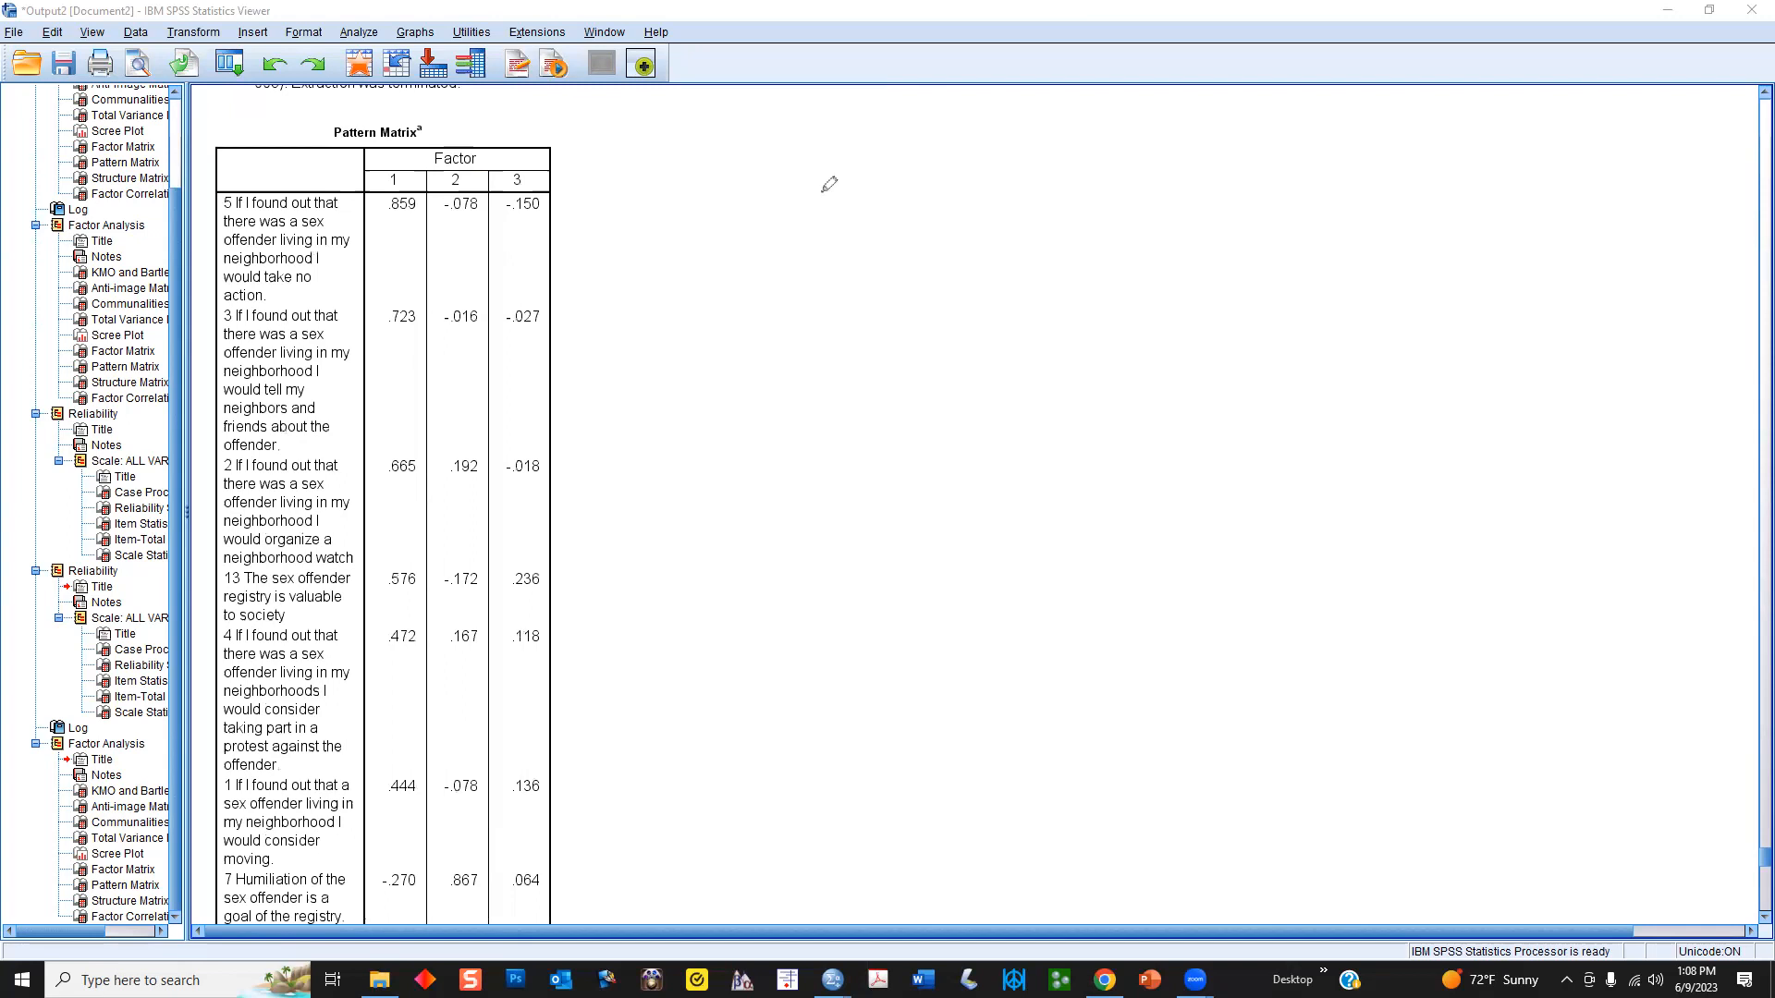
drag(387, 222, 412, 223)
drag(389, 334, 416, 341)
drag(381, 487, 431, 488)
drag(376, 598, 412, 600)
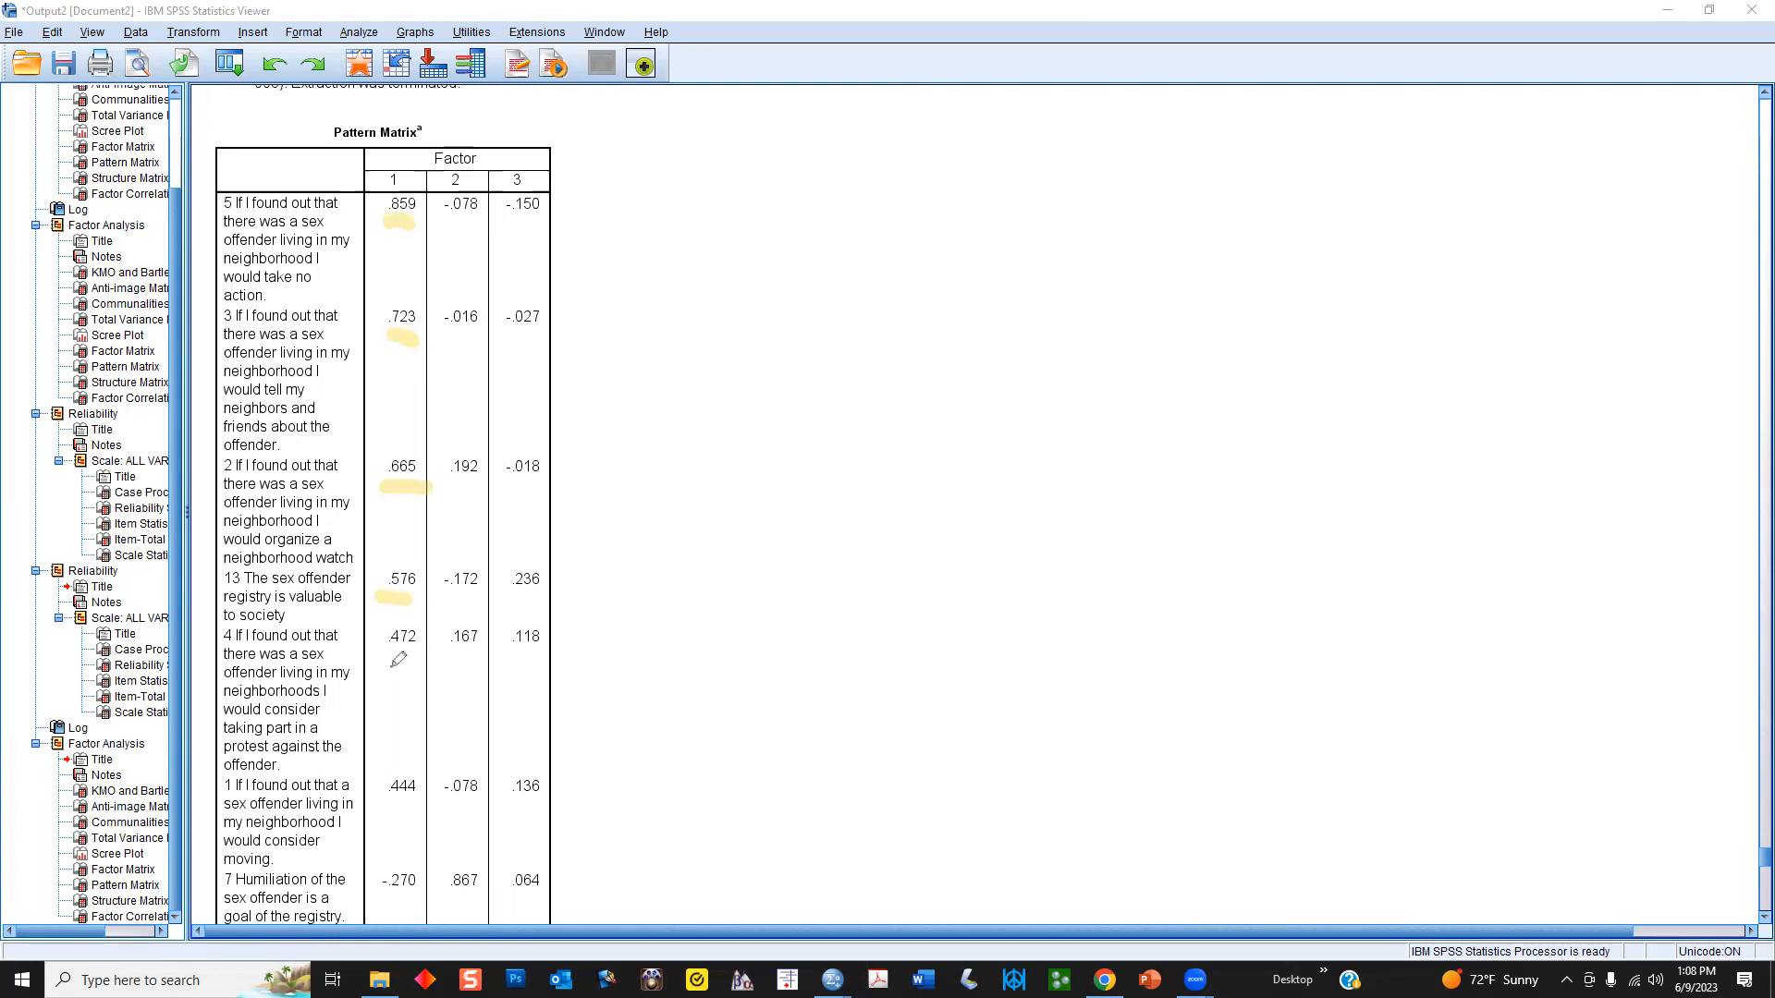
drag(385, 664, 425, 668)
drag(388, 810, 424, 811)
- Highlight the Pattern Matrix loadings of items 7, 9 and 8 on factor 2 and of items 11 and 10 on factor 3
scroll(747, 462, down, 3)
scroll(746, 462, down, 3)
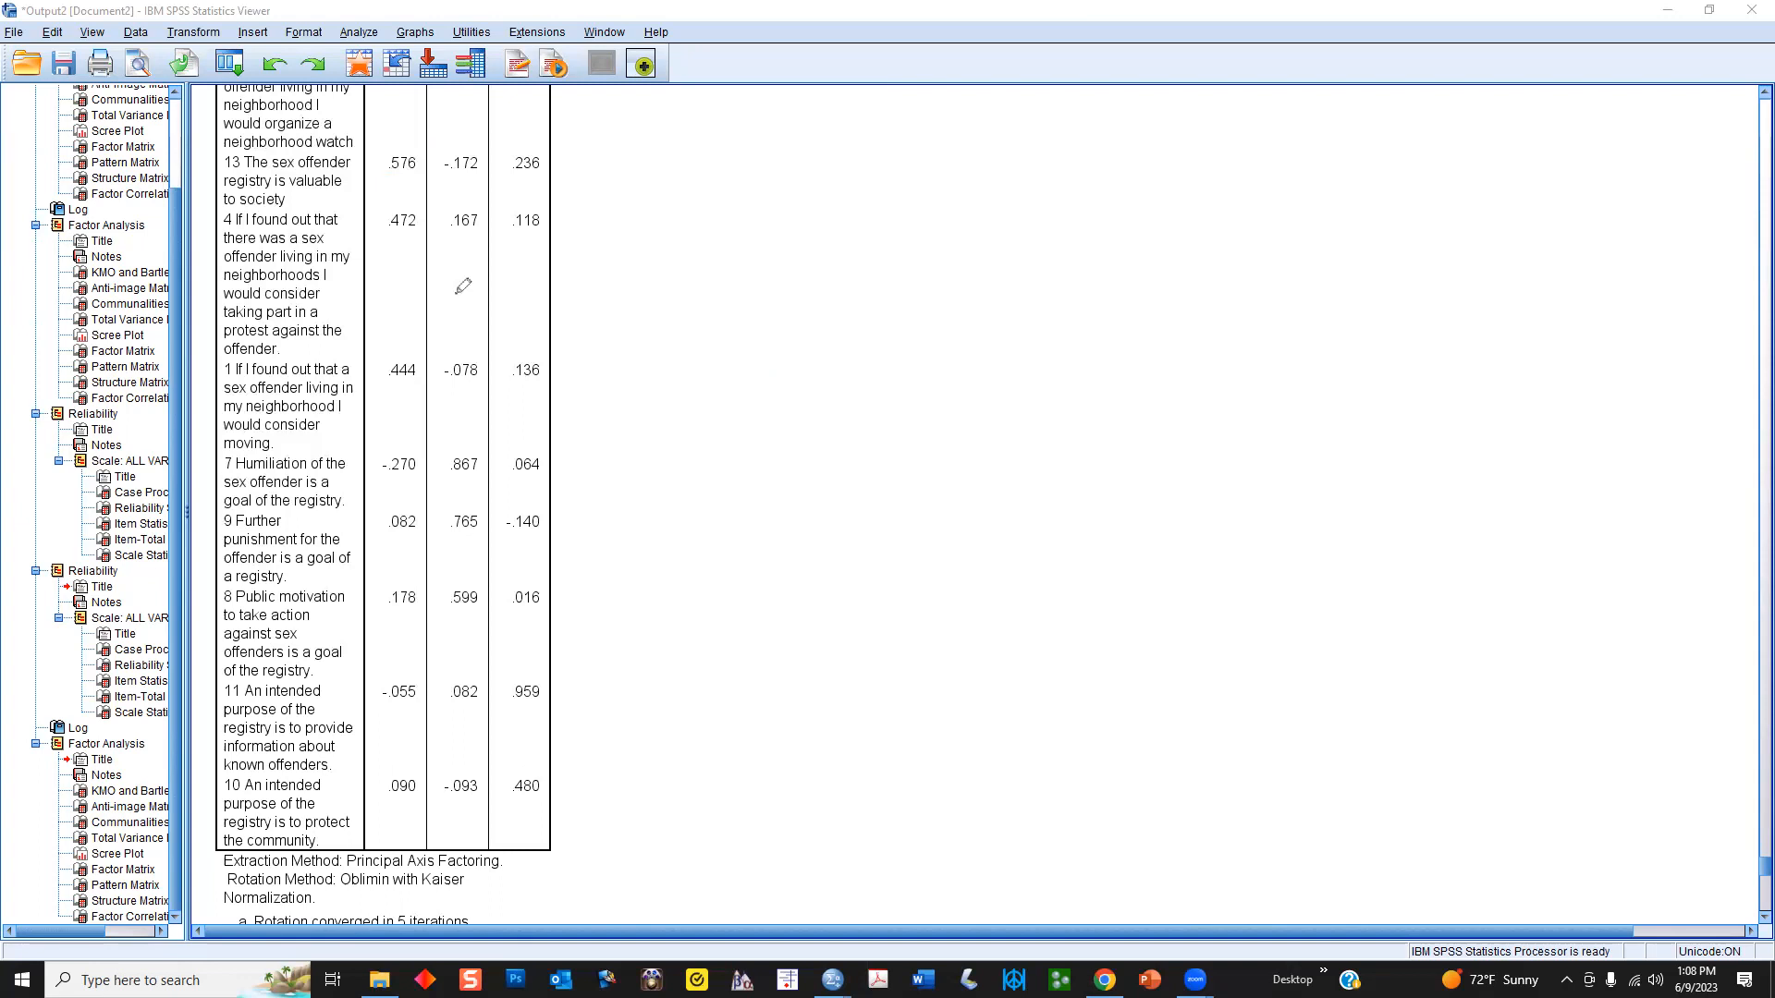
drag(450, 481, 487, 479)
drag(446, 544, 488, 542)
drag(442, 617, 482, 617)
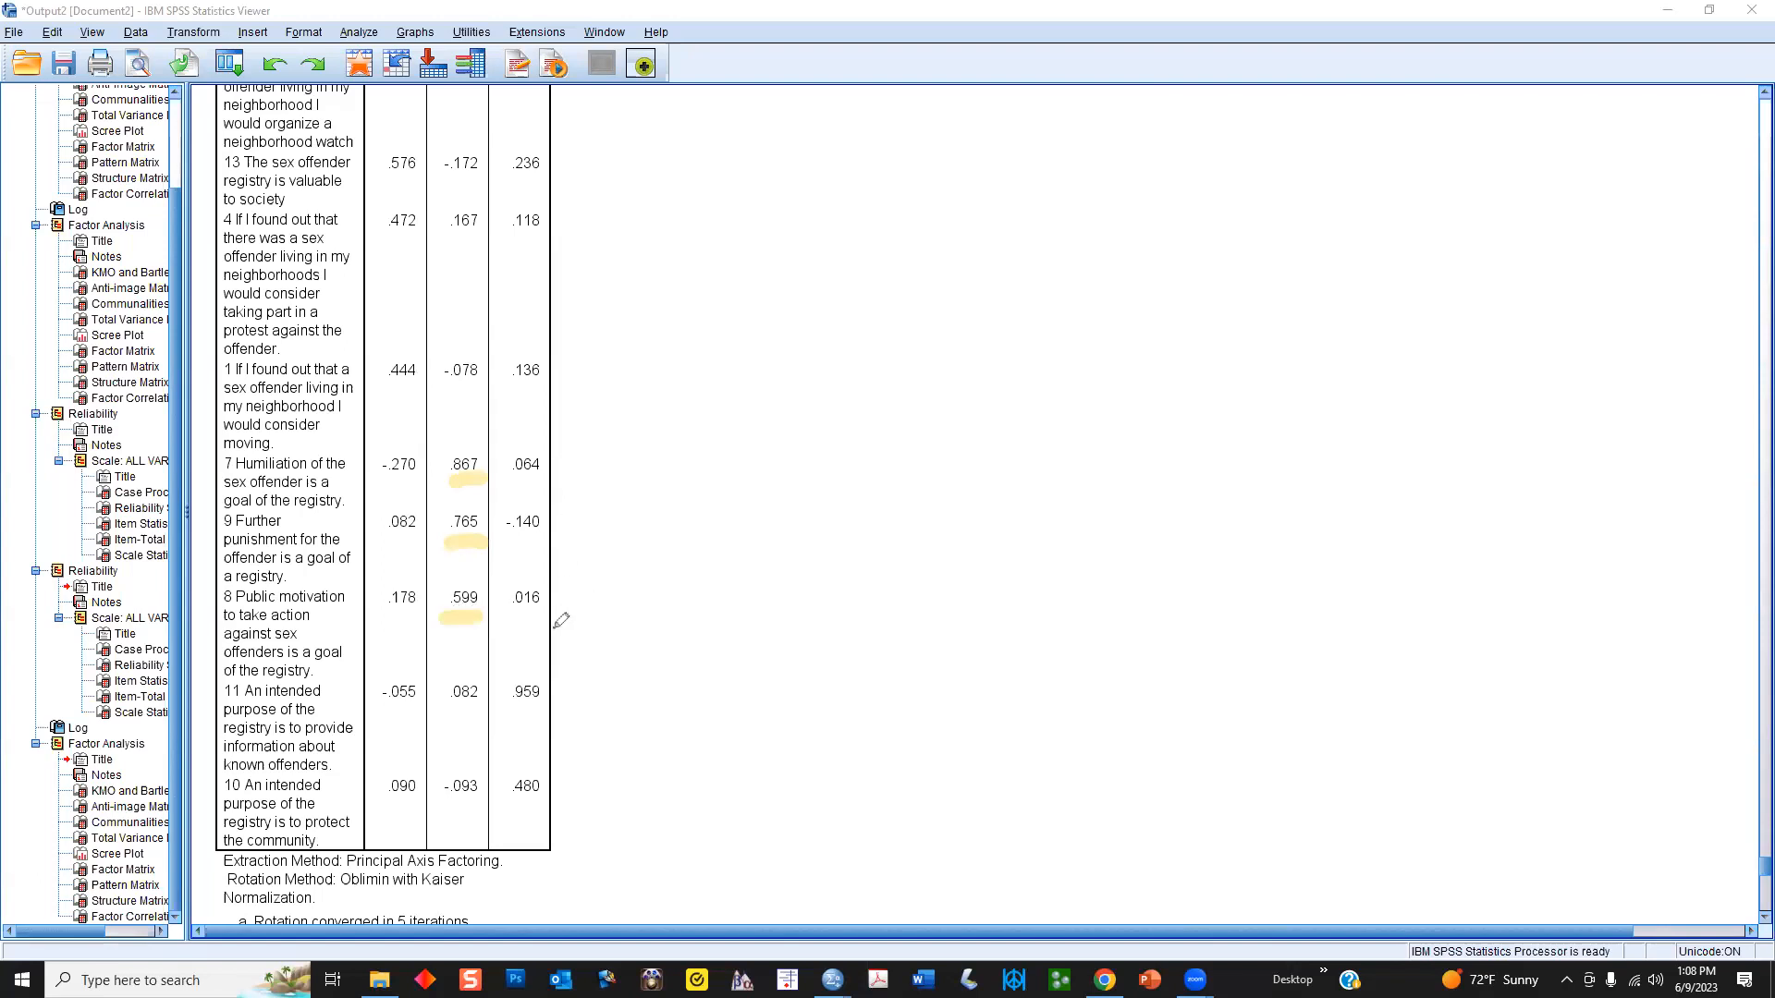
drag(510, 708, 548, 707)
drag(508, 802, 545, 803)
scroll(644, 636, up, 5)
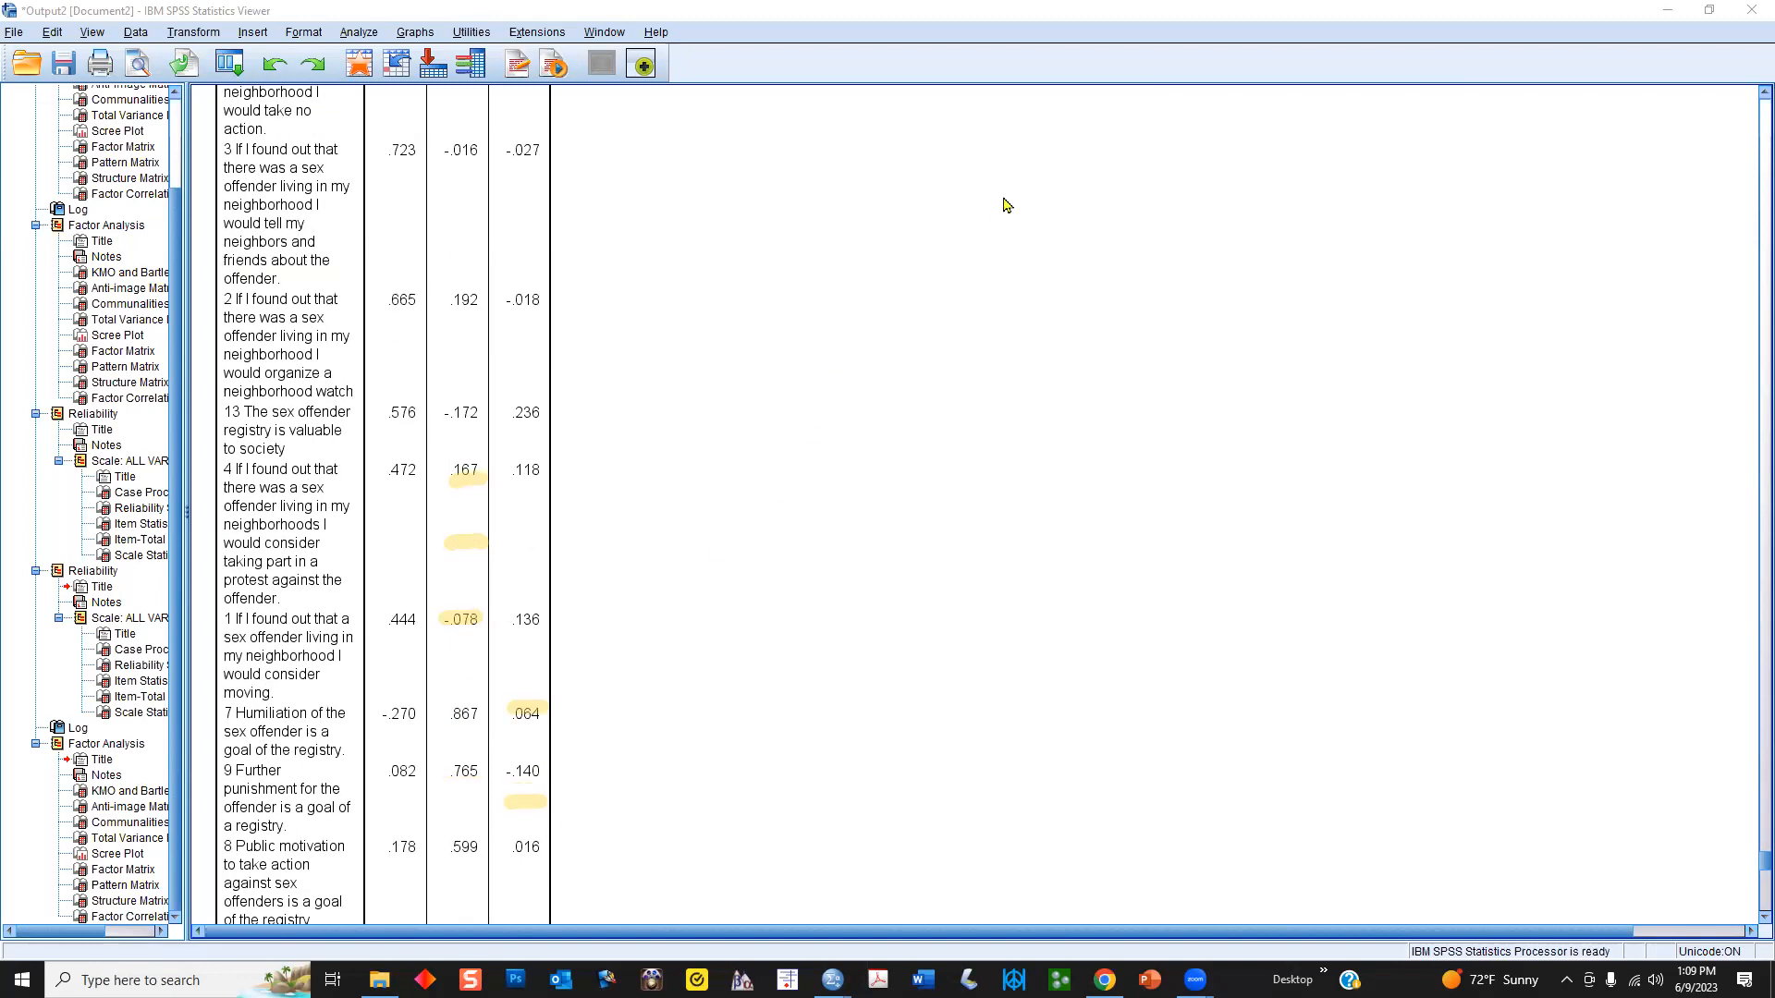
scroll(736, 487, up, 7)
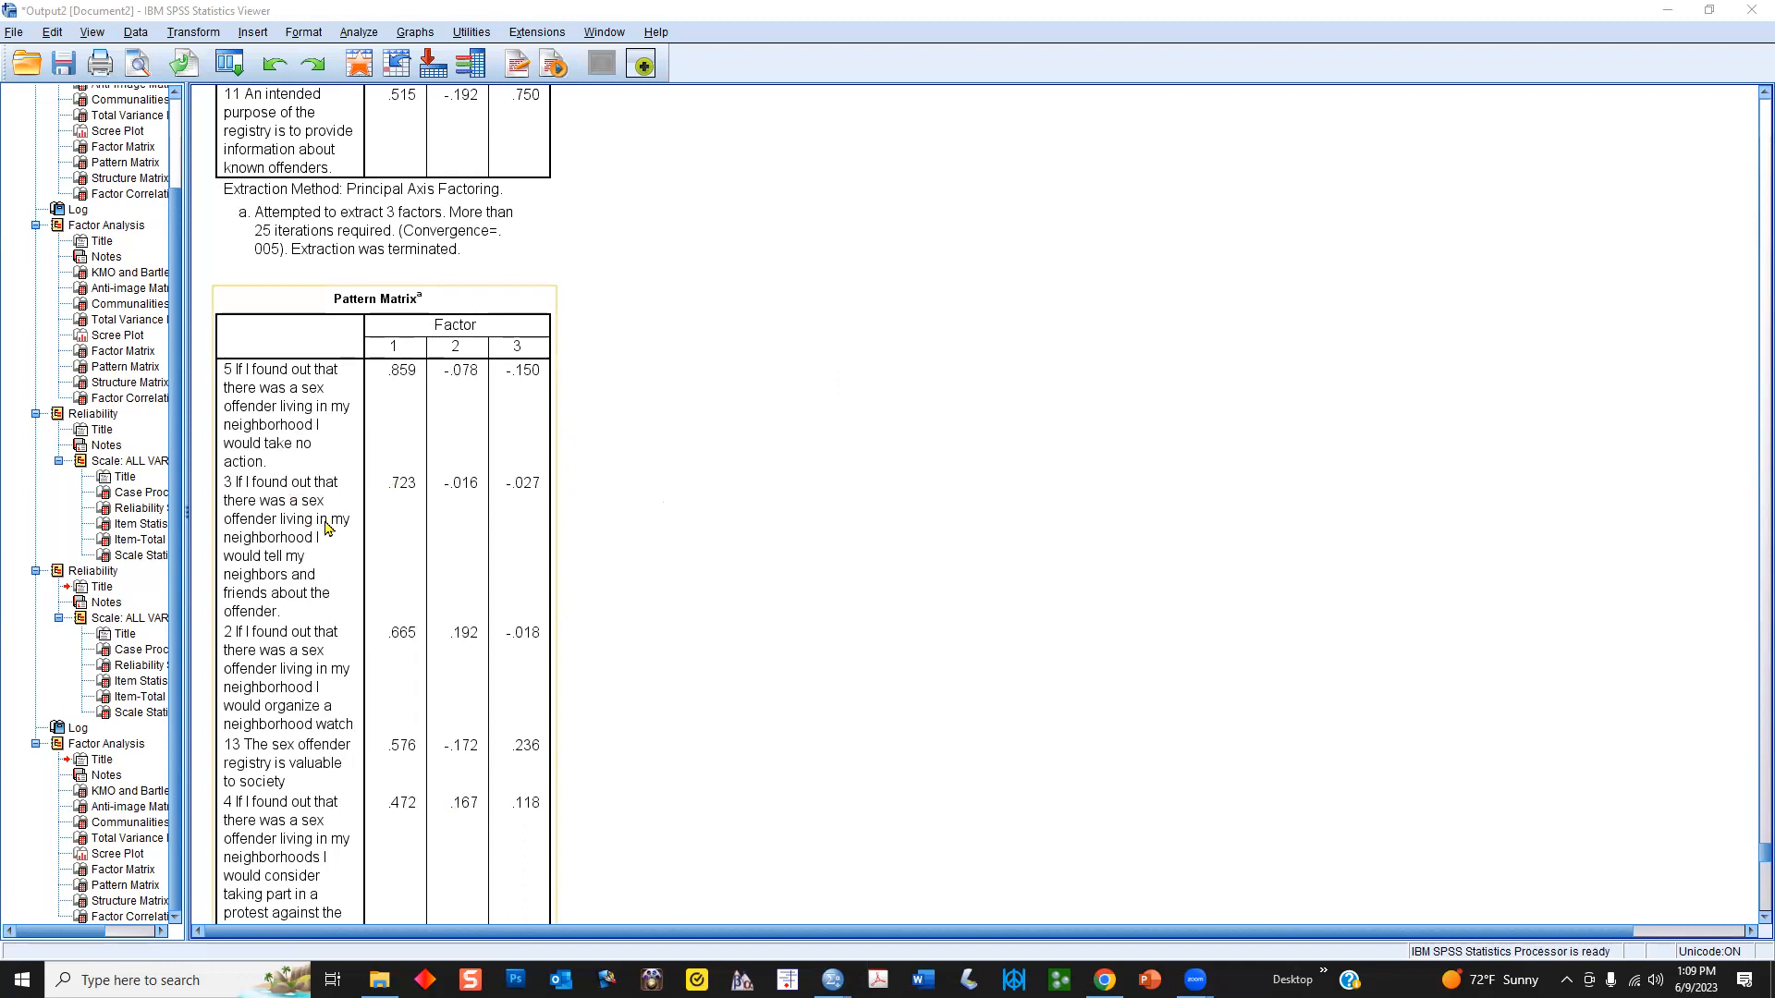